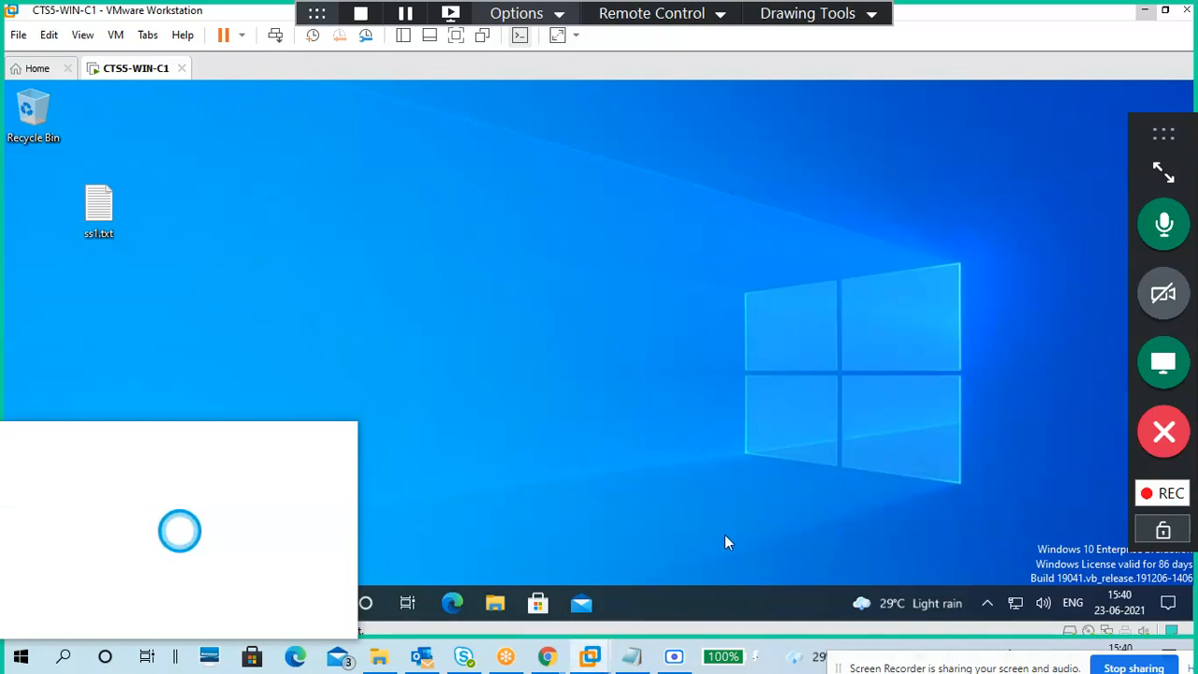
# Step: Launch Disk Management in the Windows 10 guest by running diskmgmt.msc
pyautogui.click(700, 598)
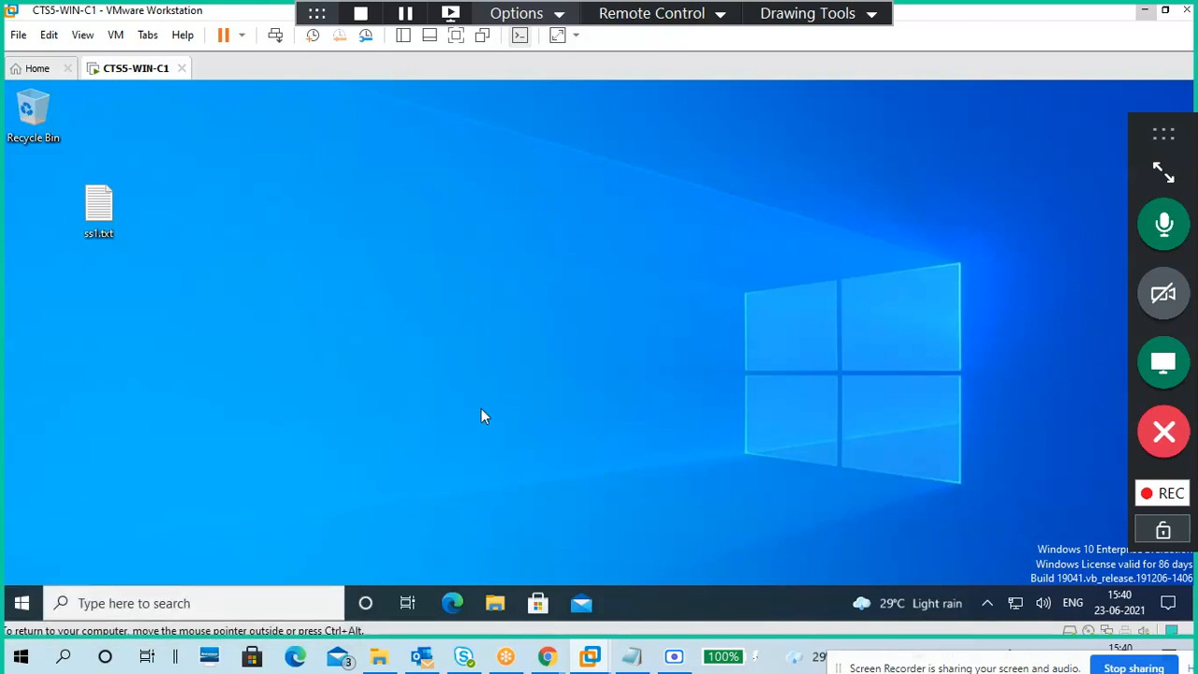
pyautogui.press('super+r')
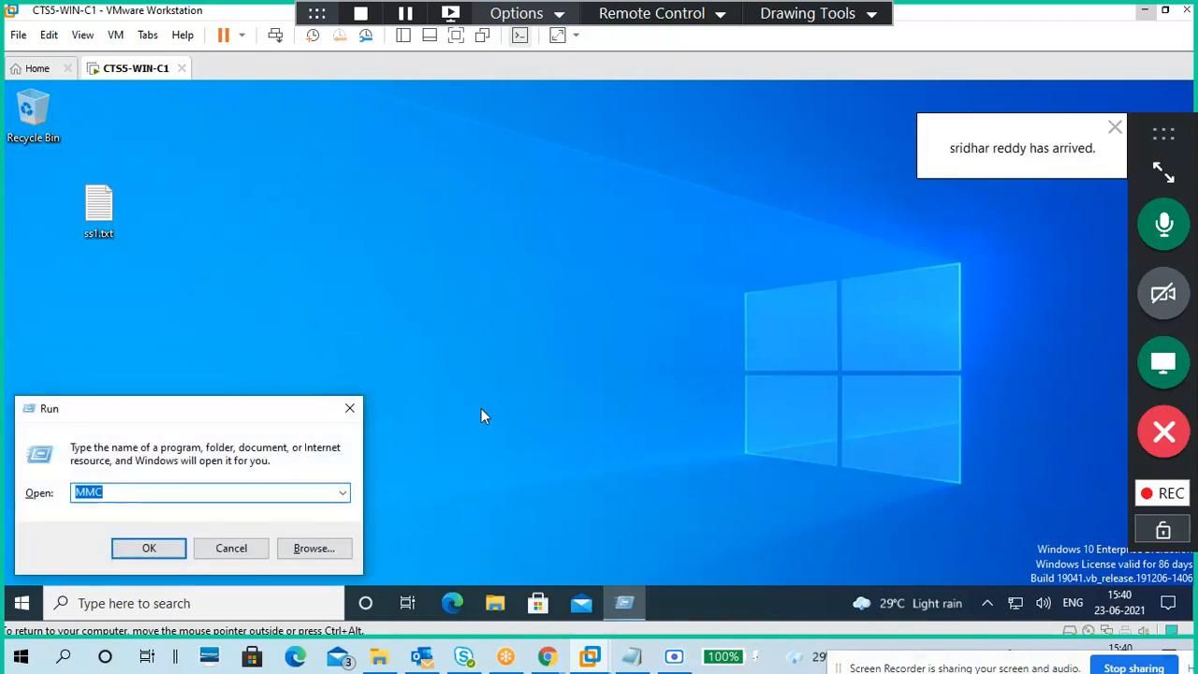
pyautogui.write('disk')
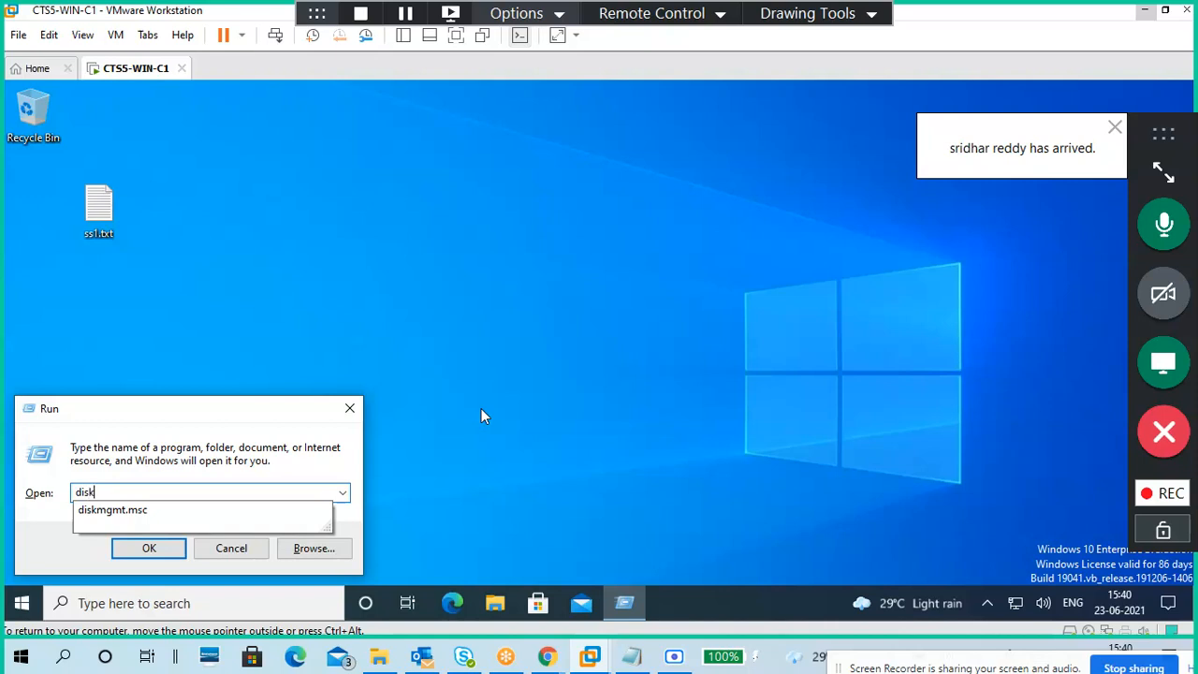
pyautogui.press('Down')
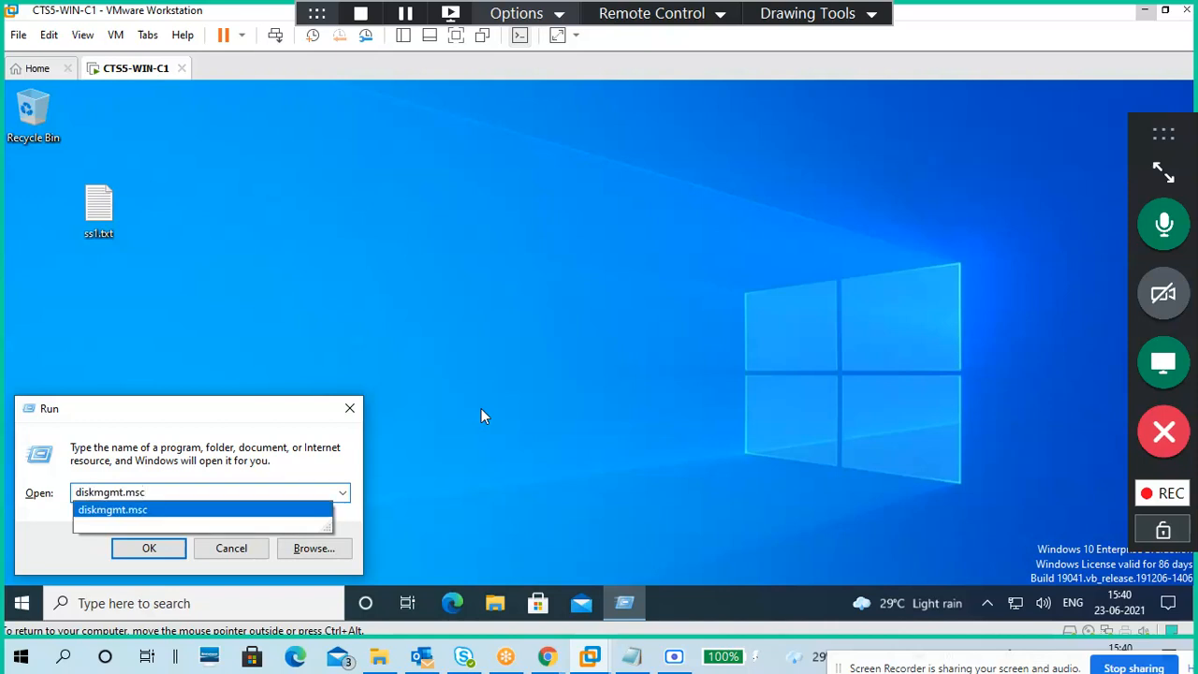
pyautogui.press('Return')
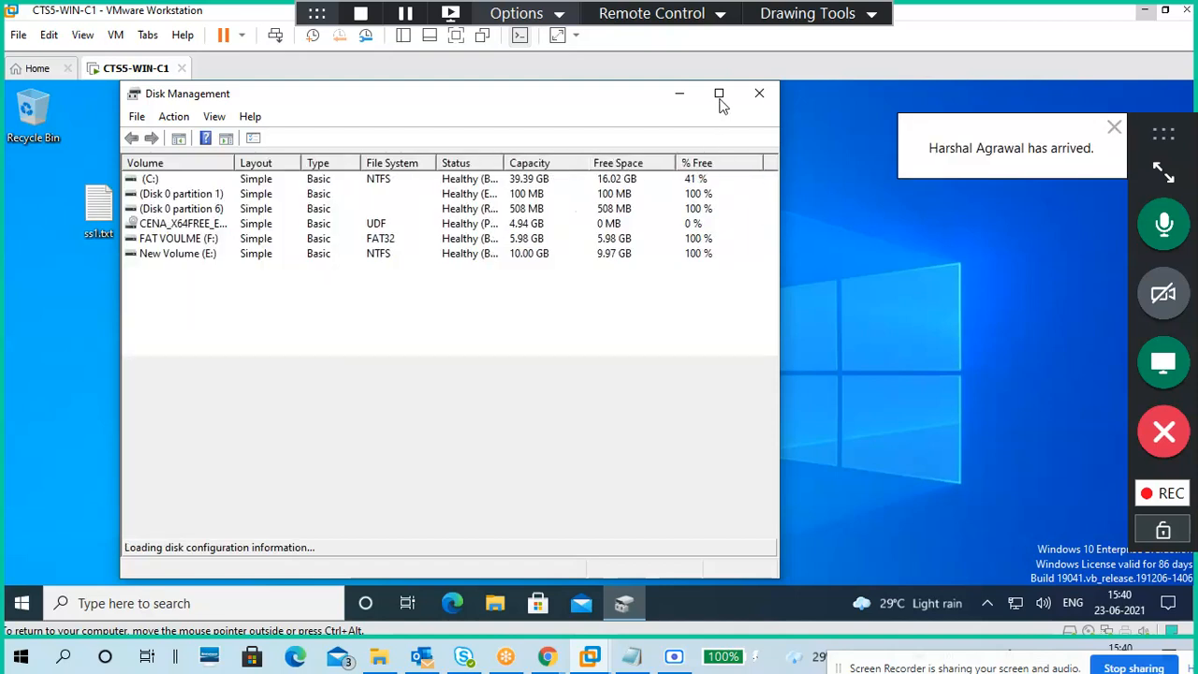
# Step: Maximize Disk Management and inspect Disk 0's 4.00 GB Unallocated, New Volume (E:) and C: blocks
pyautogui.moveTo(586, 106); pyautogui.dragTo(755, 103)
pyautogui.click(901, 96)
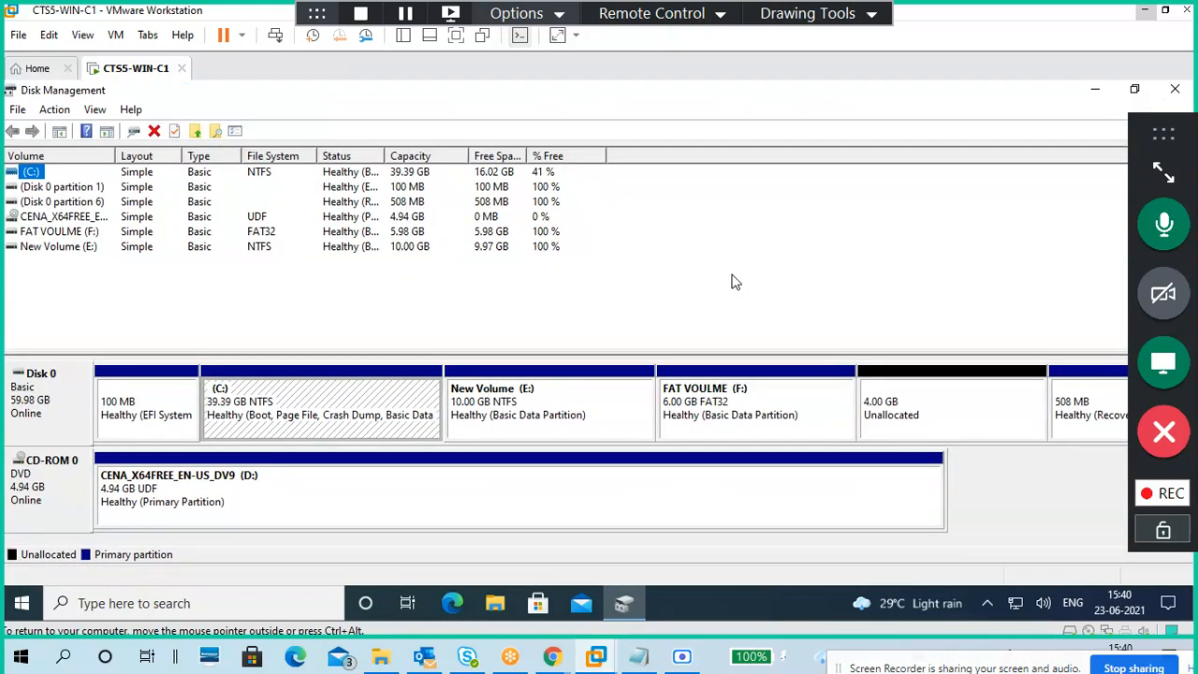
pyautogui.click(906, 400)
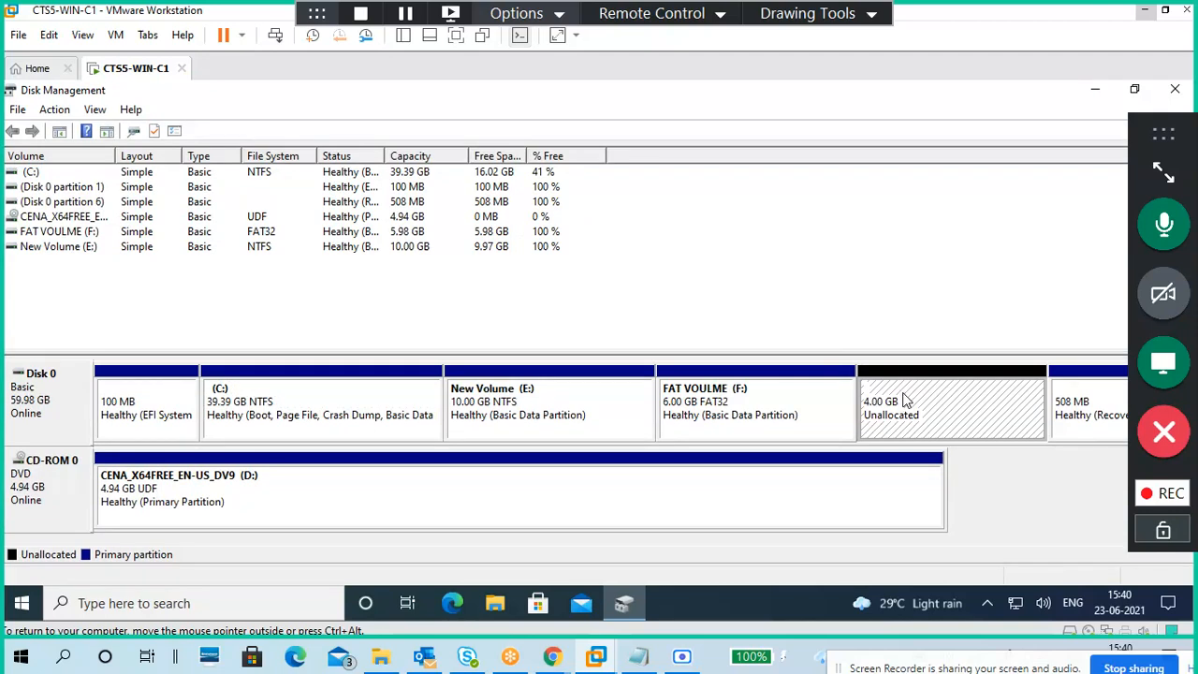
pyautogui.click(566, 388)
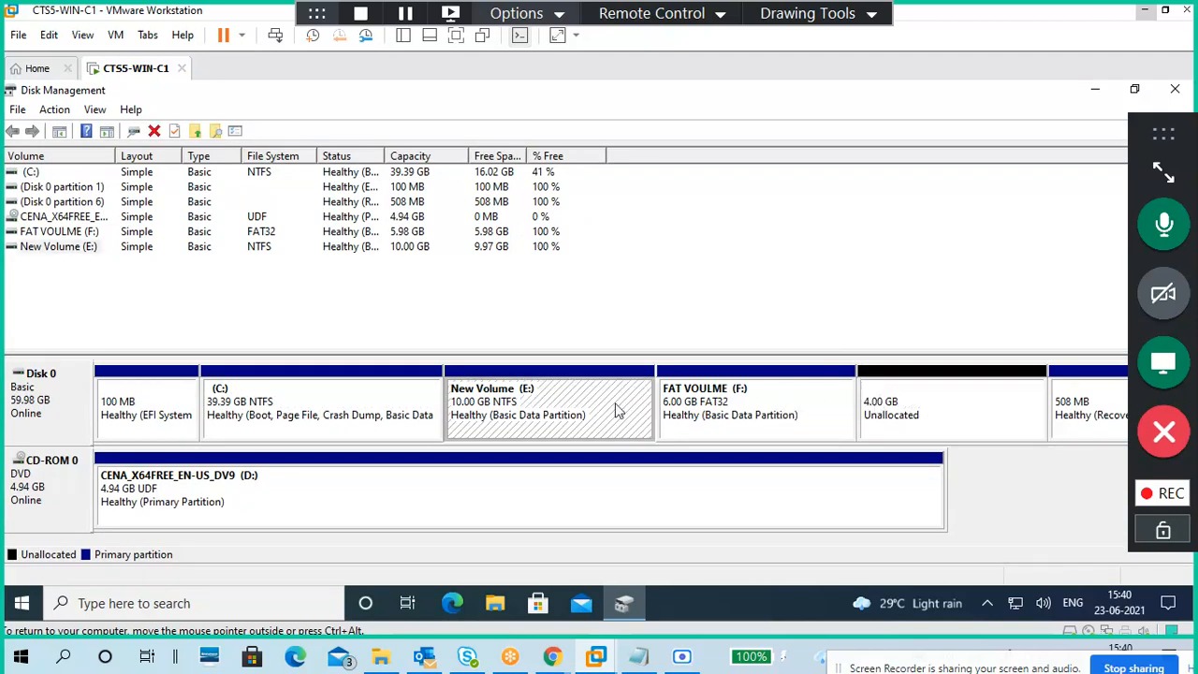
pyautogui.click(335, 396)
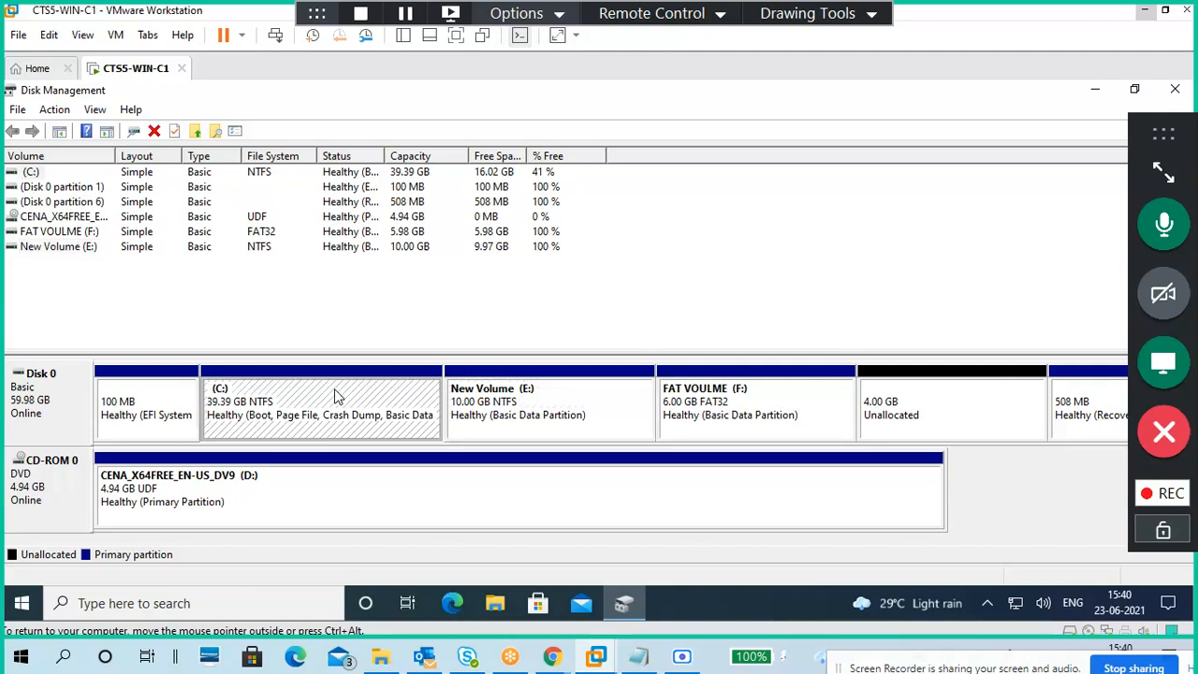
pyautogui.click(613, 398)
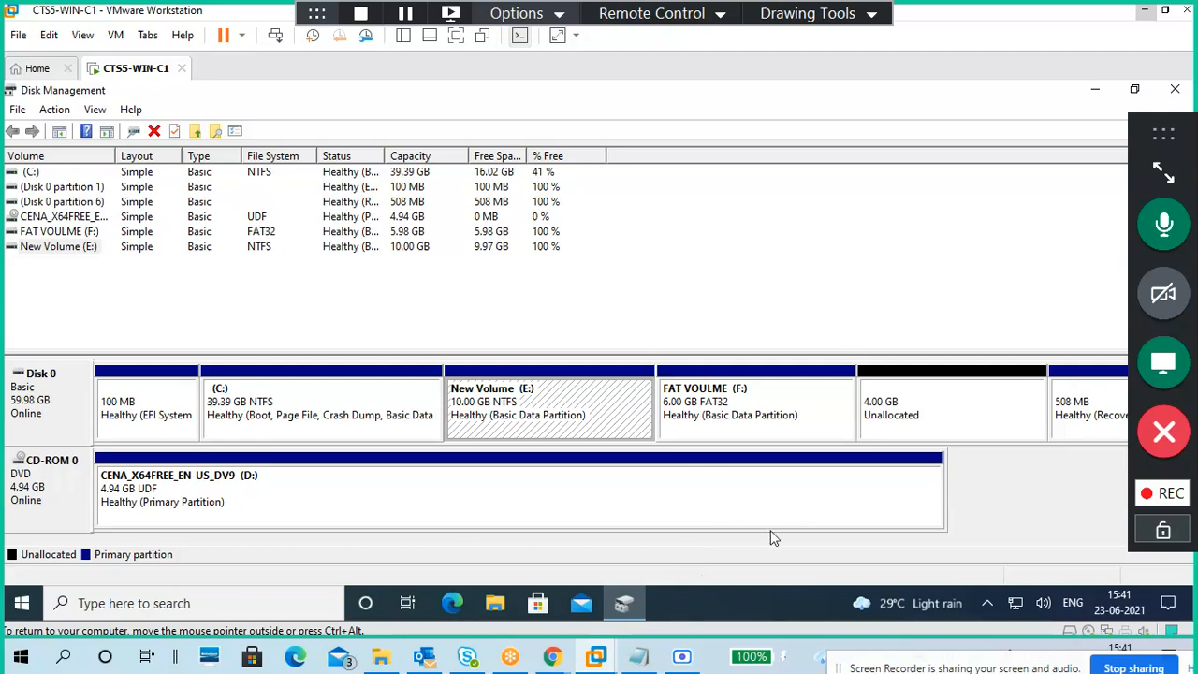
pyautogui.click(895, 412)
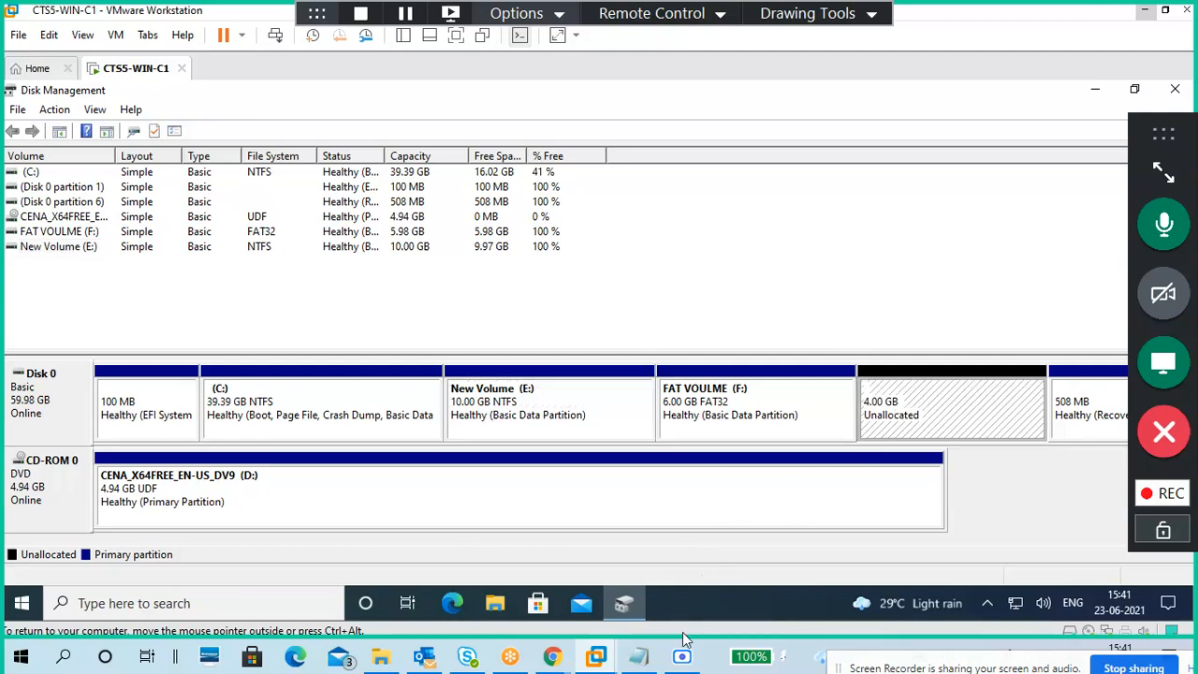
pyautogui.click(823, 287)
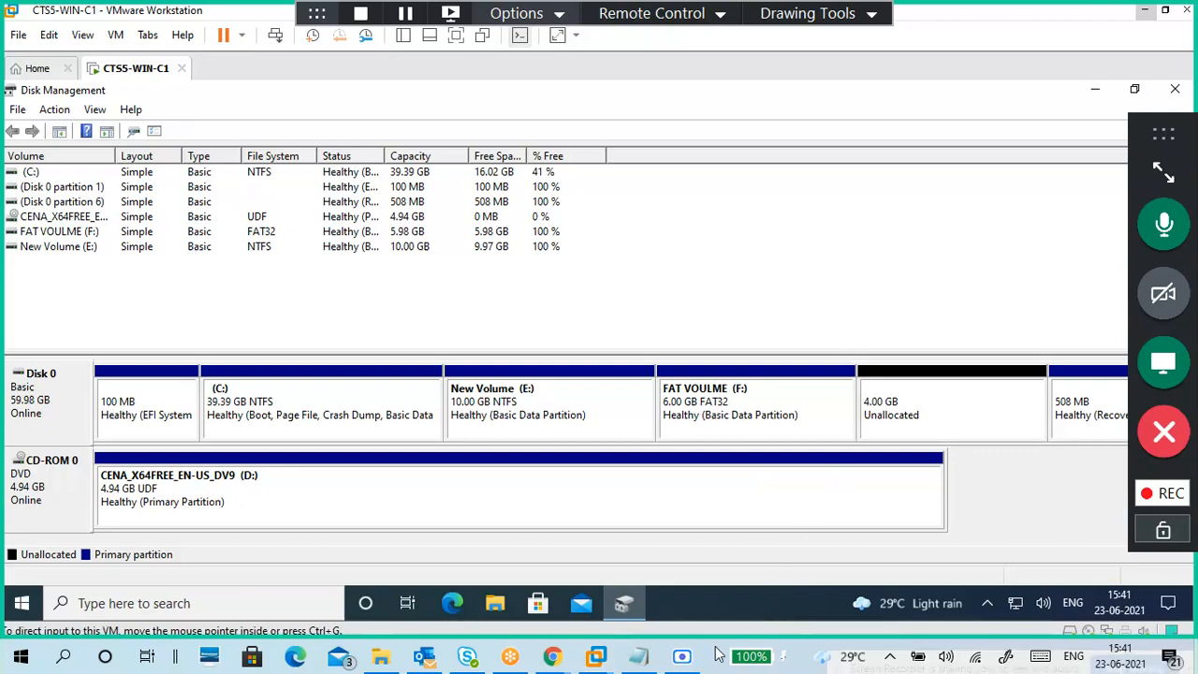
pyautogui.press('super')
# Step: In host Notepad's 23-06.txt, add the lines 'Bitlocket' and 'Bitlocker Drive Encryption' below the RAM notes
pyautogui.write('paint')
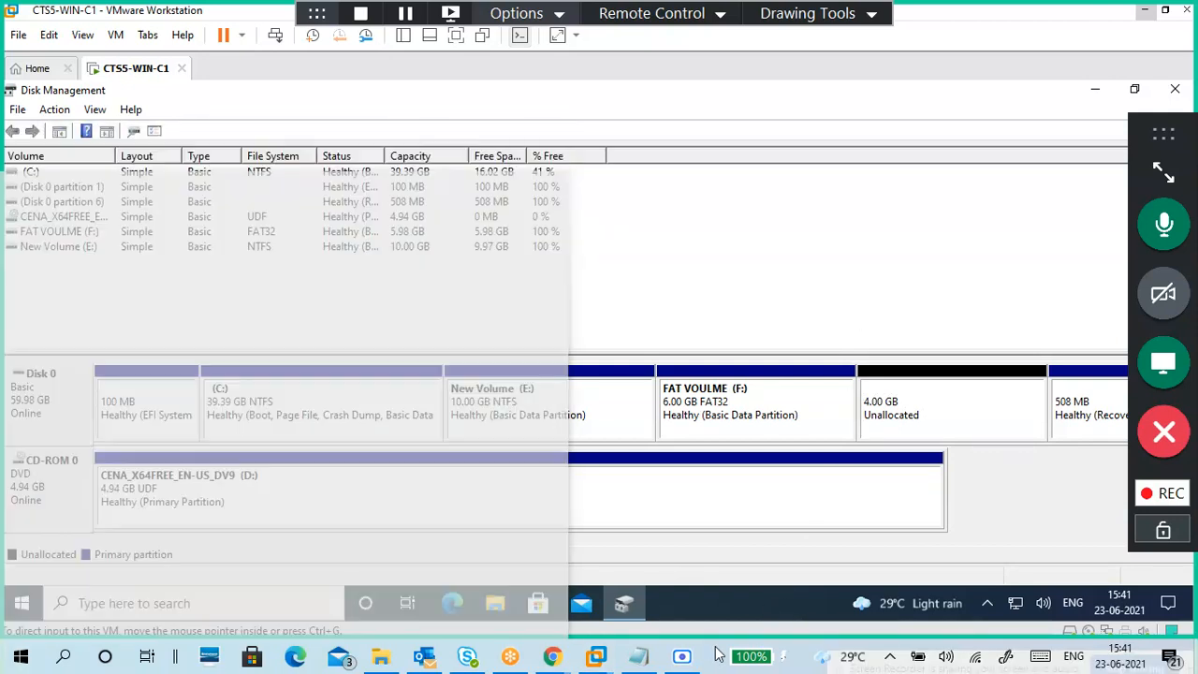
pyautogui.press('Return')
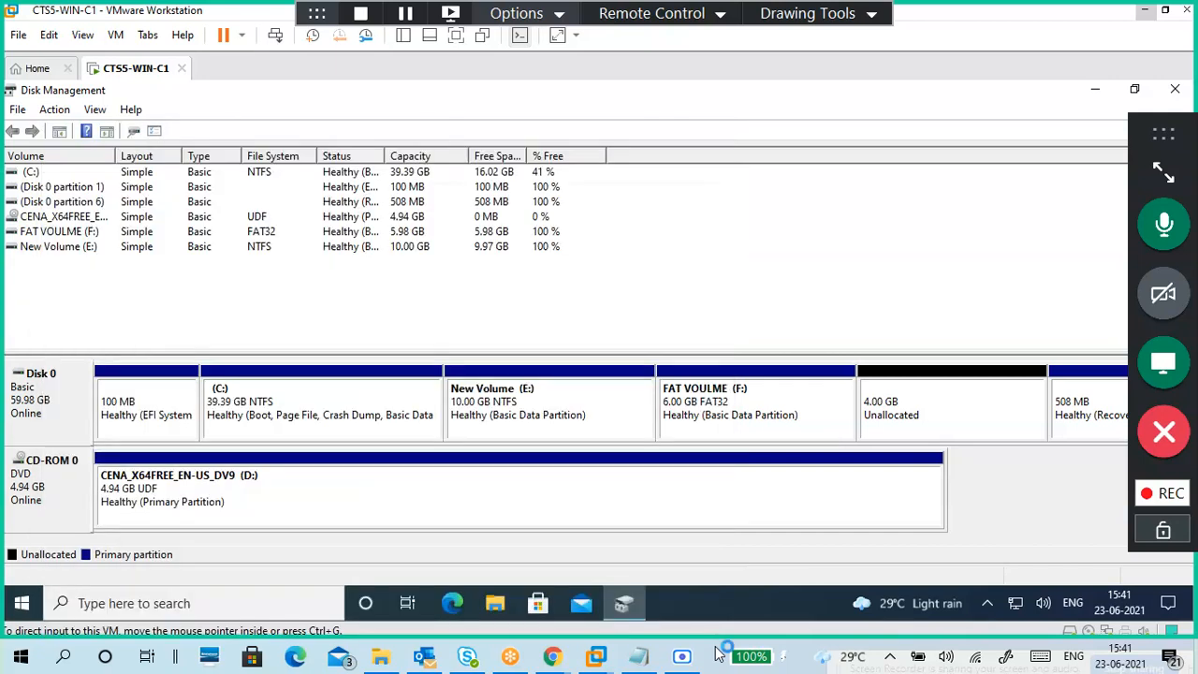
pyautogui.click(639, 656)
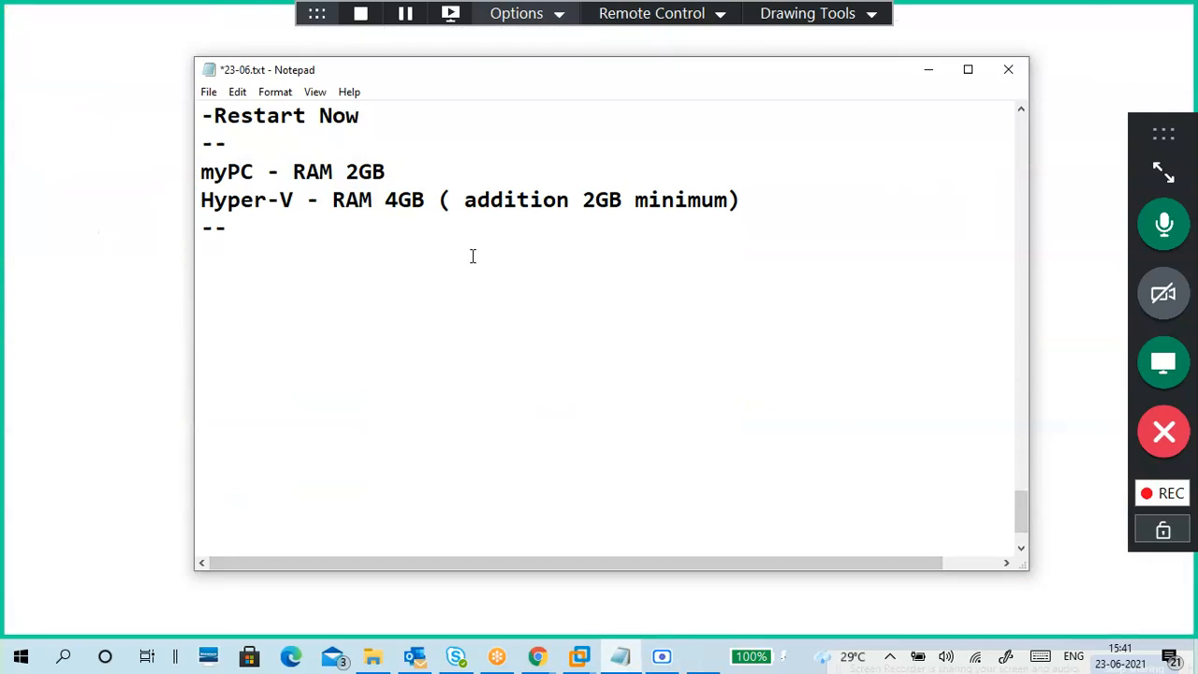
pyautogui.press('Return')
pyautogui.write('Bitlocket')
pyautogui.press('Return')
pyautogui.press('Return')
pyautogui.write('Bitlo')
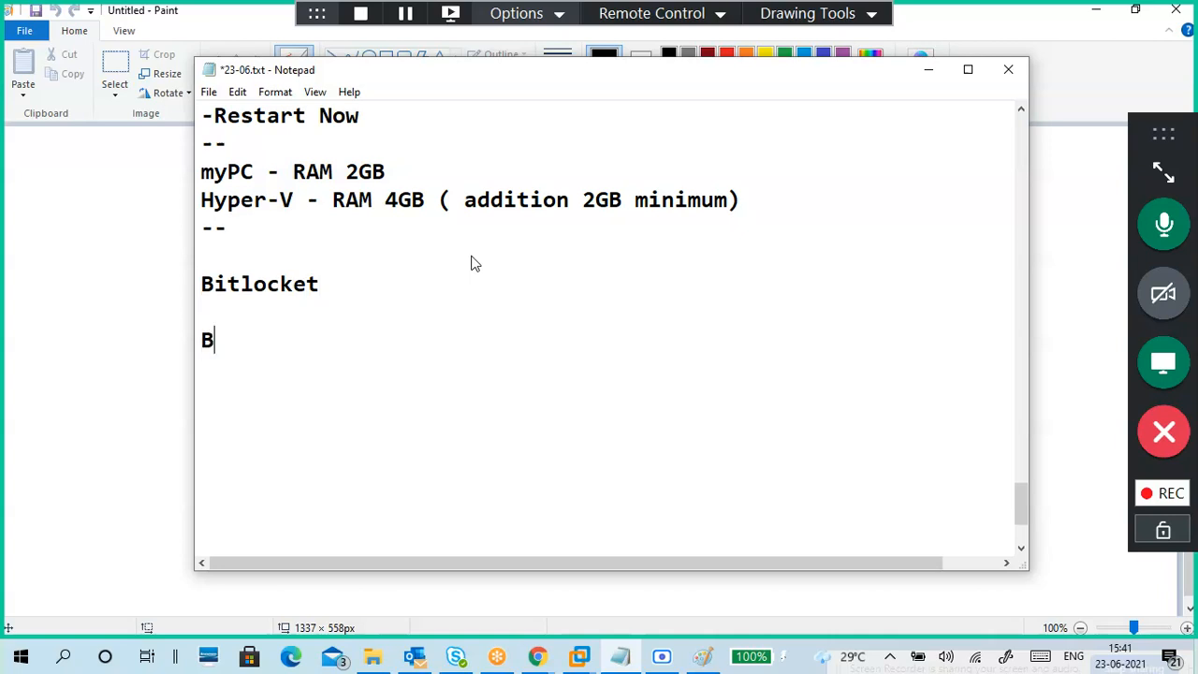
pyautogui.write('cker ')
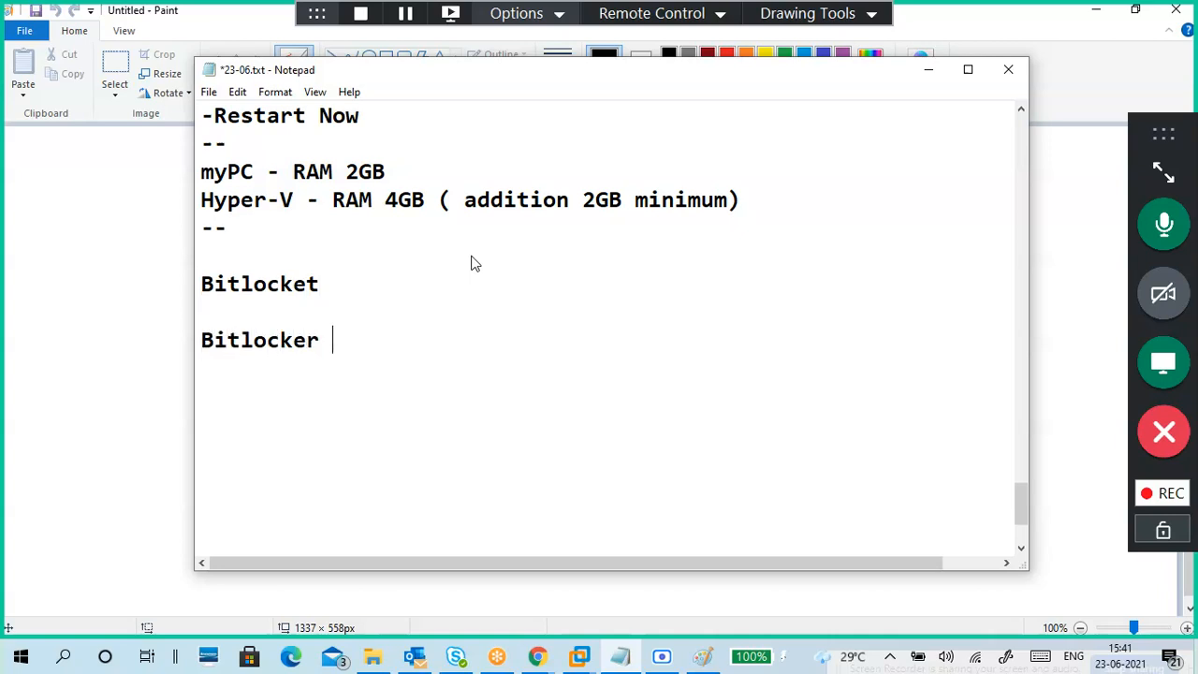
pyautogui.write('Dri ve')
pyautogui.press('BackSpace')
pyautogui.press('BackSpace')
pyautogui.press('BackSpace')
pyautogui.write('ve ')
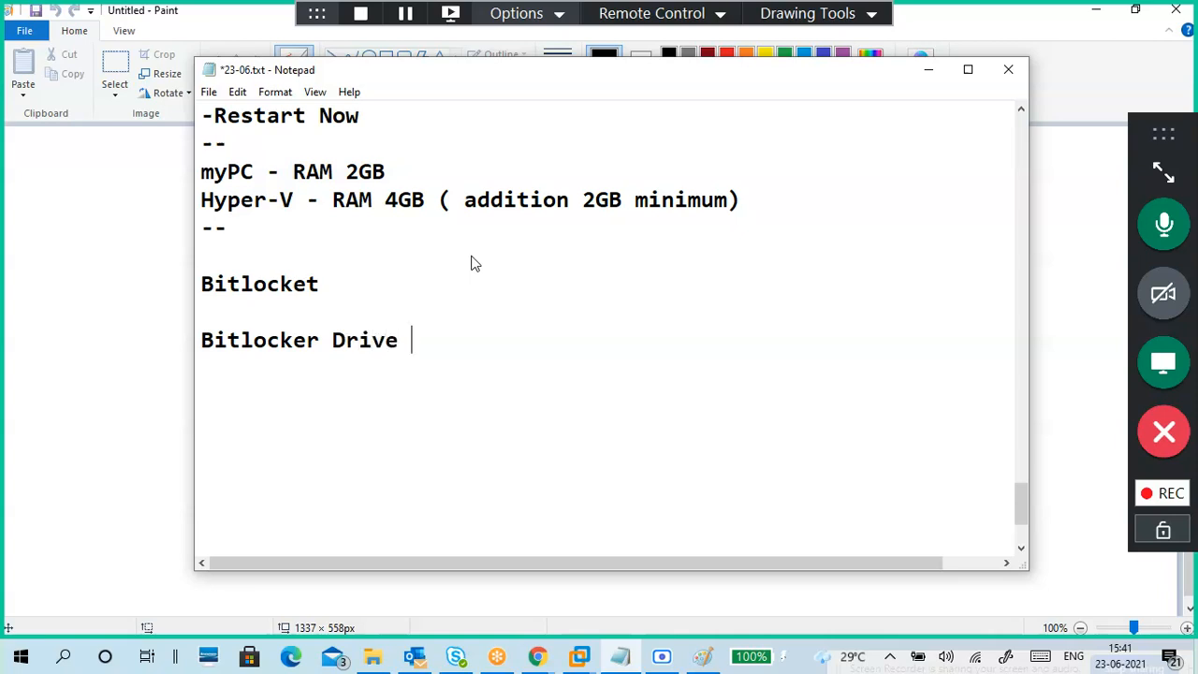
pyautogui.write('Encrypti')
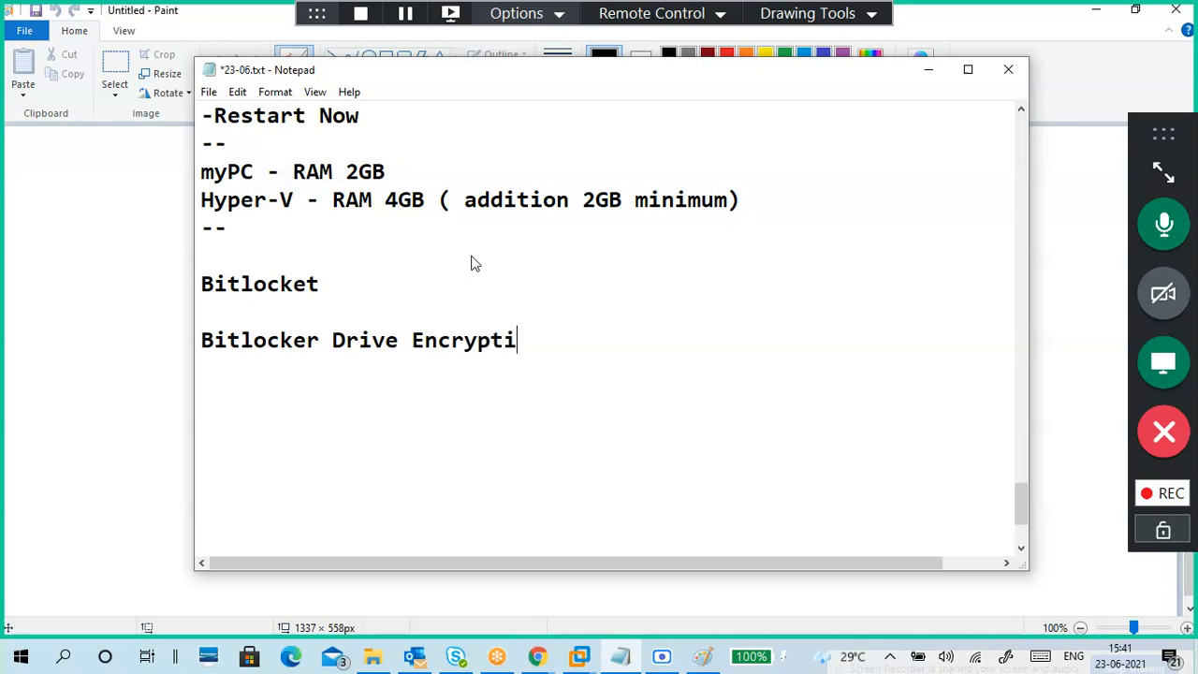
pyautogui.write('on')
pyautogui.press('Return')
pyautogui.press('Return')
# Step: Write '#file and folder -- NTFS encryption -EFS' under Bitlocker Drive Encryption, followed by a blank line
pyautogui.write('fir')
pyautogui.press('BackSpace')
pyautogui.write('le and foder')
pyautogui.press('BackSpace')
pyautogui.press('BackSpace')
pyautogui.press('BackSpace')
pyautogui.write('lder -- ')
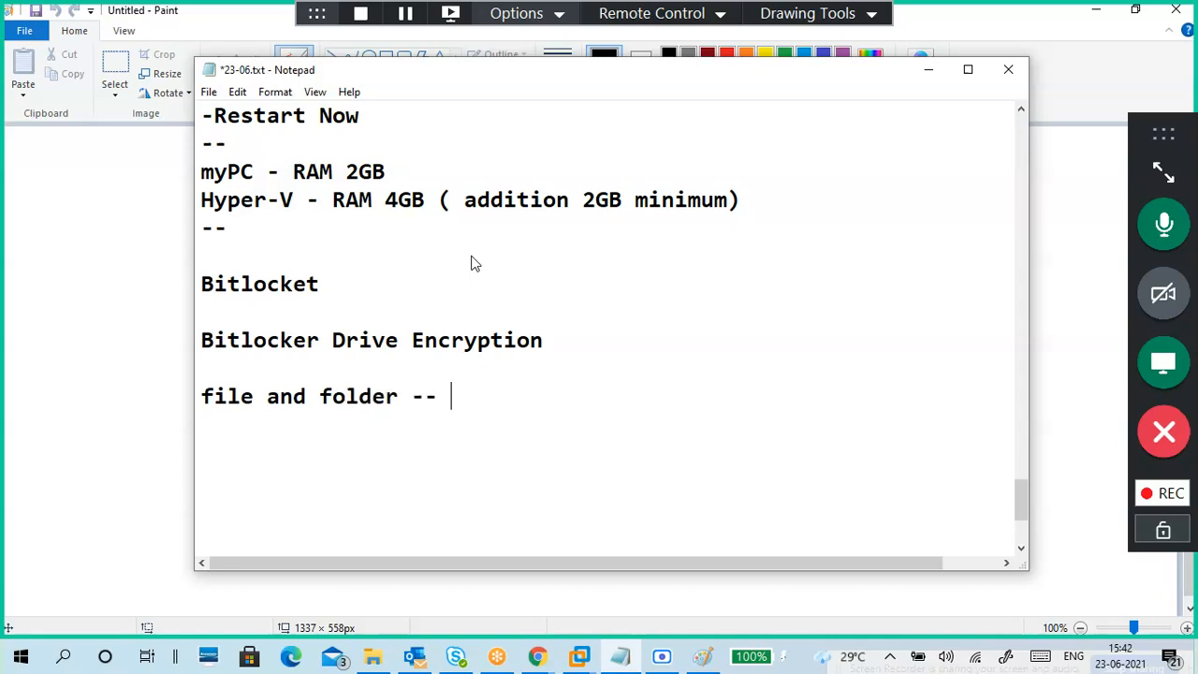
pyautogui.write('NTFS e')
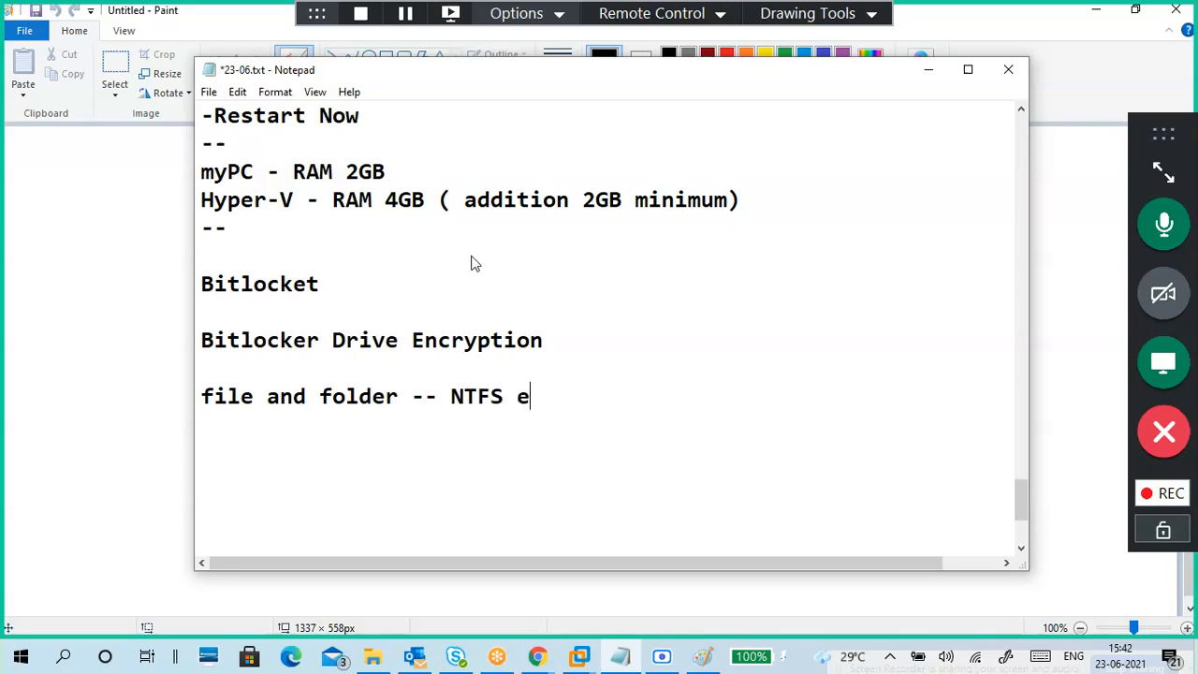
pyautogui.write('ncryption ')
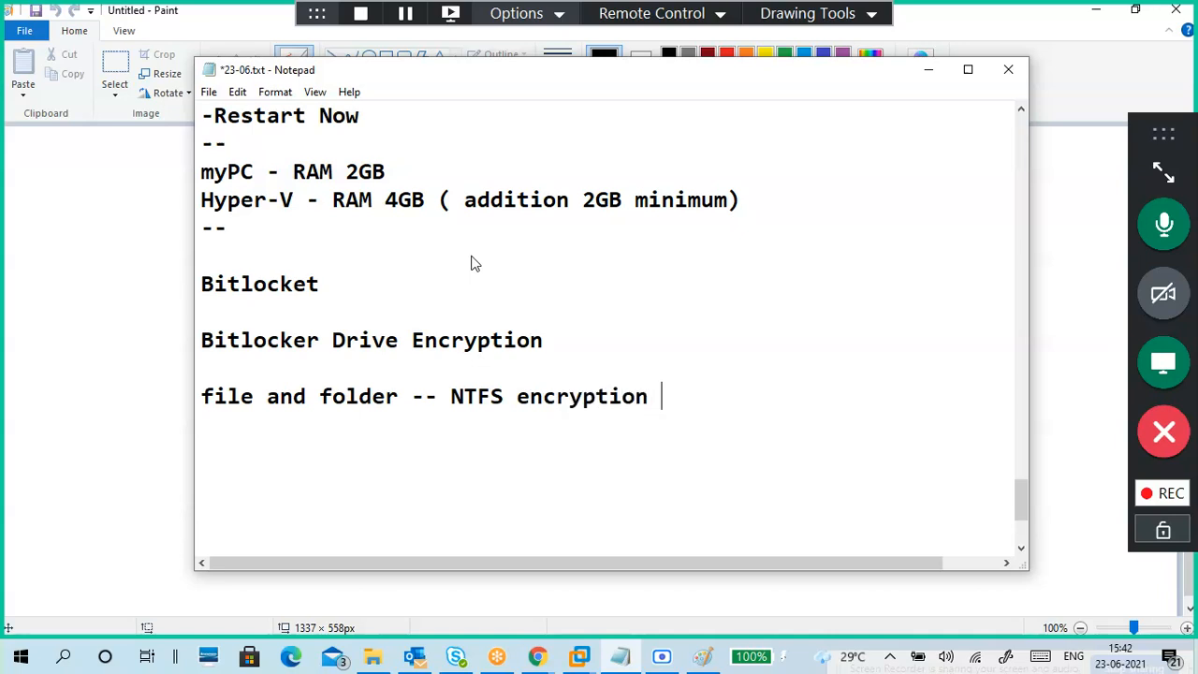
pyautogui.write('-RFS')
pyautogui.press('BackSpace')
pyautogui.press('BackSpace')
pyautogui.press('BackSpace')
pyautogui.write('EFS')
pyautogui.press('Return')
pyautogui.press('Return')
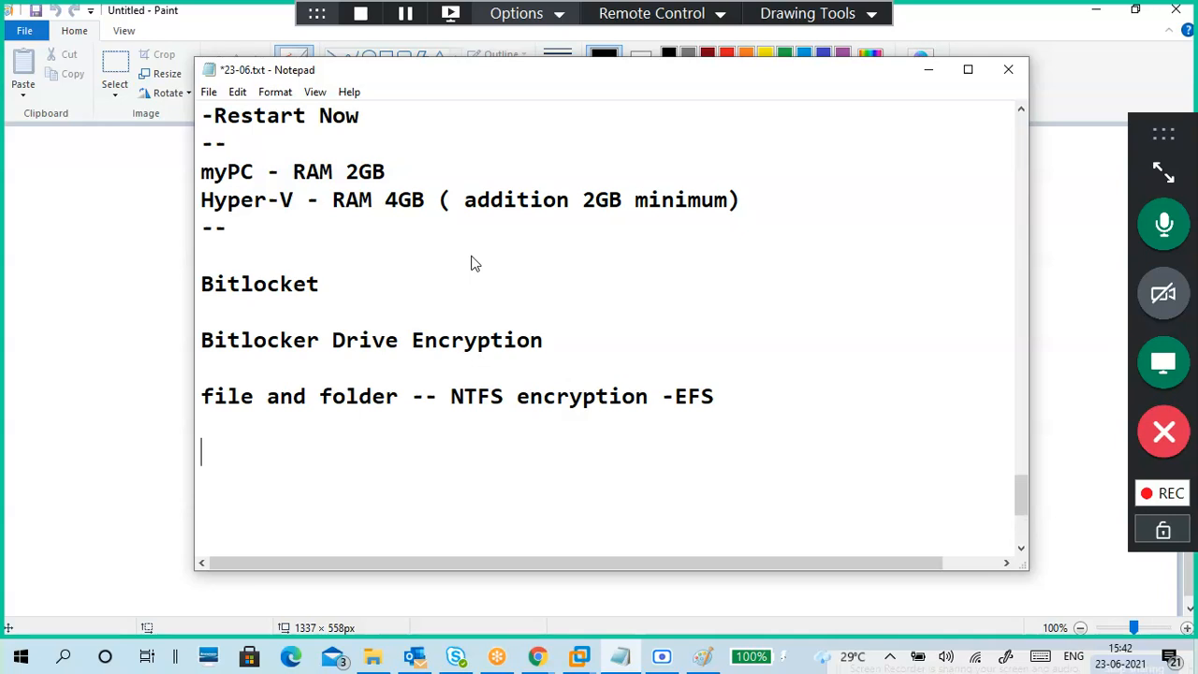
pyautogui.press('Up')
pyautogui.press('Up')
pyautogui.write('#')
pyautogui.press('Down')
pyautogui.press('Down')
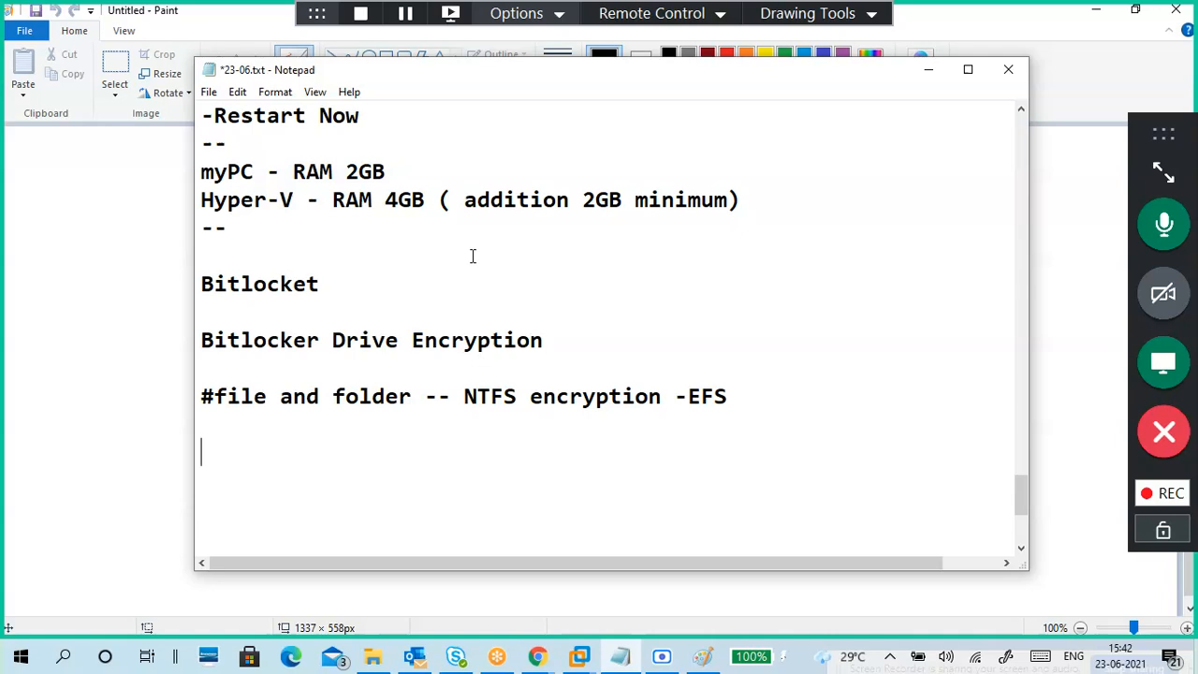
# Step: Move the #file and folder line above Bitlocket and extend the -- separator into a long dashed line
pyautogui.moveTo(747, 396); pyautogui.dragTo(197, 396)
pyautogui.hotkey('ctrl', 'c')
pyautogui.press('BackSpace')
pyautogui.click(203, 259)
pyautogui.hotkey('ctrl', 'v')
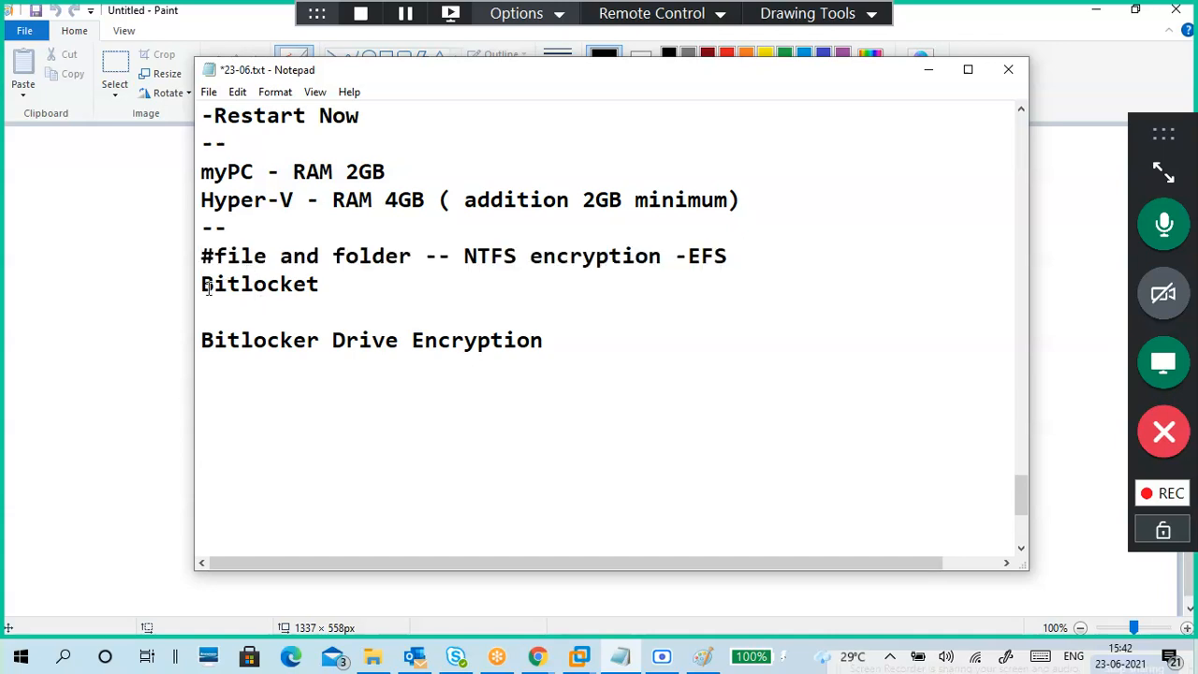
pyautogui.press('Return')
pyautogui.click(271, 230)
pyautogui.write('---------------------------------------------')
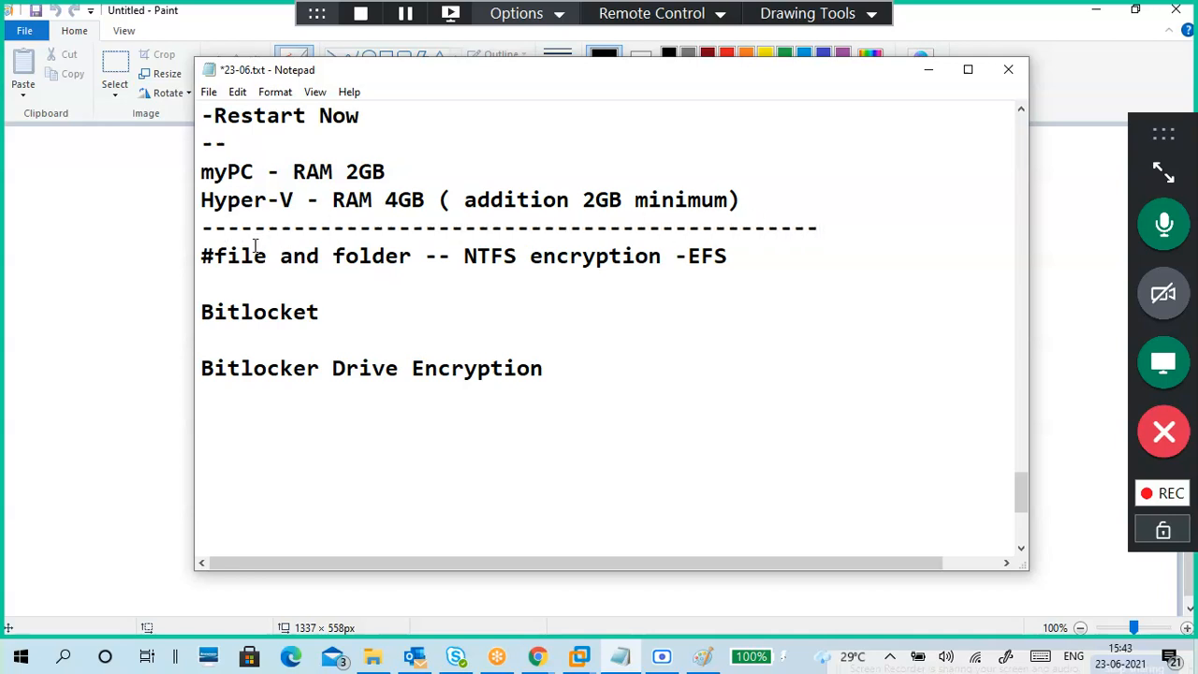
# Step: Start a note under Bitlocker Drive Encryption reading '-Encrypt the drive and Lock'
pyautogui.scroll(-2, 296, 348)
pyautogui.click(271, 252)
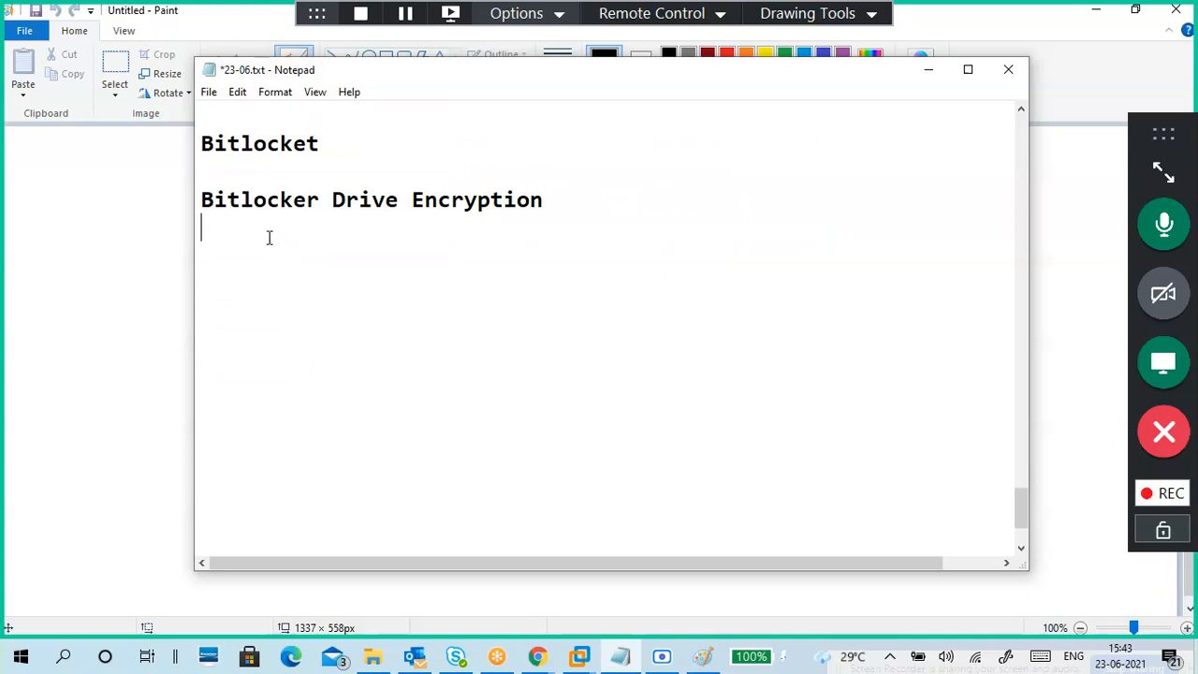
pyautogui.press('Return')
pyautogui.write('-Encrypt the drive and Locke')
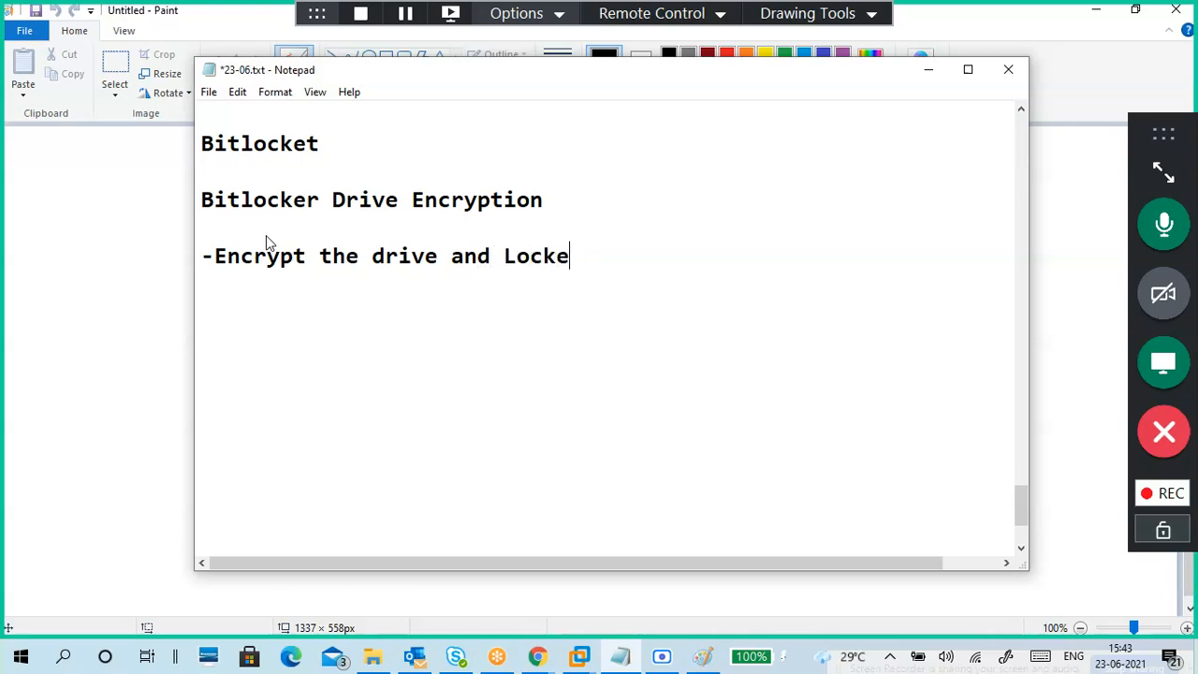
# Step: Finish the note as '-Encrypt the drive and Lock the drive with password'
pyautogui.press('BackSpace')
pyautogui.write('the dr')
pyautogui.write('ive wth')
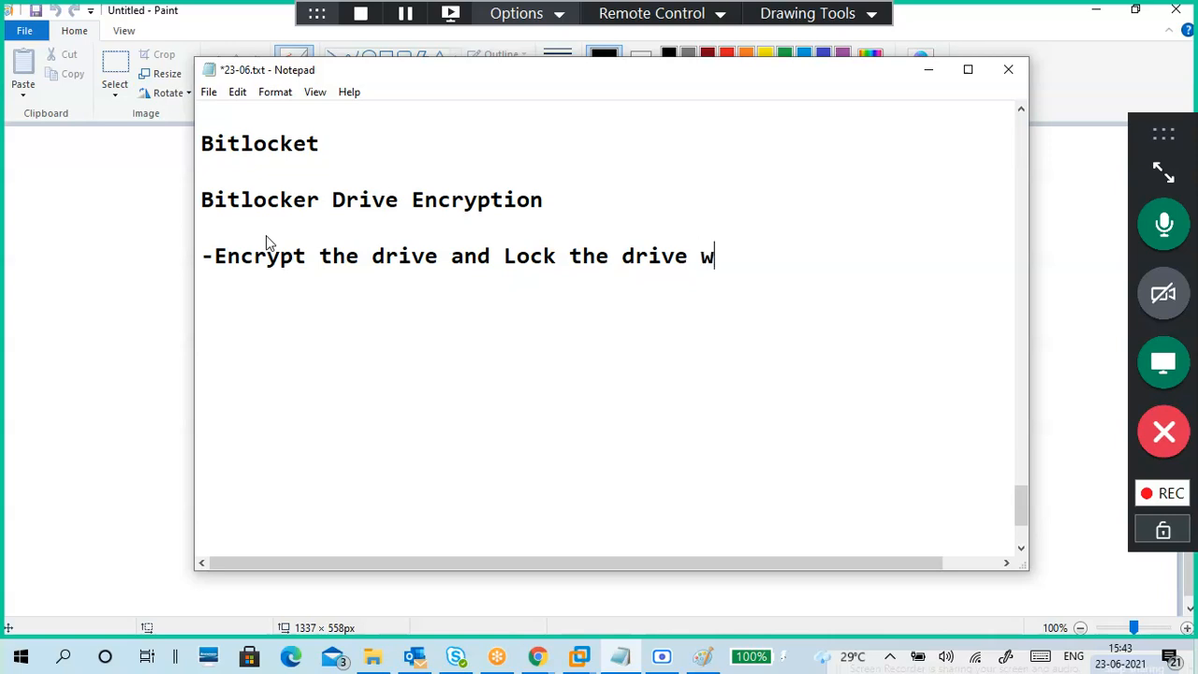
pyautogui.write('ith pas')
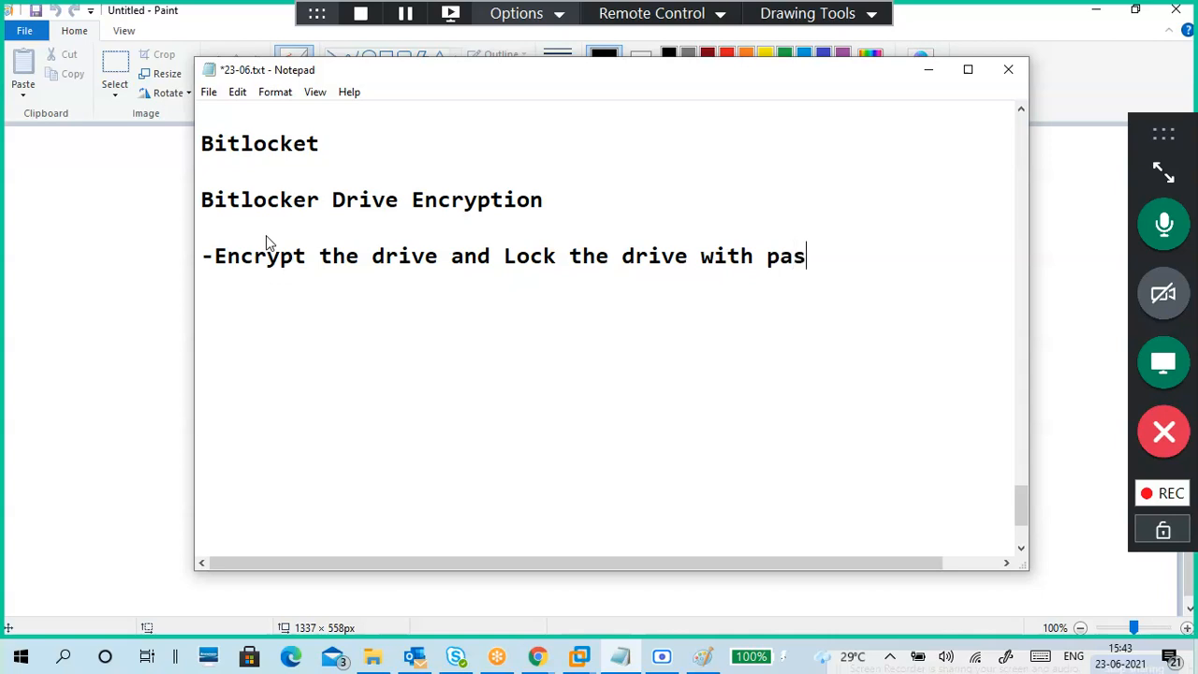
pyautogui.write('sword')
pyautogui.press('Return')
pyautogui.press('Return')
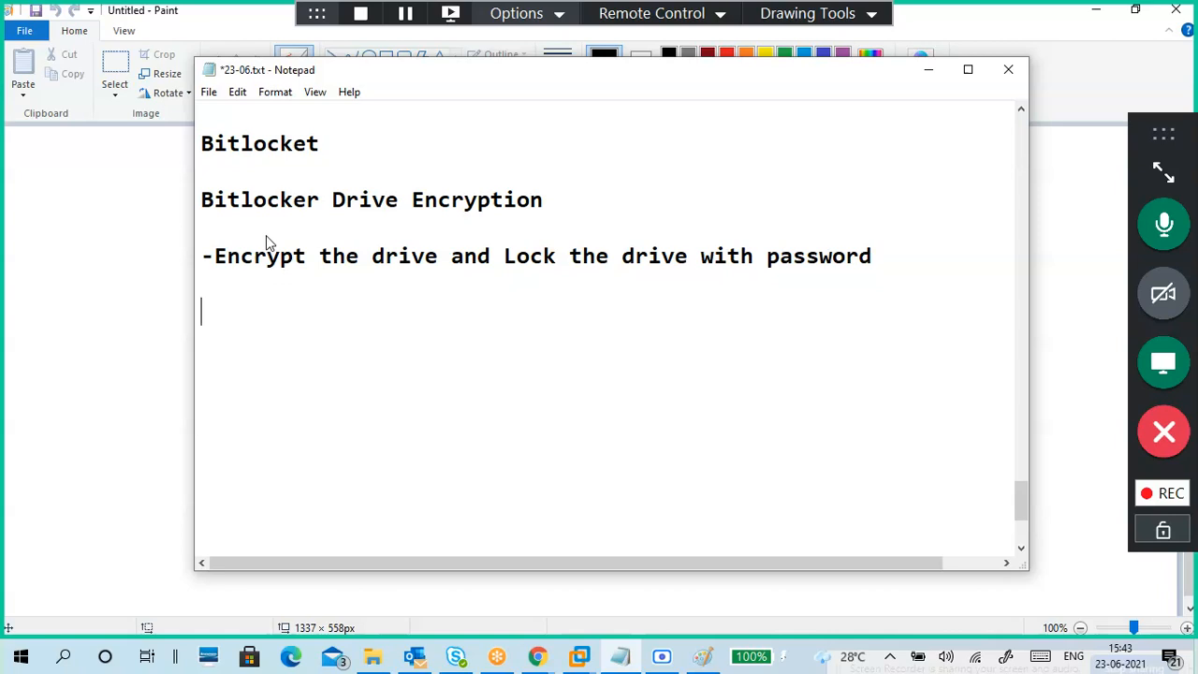
# Step: Add a '-Unlock' note saying a password is needed to unlock the drive
pyautogui.write('-Unlock')
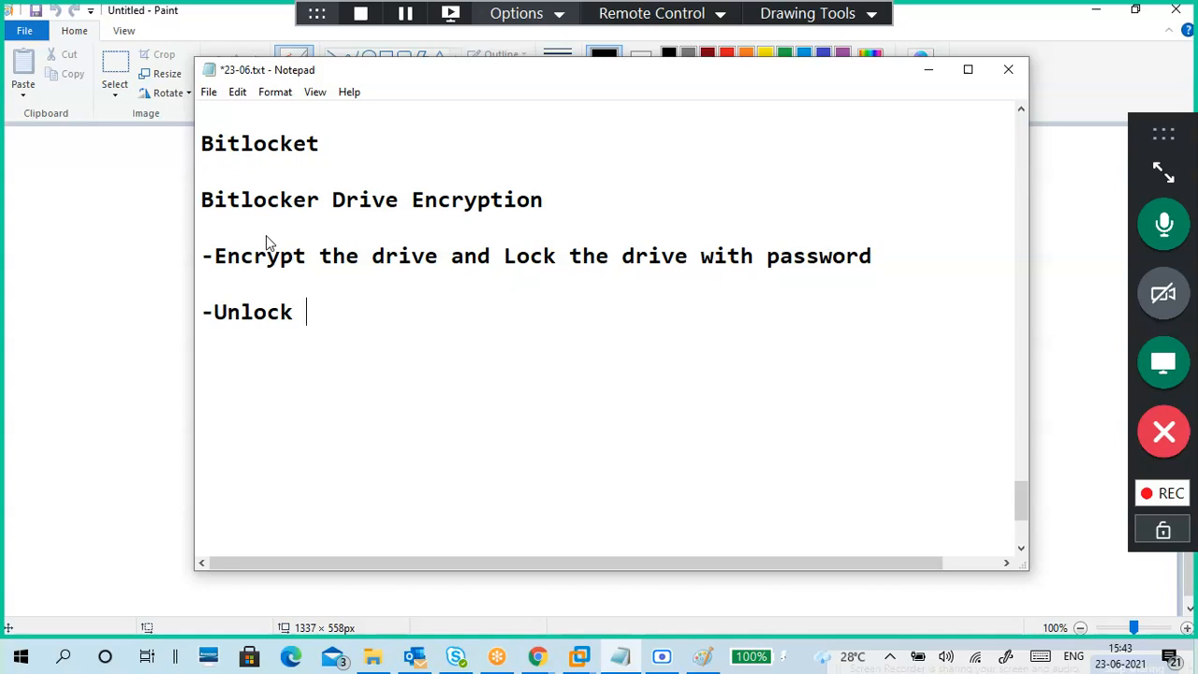
pyautogui.write('password')
pyautogui.press('Left')
pyautogui.press('Left')
pyautogui.press('Left')
pyautogui.press('Left')
pyautogui.press('Left')
pyautogui.press('Left')
pyautogui.press('Left')
pyautogui.press('Left')
pyautogui.press('Left')
pyautogui.press('Left')
pyautogui.press('Left')
pyautogui.press('Left')
pyautogui.press('Left')
pyautogui.press('Left')
pyautogui.press('Left')
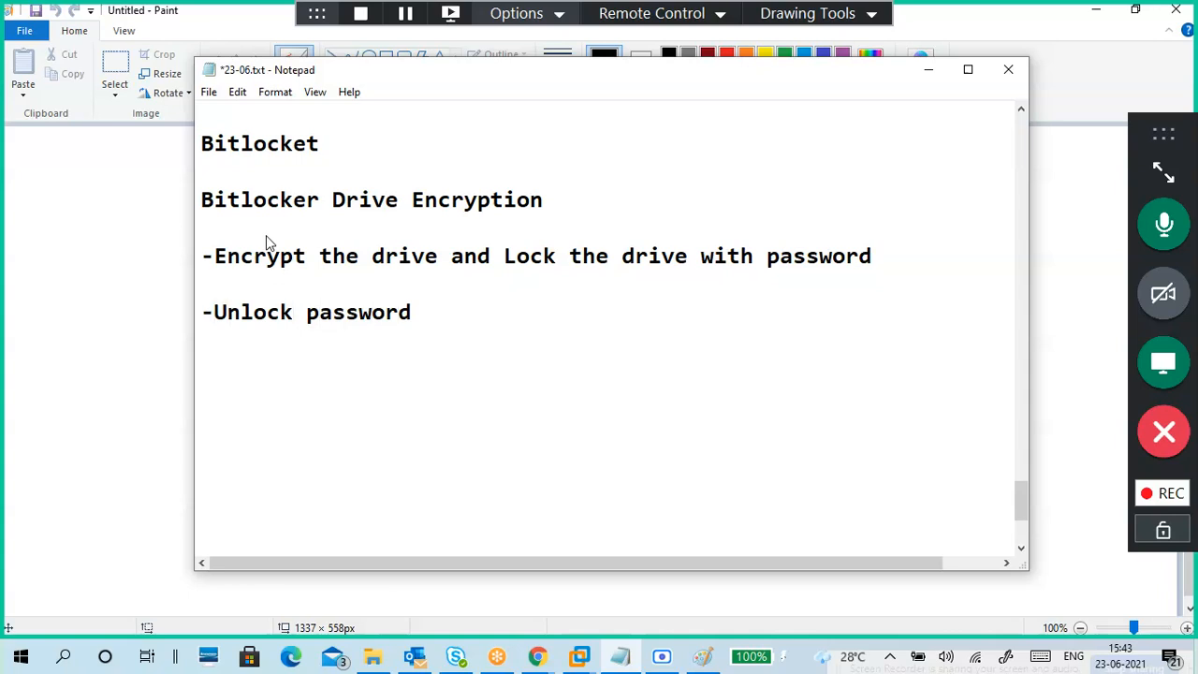
pyautogui.write('for')
pyautogui.press('Right')
pyautogui.press('Right')
pyautogui.press('Right')
pyautogui.press('Right')
pyautogui.press('Right')
pyautogui.press('Right')
pyautogui.press('Right')
pyautogui.write('the ')
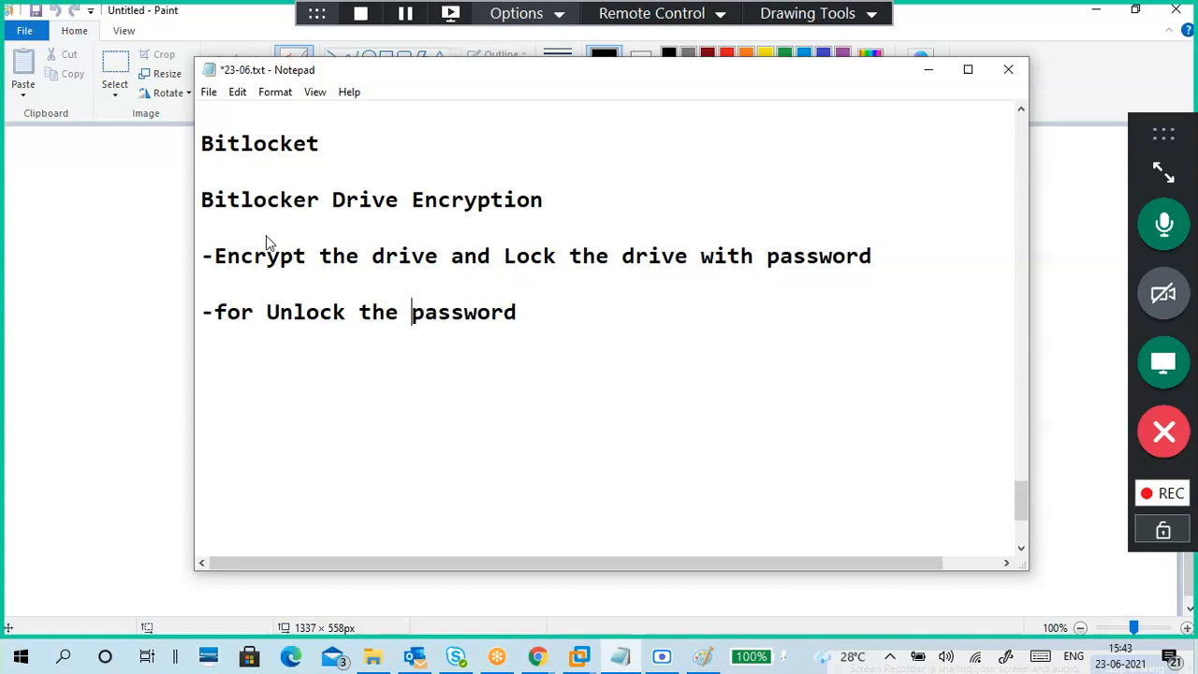
pyautogui.write('drive ')
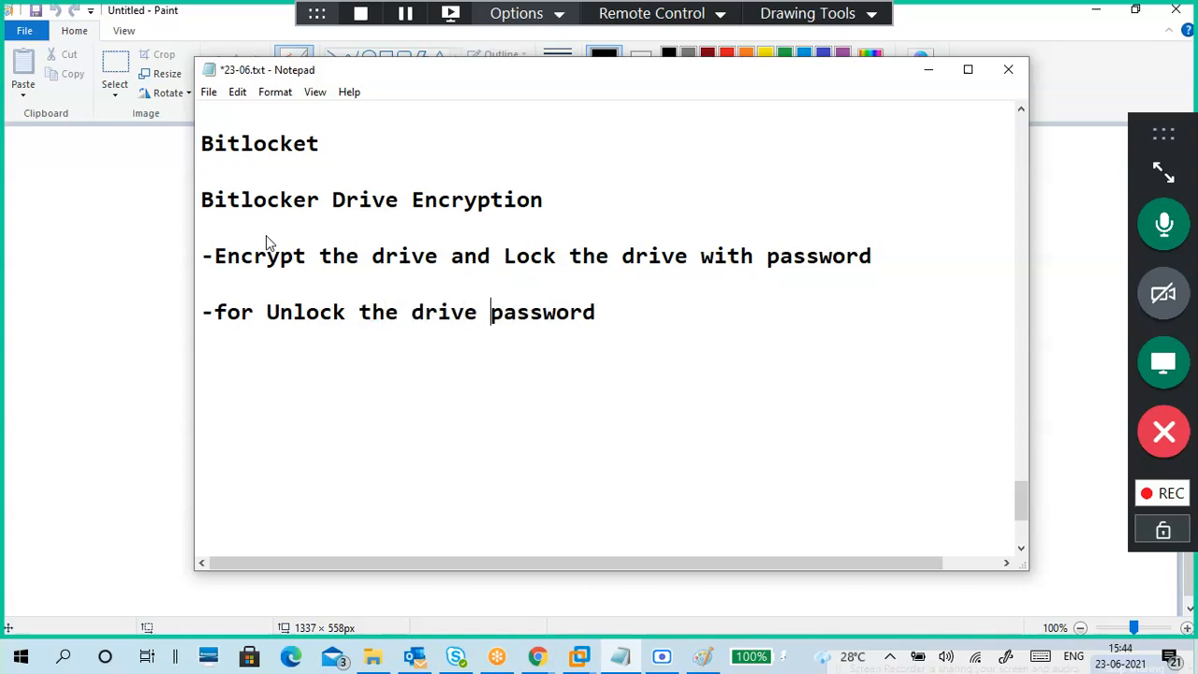
pyautogui.write('we need')
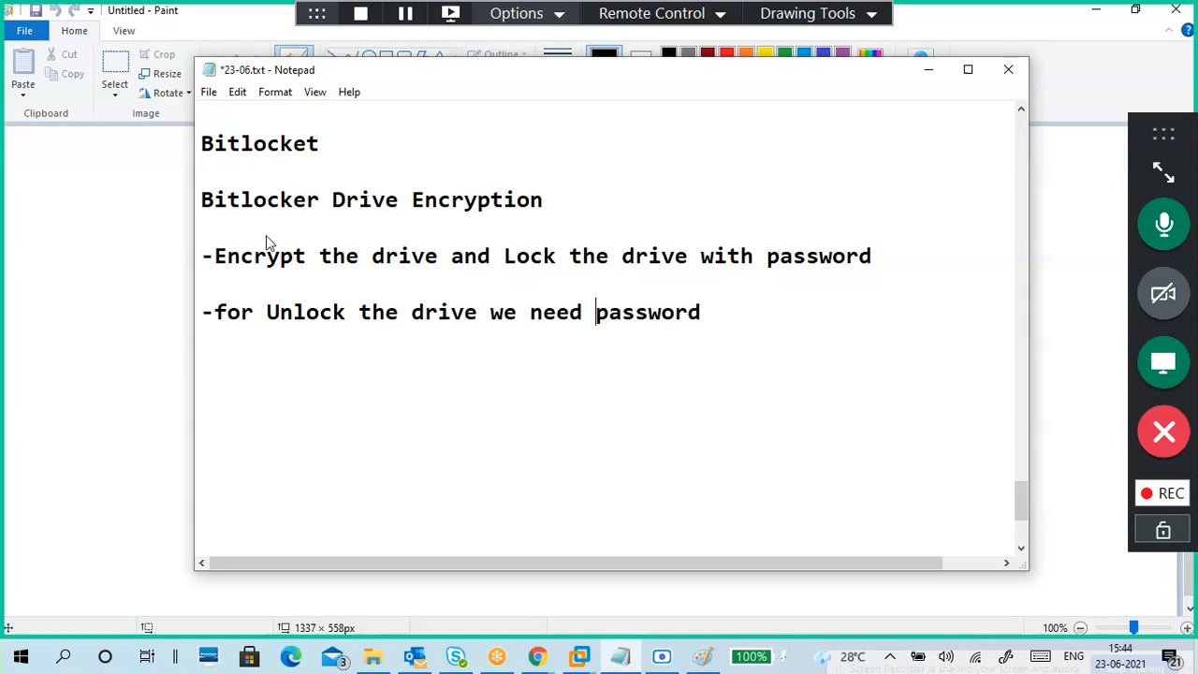
# Step: Add the dash-led note 'to lock drive we have to restart the pc' and minimise Notepad
pyautogui.press('Down')
pyautogui.write('to lock driv')
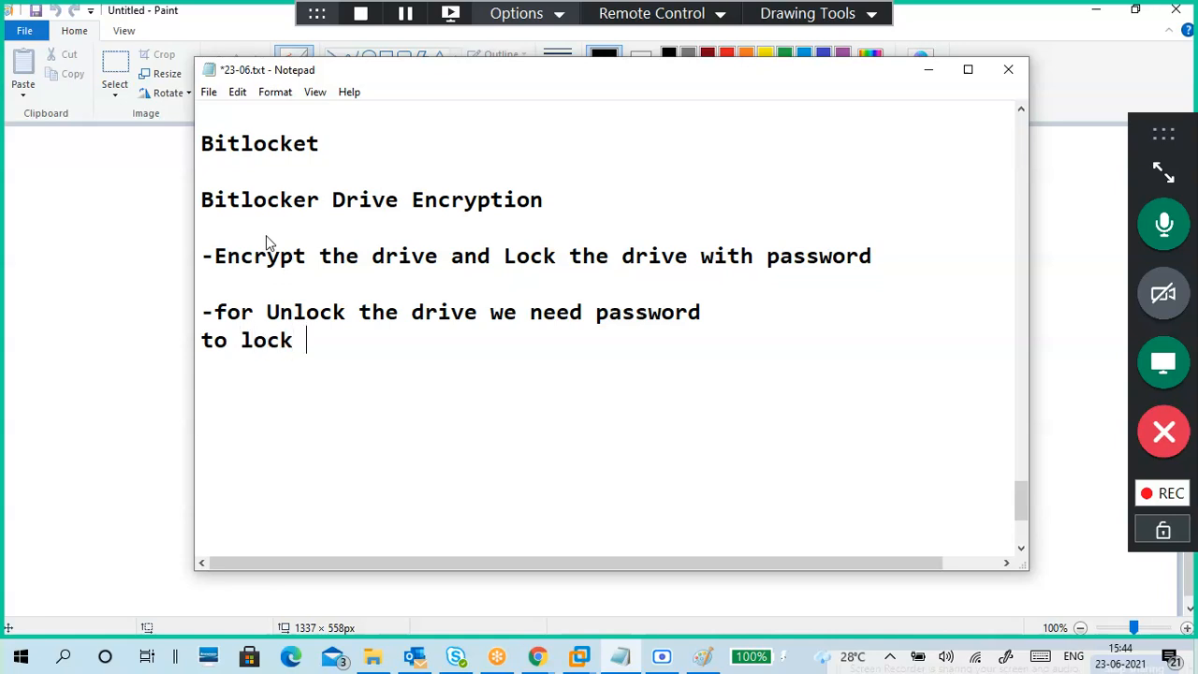
pyautogui.write('e')
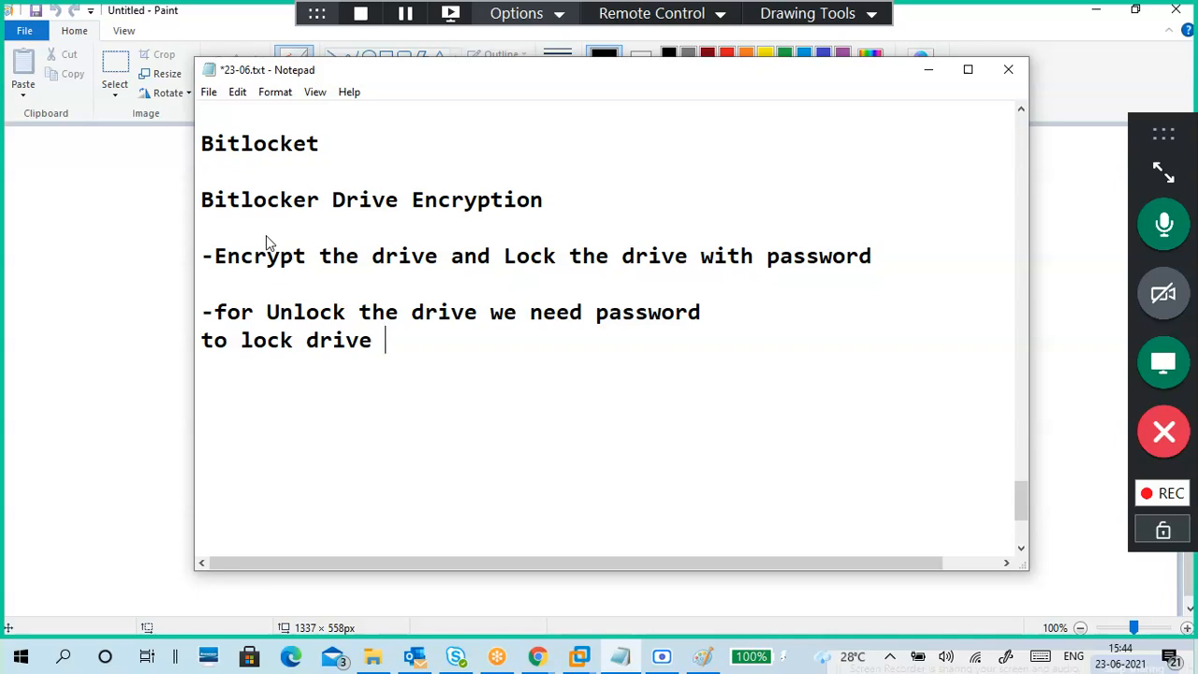
pyautogui.write('we have to ')
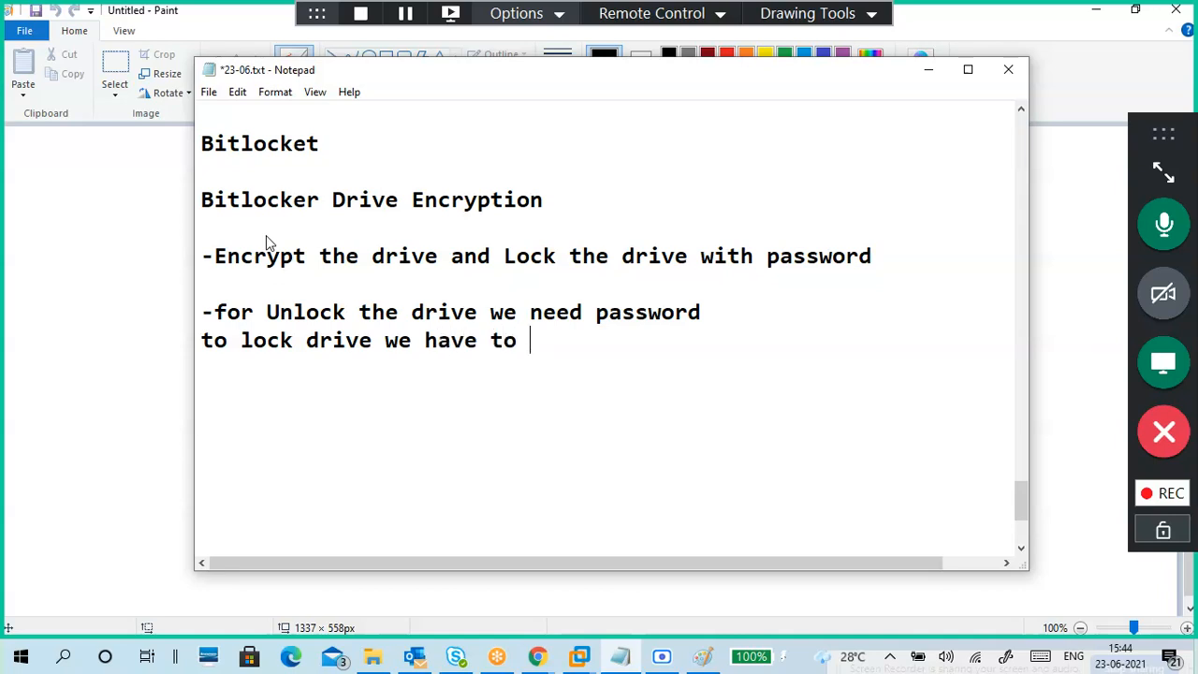
pyautogui.write('restart p')
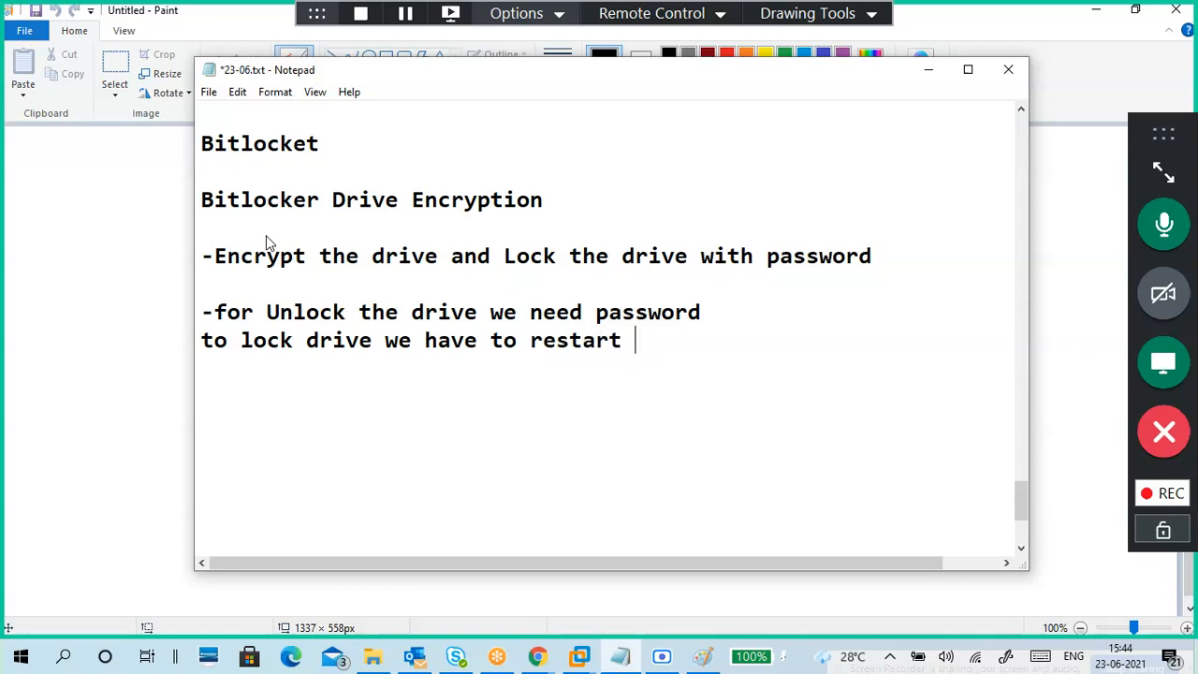
pyautogui.write('c')
pyautogui.press('Left')
pyautogui.write('the')
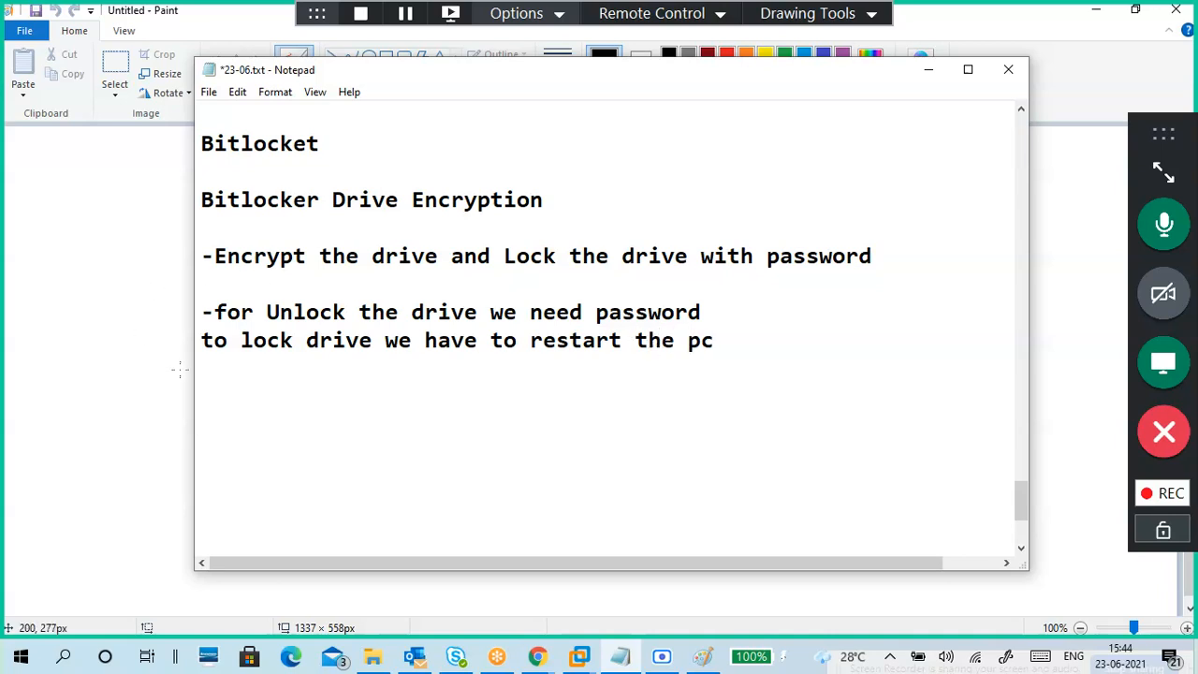
pyautogui.click(200, 345)
pyautogui.press('Return')
pyautogui.write('-')
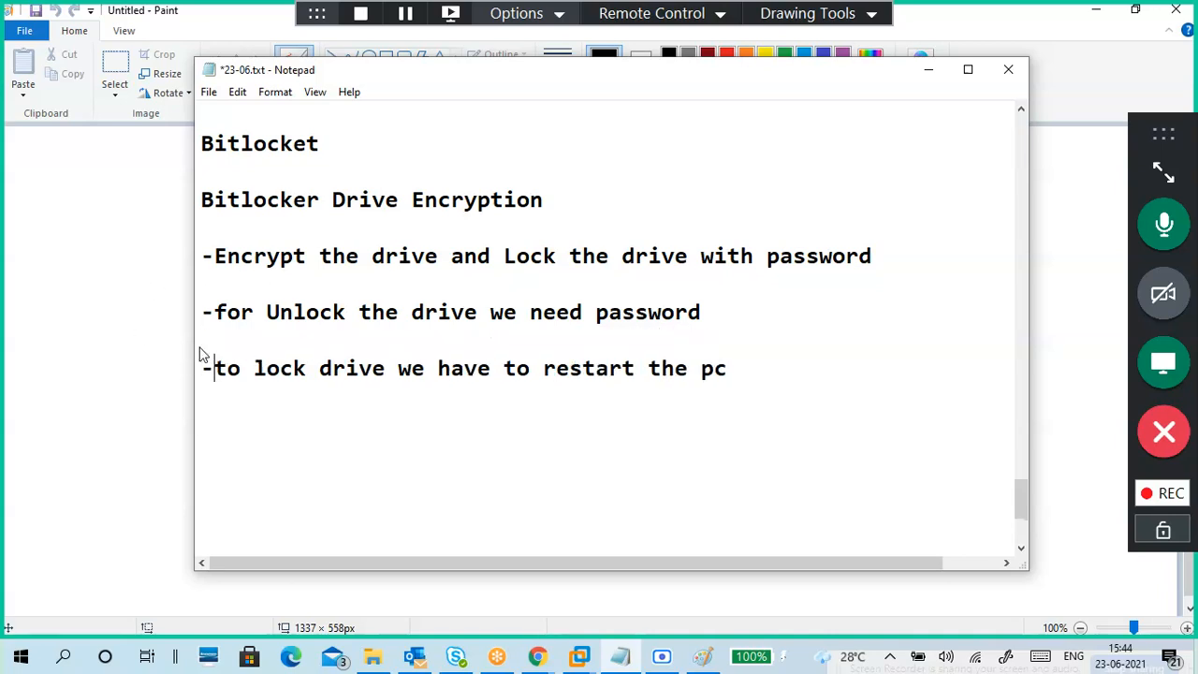
pyautogui.click(328, 400)
pyautogui.click(931, 77)
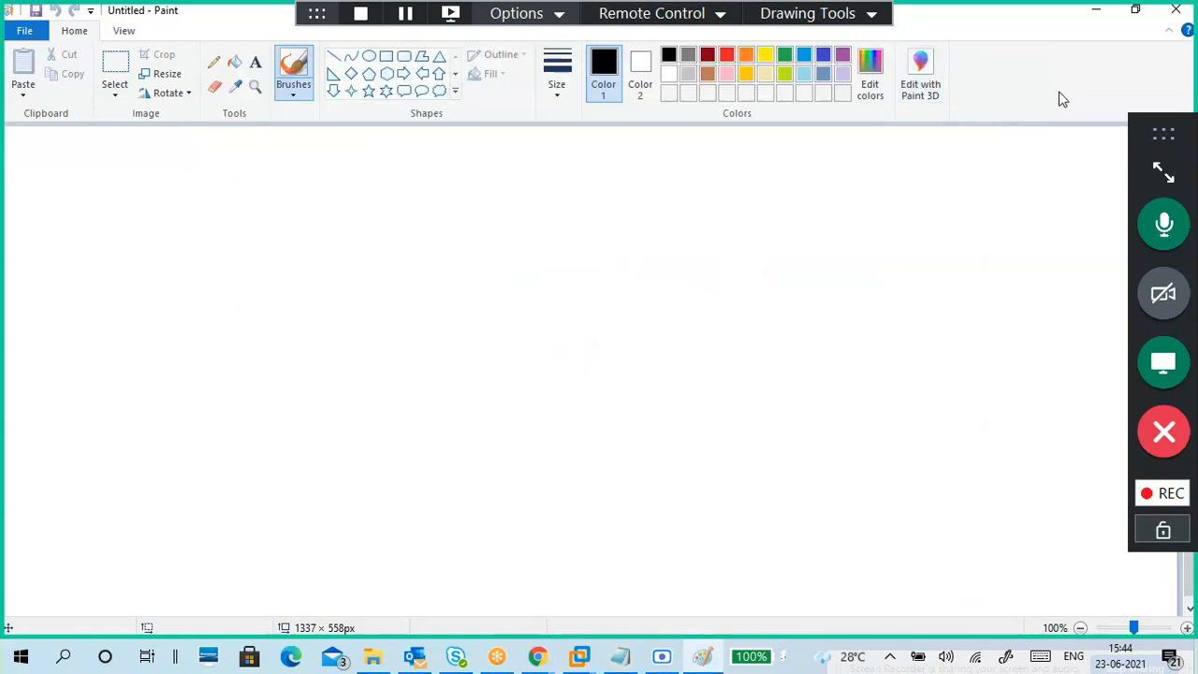
# Step: Launch the New Simple Volume wizard from Disk 0's 4.00 GB unallocated space and move it aside
pyautogui.click(1096, 11)
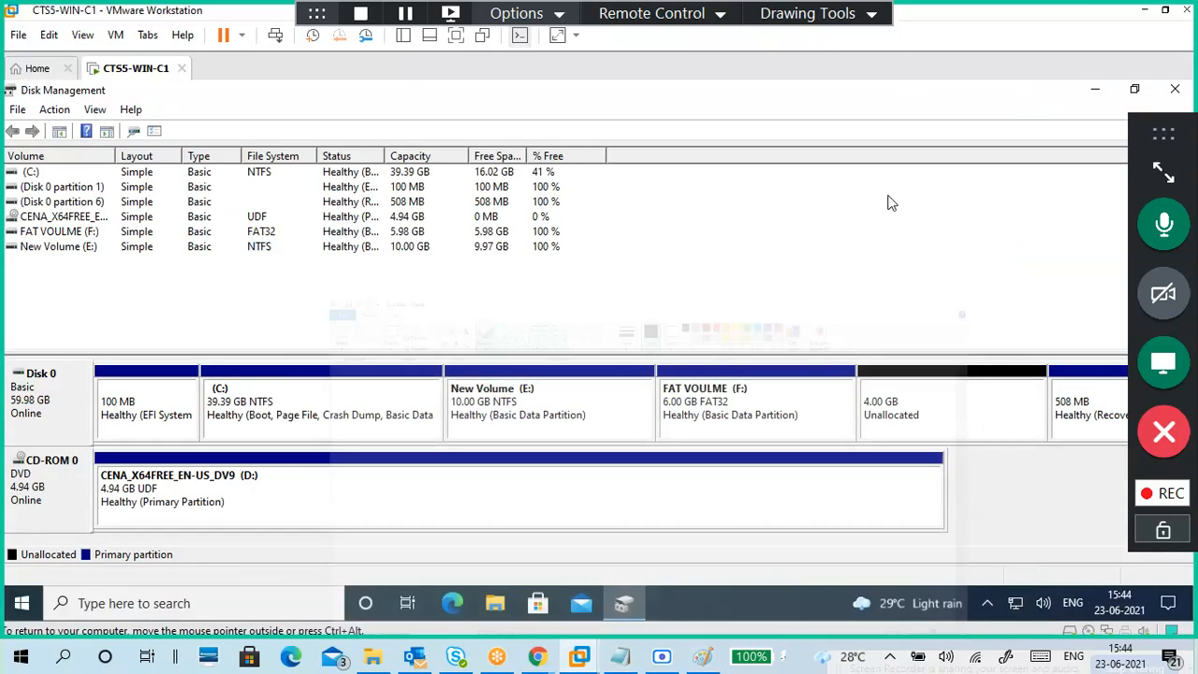
pyautogui.click(922, 398)
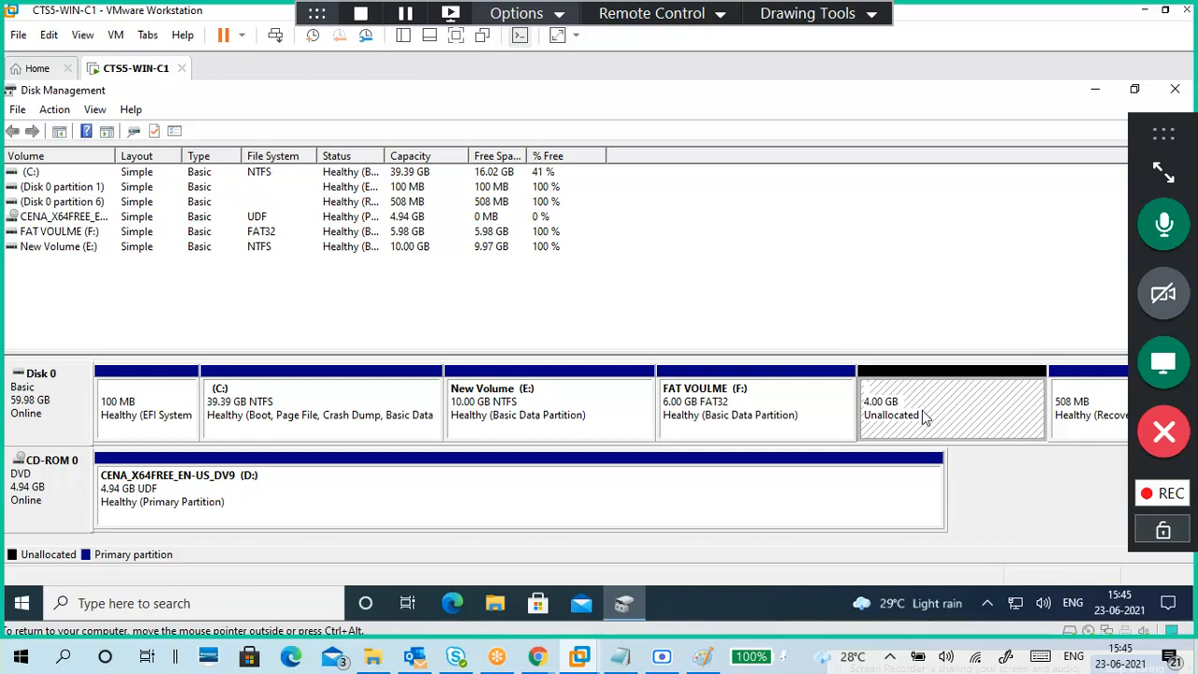
pyautogui.rightClick(923, 416)
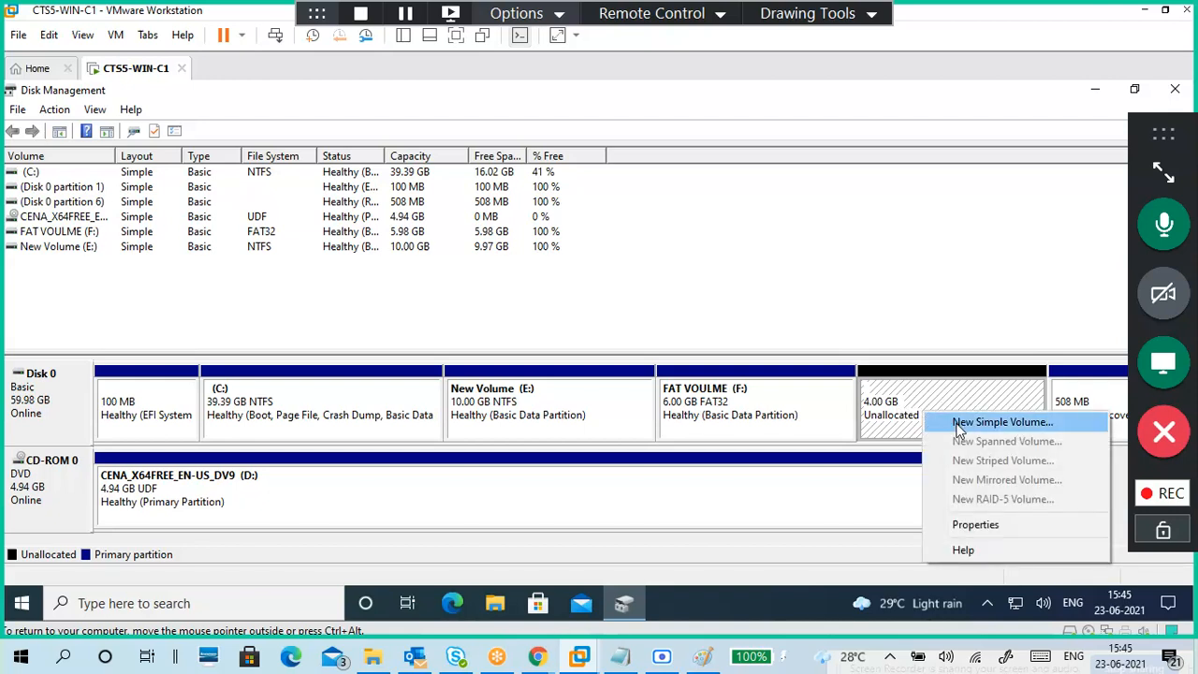
pyautogui.click(959, 427)
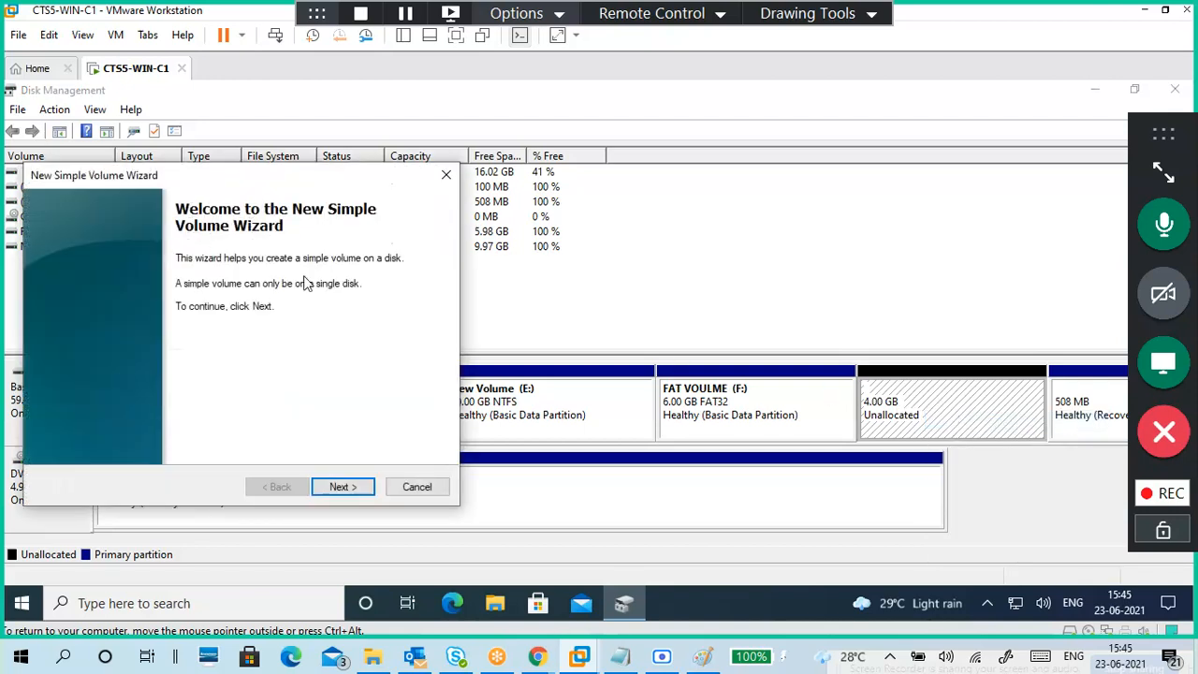
pyautogui.moveTo(250, 181); pyautogui.dragTo(696, 167)
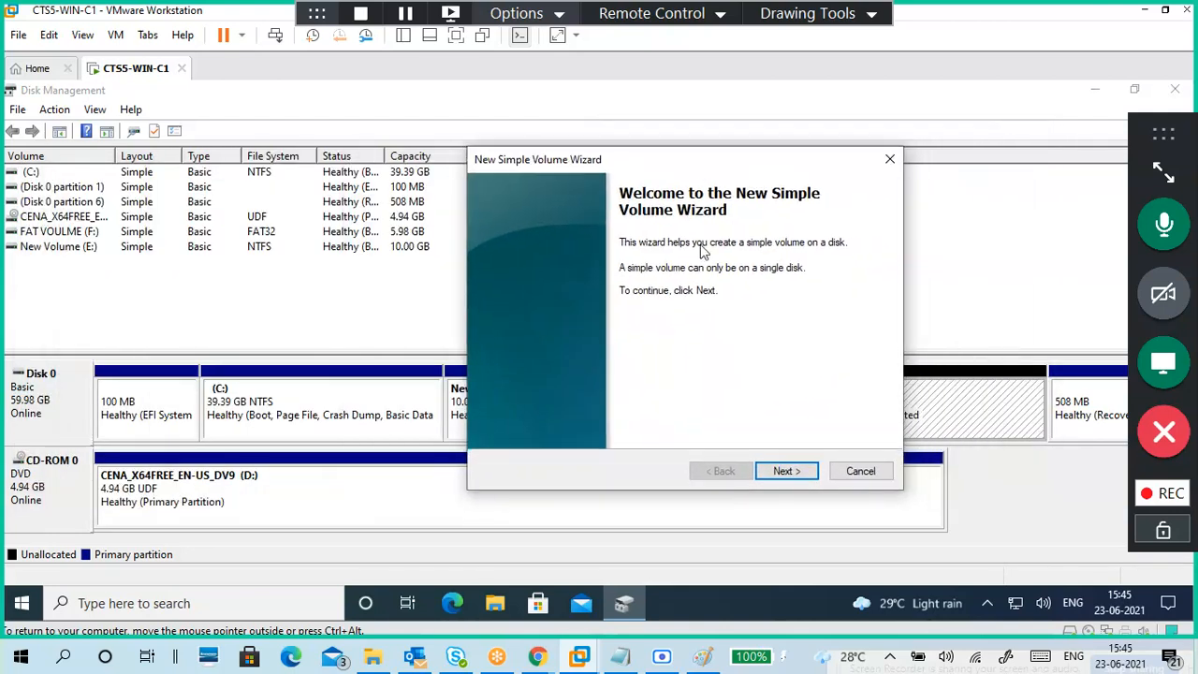
pyautogui.click(700, 608)
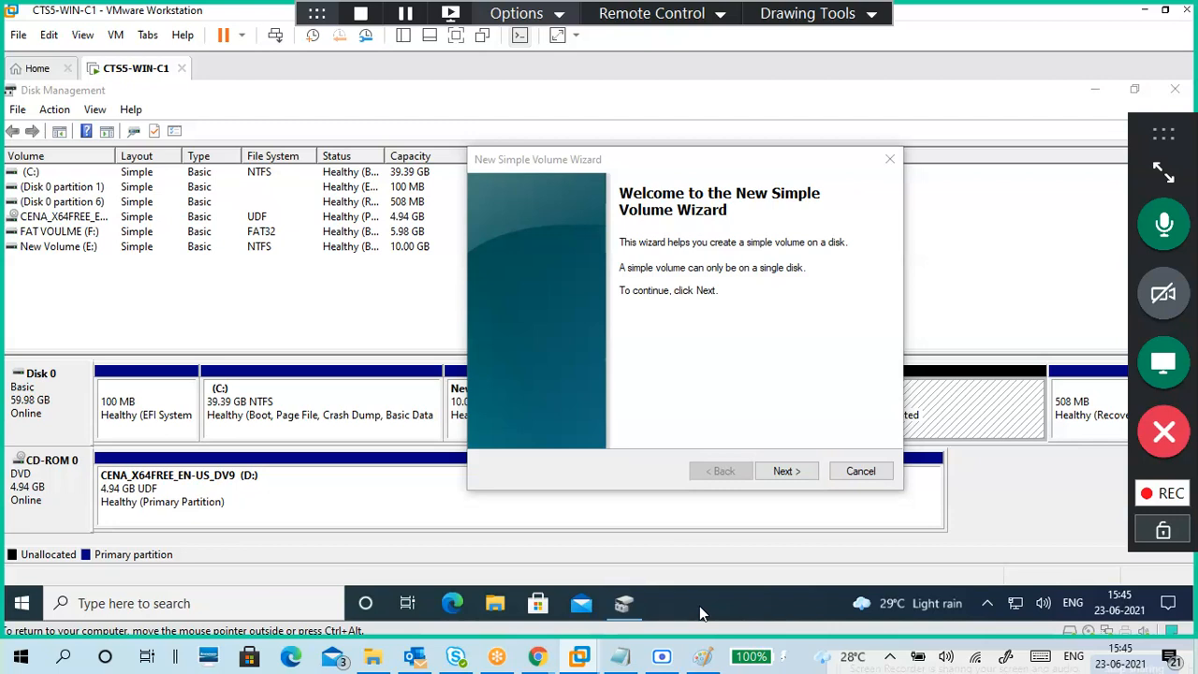
# Step: Start the guest's Magnifier from a 'mag' search and zoom the VM screen to 150%
pyautogui.press('super')
pyautogui.write('m')
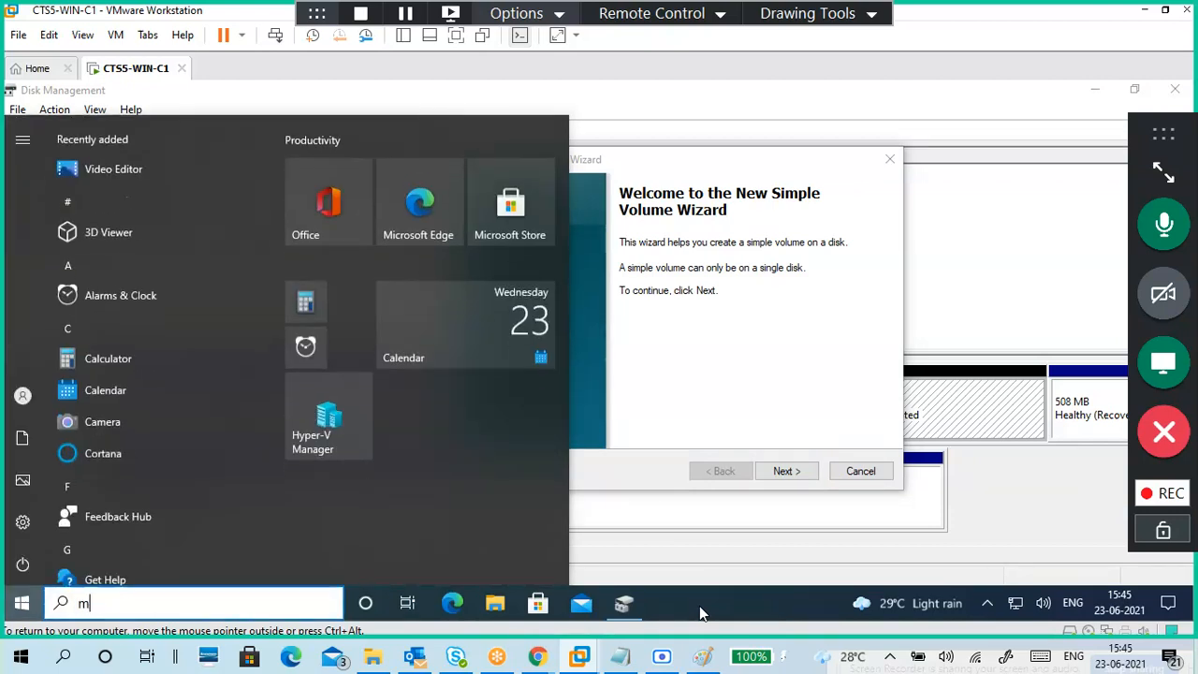
pyautogui.write('ag')
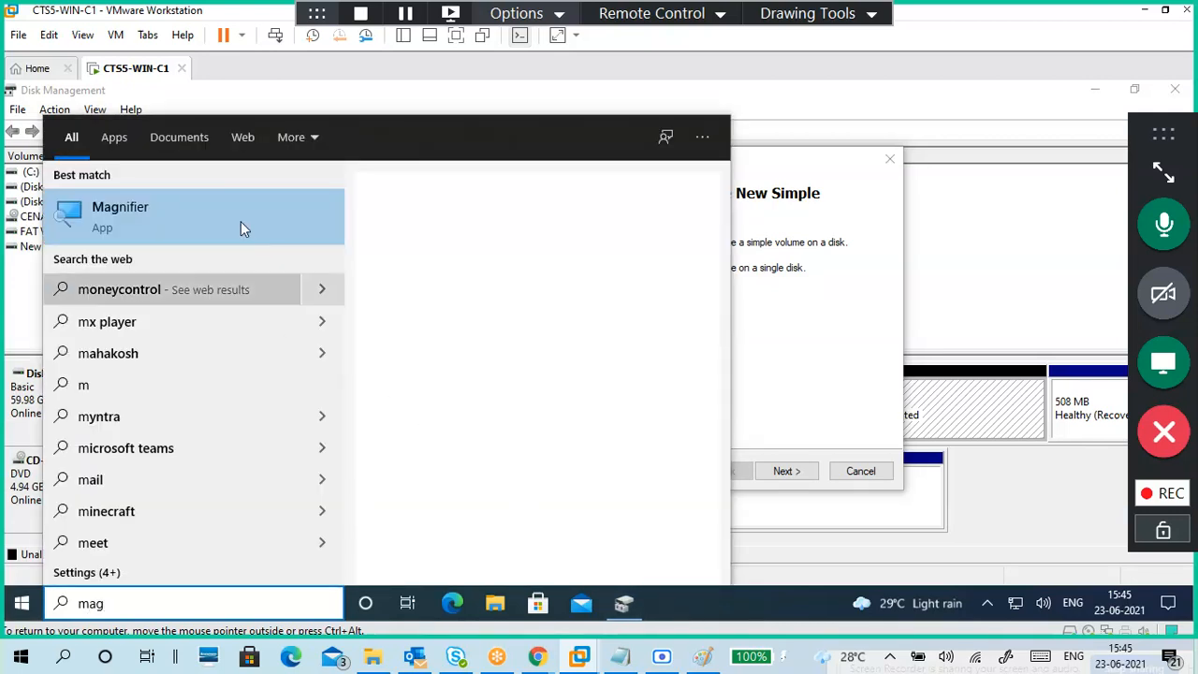
pyautogui.click(770, 193)
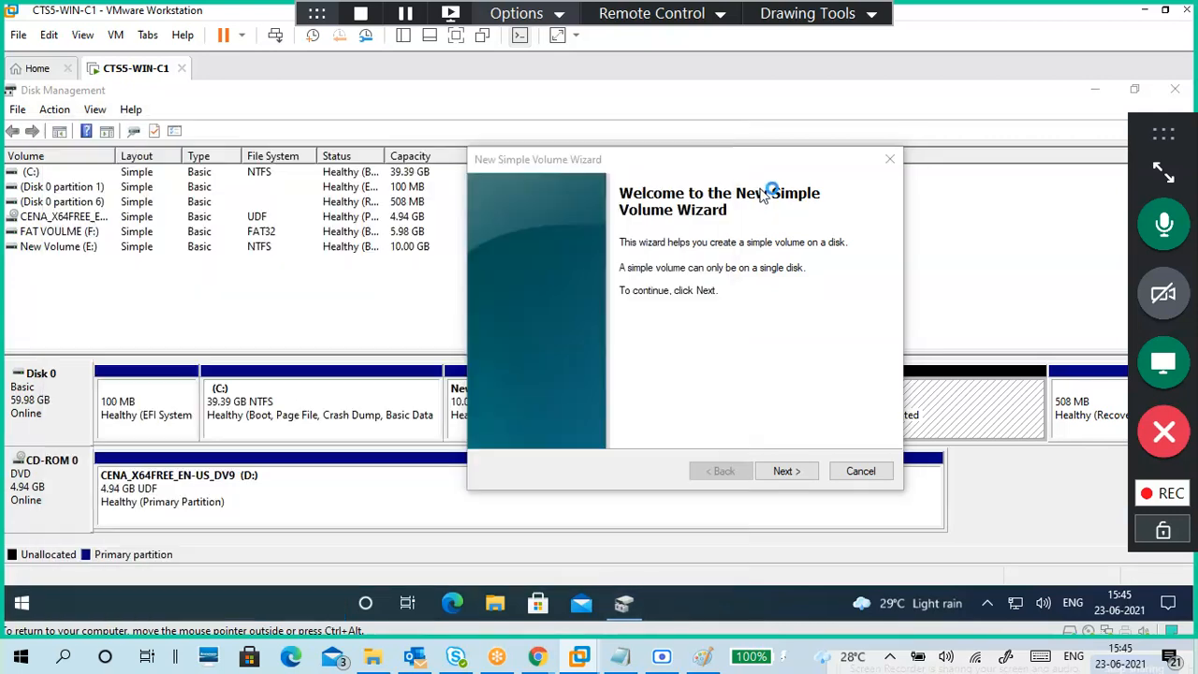
pyautogui.moveTo(757, 169); pyautogui.dragTo(457, 144)
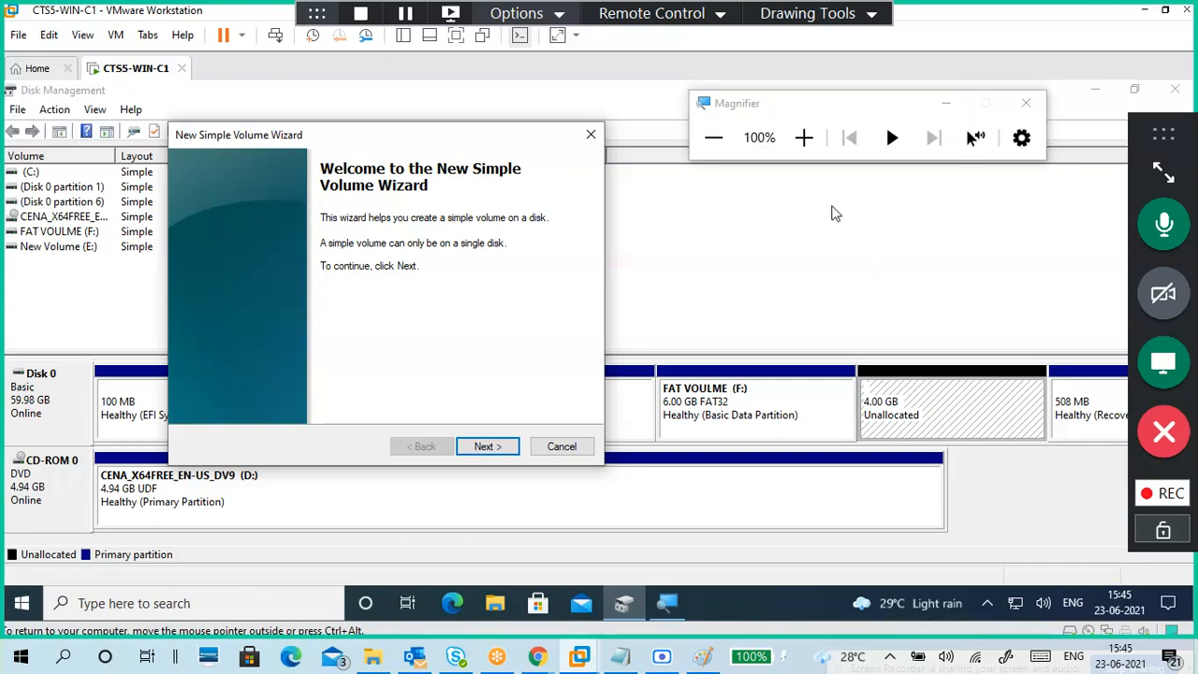
pyautogui.click(803, 138)
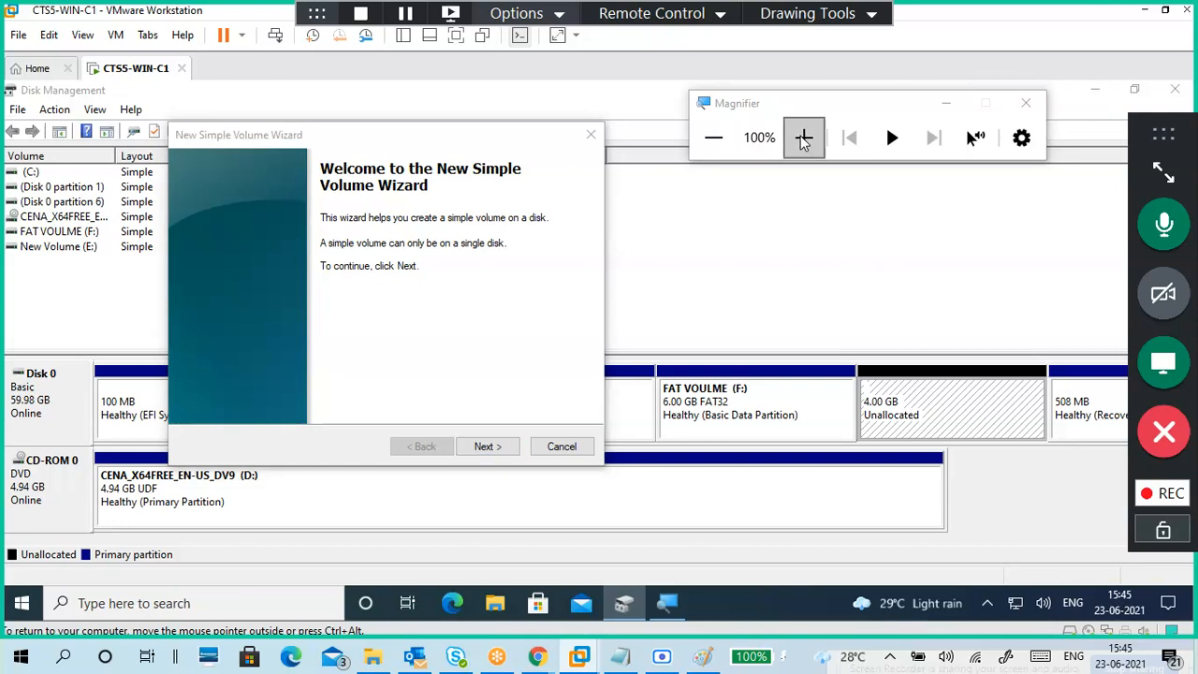
pyautogui.click(805, 141)
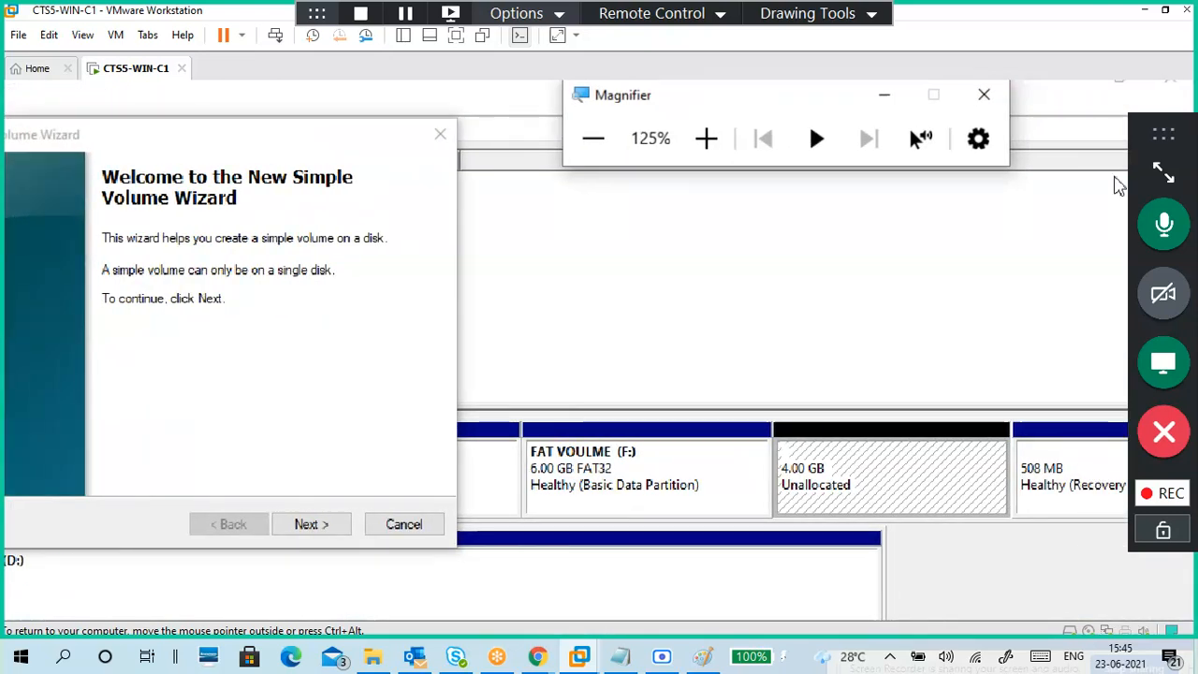
pyautogui.click(1164, 171)
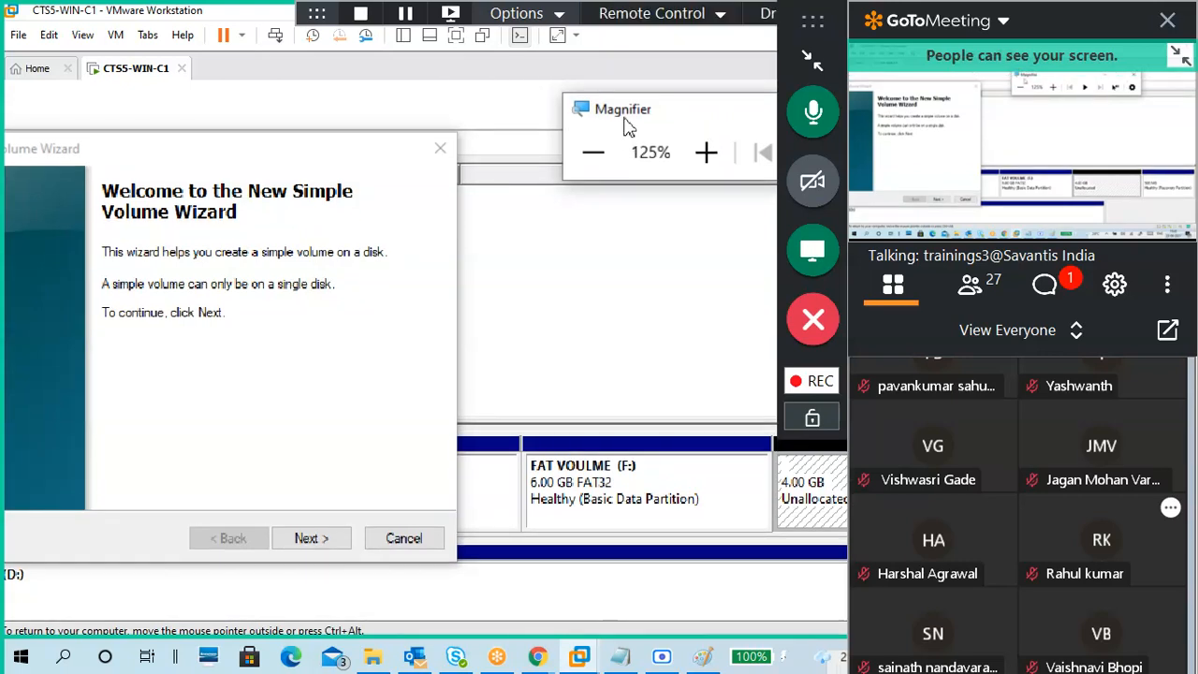
pyautogui.moveTo(629, 124); pyautogui.dragTo(540, 107)
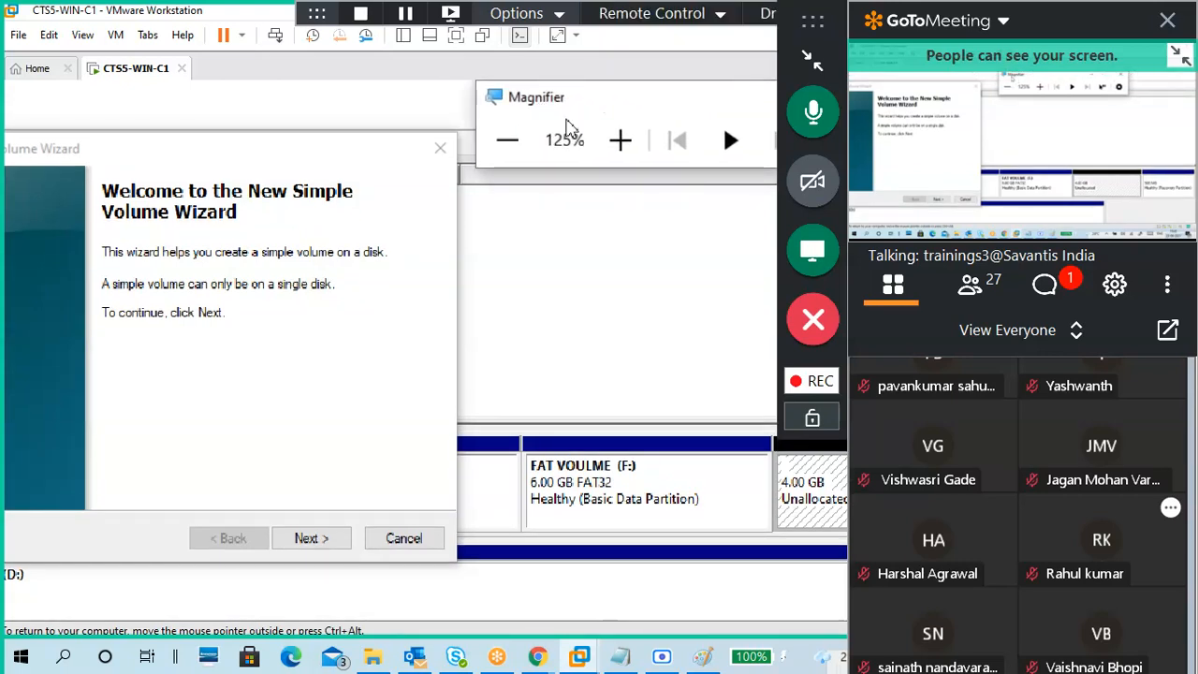
pyautogui.click(641, 158)
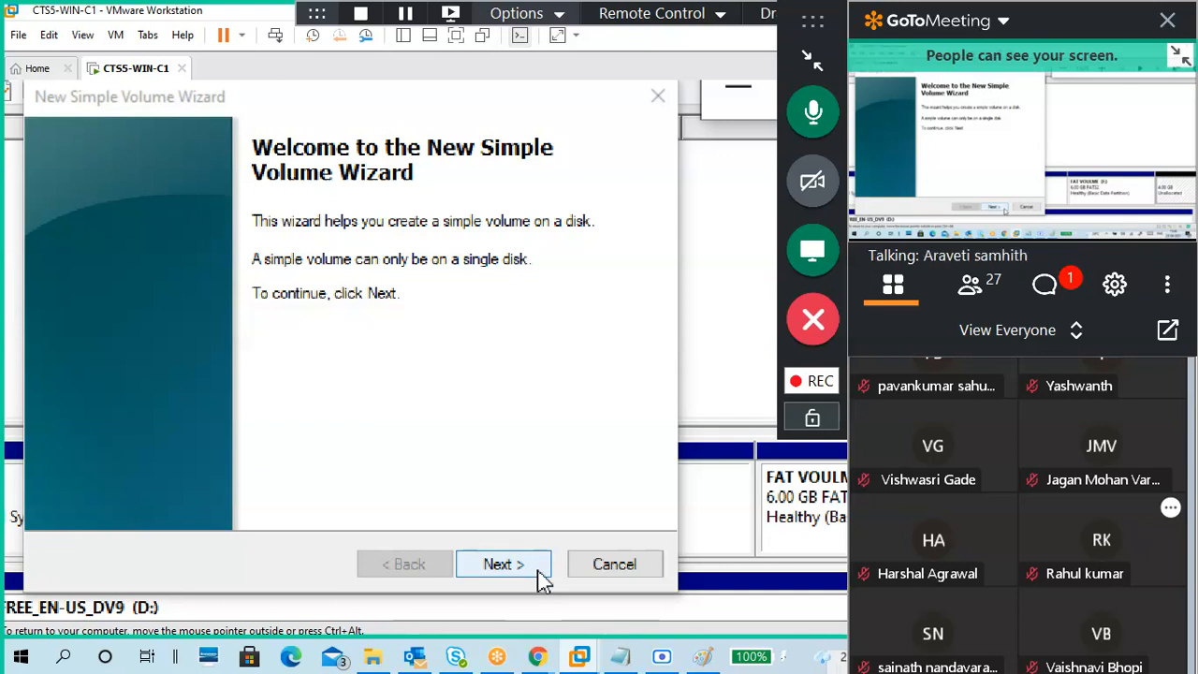
# Step: Complete the wizard with 4096 MB size, drive letter G and NTFS quick format labelled New Volume
pyautogui.click(504, 565)
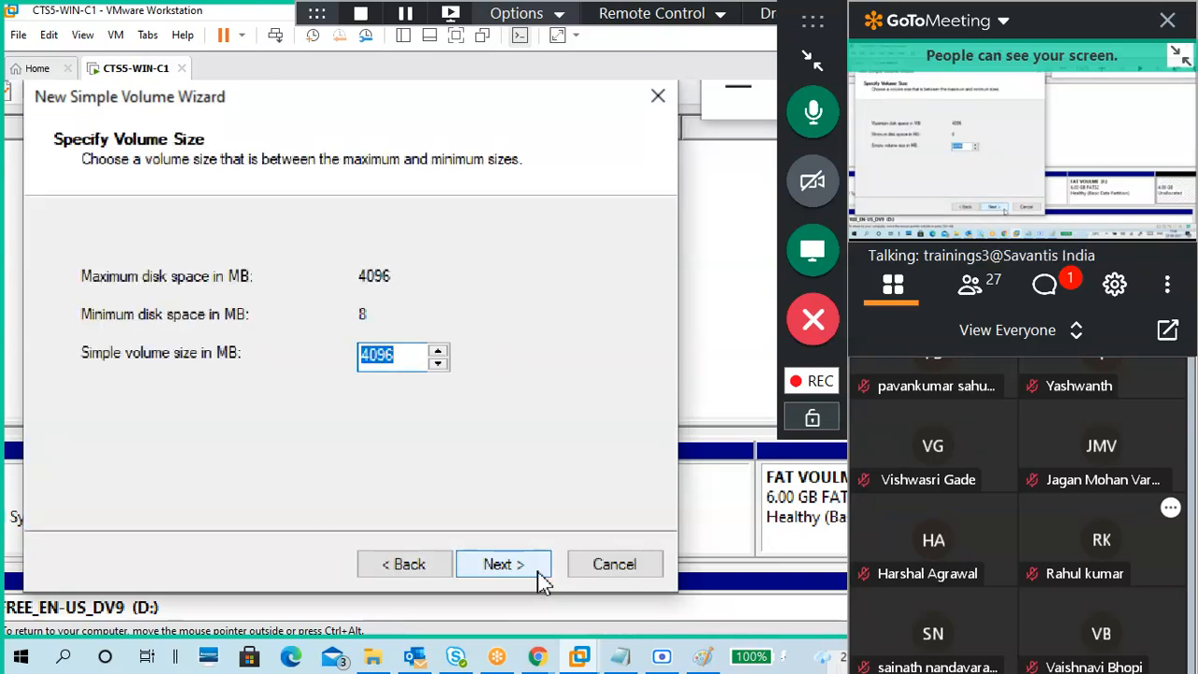
pyautogui.click(541, 574)
pyautogui.click(541, 574)
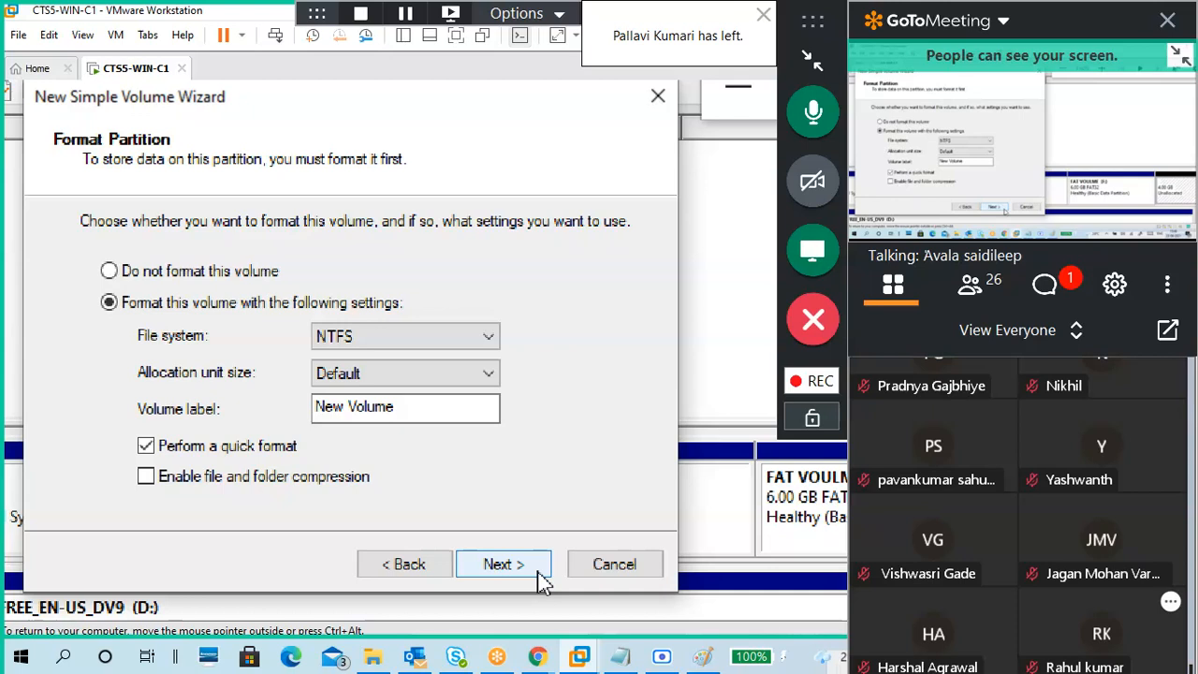
pyautogui.click(542, 577)
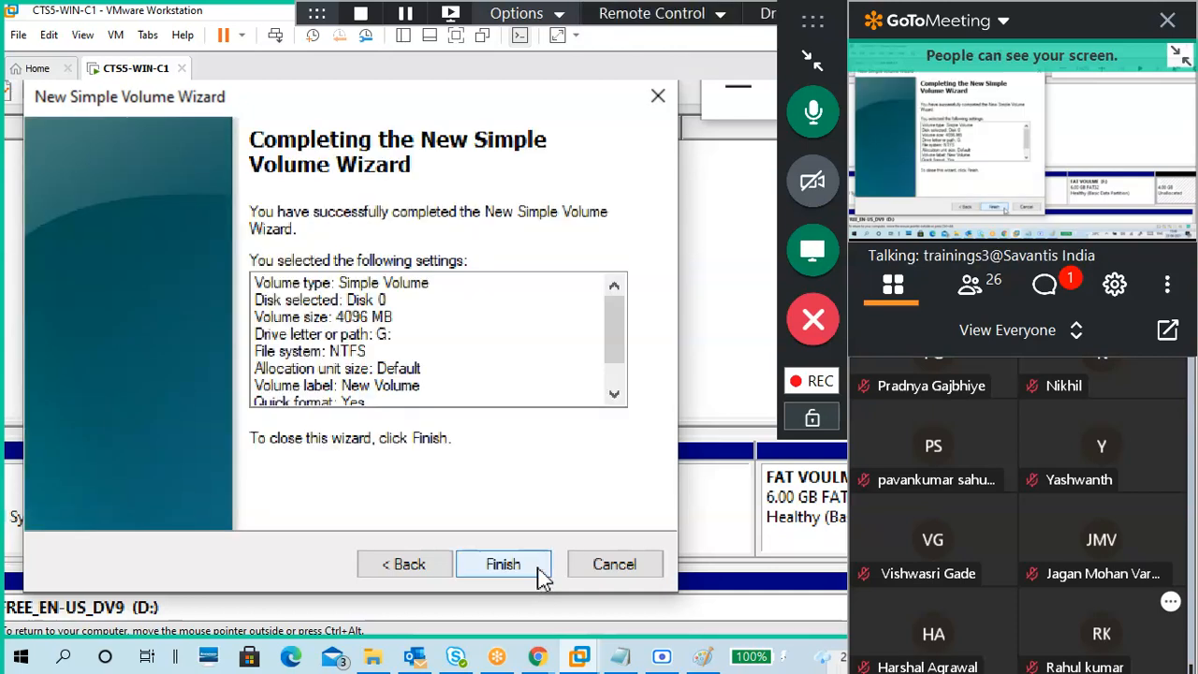
pyautogui.click(542, 577)
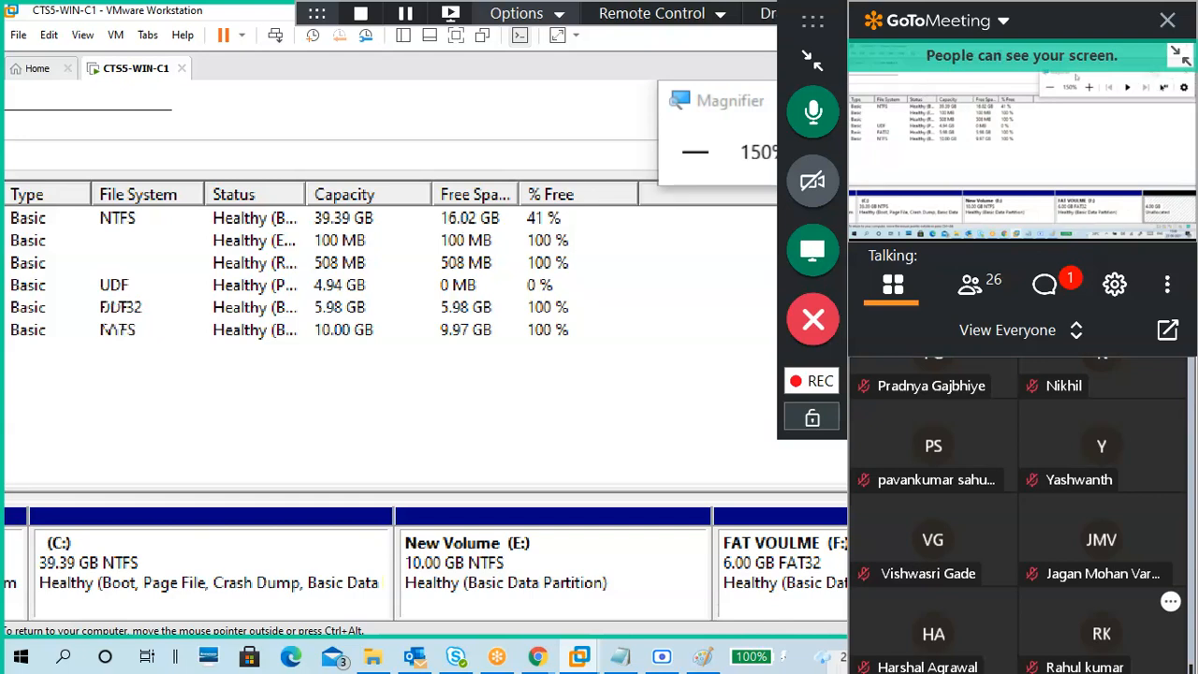
# Step: Return the guest screen to normal magnification and give focus back to the virtual machine
pyautogui.press('super+Escape')
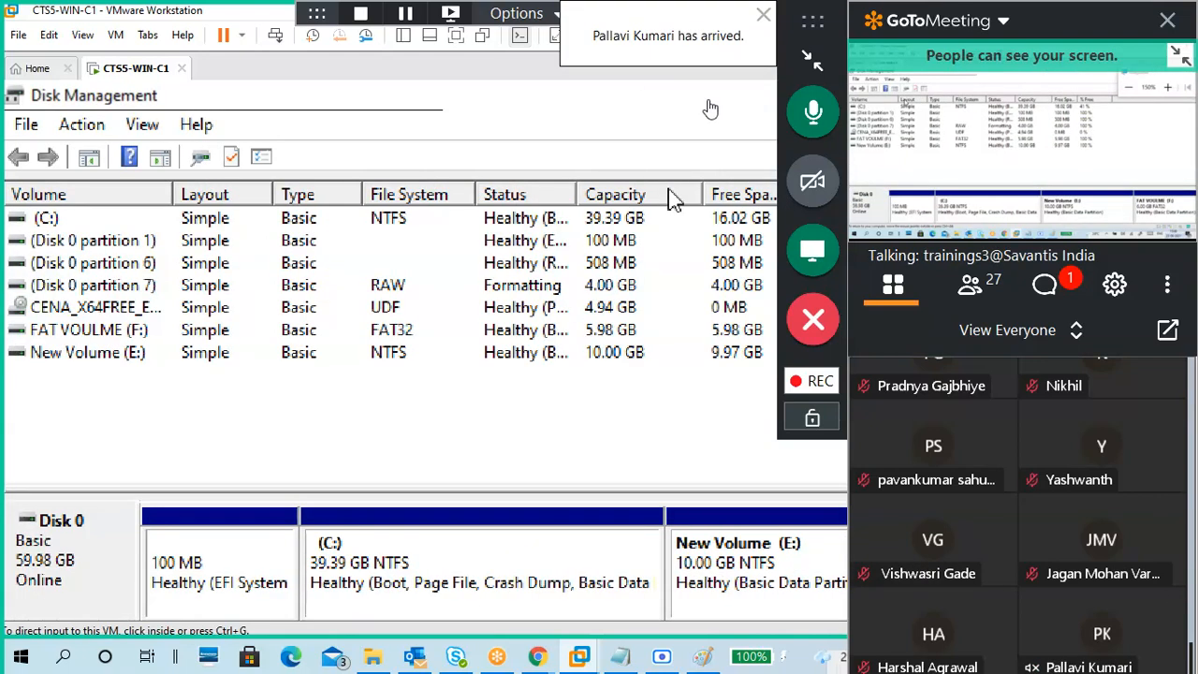
pyautogui.click(812, 59)
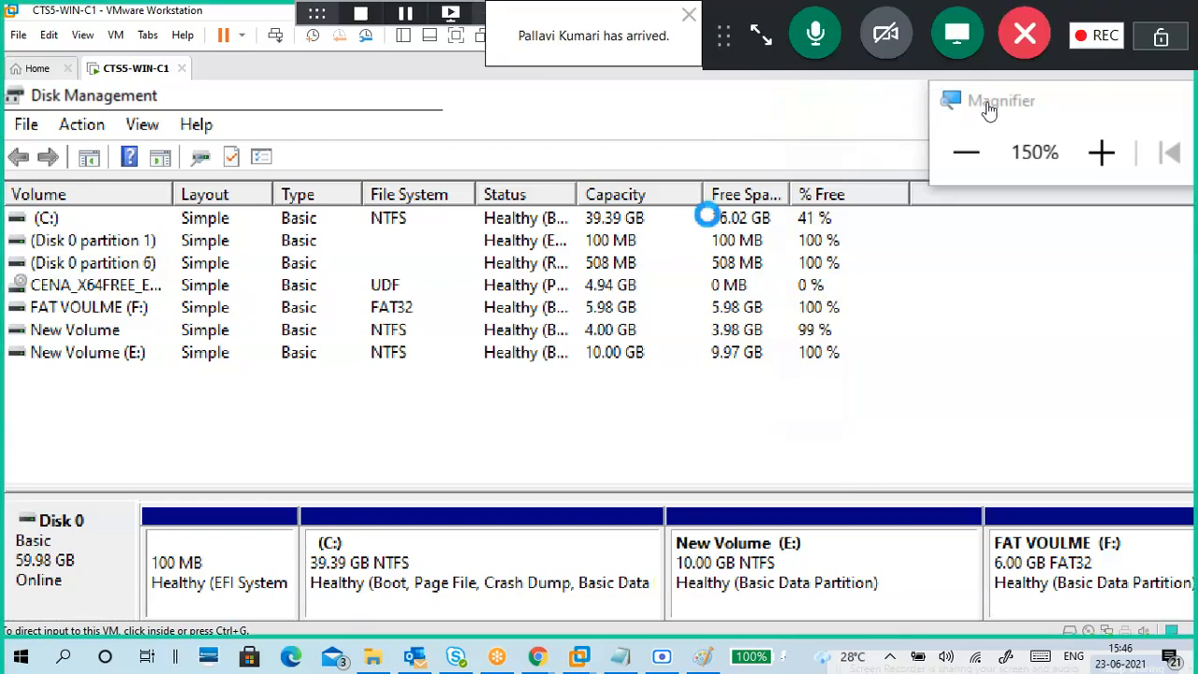
pyautogui.moveTo(761, 35)
pyautogui.mouseDown()
pyautogui.moveTo(951, 206)
pyautogui.moveTo(1129, 296)
pyautogui.mouseUp()
pyautogui.click(1086, 118)
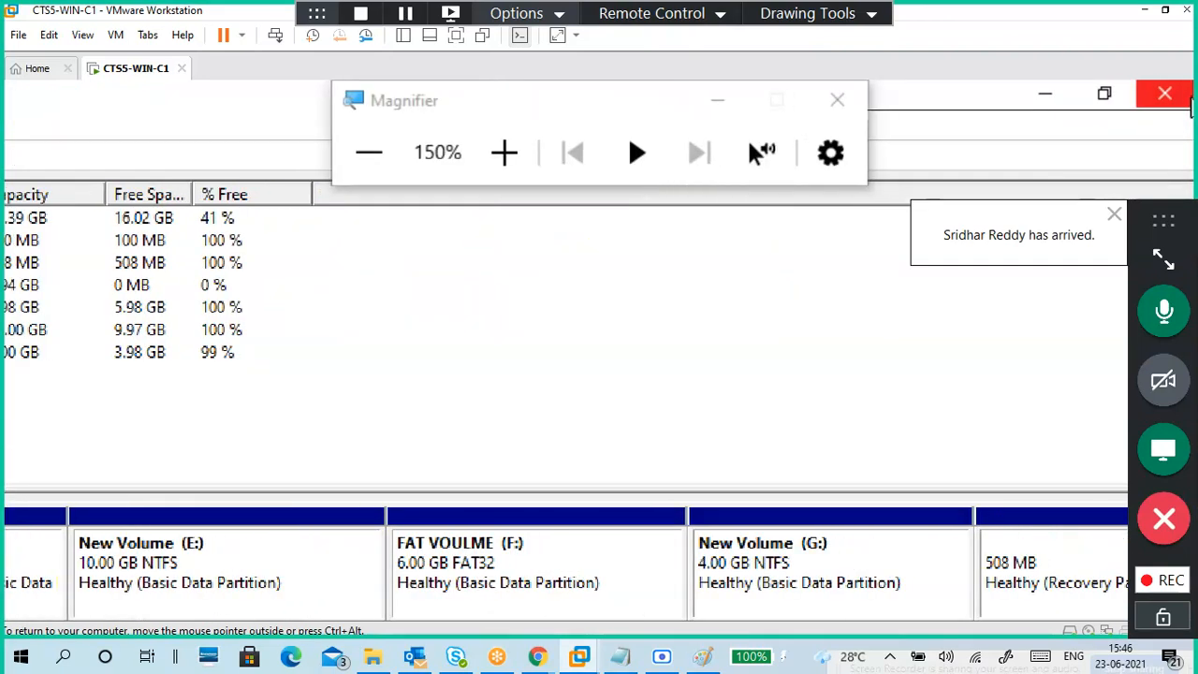
# Step: Close Disk Management and open File Explorer's This PC, listing New Volume (G:) with 3.97 GB free
pyautogui.click(1191, 107)
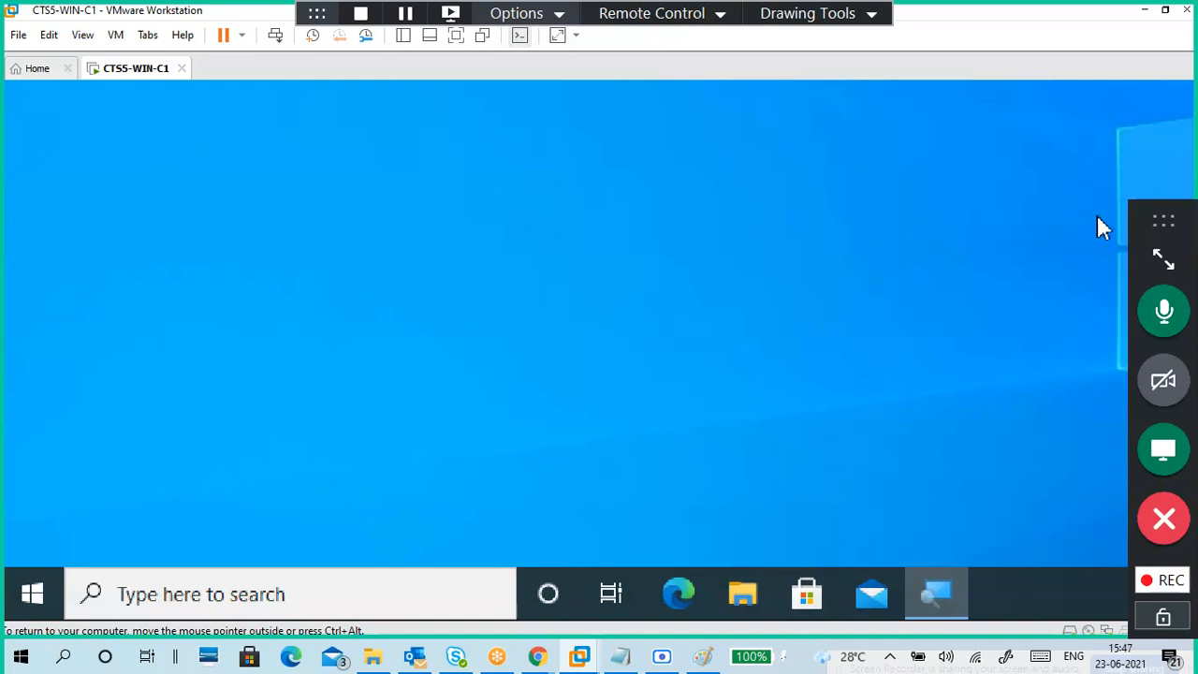
pyautogui.press('super+e')
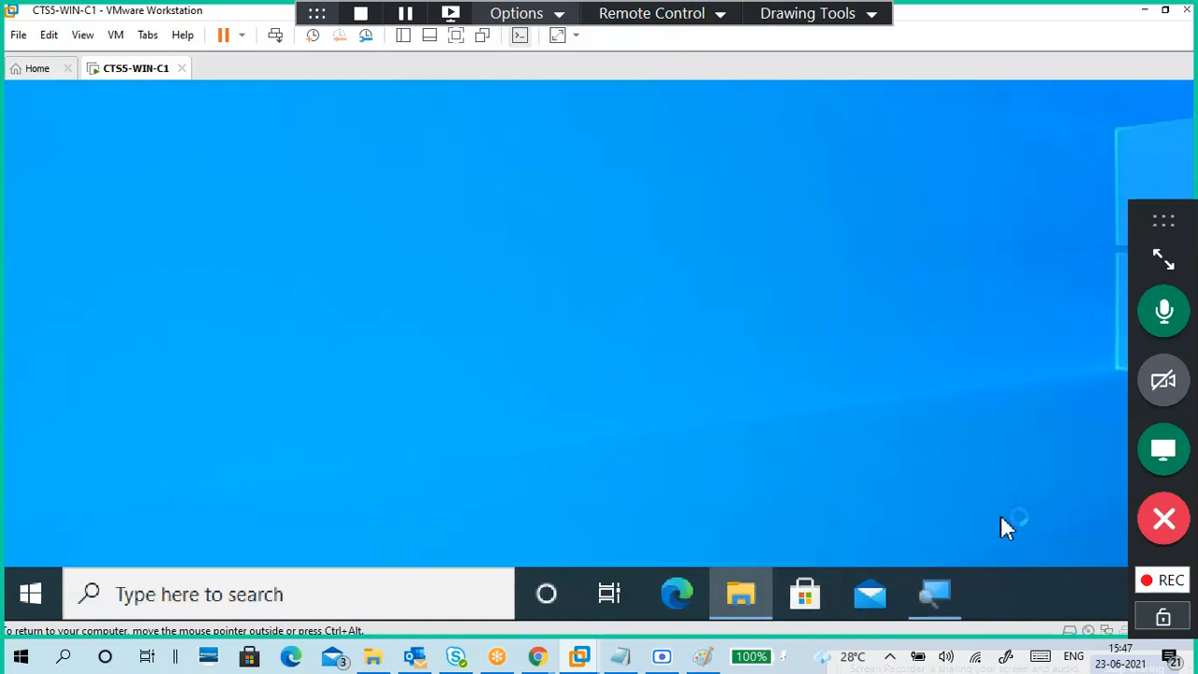
pyautogui.click(943, 615)
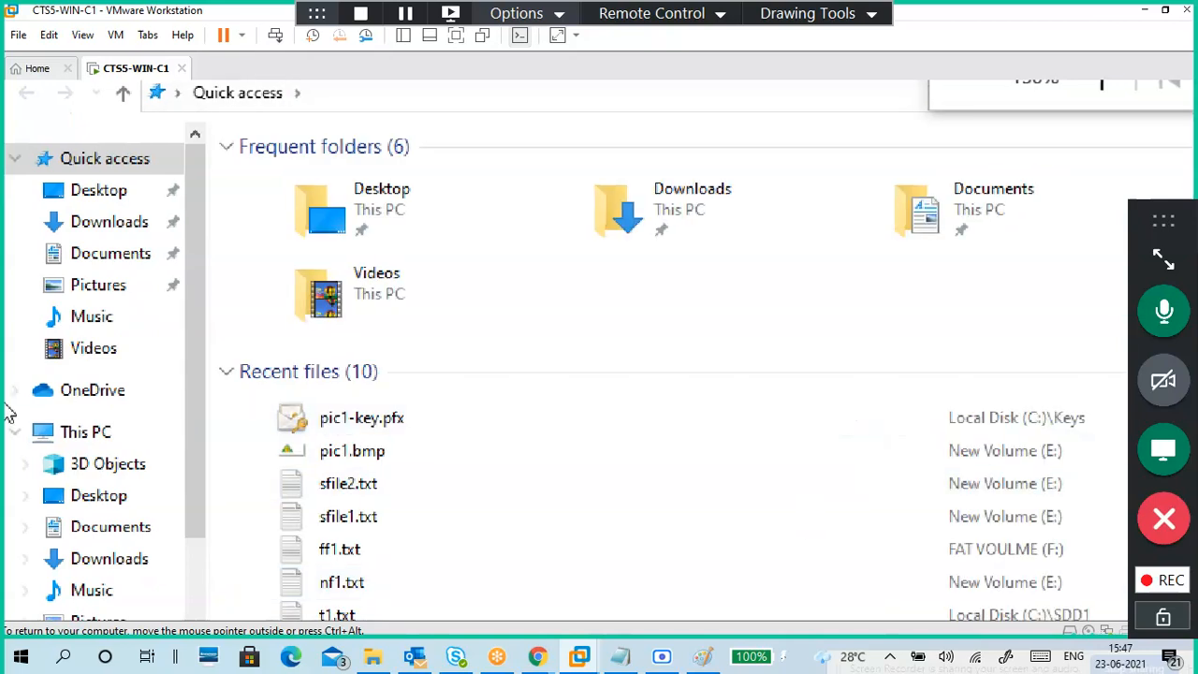
pyautogui.click(97, 435)
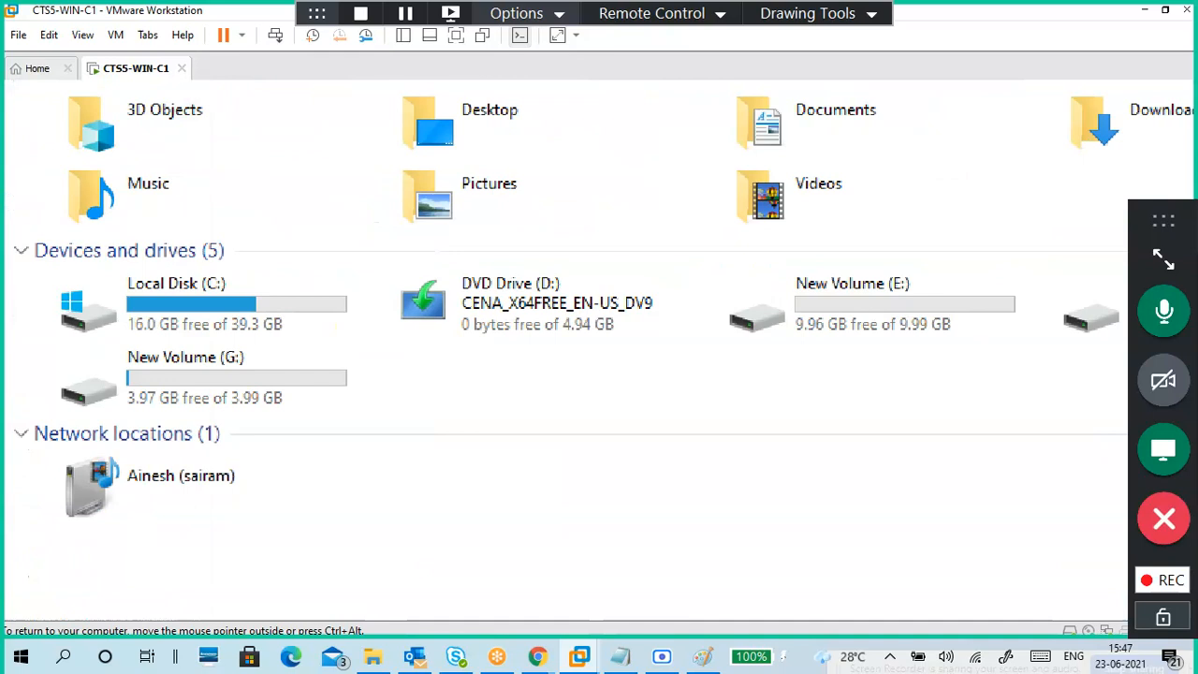
pyautogui.click(1164, 259)
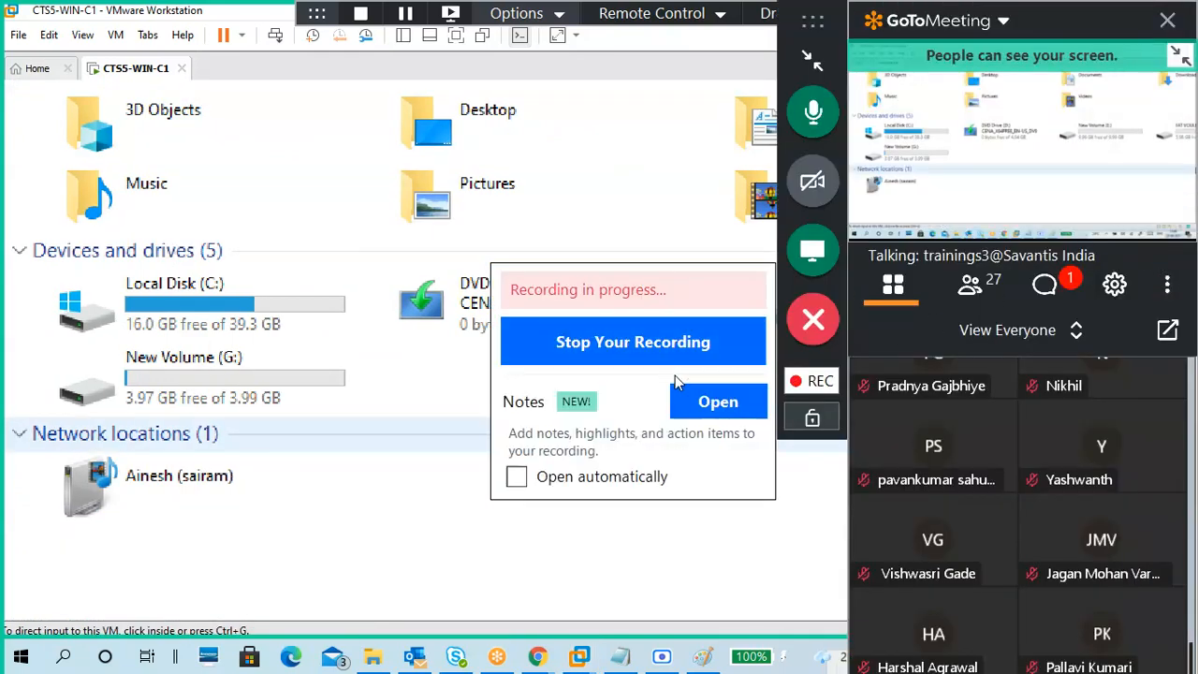
pyautogui.press('XF86AudioRaiseVolume')
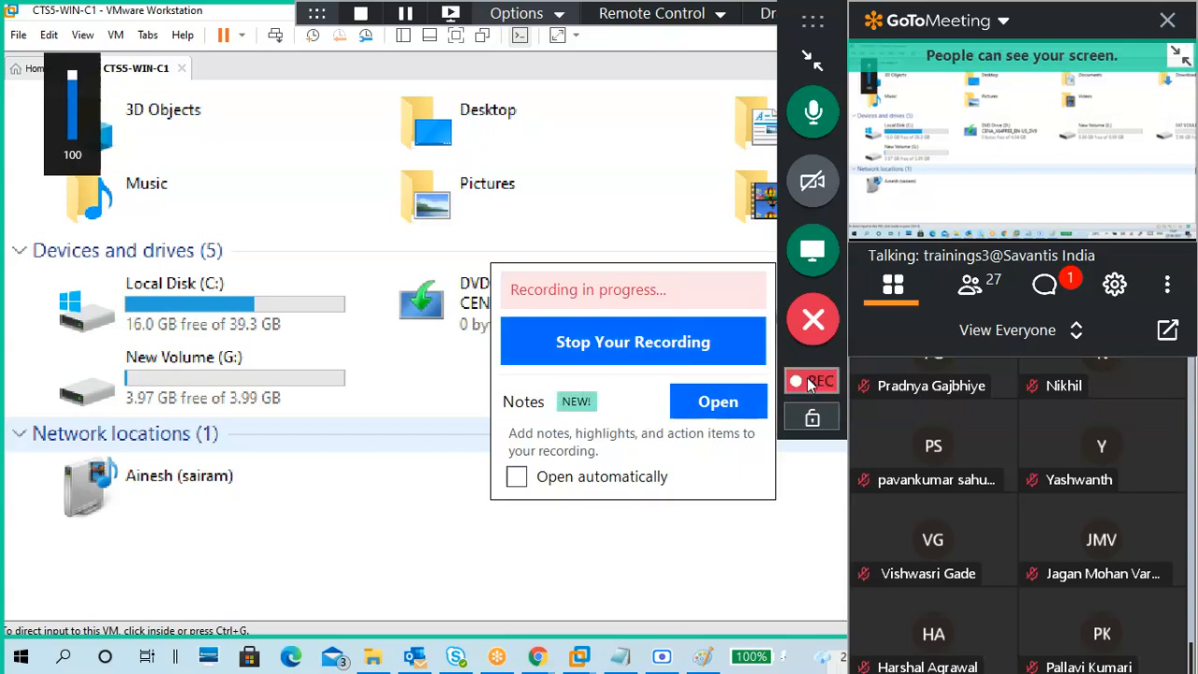
pyautogui.click(1038, 305)
pyautogui.moveTo(989, 326); pyautogui.dragTo(700, 127)
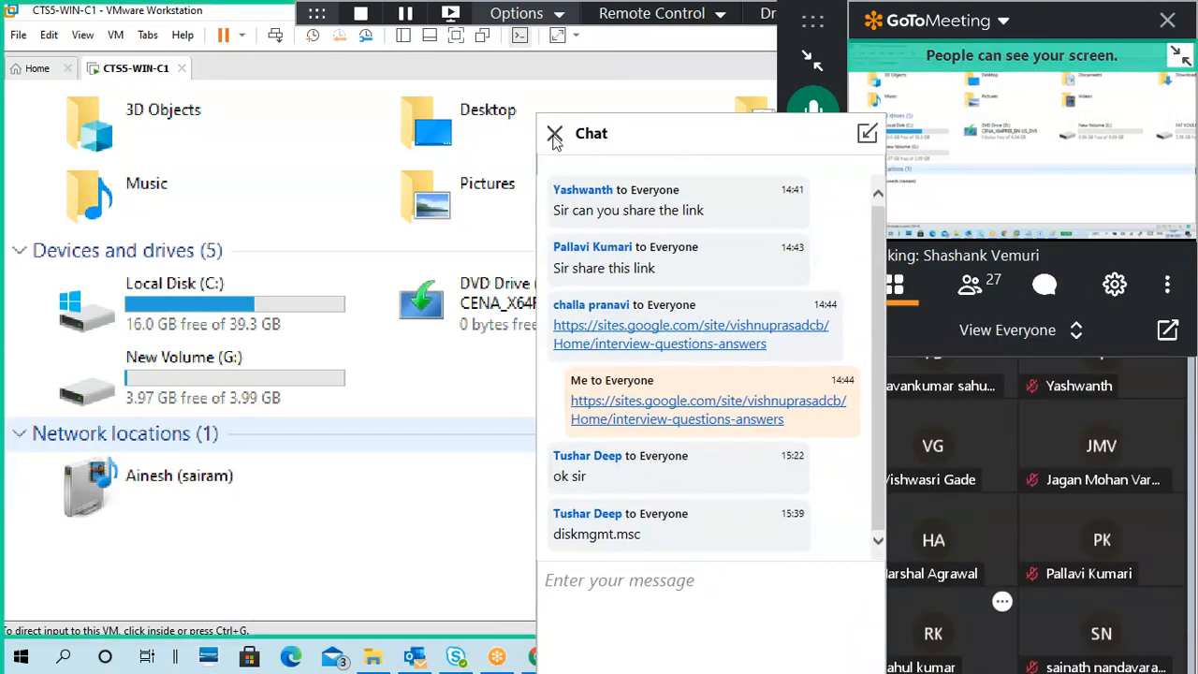
pyautogui.click(554, 134)
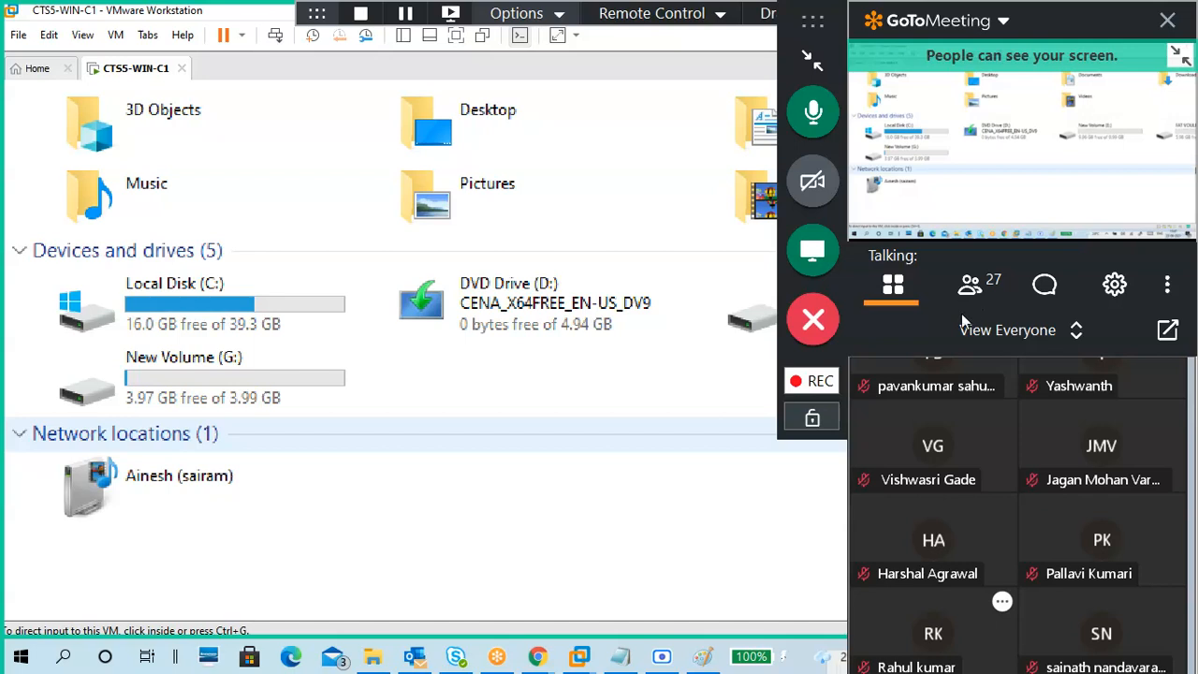
# Step: Open New Volume (G:) from This PC in the guest's File Explorer and confirm it holds no files
pyautogui.click(591, 384)
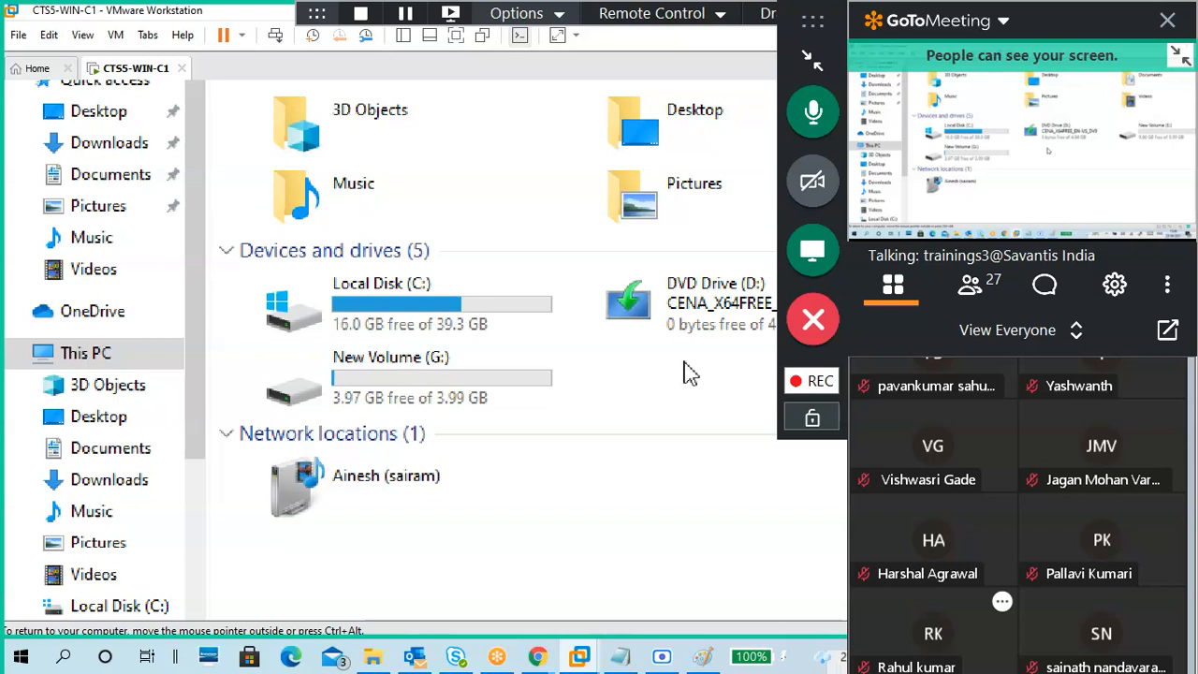
pyautogui.doubleClick(442, 364)
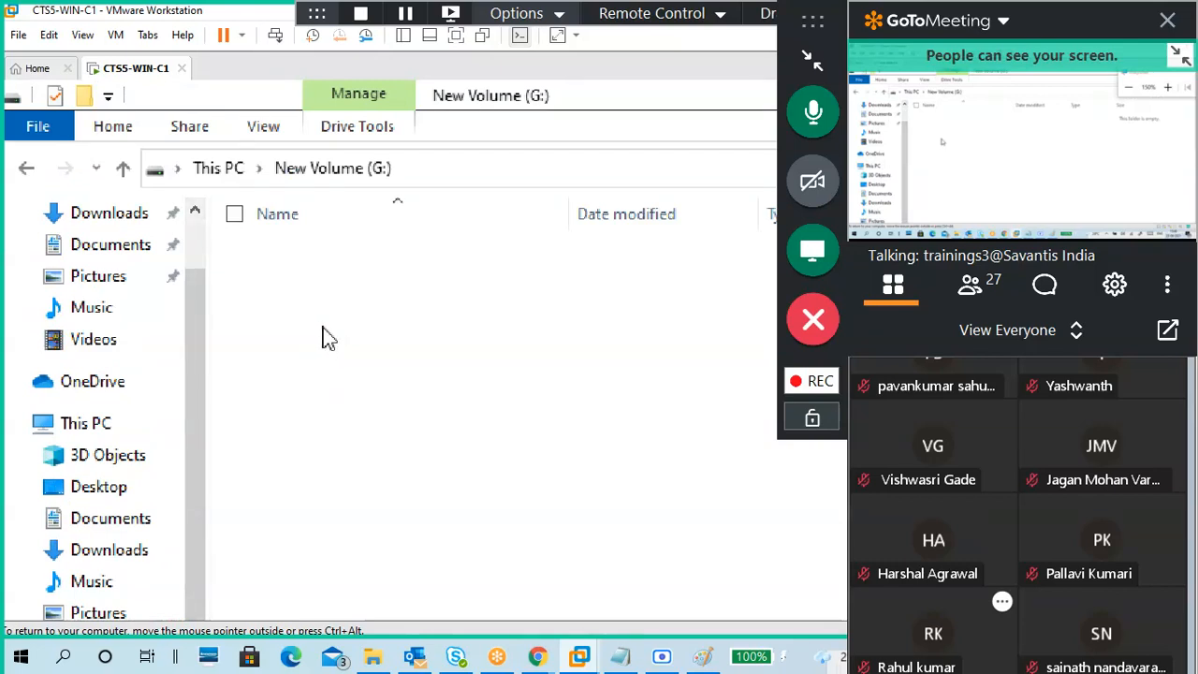
pyautogui.click(26, 167)
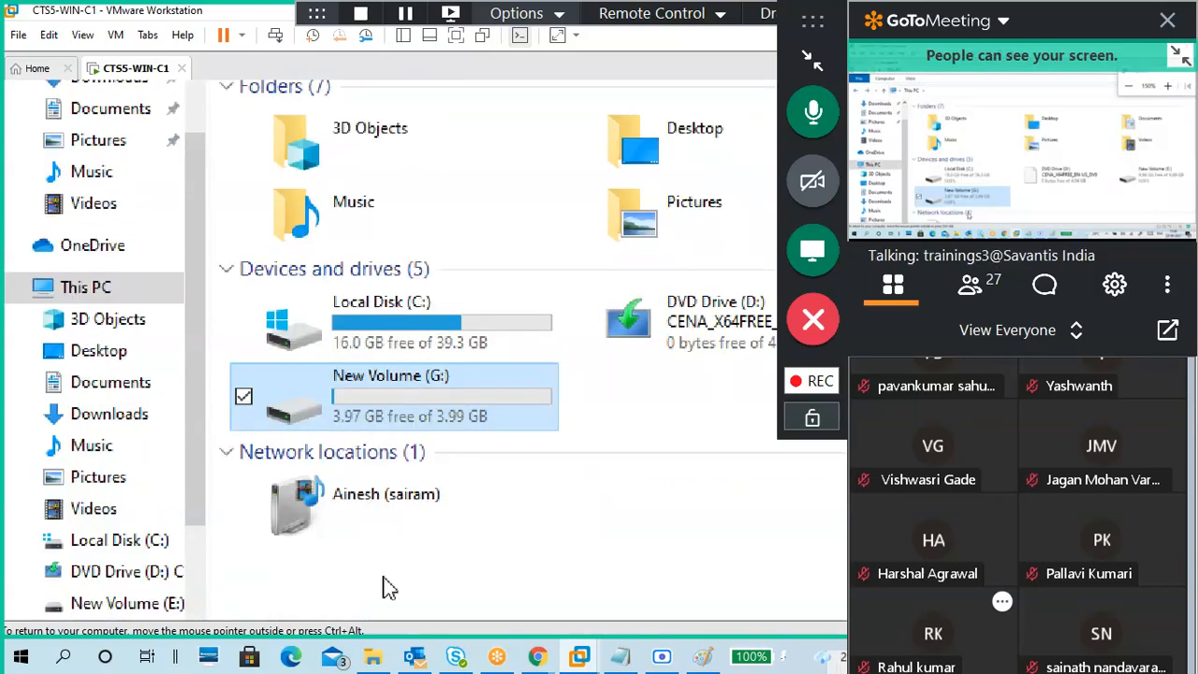
pyautogui.doubleClick(446, 426)
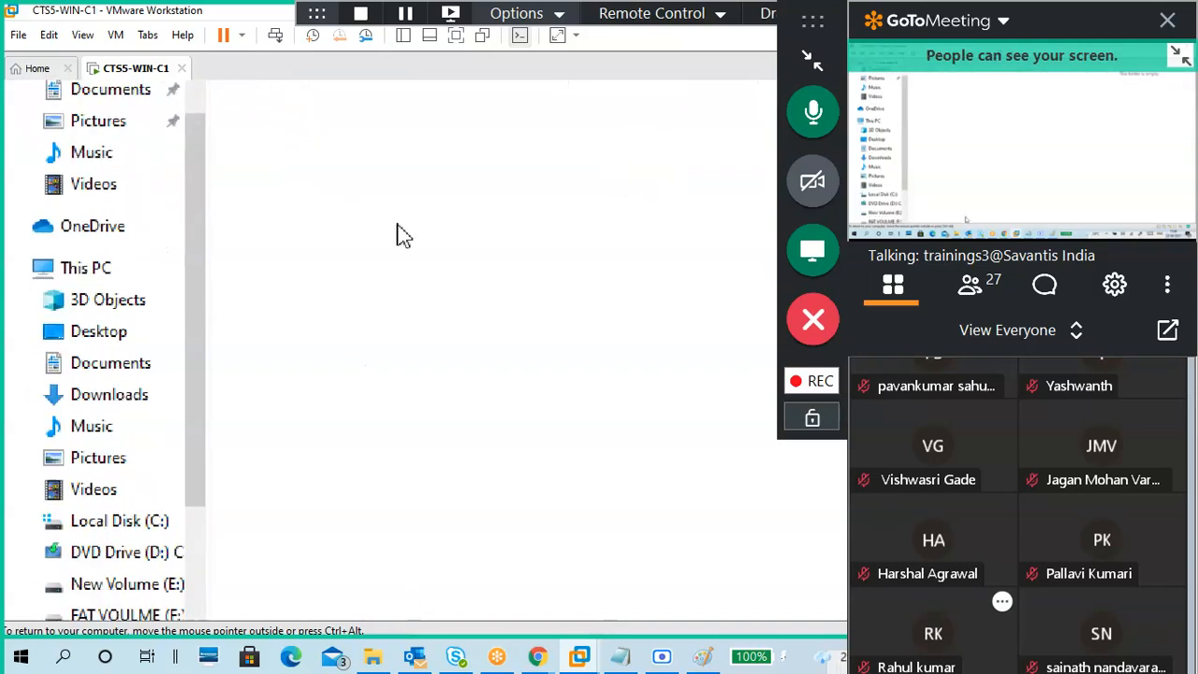
# Step: In the host's CTS B5 2021 folder, select eight files, leaving out Network.docx
pyautogui.click(379, 657)
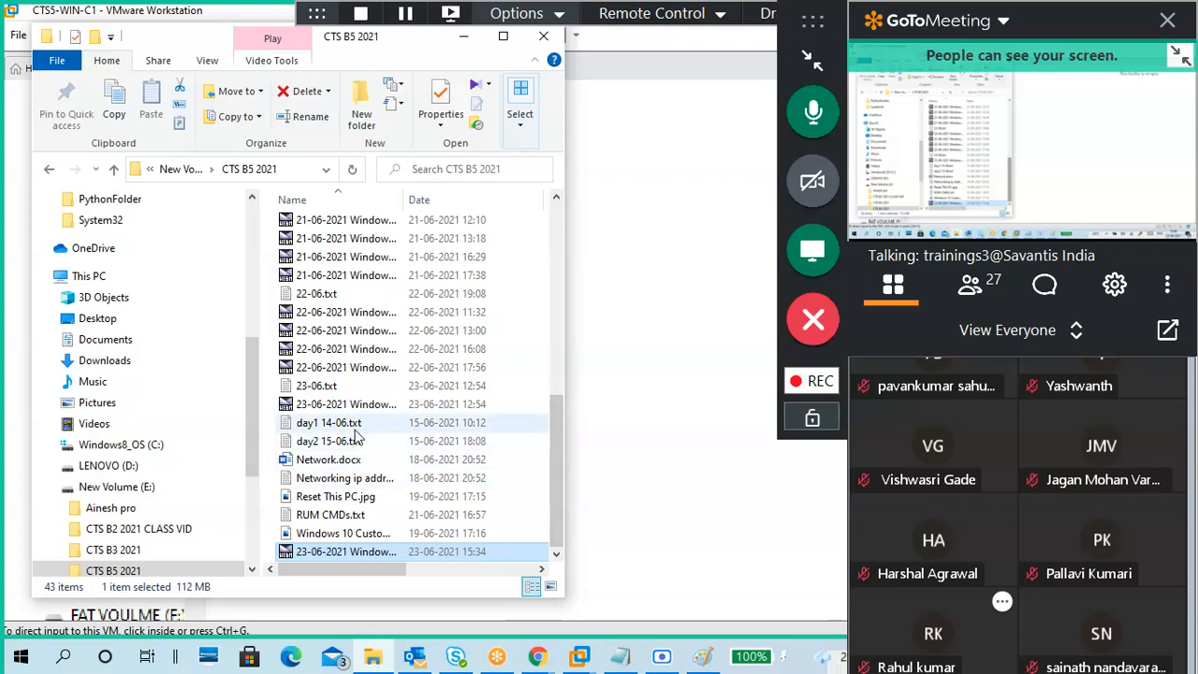
pyautogui.click(337, 388)
pyautogui.keyDown('ctrl'); pyautogui.click(323, 295); pyautogui.keyUp('ctrl')
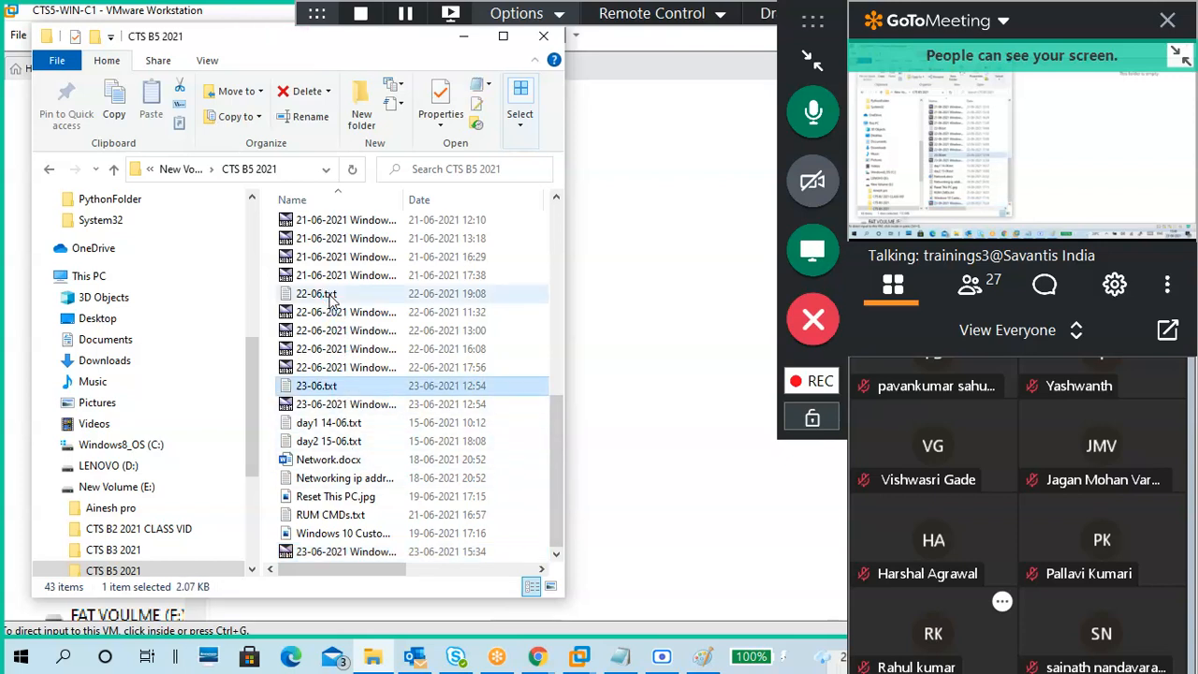
pyautogui.keyDown('ctrl'); pyautogui.click(352, 424); pyautogui.keyUp('ctrl')
pyautogui.keyDown('ctrl'); pyautogui.click(348, 441); pyautogui.keyUp('ctrl')
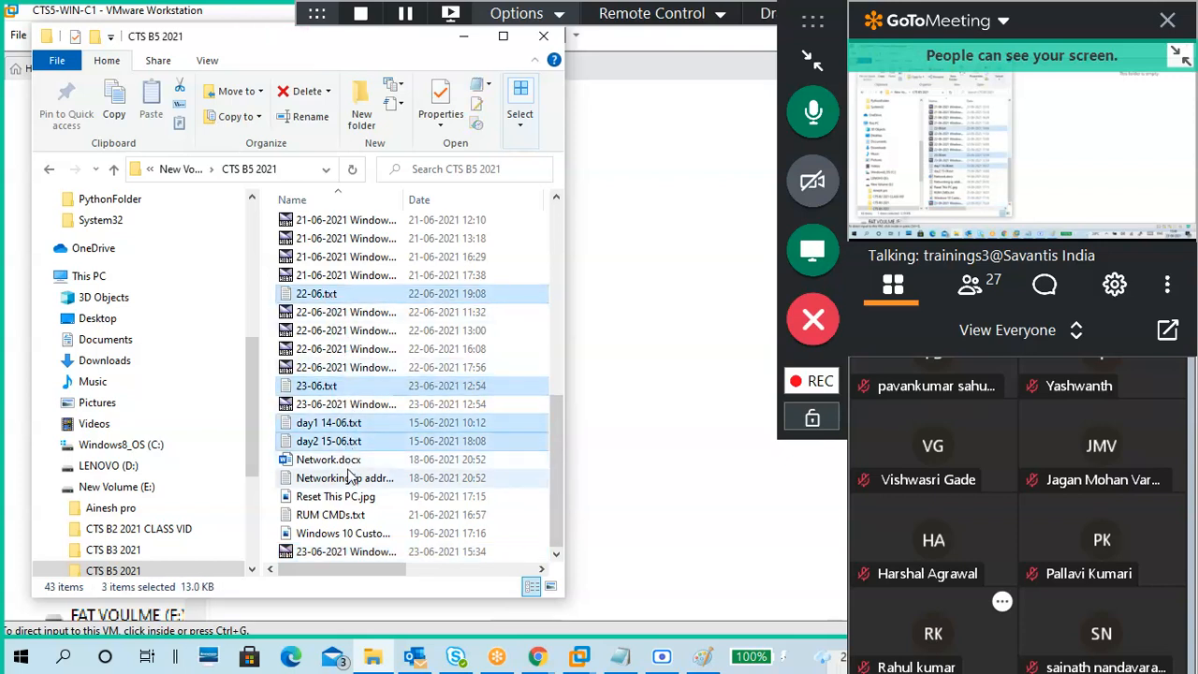
pyautogui.keyDown('ctrl'); pyautogui.click(346, 461); pyautogui.keyUp('ctrl')
pyautogui.keyDown('ctrl'); pyautogui.click(347, 478); pyautogui.keyUp('ctrl')
pyautogui.keyDown('ctrl'); pyautogui.click(346, 497); pyautogui.keyUp('ctrl')
pyautogui.keyDown('ctrl'); pyautogui.click(348, 515); pyautogui.keyUp('ctrl')
pyautogui.keyDown('ctrl'); pyautogui.click(346, 532); pyautogui.keyUp('ctrl')
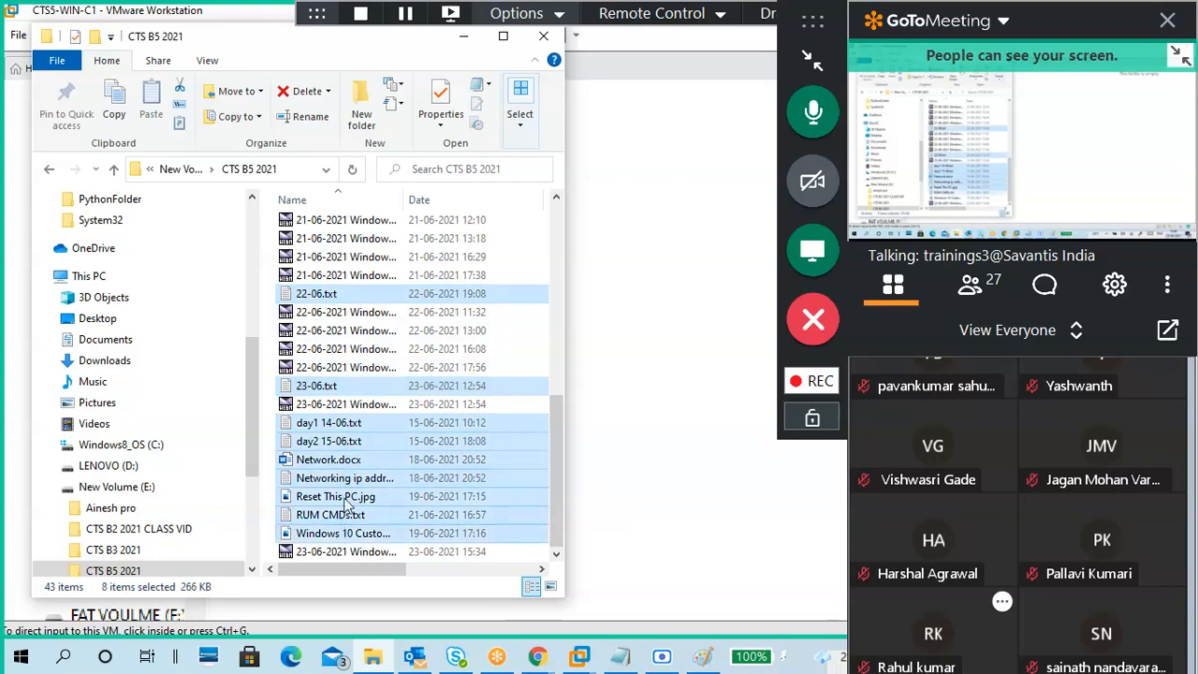
pyautogui.keyDown('ctrl'); pyautogui.click(334, 462); pyautogui.keyUp('ctrl')
# Step: Try dragging the selected files into the VM, then minimize the screen recorder and bring the empty G: view forward
pyautogui.moveTo(323, 299); pyautogui.dragTo(661, 156)
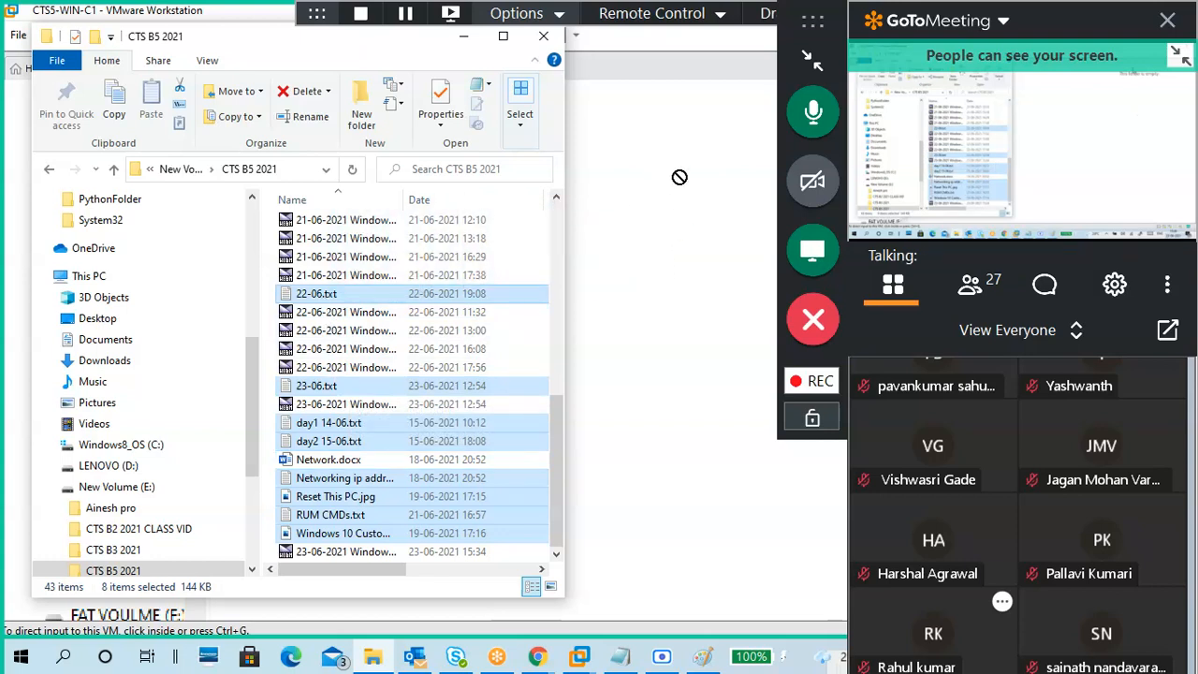
pyautogui.moveTo(695, 34); pyautogui.dragTo(650, 182)
pyautogui.moveTo(677, 621); pyautogui.dragTo(281, 588)
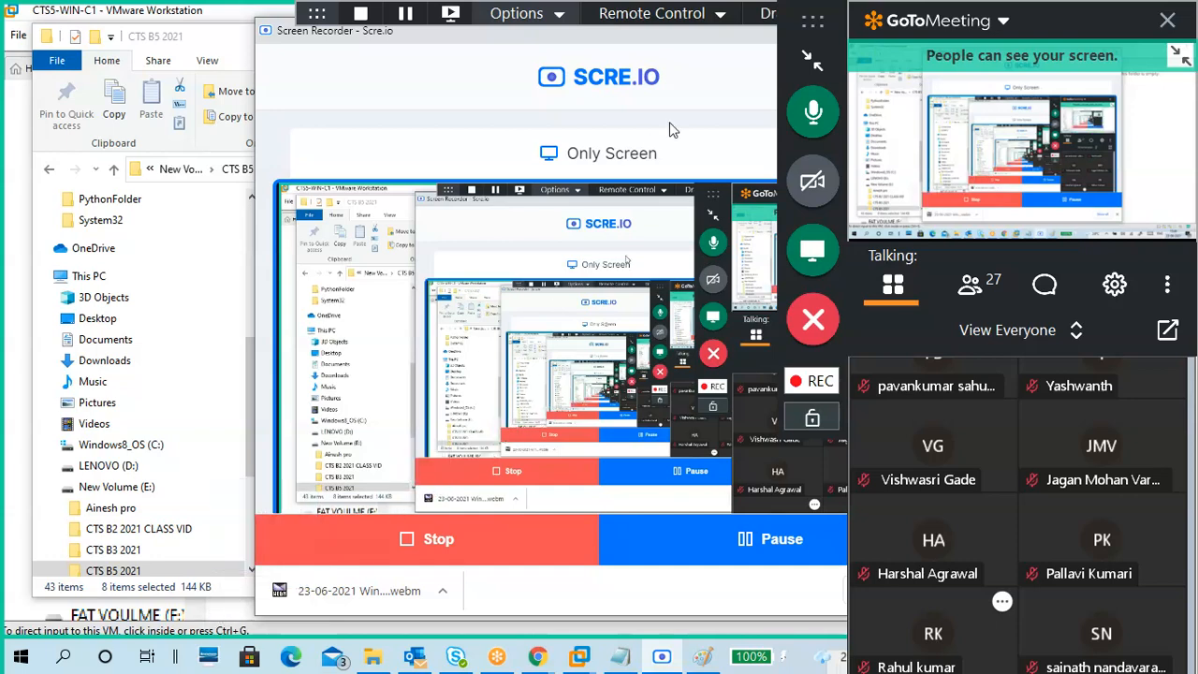
pyautogui.moveTo(685, 35); pyautogui.dragTo(418, 124)
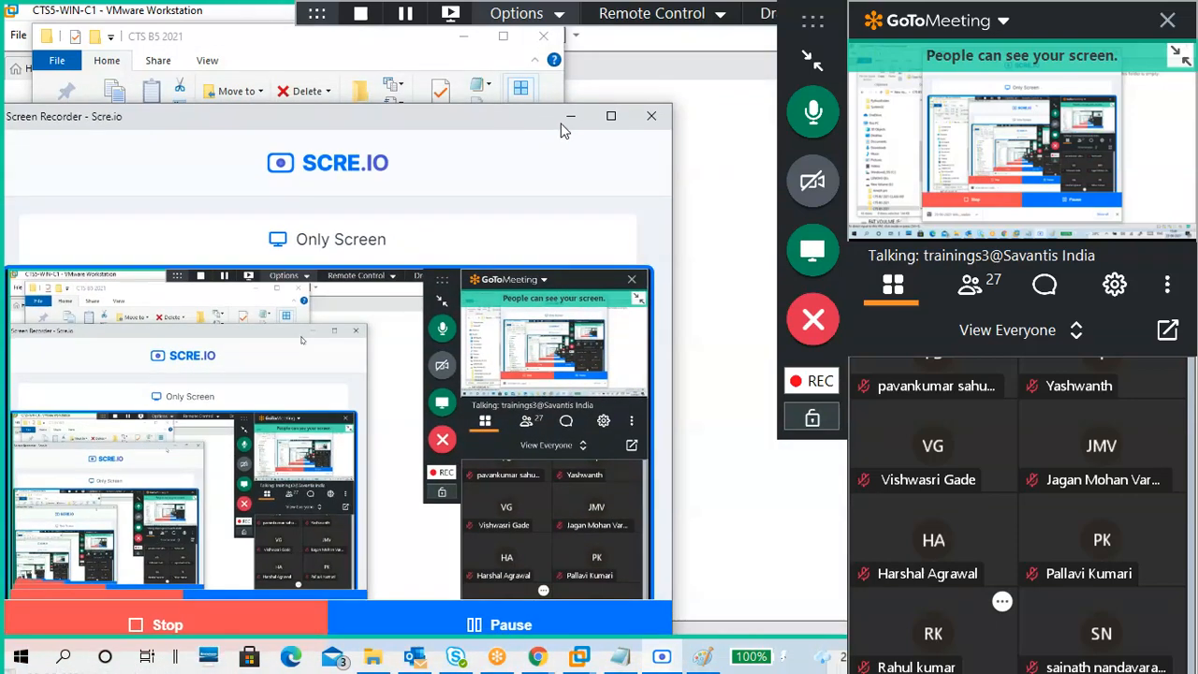
pyautogui.click(570, 118)
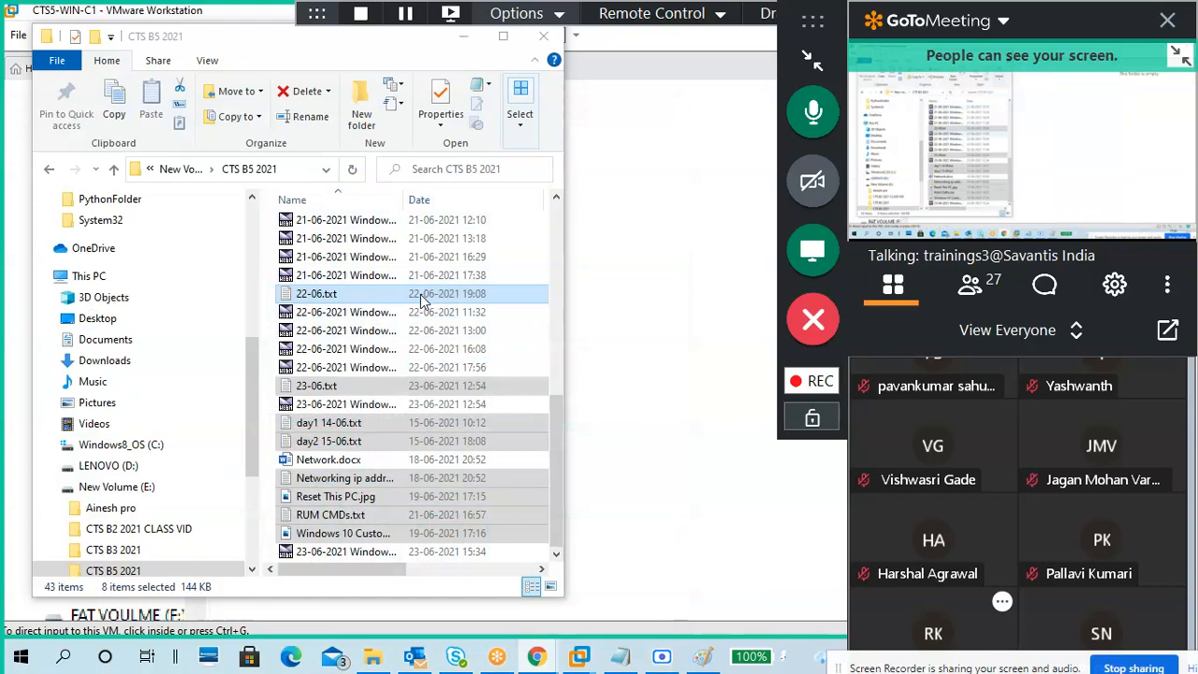
pyautogui.click(632, 276)
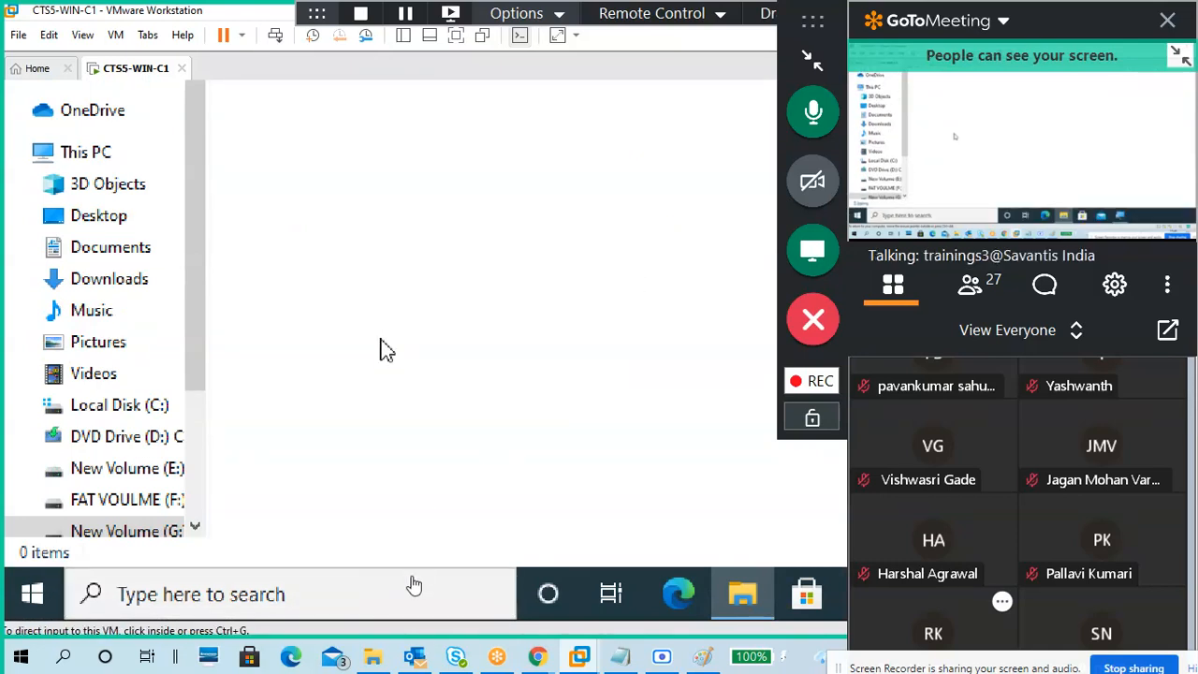
# Step: Copy the eight selected host files into the guest's G: drive, then collapse the meeting side panel
pyautogui.click(374, 657)
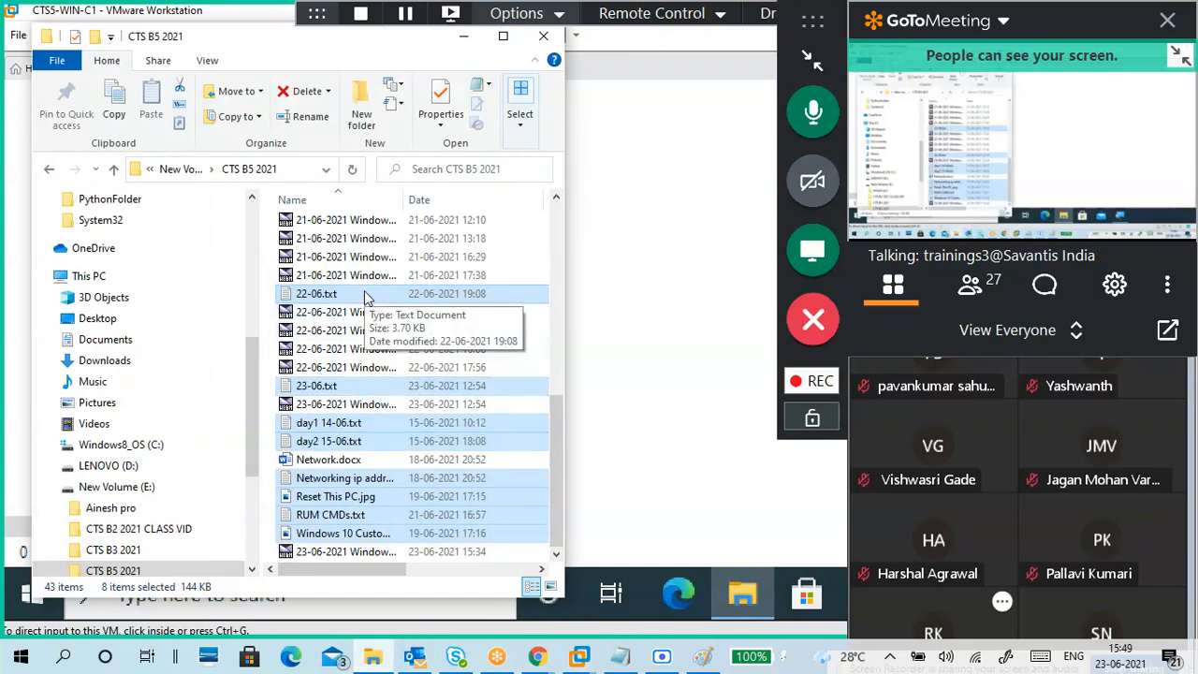
pyautogui.click(463, 36)
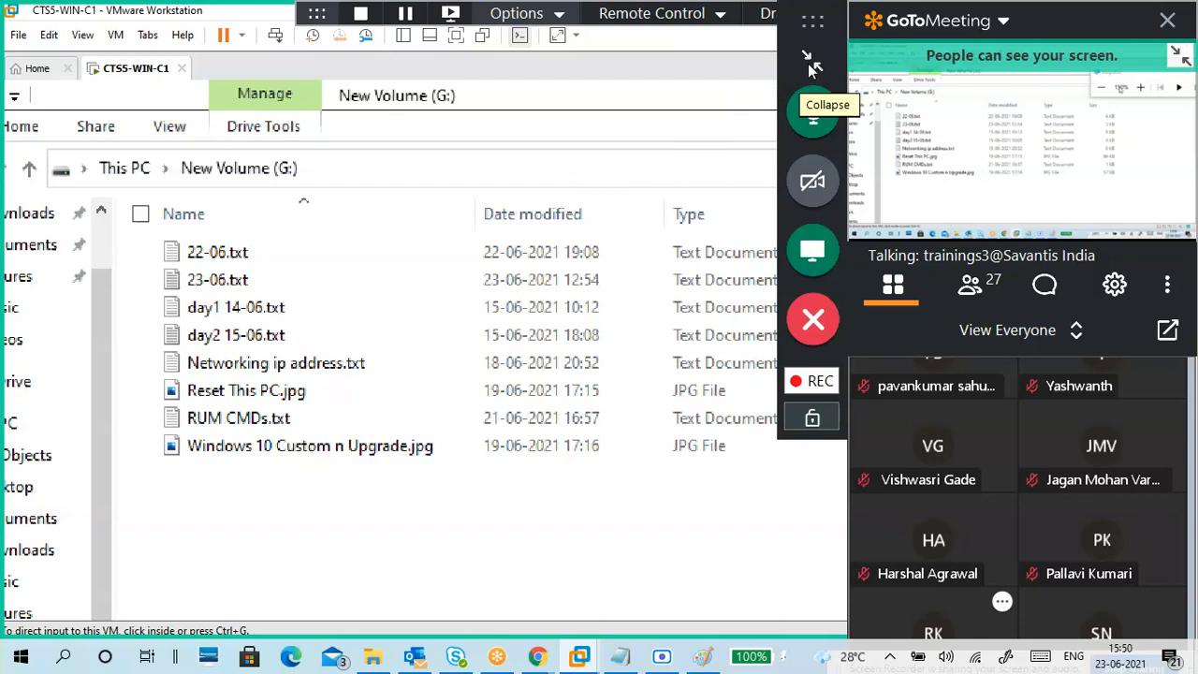
pyautogui.click(808, 61)
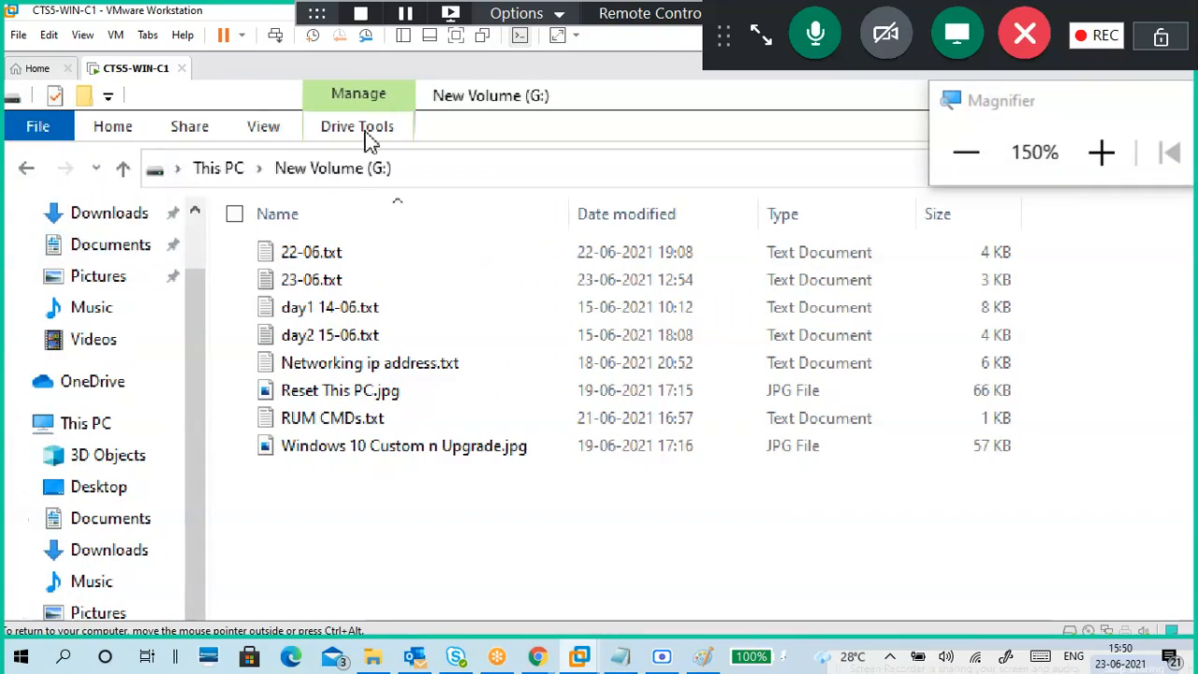
# Step: Return to This PC and right-click New Volume (G:) to show its actions, including Turn on BitLocker
pyautogui.click(236, 171)
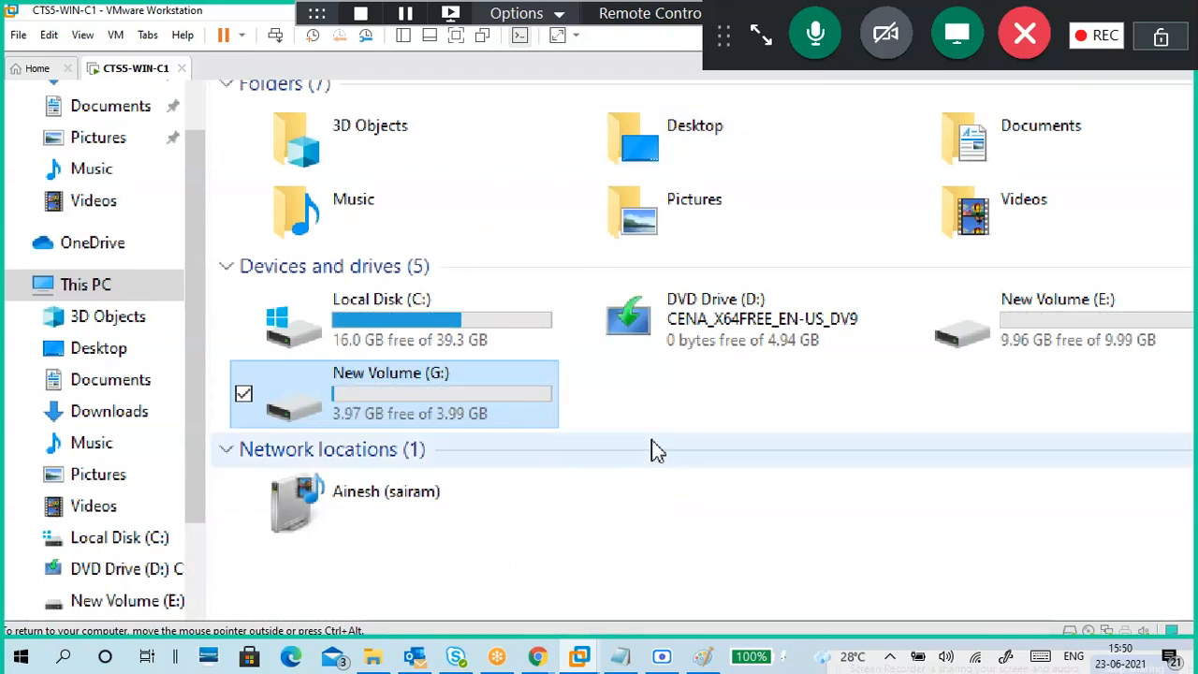
pyautogui.click(622, 404)
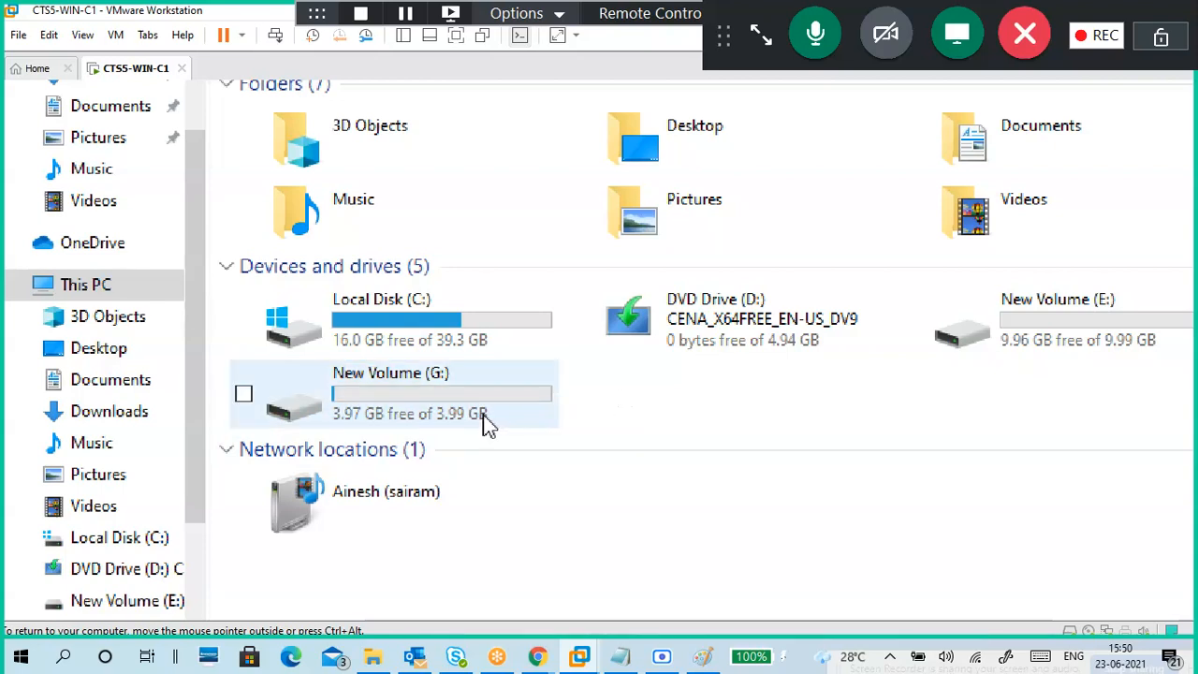
pyautogui.click(417, 401)
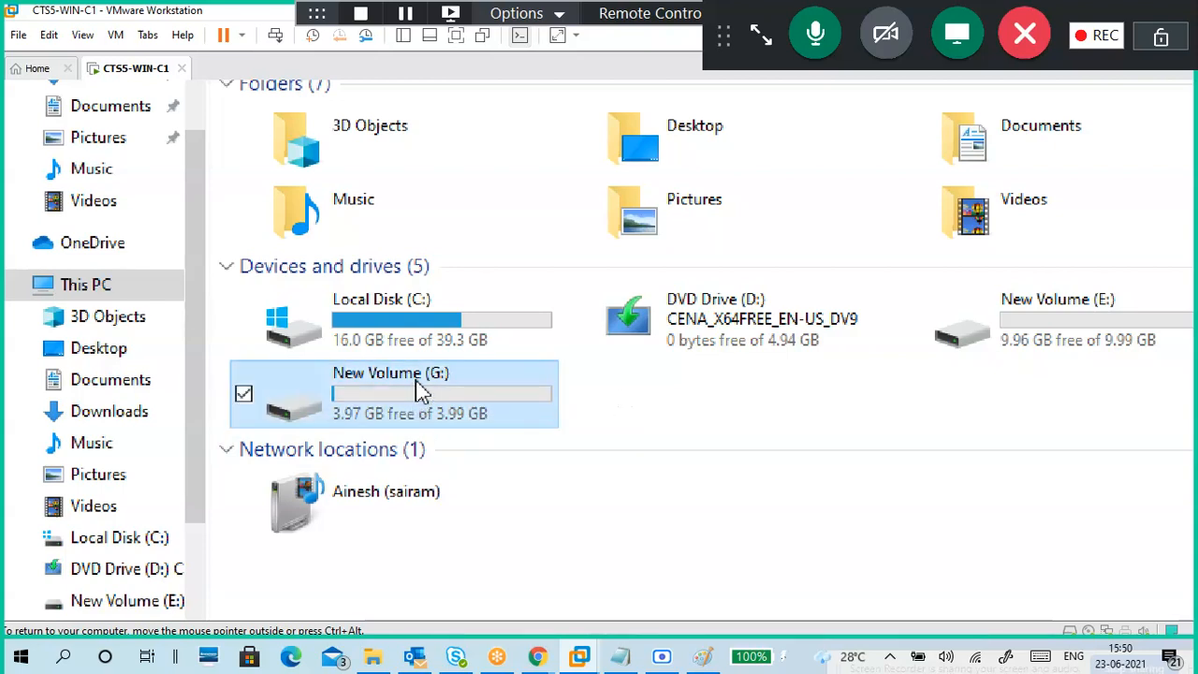
pyautogui.doubleClick(415, 381)
pyautogui.rightClick(419, 385)
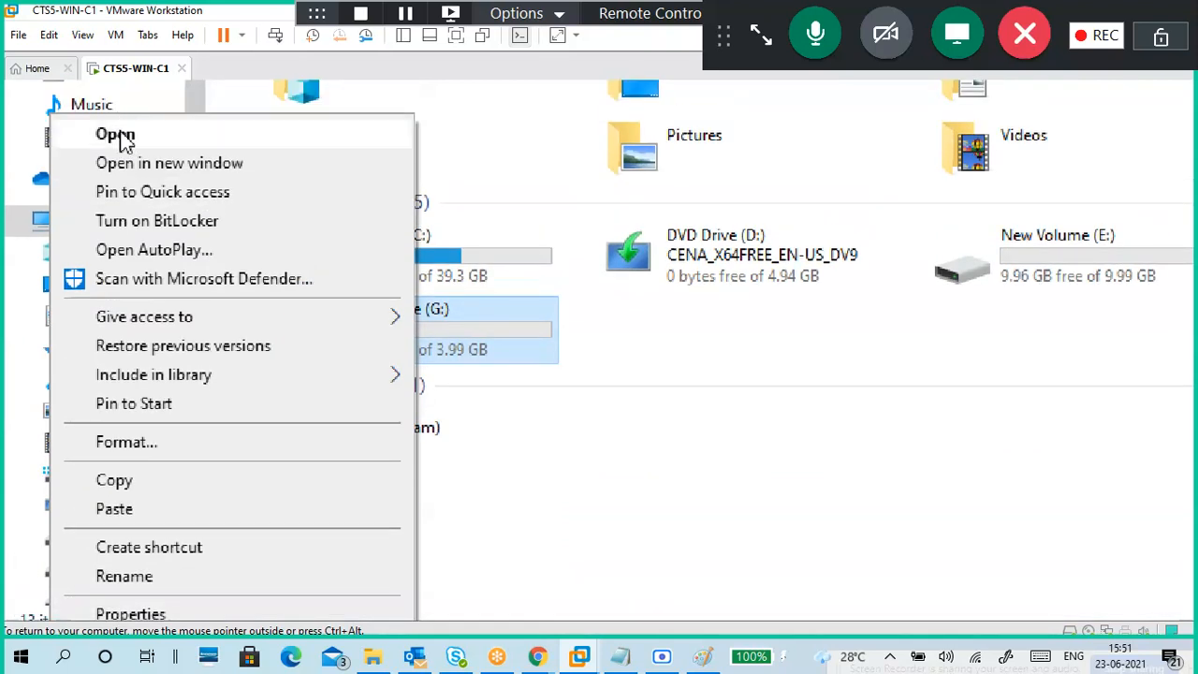
# Step: Close the drive's menu, open the guest's Run box, and lower magnification to 125%
pyautogui.click(264, 226)
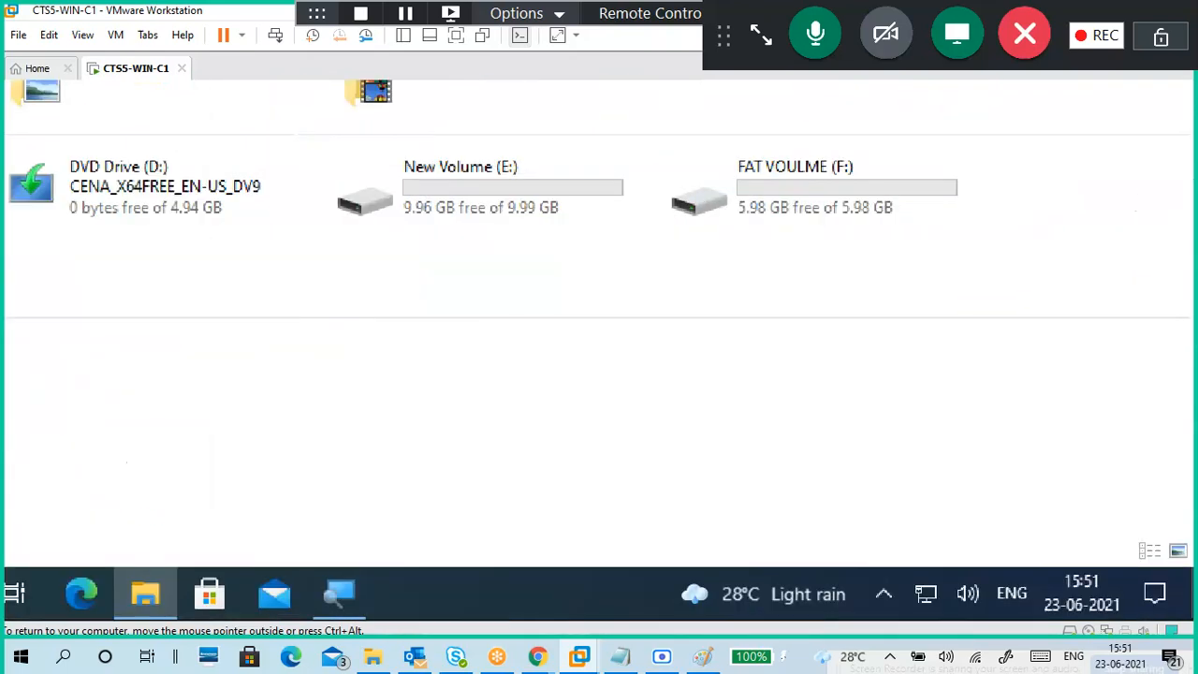
pyautogui.press('super+r')
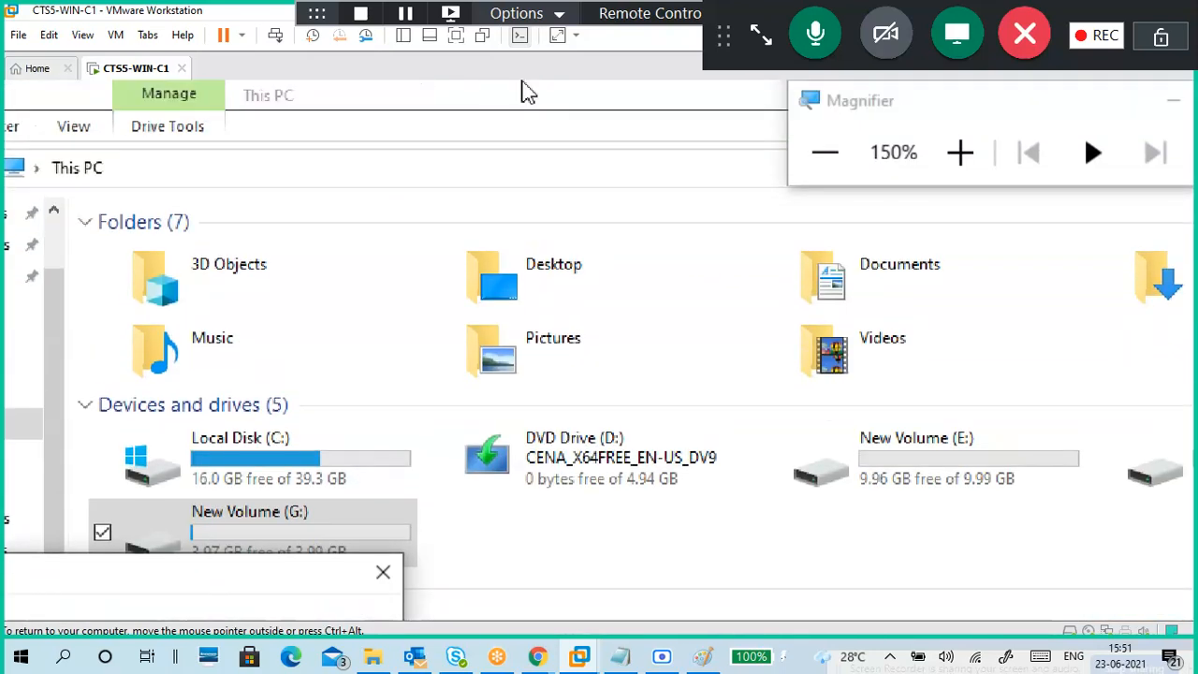
pyautogui.click(846, 169)
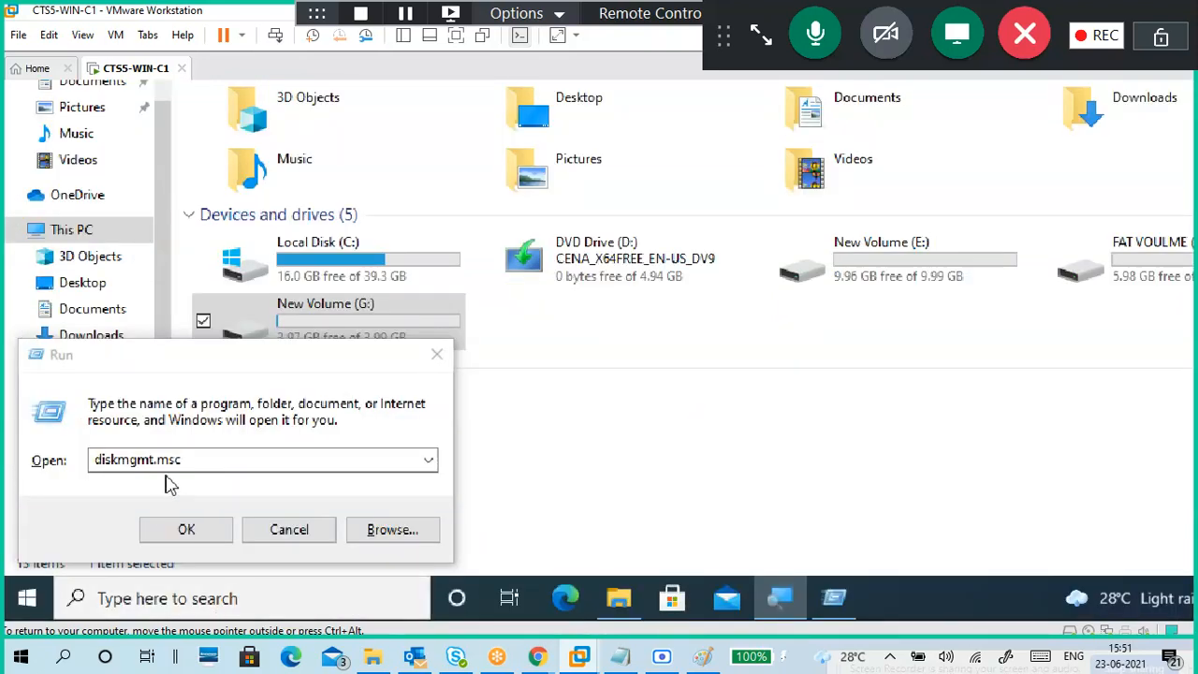
# Step: Replace diskmgmt.msc with 'control' in the Run box to launch the full Control Panel
pyautogui.click(199, 466)
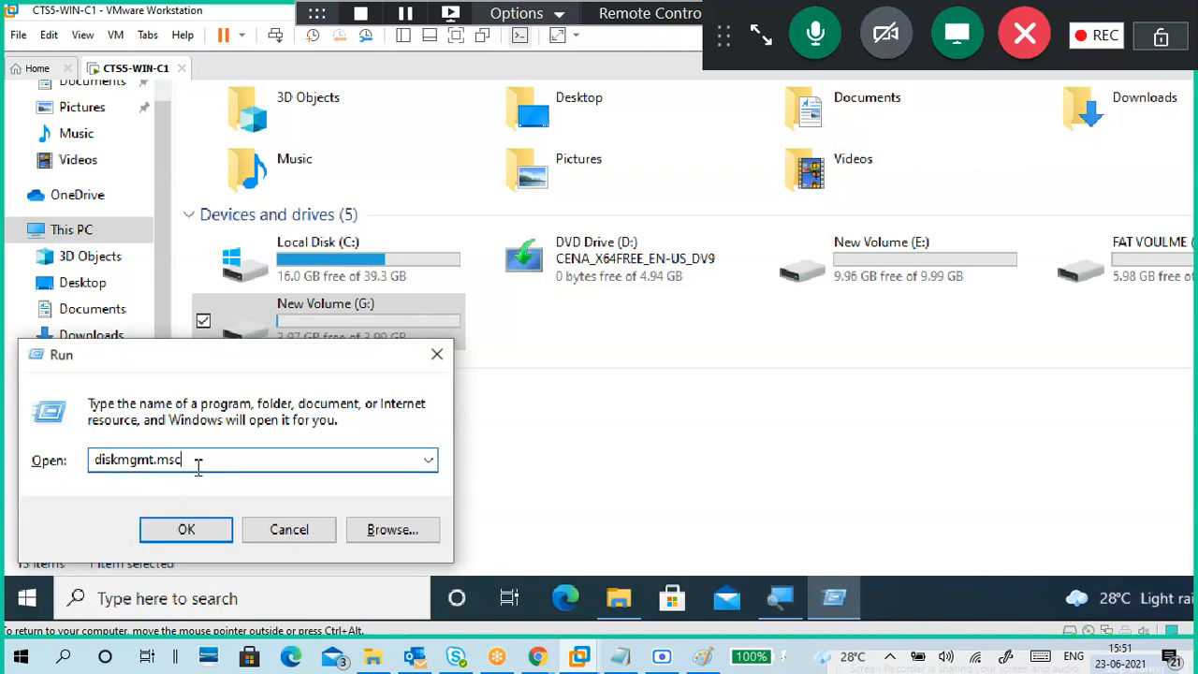
pyautogui.press('BackSpace')
pyautogui.press('BackSpace')
pyautogui.press('BackSpace')
pyautogui.press('BackSpace')
pyautogui.press('BackSpace')
pyautogui.press('BackSpace')
pyautogui.press('BackSpace')
pyautogui.write('contr')
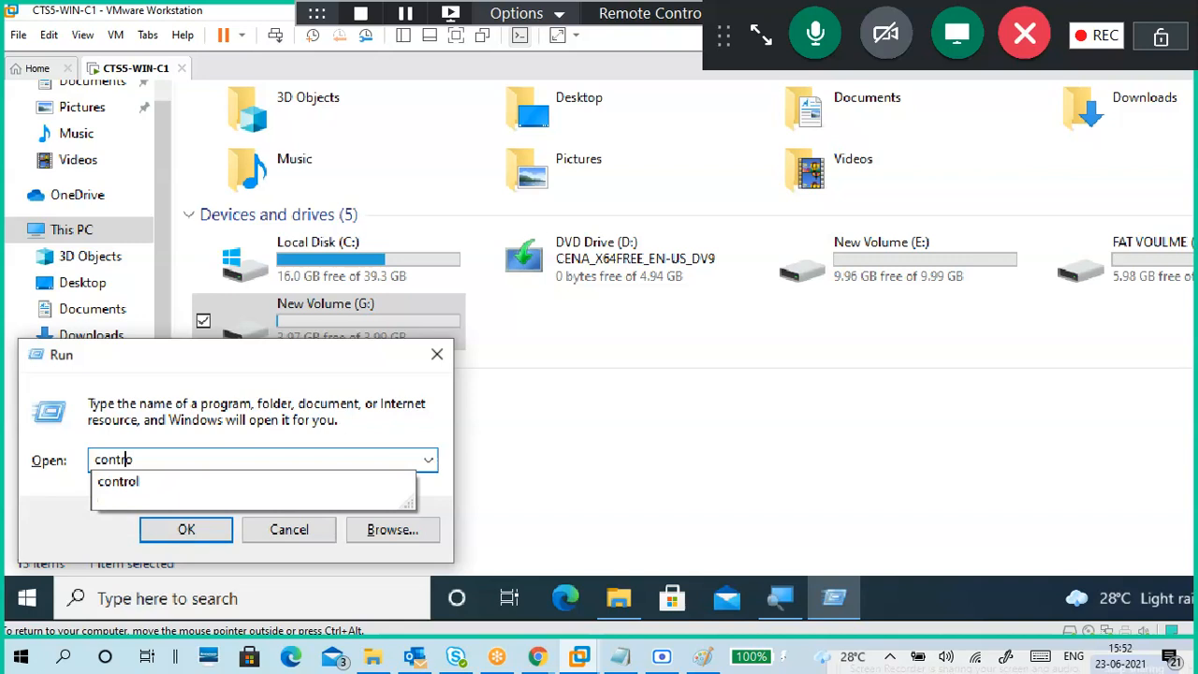
pyautogui.write('o')
pyautogui.press('Down')
pyautogui.press('Return')
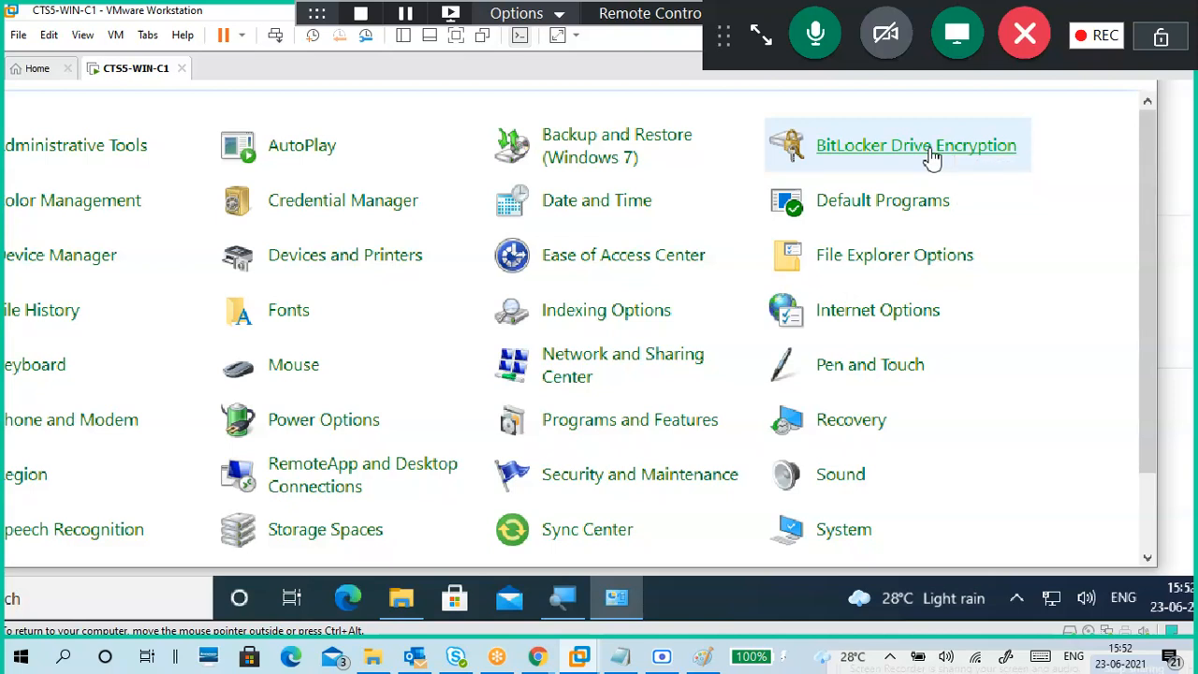
# Step: Open BitLocker Drive Encryption, showing C:, E:, F: and G: off, then bring the 23-06 notes forward
pyautogui.click(929, 150)
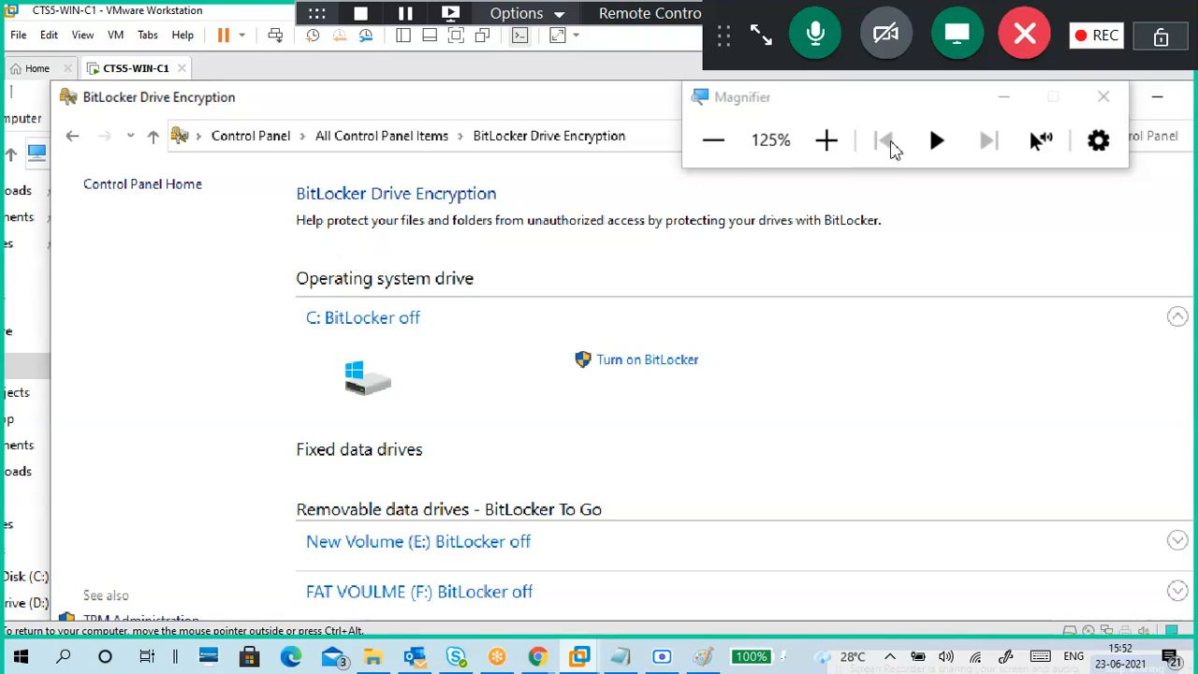
pyautogui.click(842, 141)
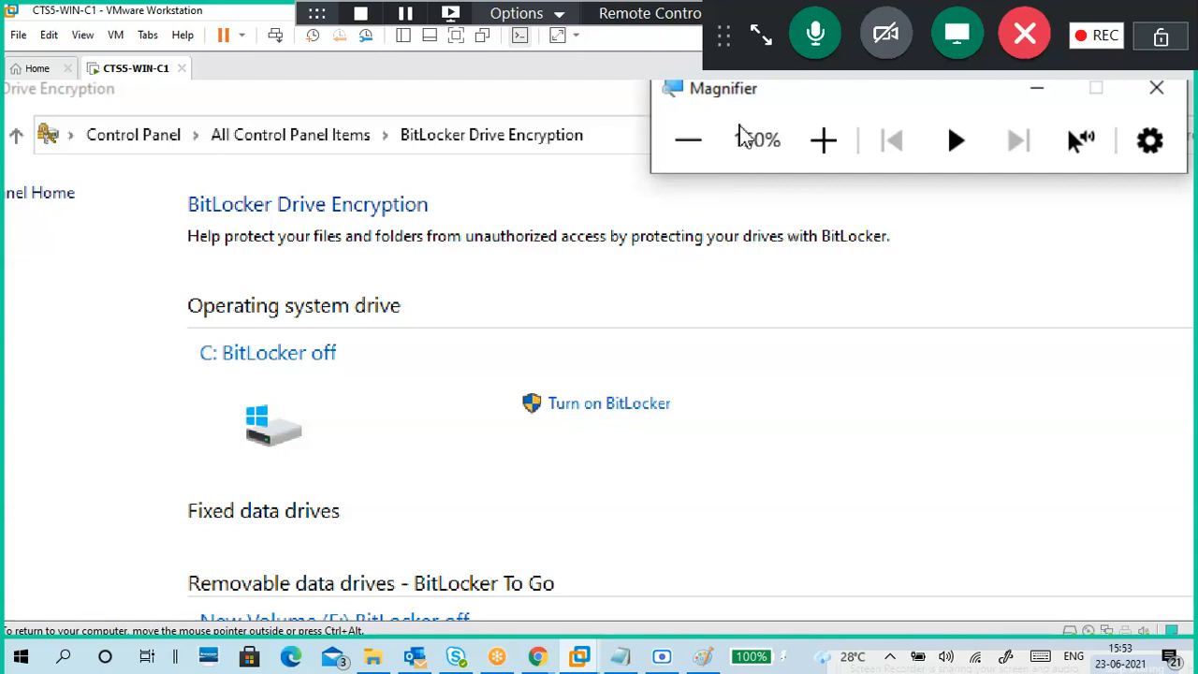
pyautogui.click(712, 142)
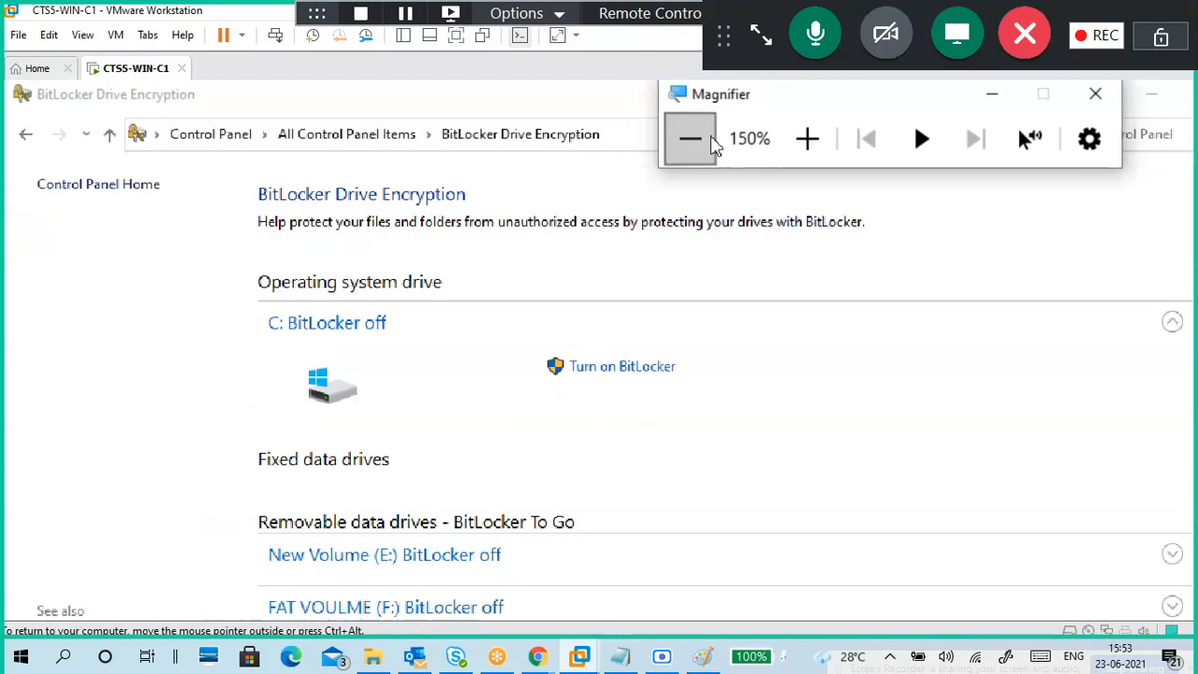
pyautogui.click(711, 142)
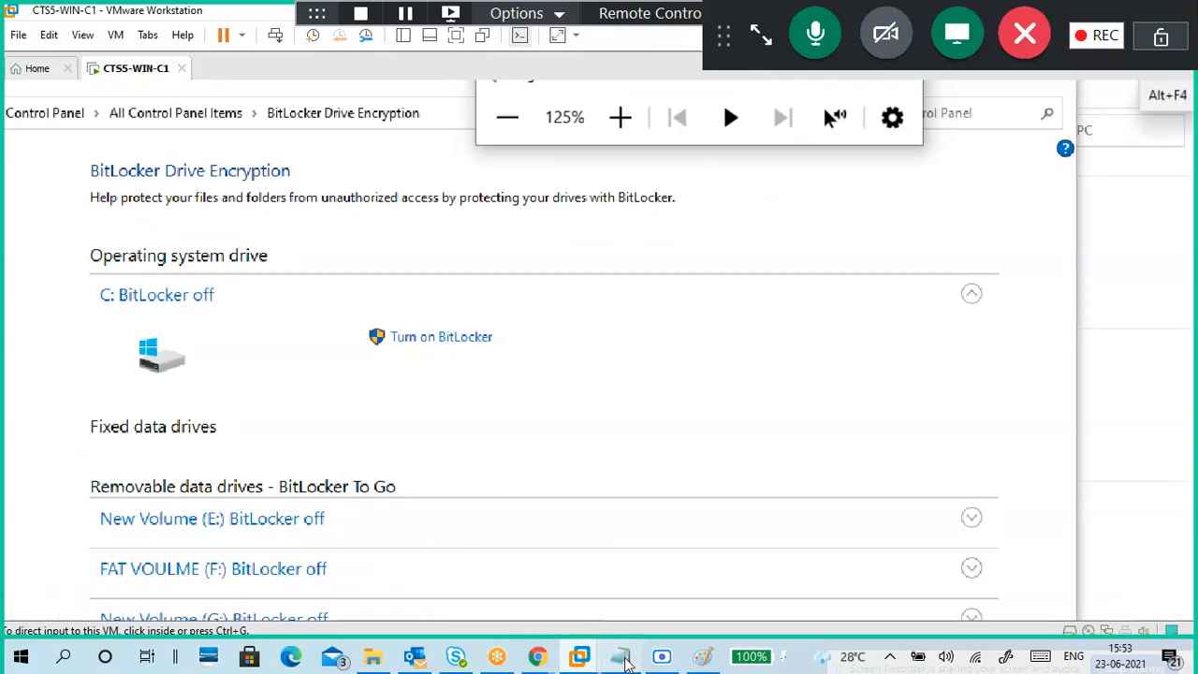
pyautogui.click(625, 661)
pyautogui.moveTo(498, 77); pyautogui.dragTo(720, 187)
# Step: Under the heading, add '-Help protect your files and folders from unauthorized access by protecting your drives with BitLocker'
pyautogui.click(617, 328)
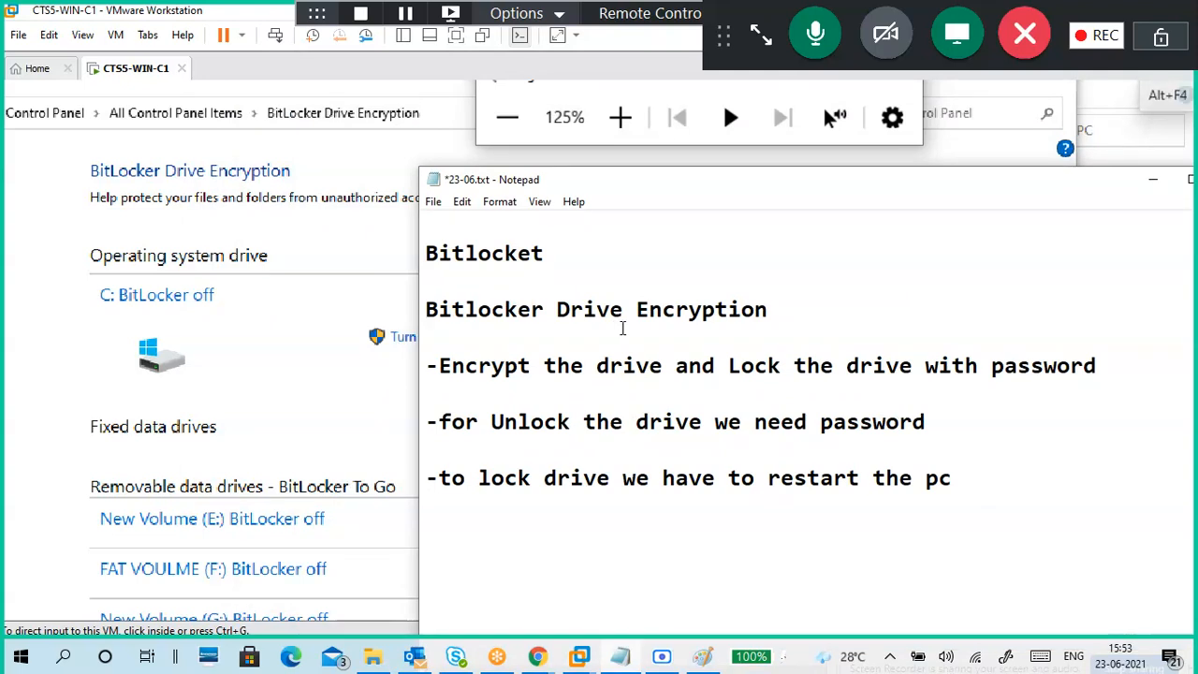
pyautogui.press('Return')
pyautogui.press('Return')
pyautogui.press('Down')
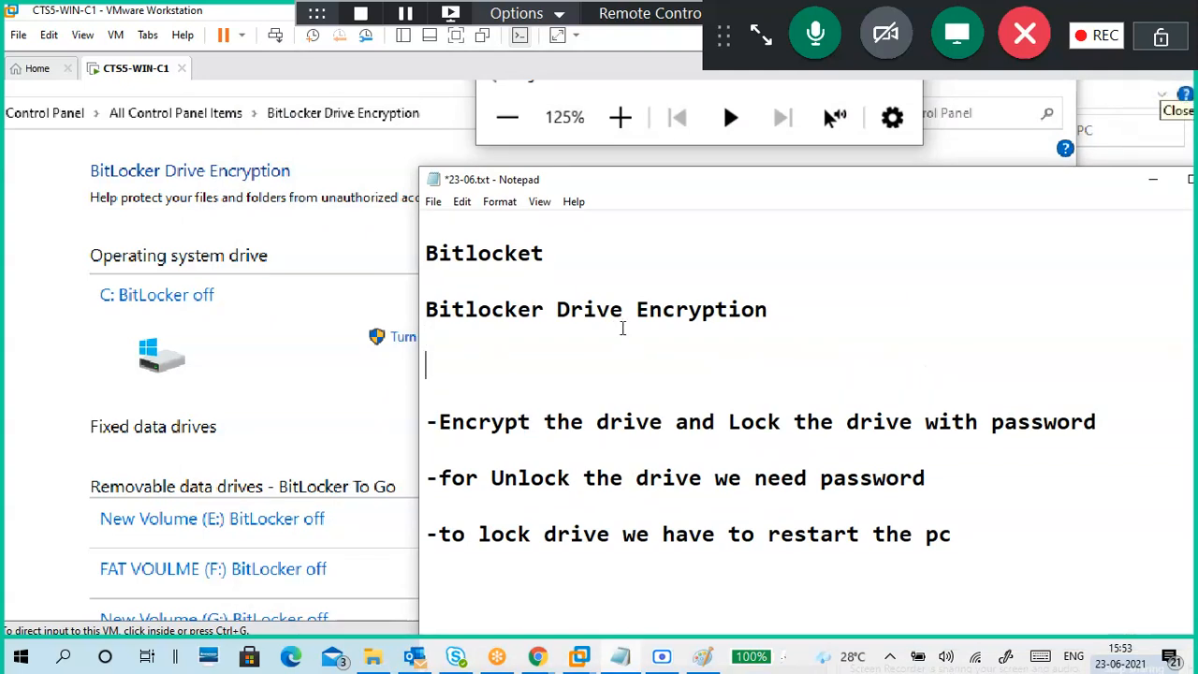
pyautogui.write('-')
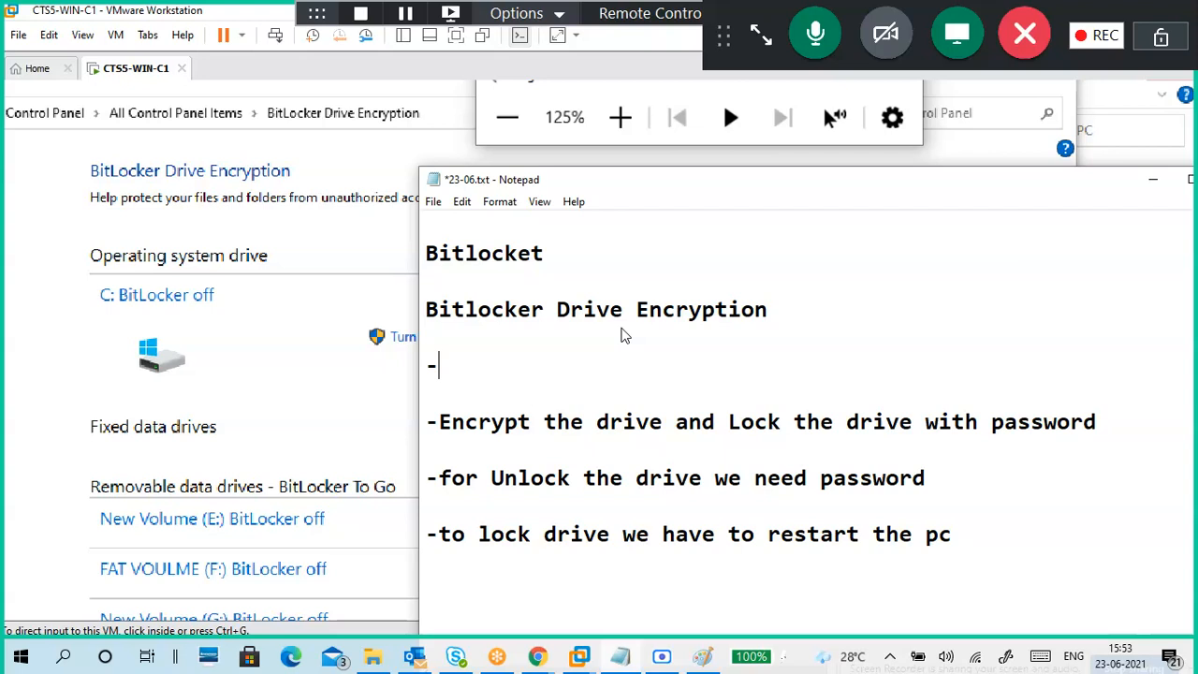
pyautogui.write('help')
pyautogui.press('BackSpace')
pyautogui.write('H')
pyautogui.write(' protect')
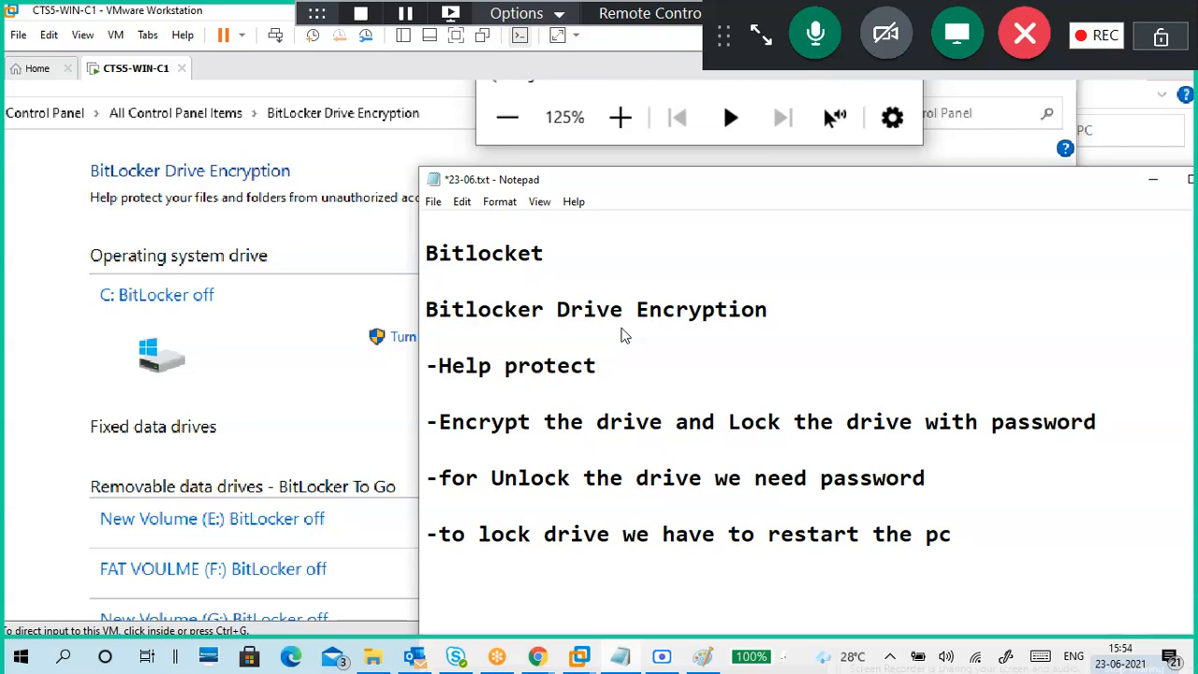
pyautogui.write(' your files and fodel')
pyautogui.press('BackSpace')
pyautogui.press('BackSpace')
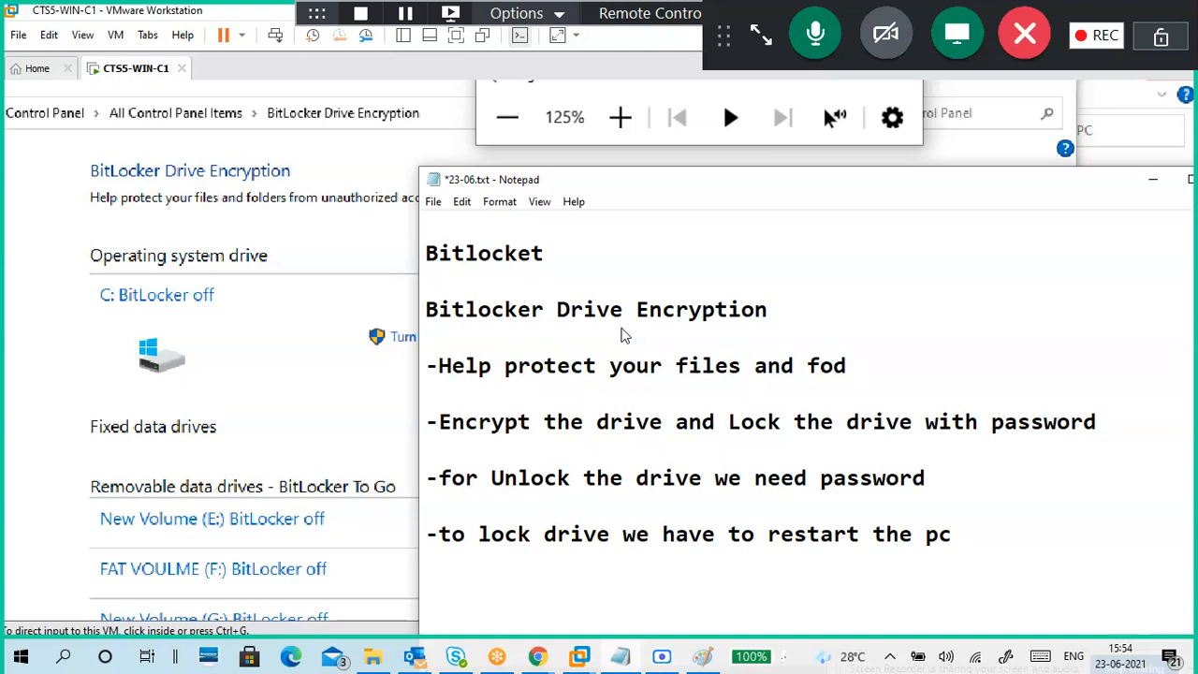
pyautogui.write('ders from una')
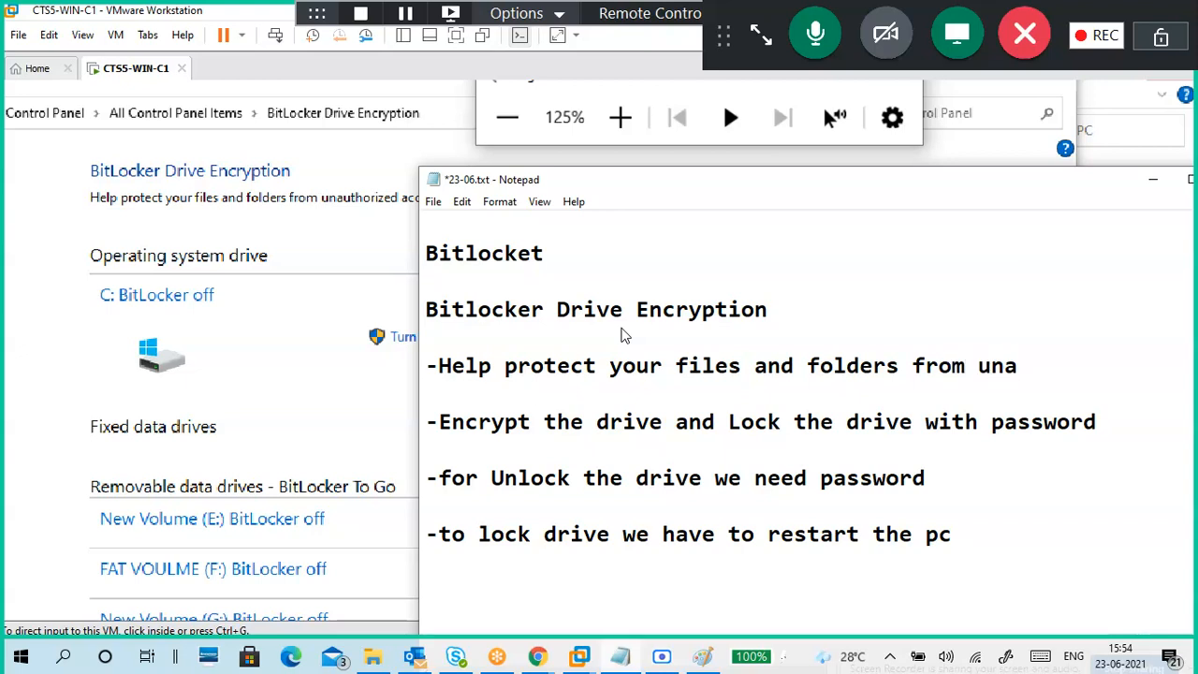
pyautogui.write('uthorized acce')
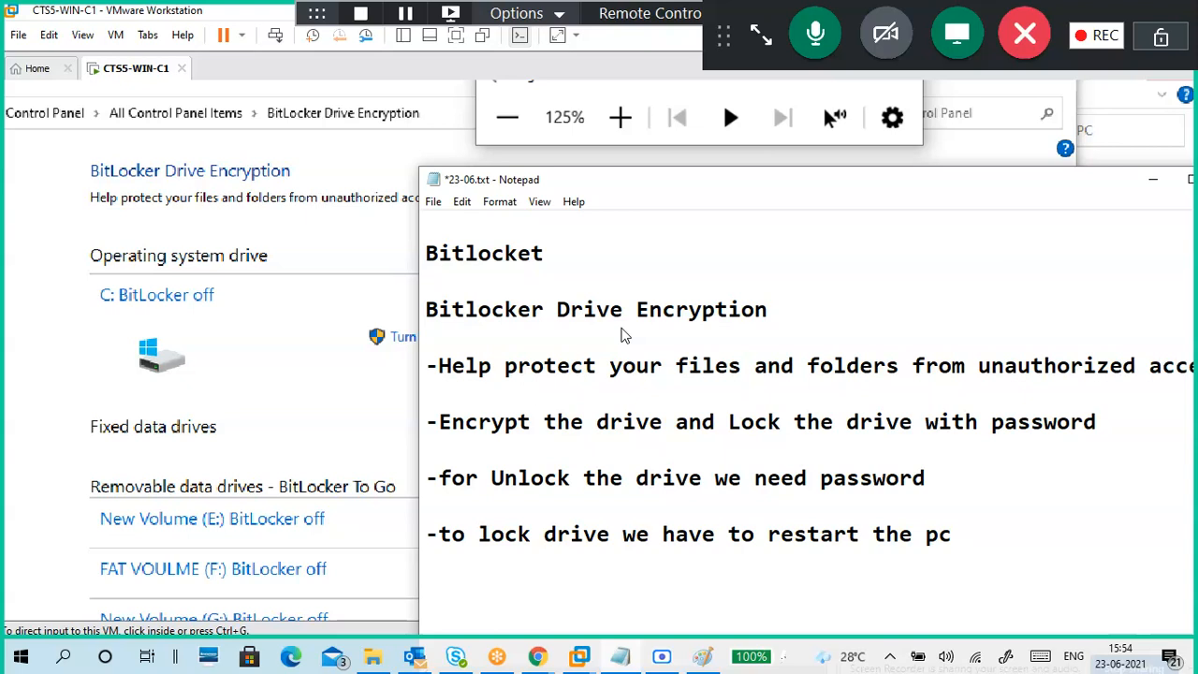
pyautogui.moveTo(699, 192); pyautogui.dragTo(437, 235)
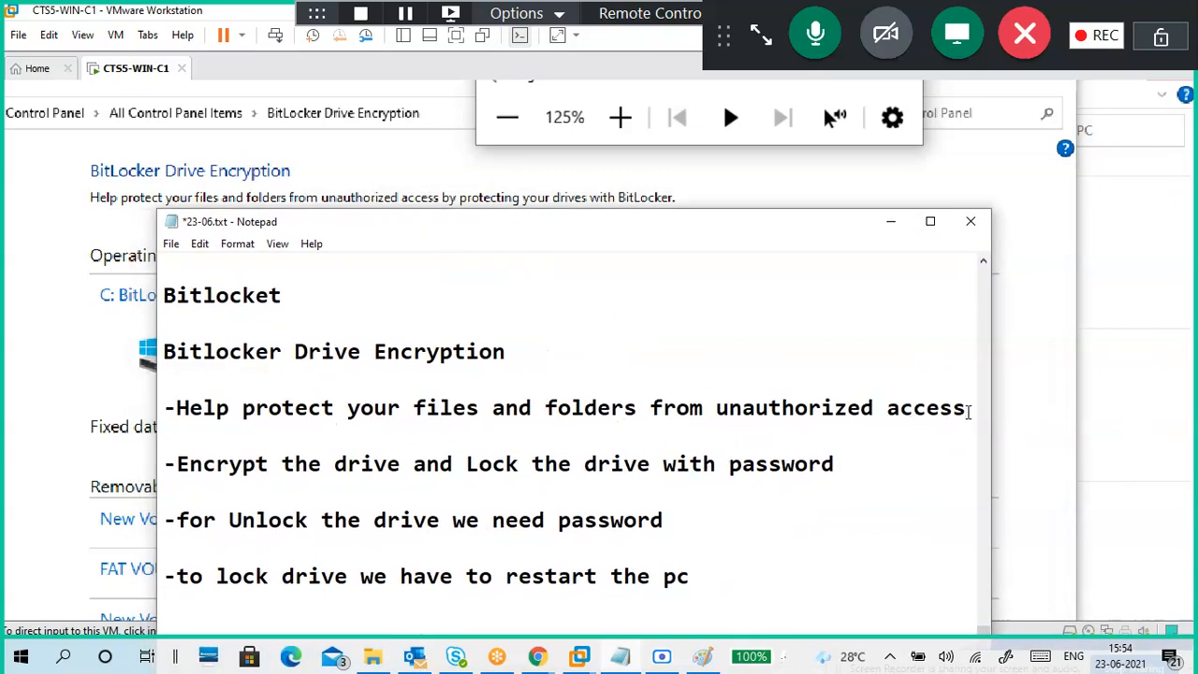
pyautogui.press('Return')
pyautogui.write('by prote')
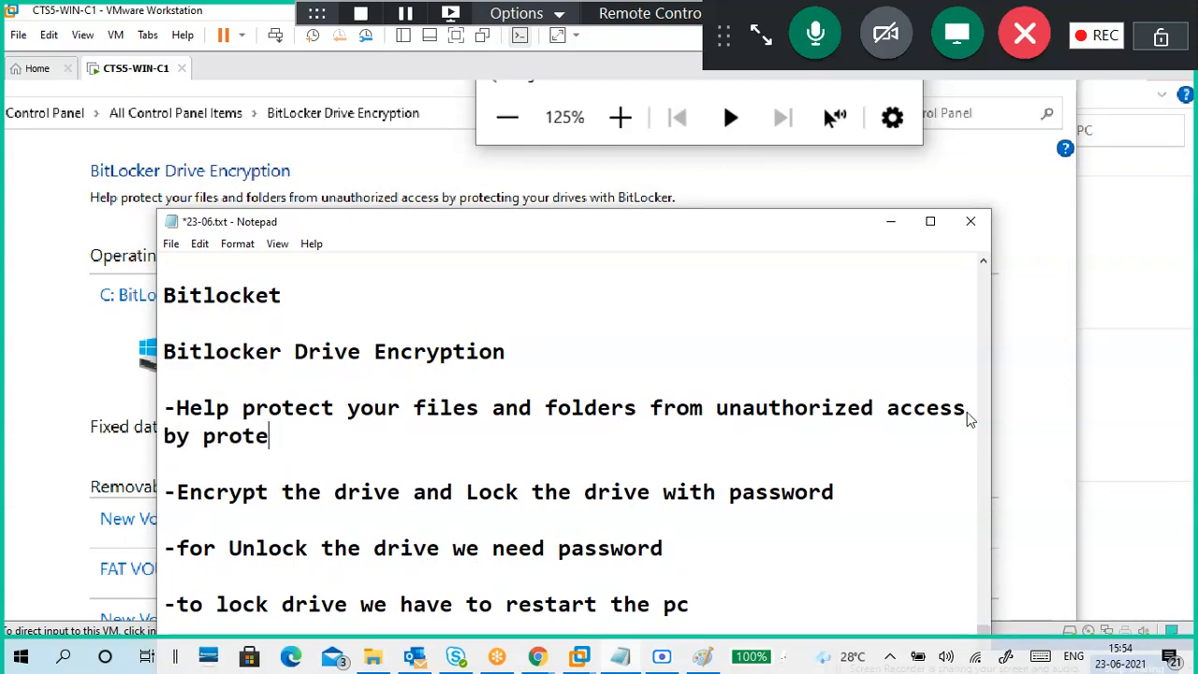
pyautogui.write('cting your')
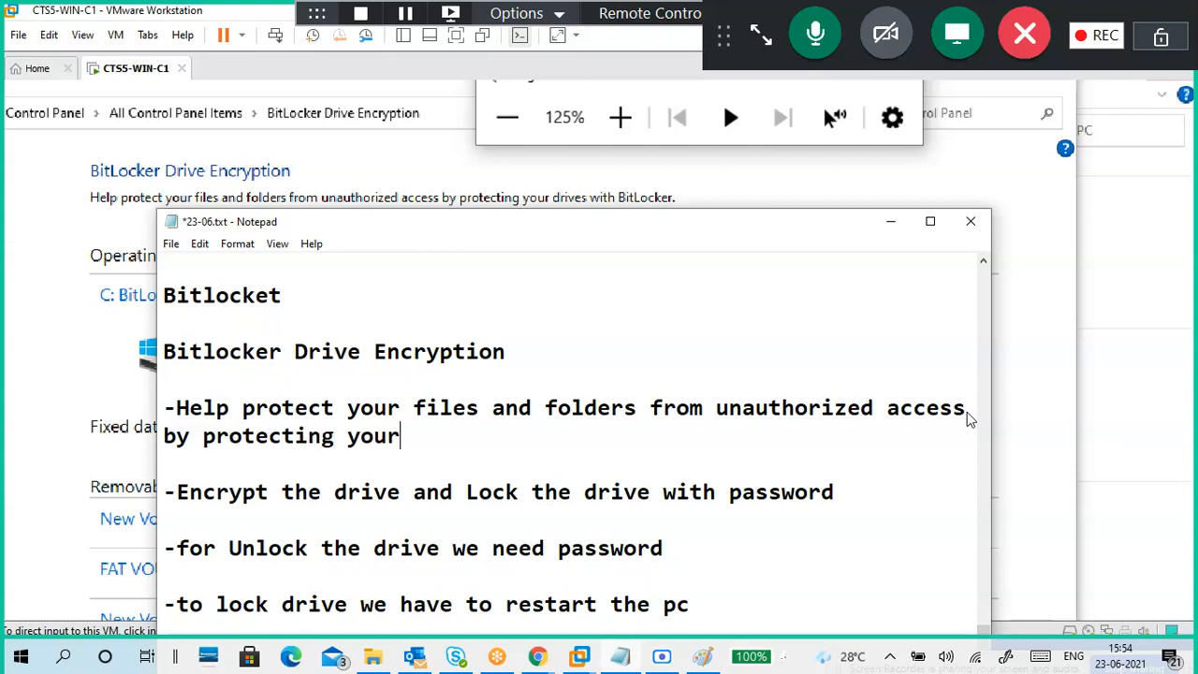
pyautogui.write(' drives with')
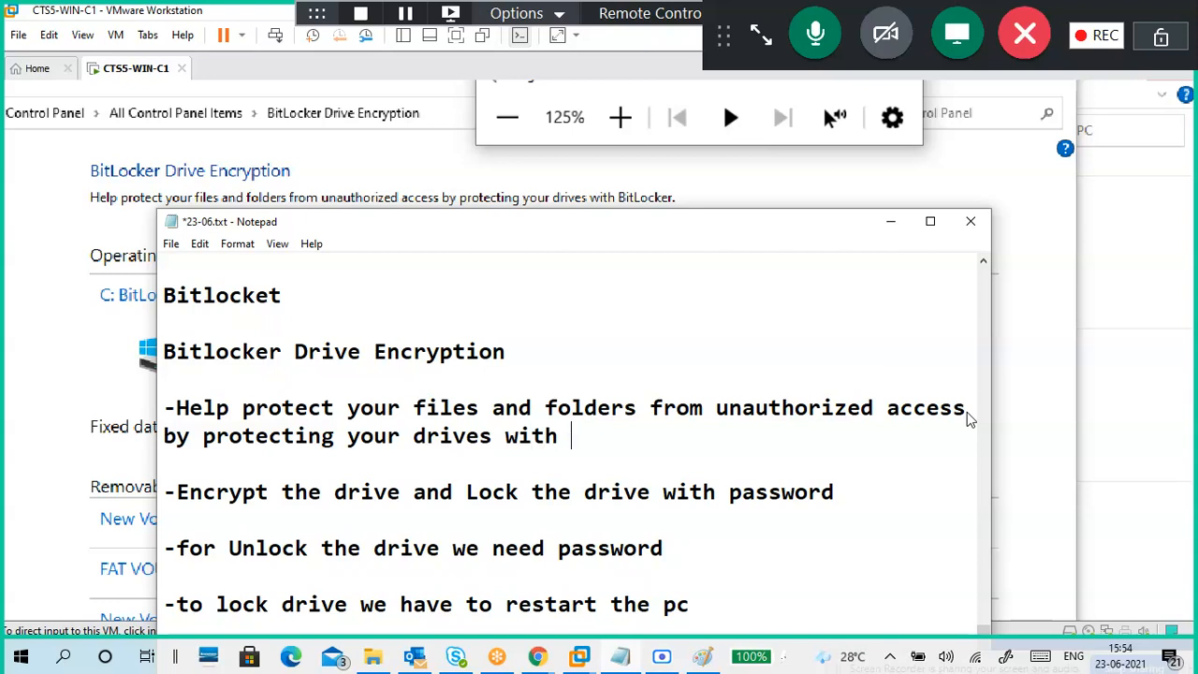
pyautogui.write(' B')
pyautogui.press('BackSpace')
pyautogui.press('BackSpace')
pyautogui.write('Locker')
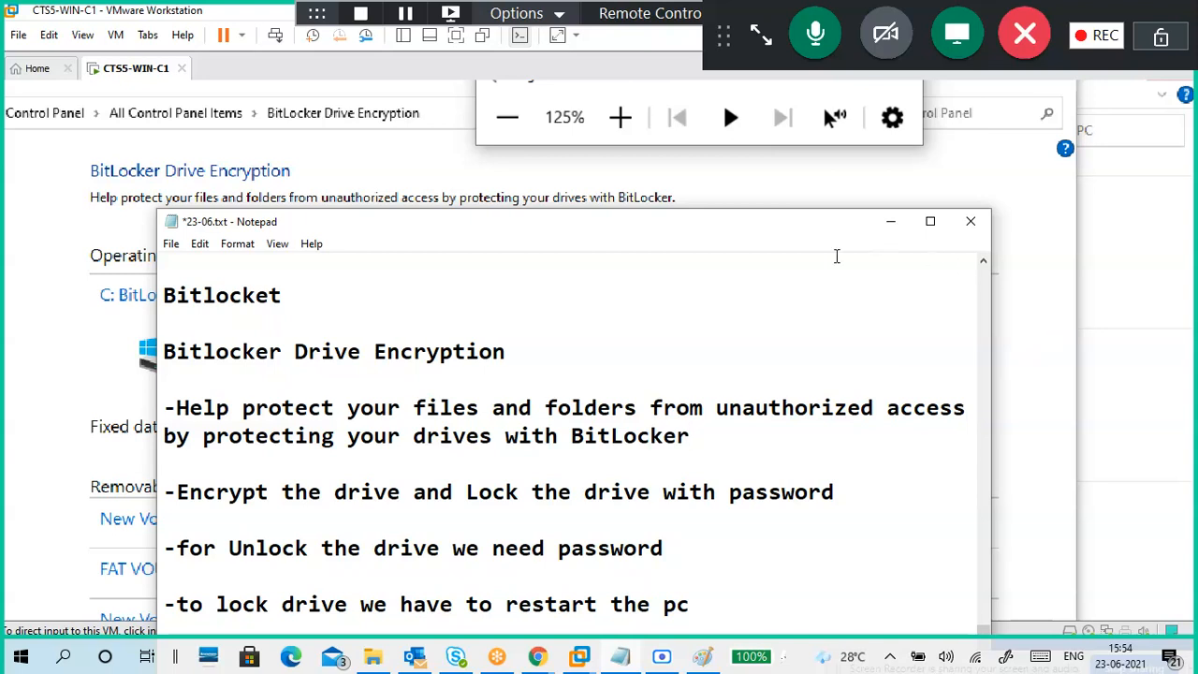
pyautogui.moveTo(753, 231); pyautogui.dragTo(1114, 123)
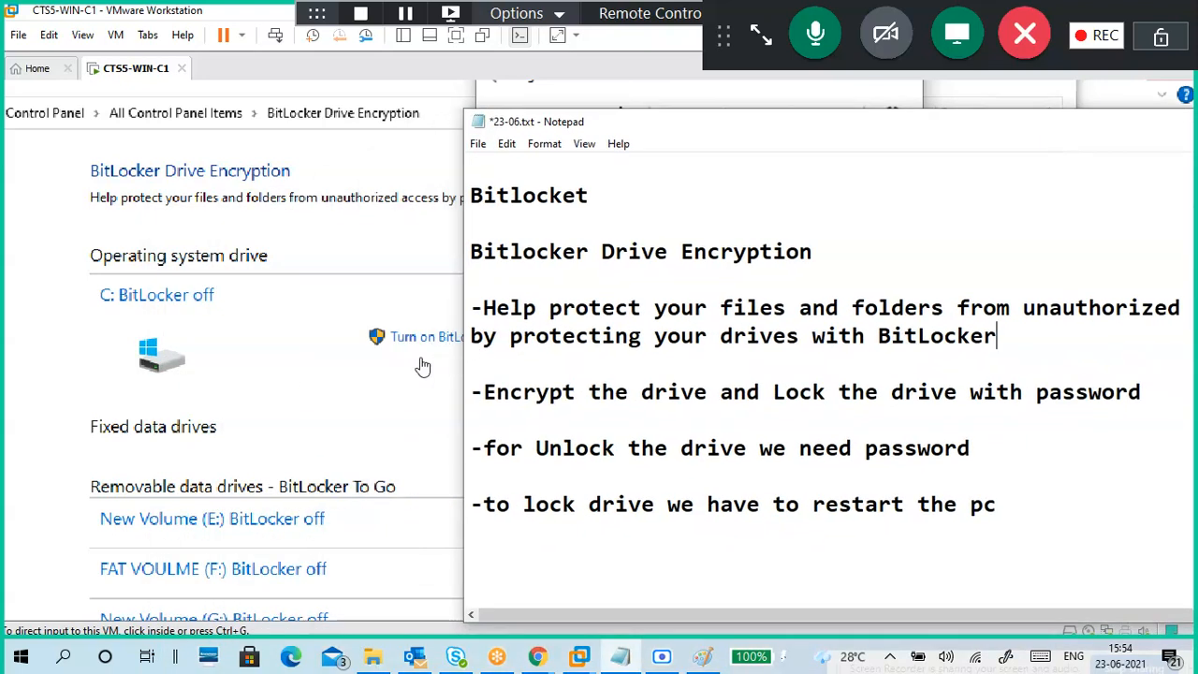
# Step: Expand New Volume (G:) on the guest's BitLocker page and choose Turn on BitLocker
pyautogui.click(65, 329)
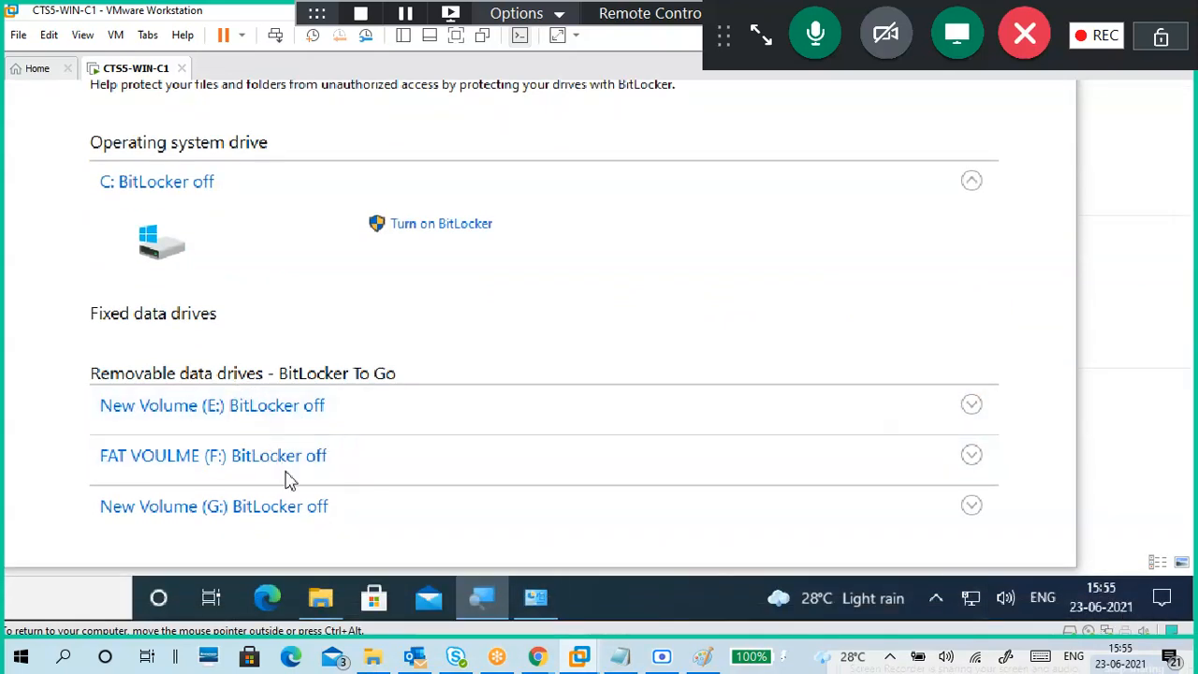
pyautogui.click(319, 510)
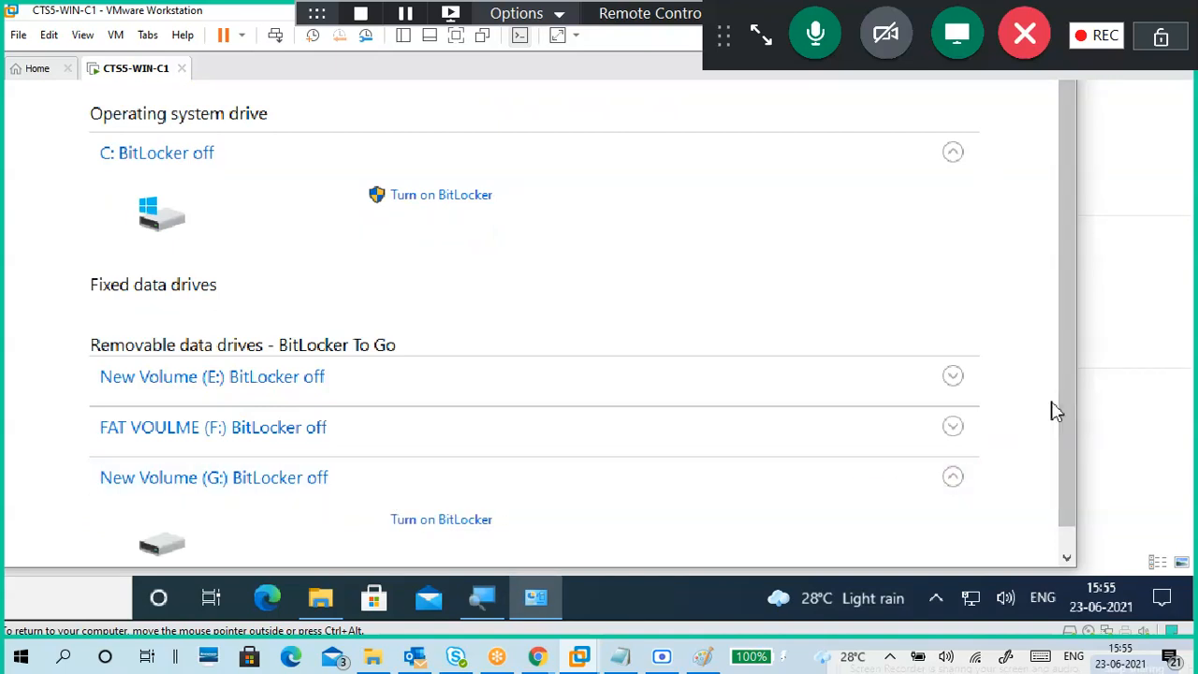
pyautogui.moveTo(1072, 424); pyautogui.dragTo(861, 616)
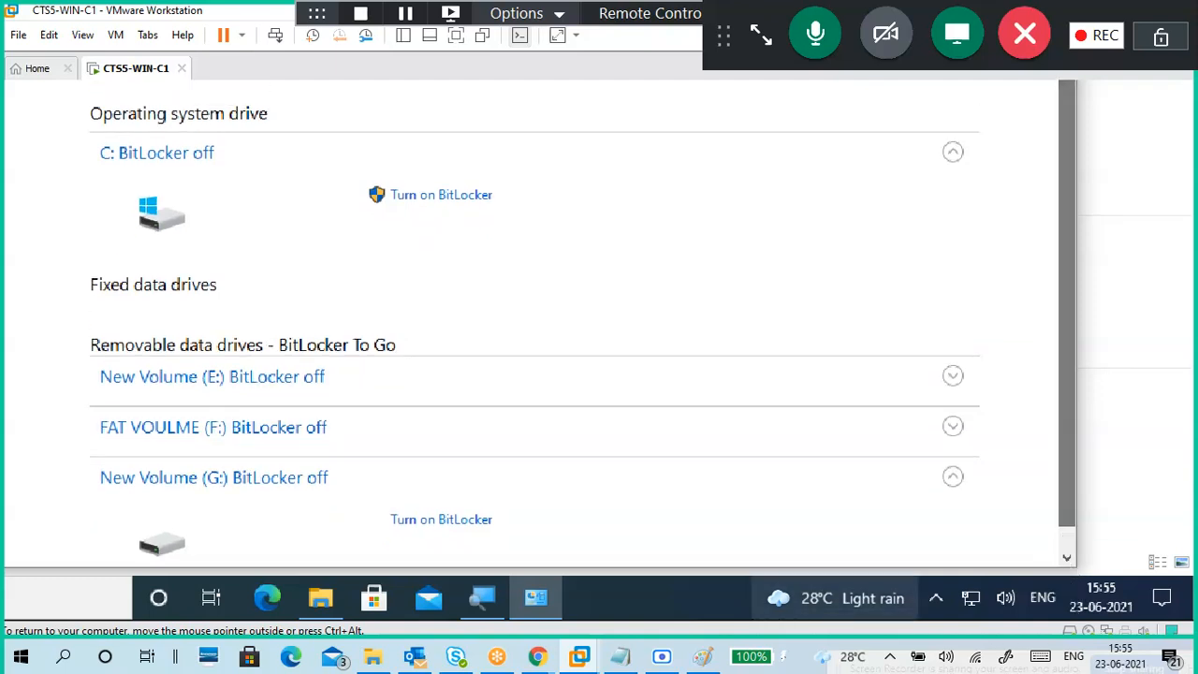
pyautogui.click(434, 524)
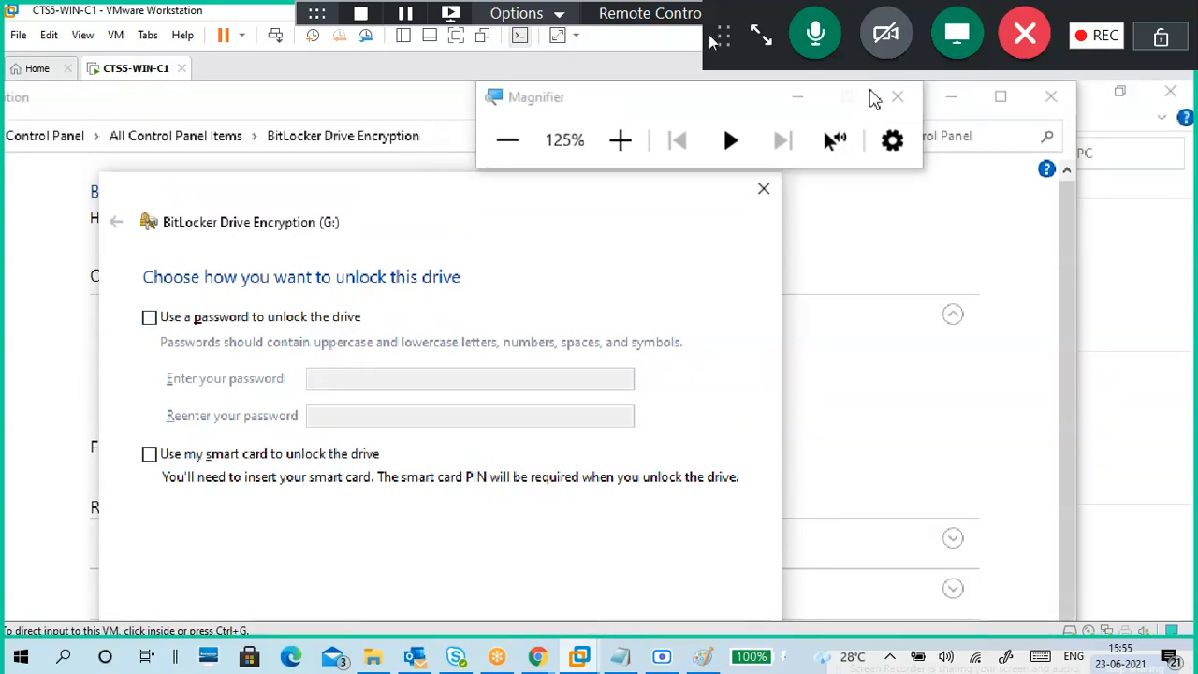
pyautogui.moveTo(733, 21); pyautogui.dragTo(1188, 152)
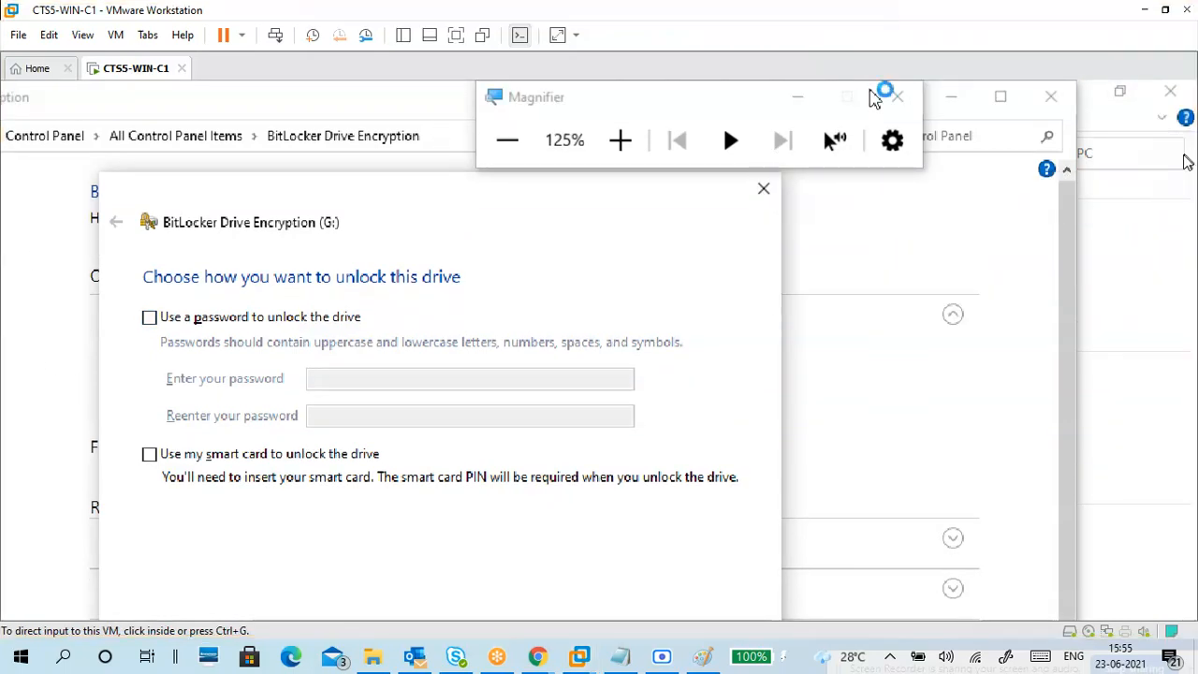
pyautogui.moveTo(884, 14)
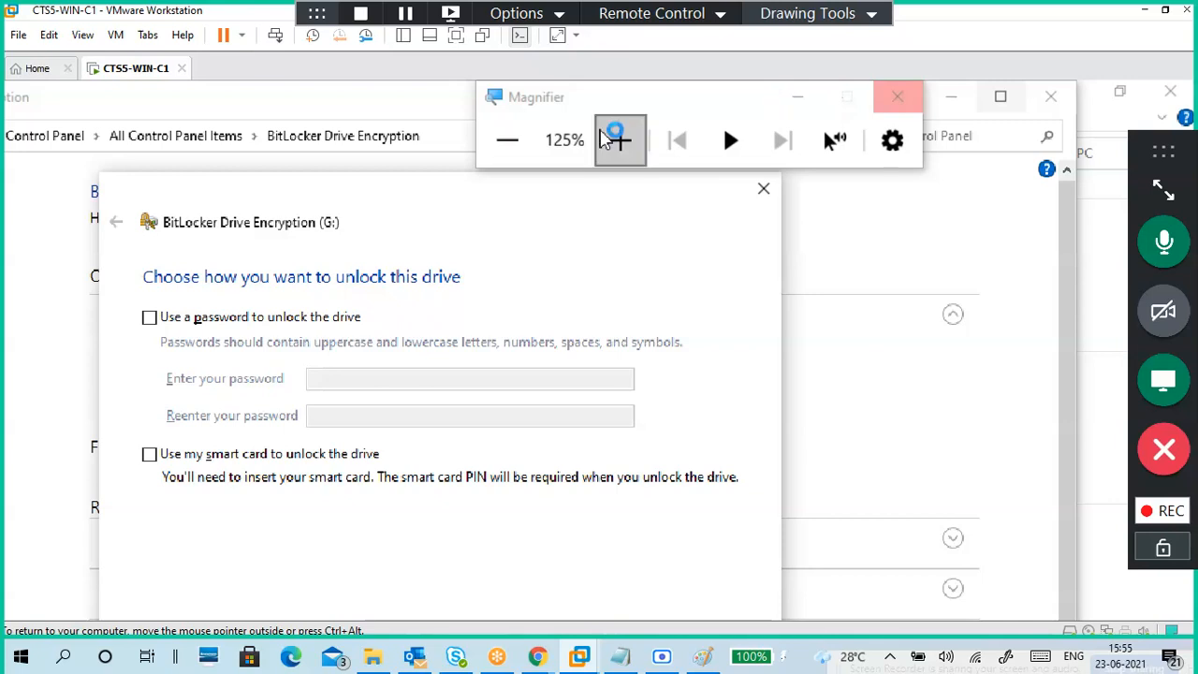
pyautogui.click(606, 138)
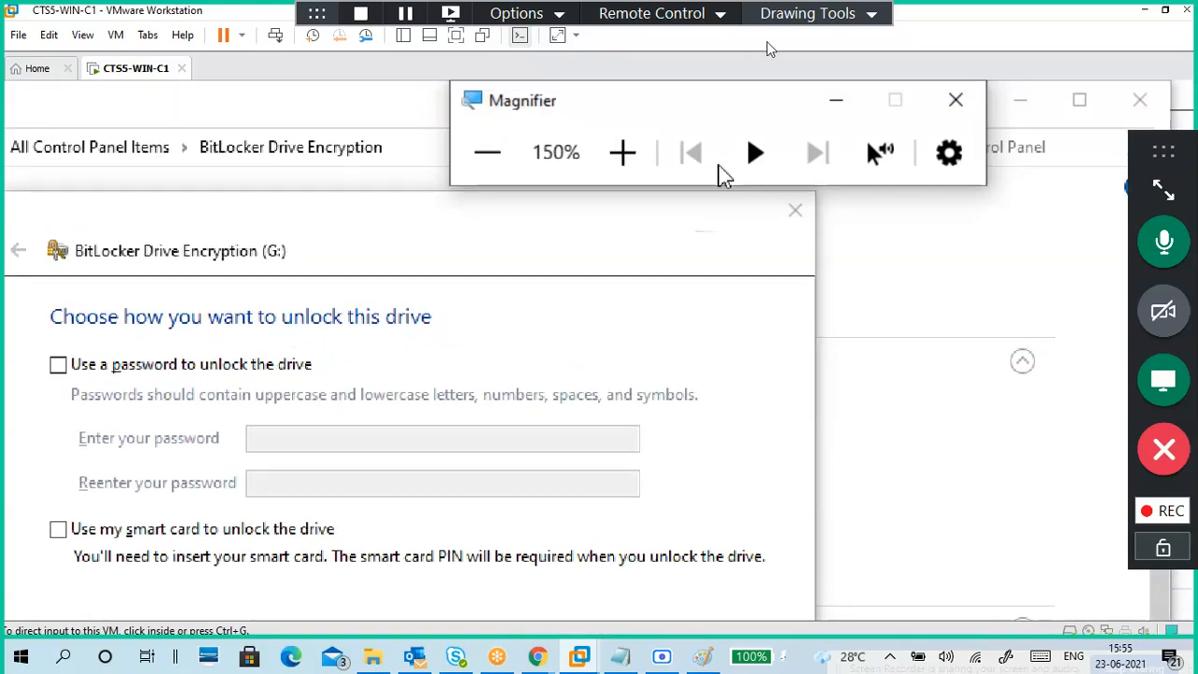
pyautogui.click(807, 13)
pyautogui.click(802, 56)
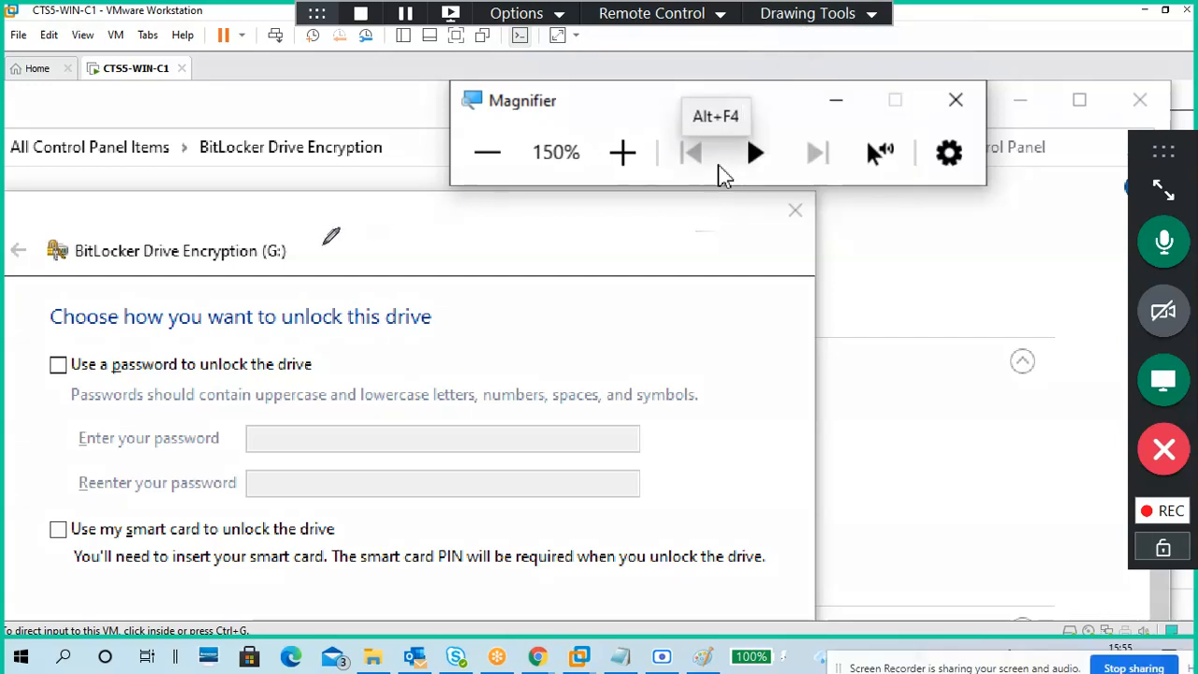
pyautogui.moveTo(73, 348)
pyautogui.mouseDown()
pyautogui.moveTo(52, 346)
pyautogui.moveTo(173, 380)
pyautogui.mouseUp()
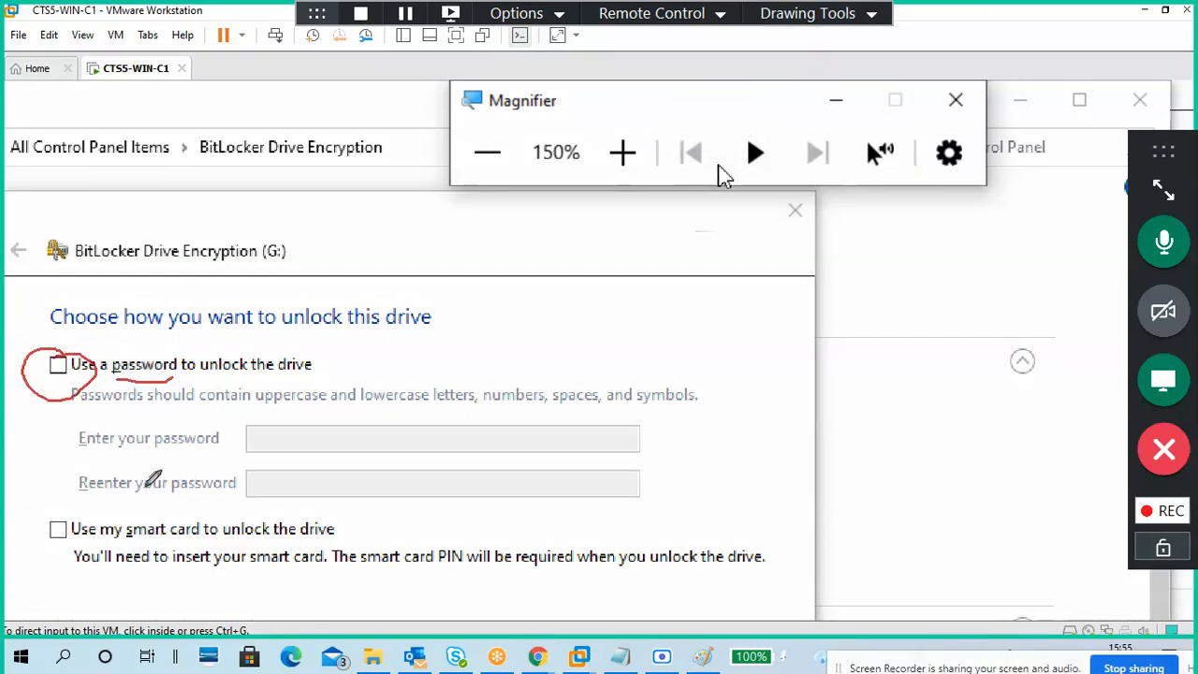
pyautogui.moveTo(101, 551); pyautogui.dragTo(212, 555)
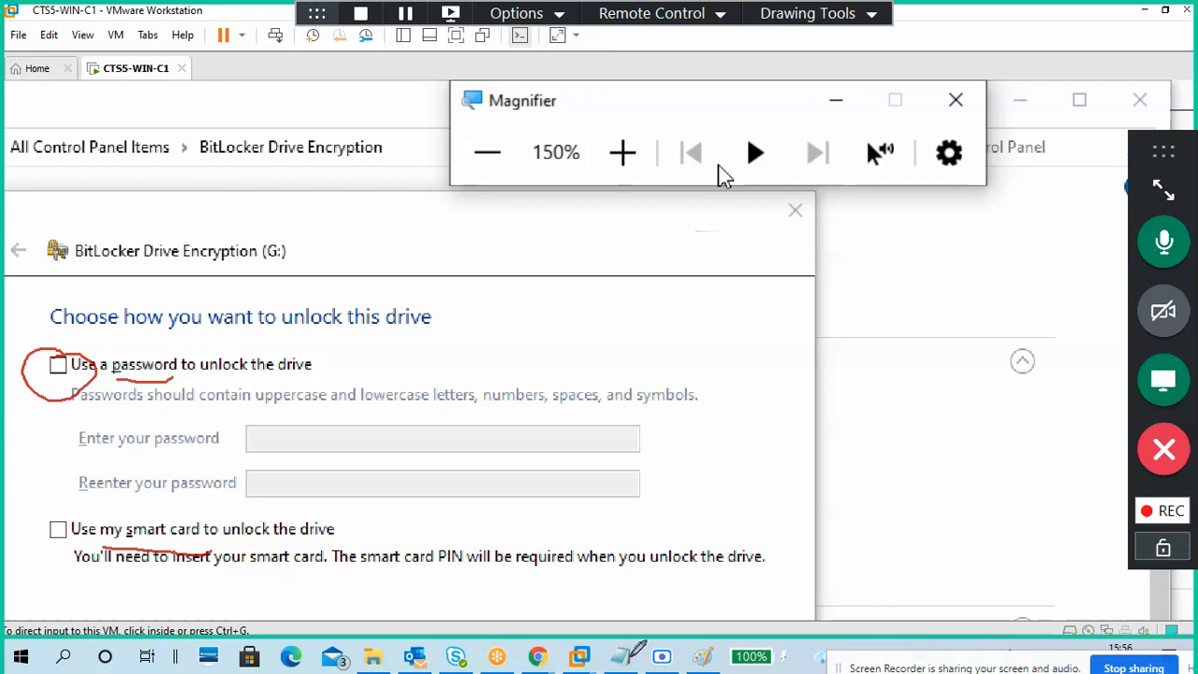
pyautogui.moveTo(173, 496)
pyautogui.mouseDown()
pyautogui.moveTo(186, 509)
pyautogui.moveTo(197, 491)
pyautogui.mouseUp()
pyautogui.moveTo(153, 335); pyautogui.dragTo(178, 328)
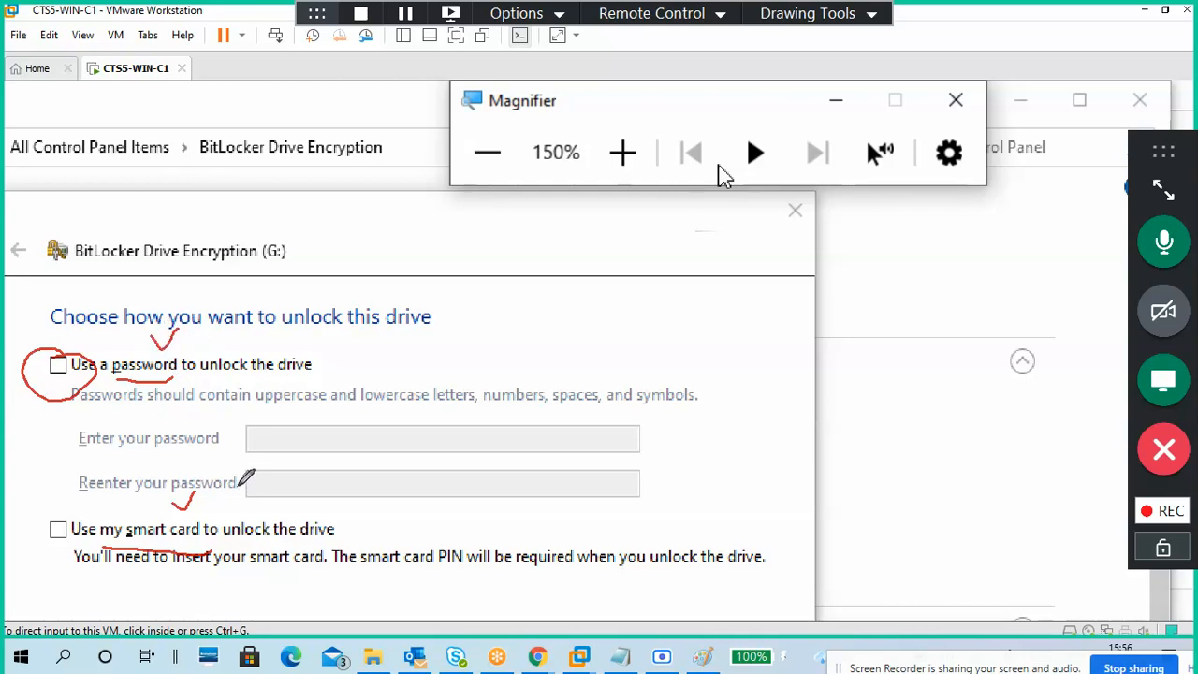
pyautogui.click(803, 15)
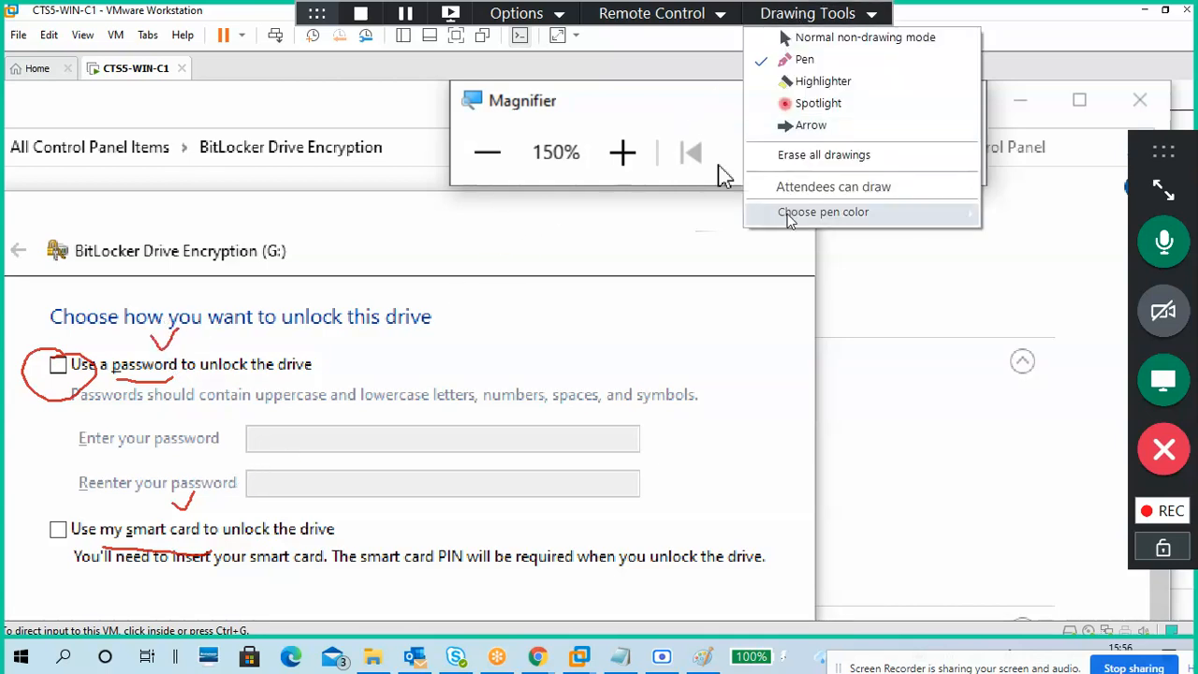
pyautogui.click(795, 155)
pyautogui.click(807, 15)
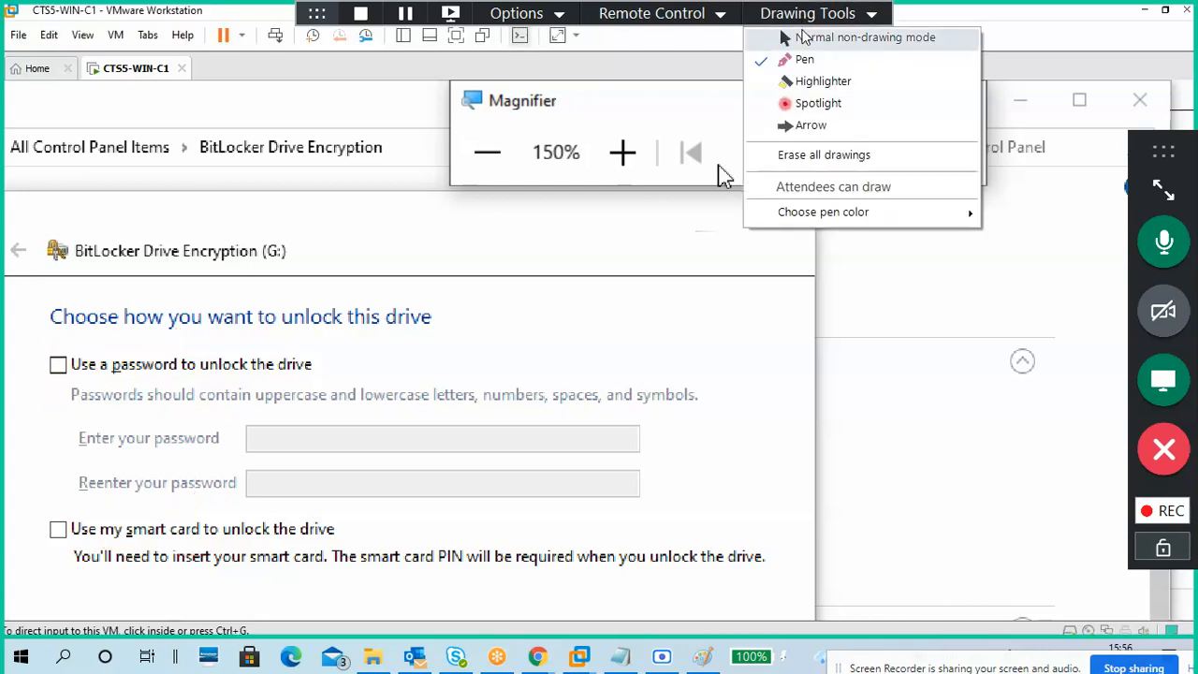
pyautogui.click(791, 35)
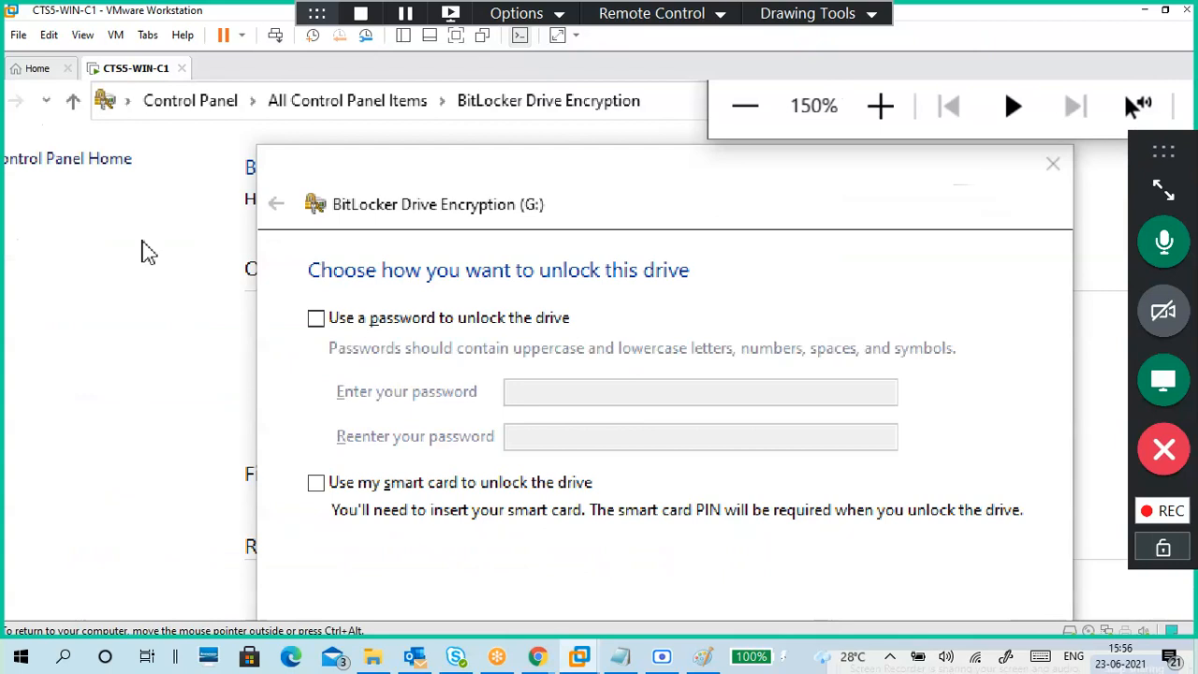
# Step: Choose password unlock for drive G:, then enter and confirm the unlock password
pyautogui.click(315, 320)
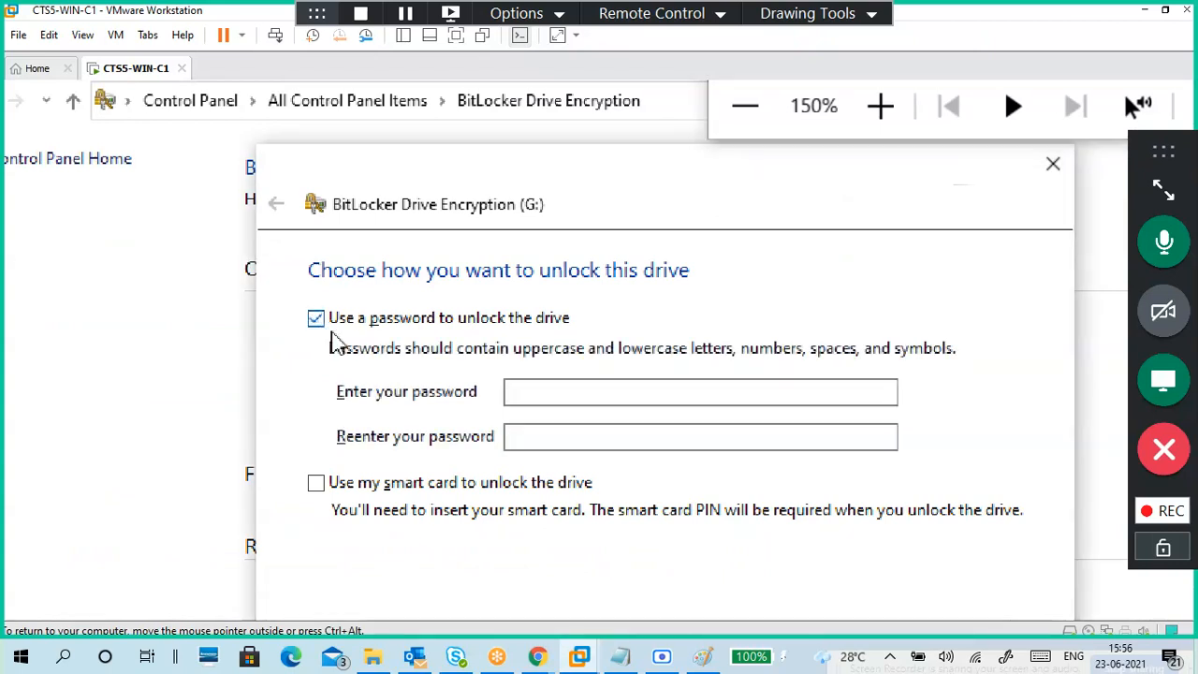
pyautogui.click(603, 394)
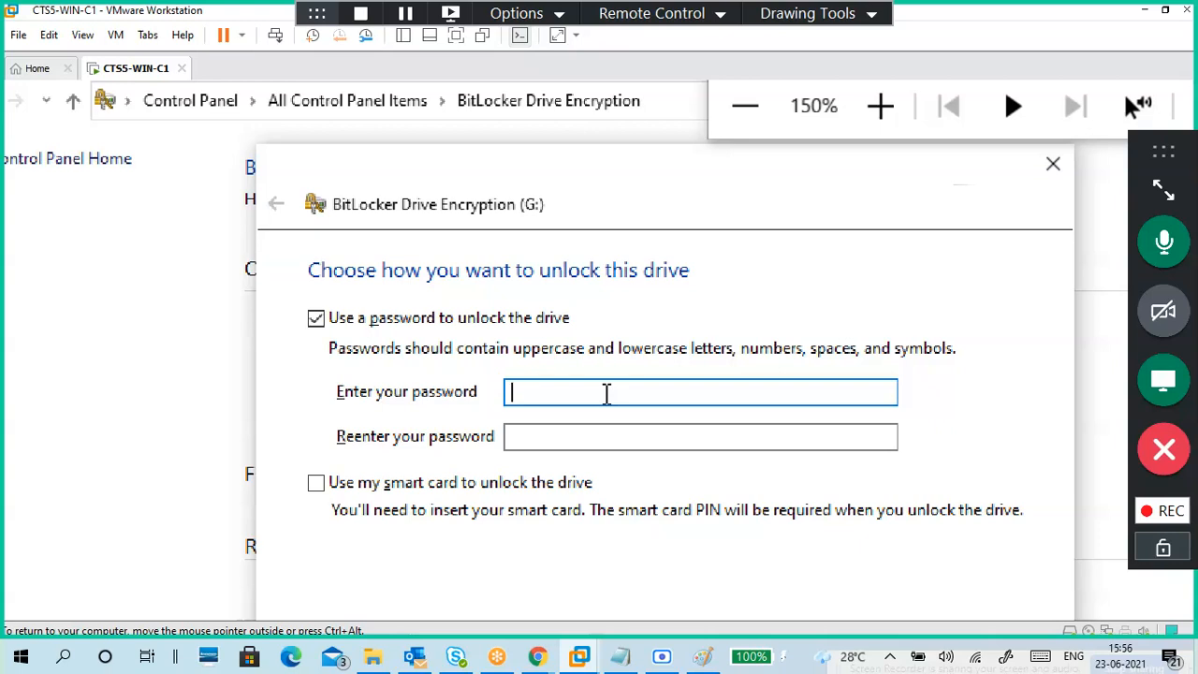
pyautogui.write('•••')
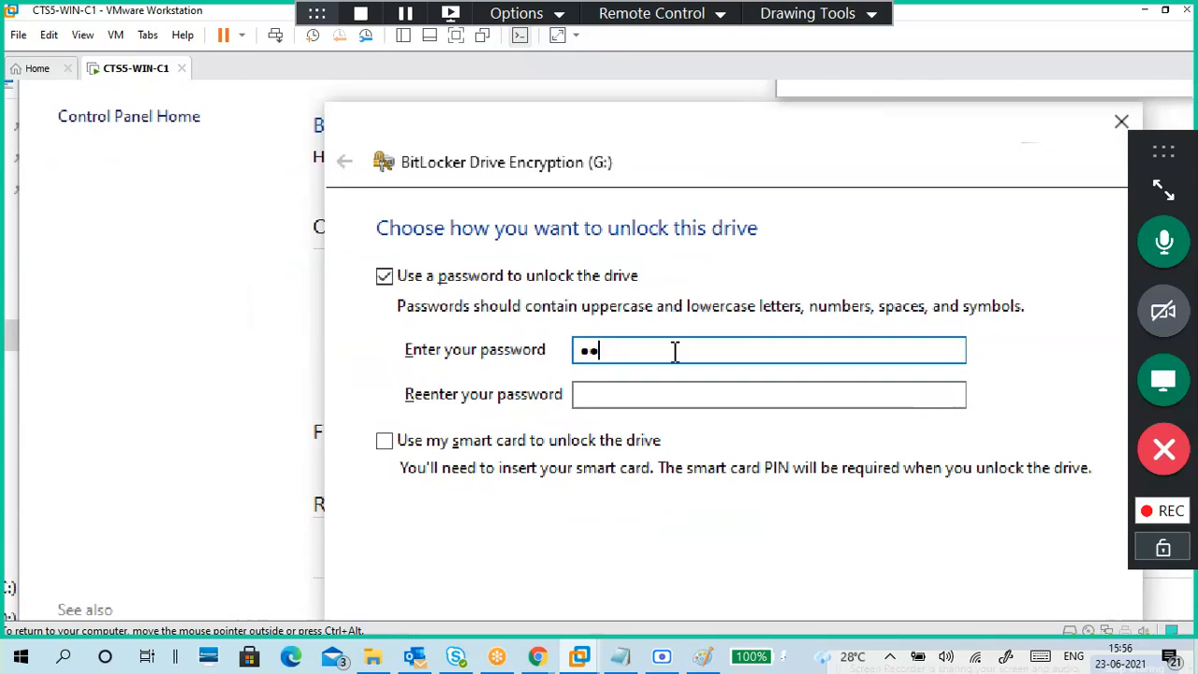
pyautogui.write('••')
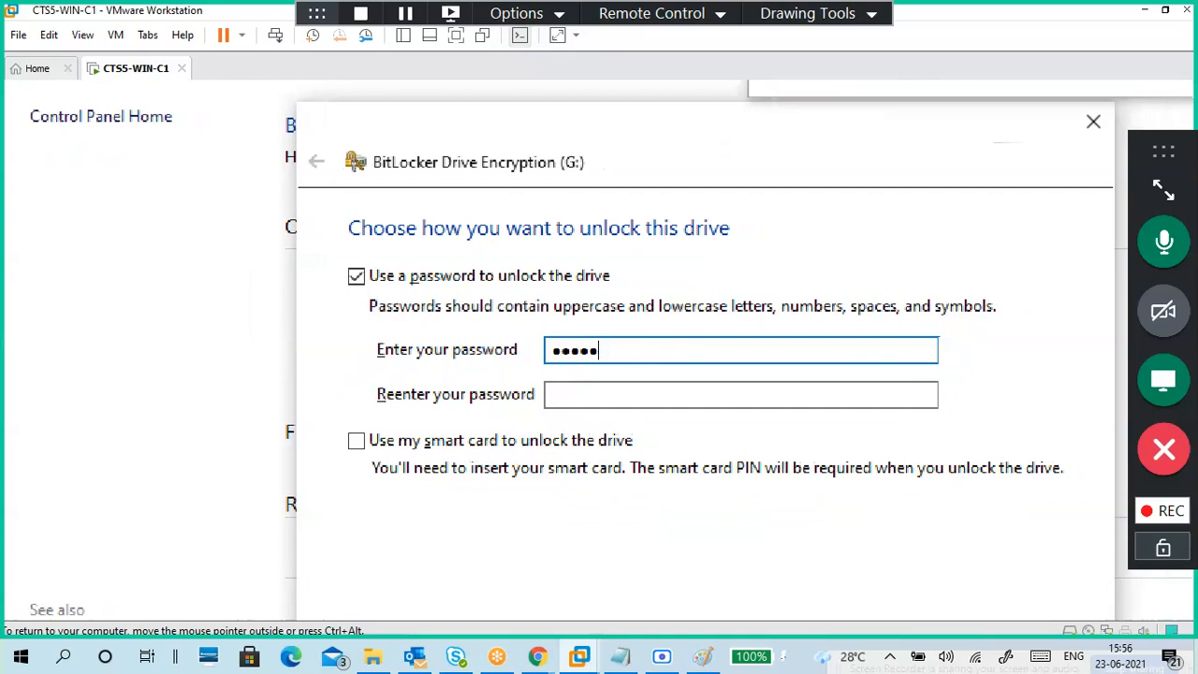
pyautogui.write('•••••')
pyautogui.press('Tab')
pyautogui.write('••••••••••')
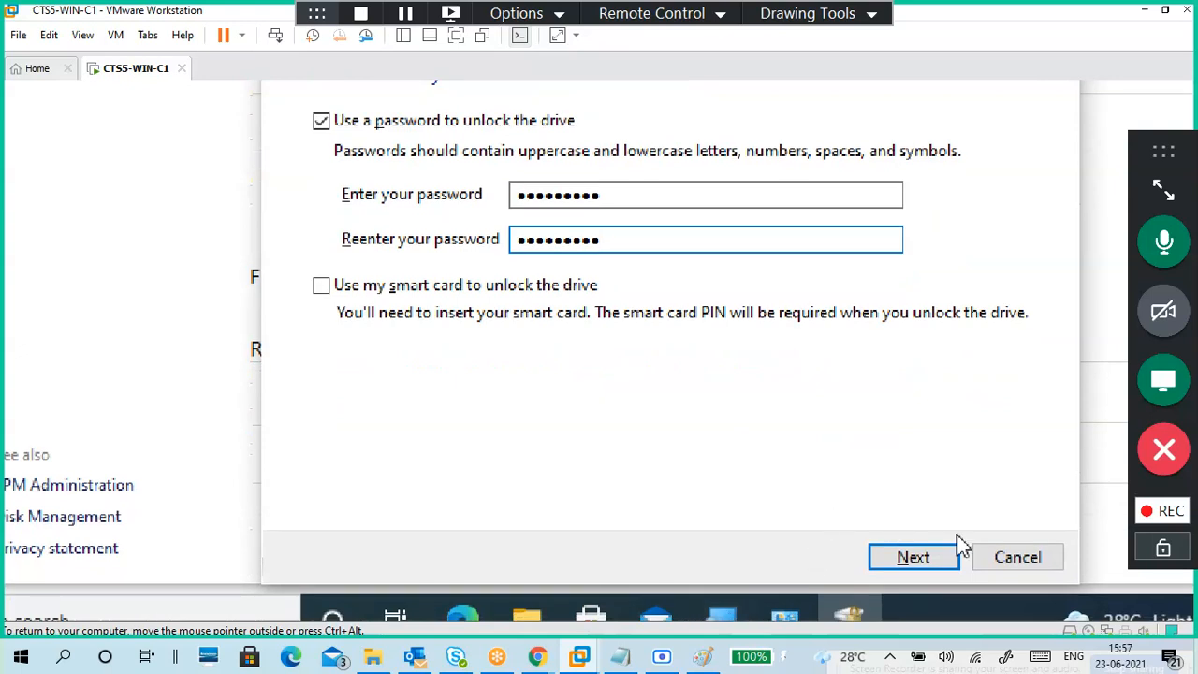
# Step: Advance the BitLocker wizard for G: to the recovery-key backup options
pyautogui.click(943, 557)
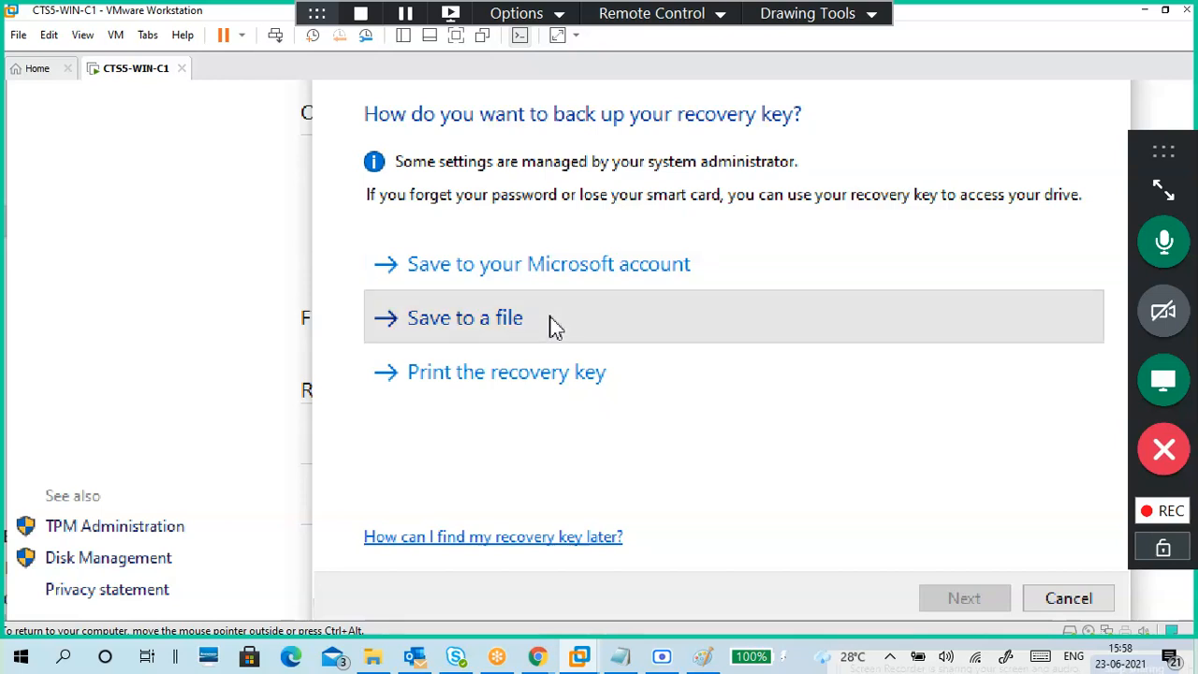
# Step: Save the G: recovery key as a text file in the Keys folder on Local Disk (C:)
pyautogui.click(552, 323)
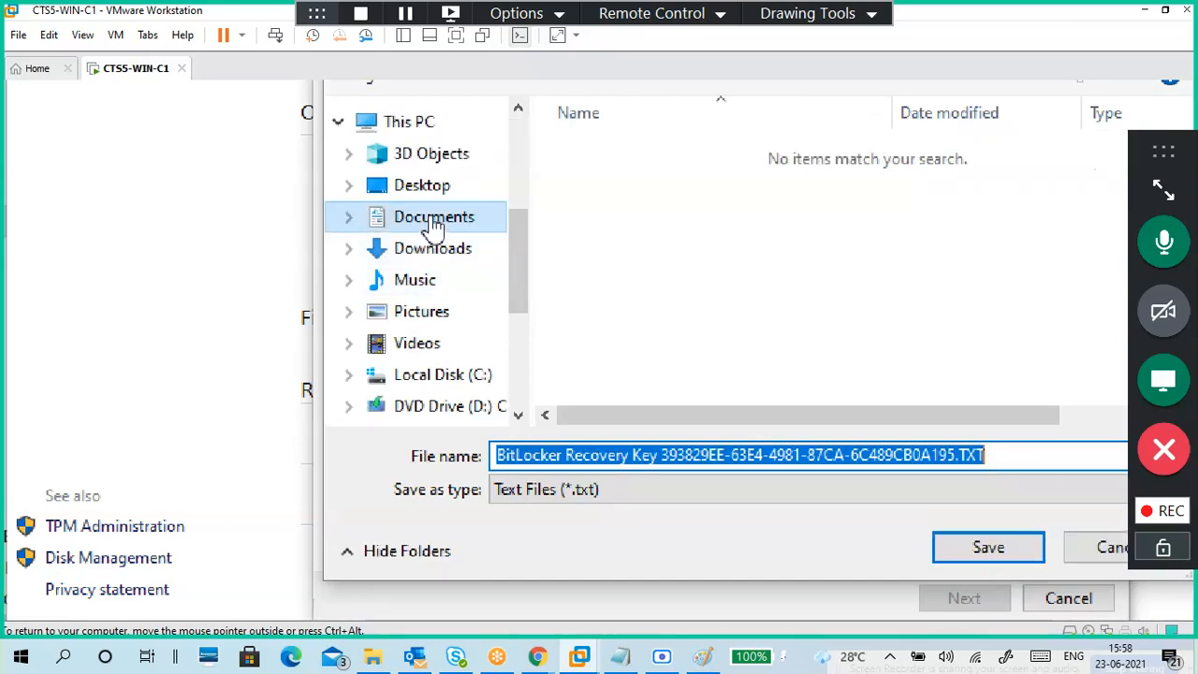
pyautogui.click(474, 372)
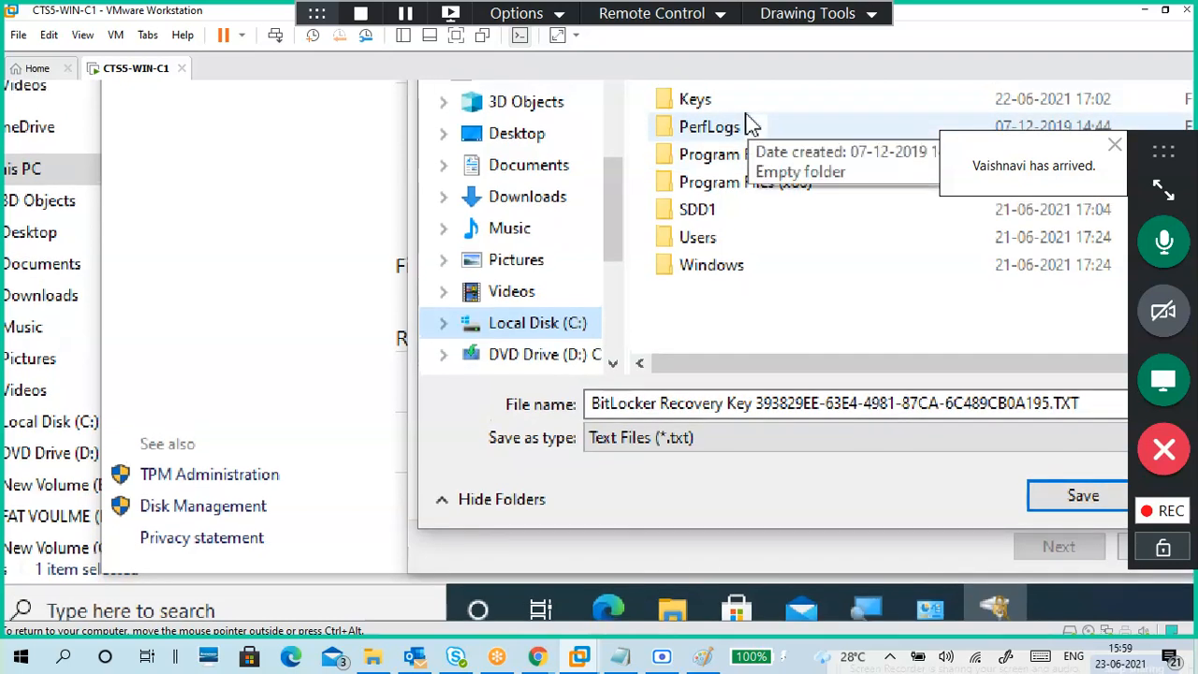
pyautogui.click(741, 101)
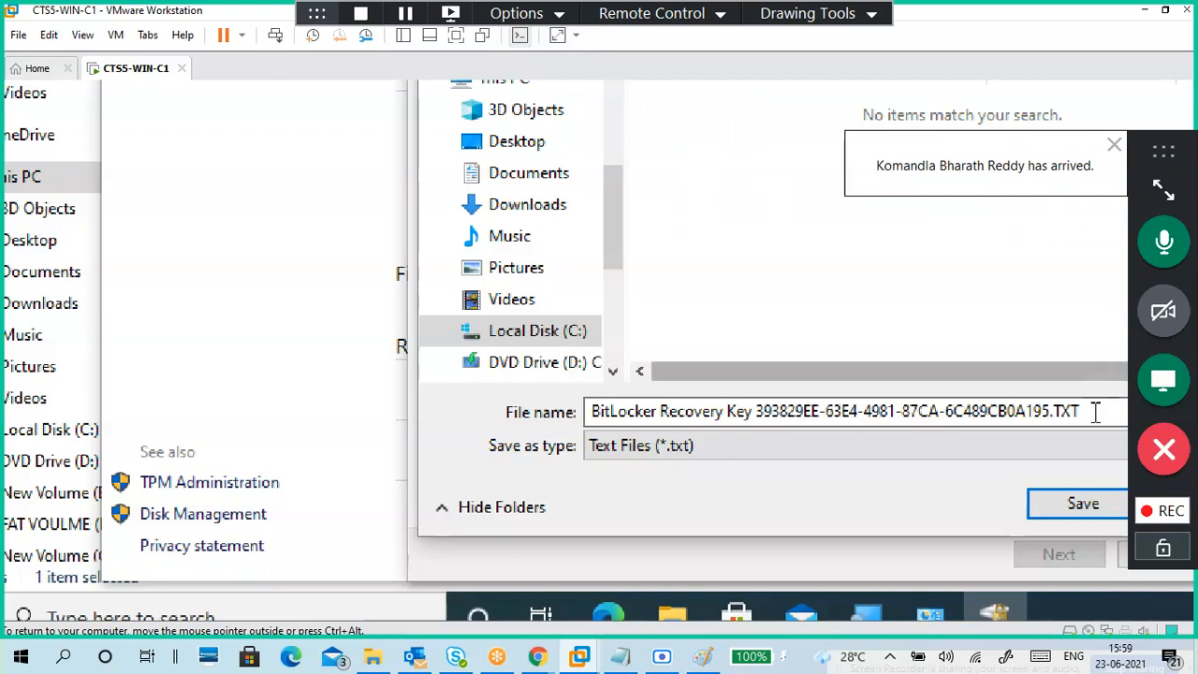
pyautogui.click(1055, 515)
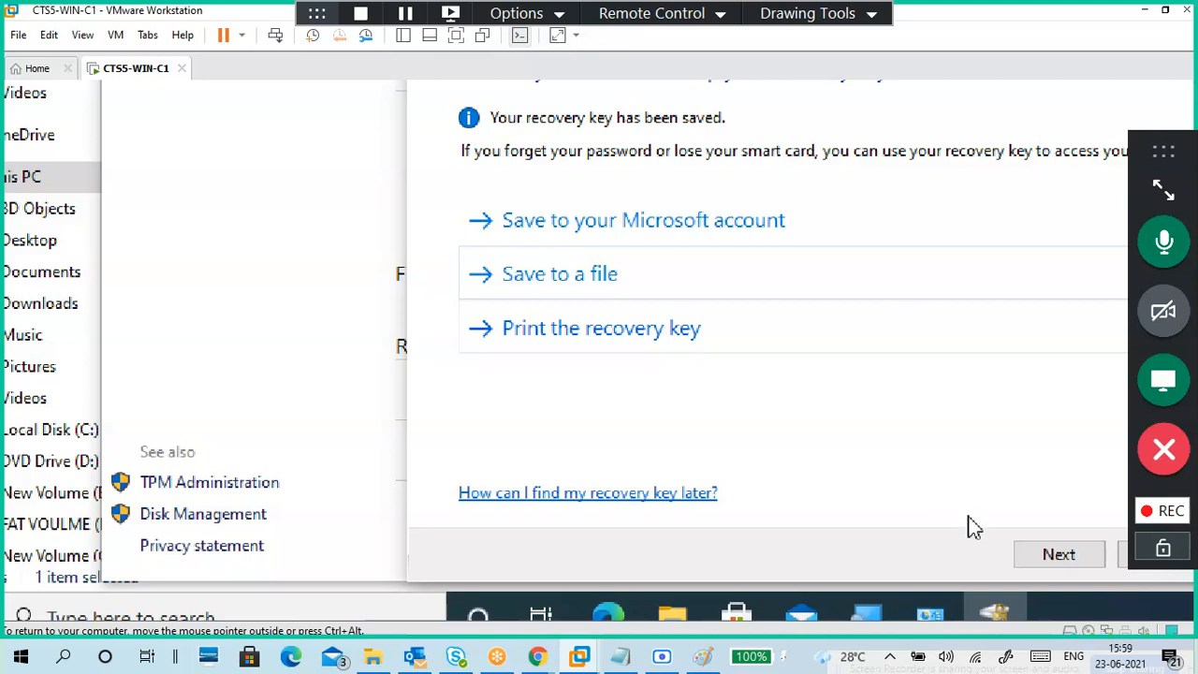
# Step: Choose 'Encrypt entire drive' and 'New encryption mode' (XTS-AES) for drive G:
pyautogui.click(1060, 569)
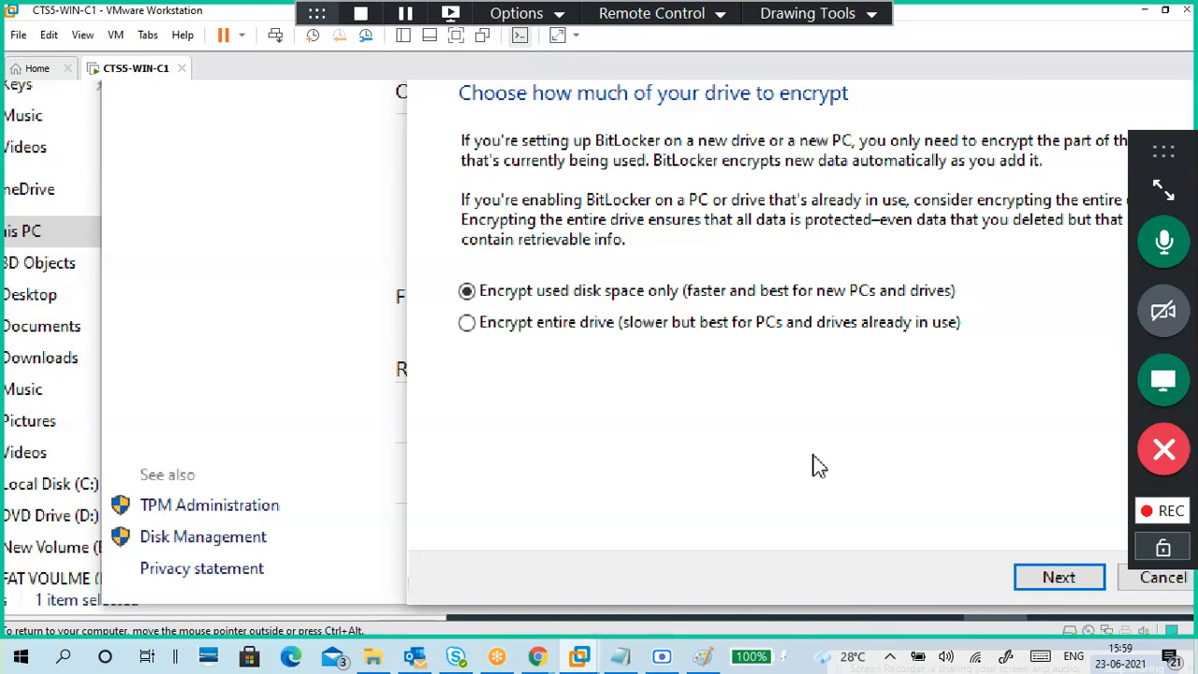
pyautogui.click(599, 321)
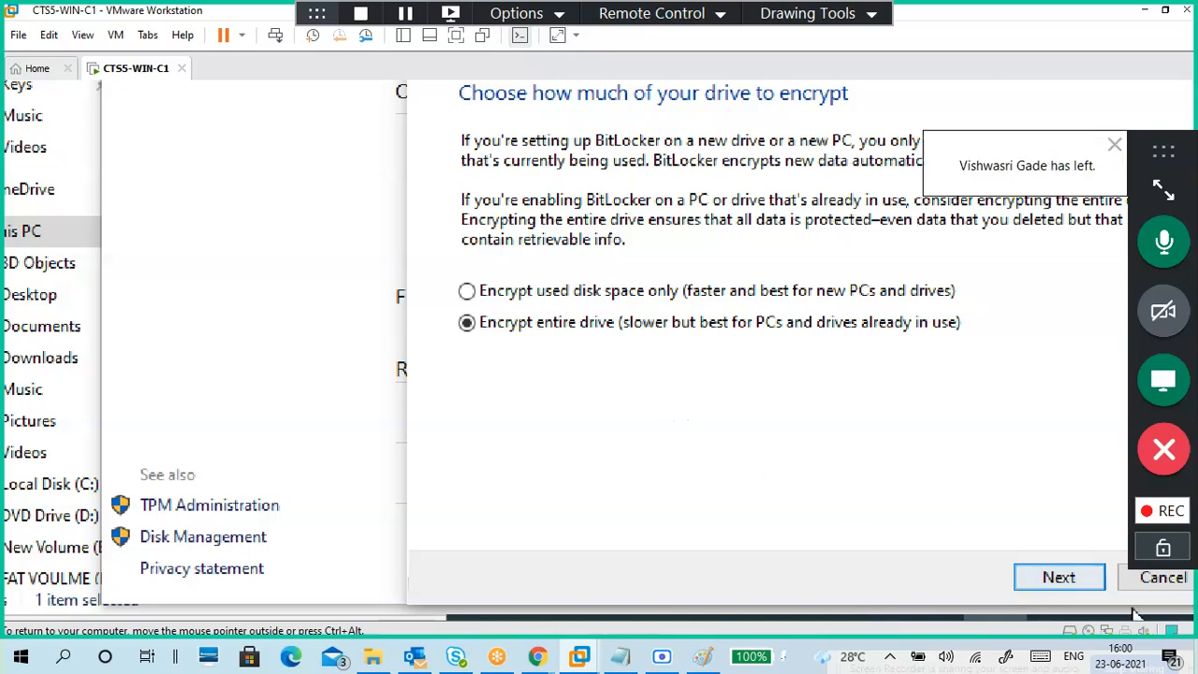
pyautogui.click(1039, 576)
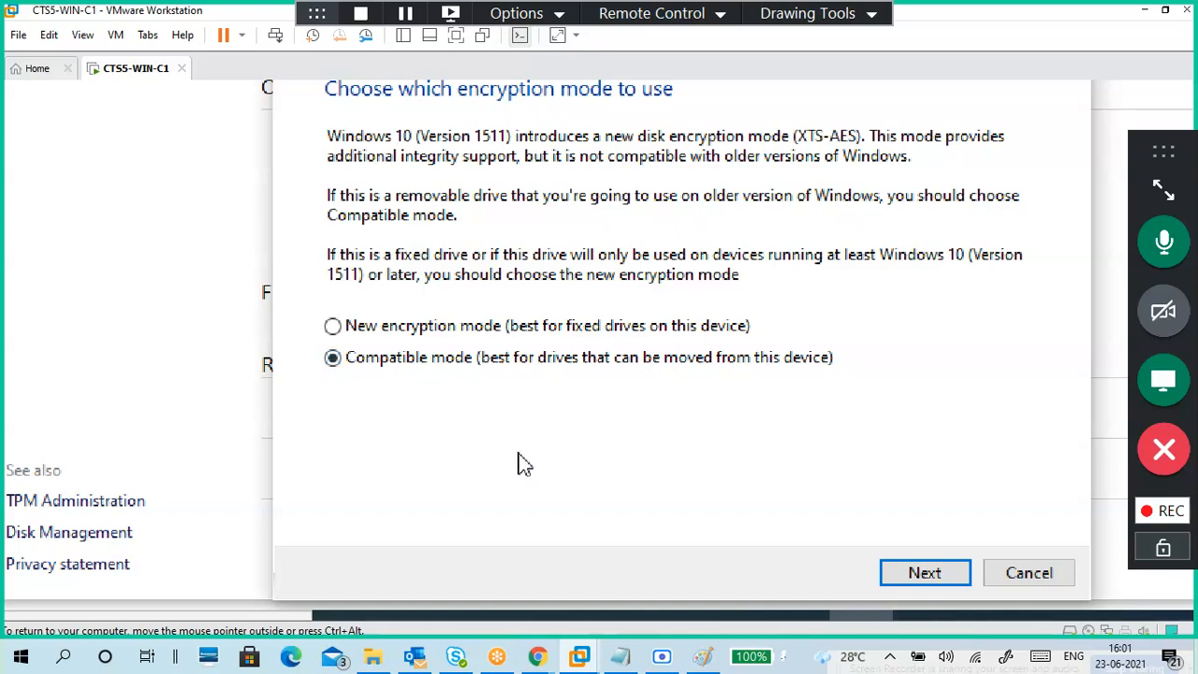
pyautogui.click(496, 339)
# Step: Confirm and start BitLocker encryption of New Volume (G:)
pyautogui.click(920, 580)
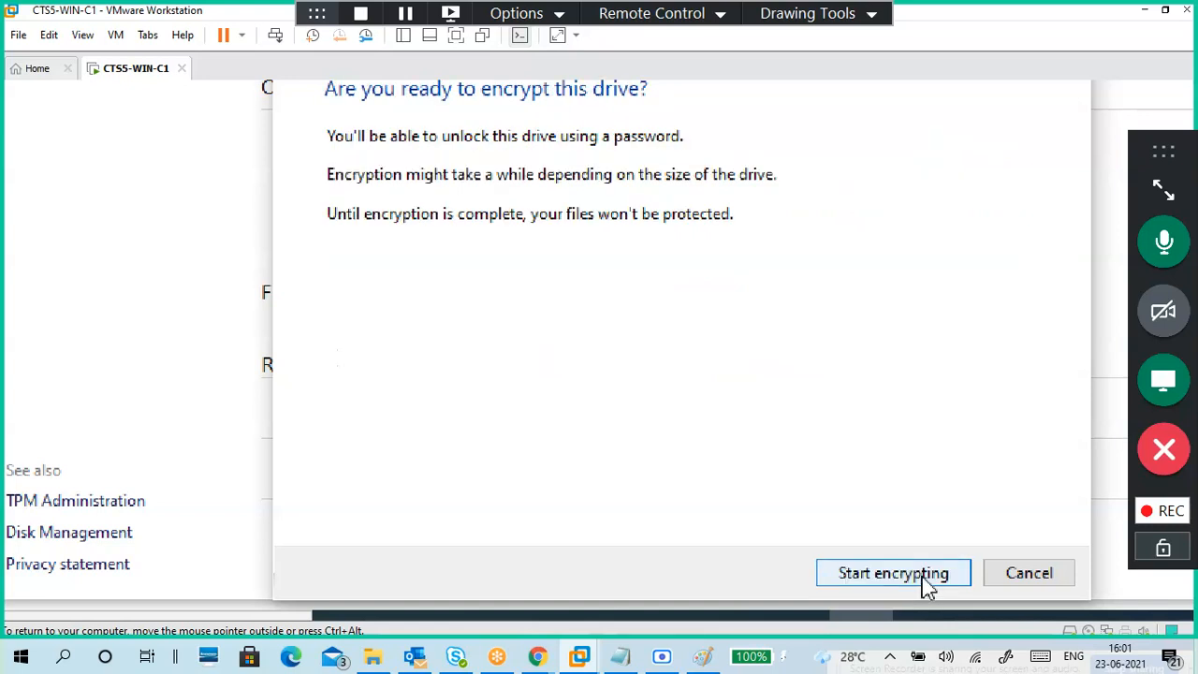
pyautogui.click(927, 580)
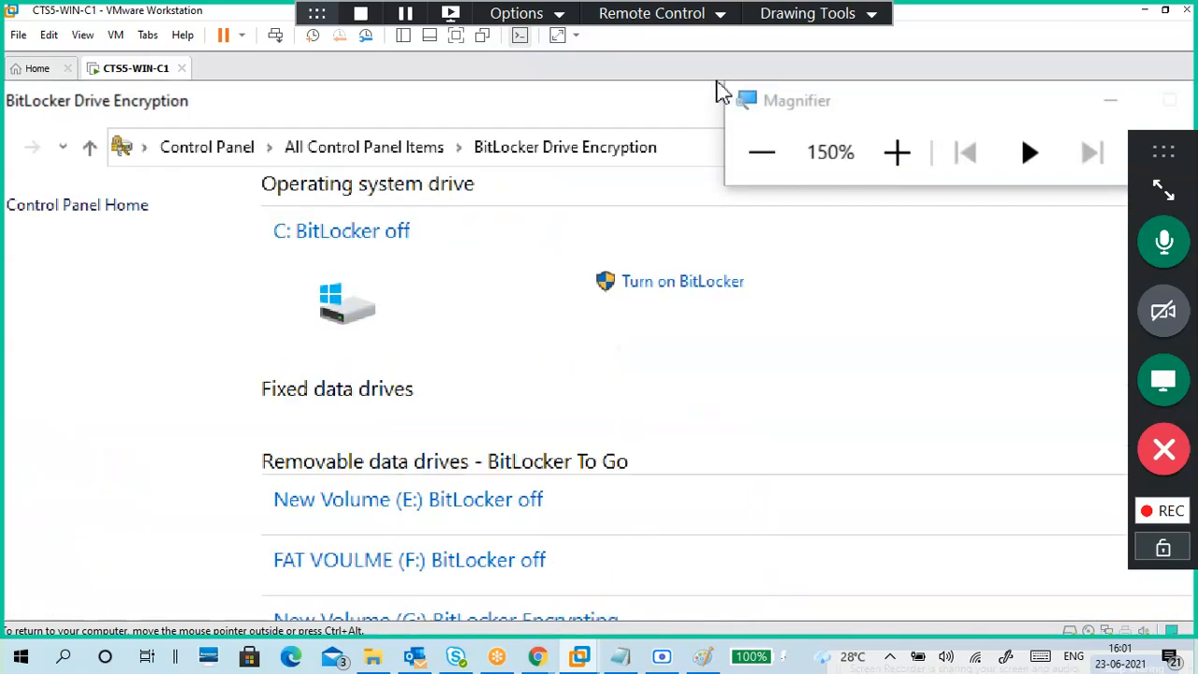
# Step: Reset magnification to 100% and minimize BitLocker settings to show G: encryption at 42.1%
pyautogui.click(760, 159)
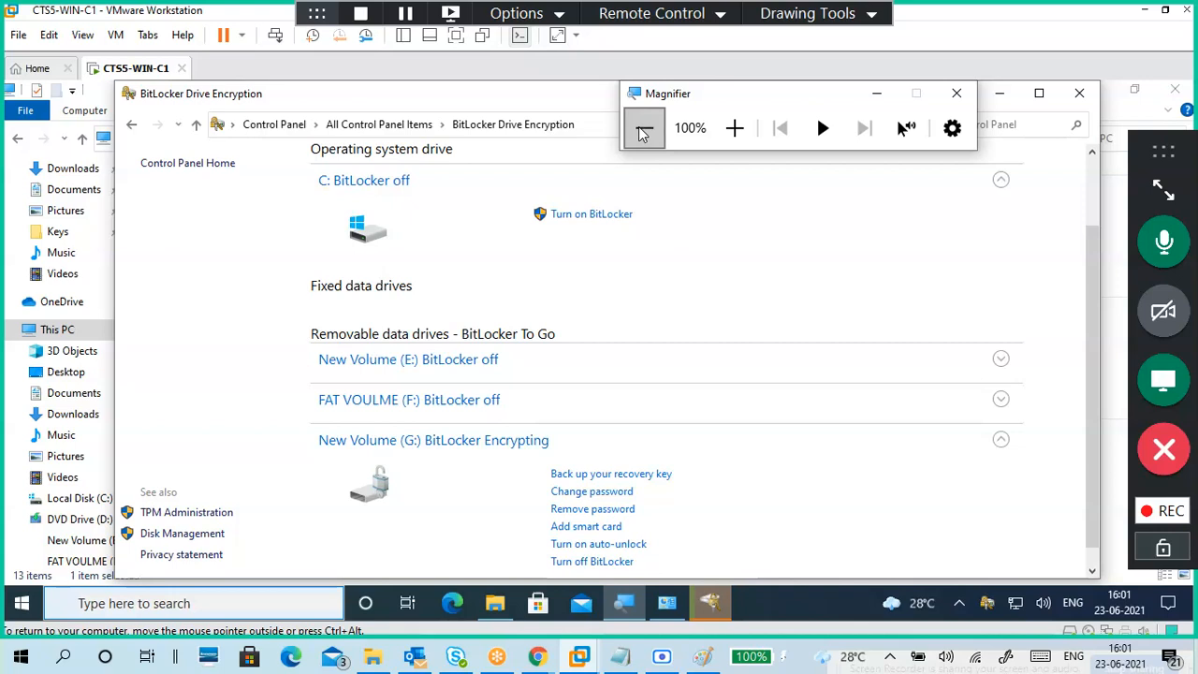
pyautogui.click(713, 603)
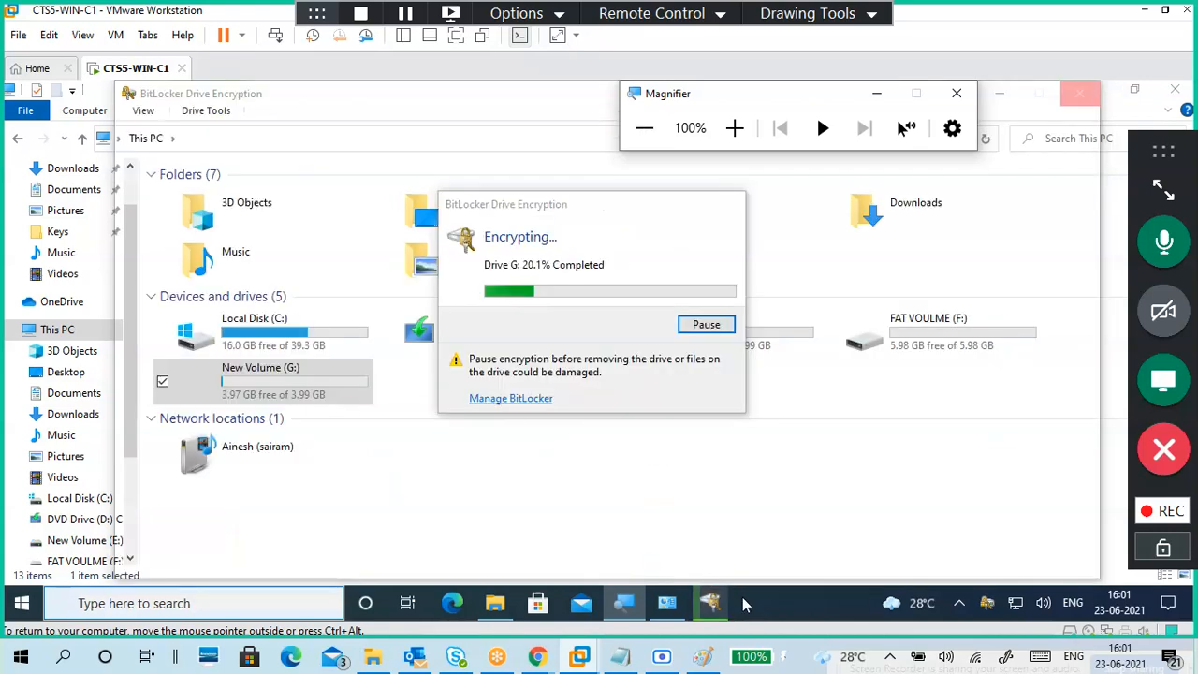
pyautogui.click(716, 604)
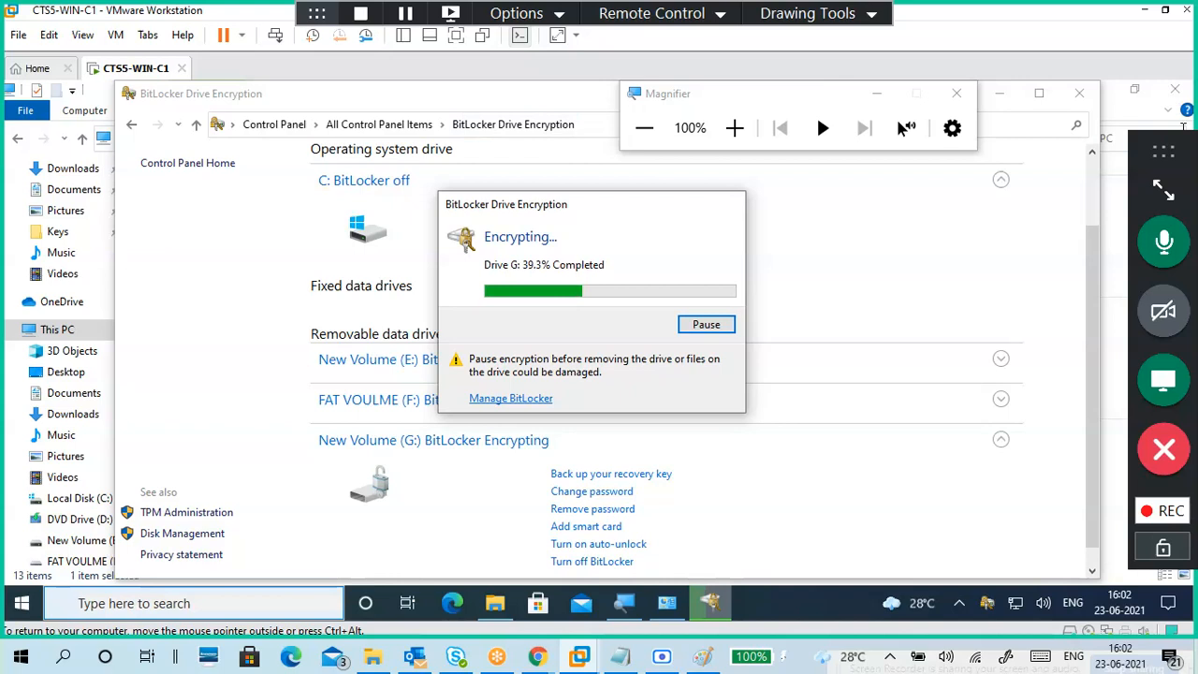
pyautogui.click(1017, 91)
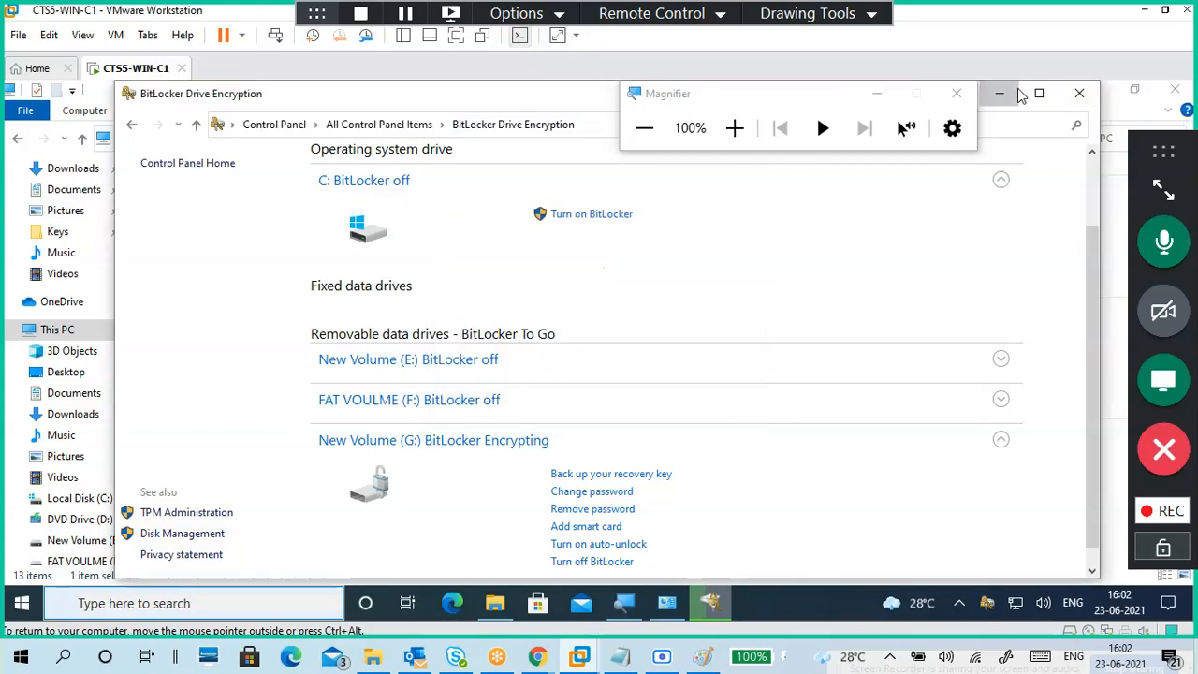
pyautogui.click(1019, 93)
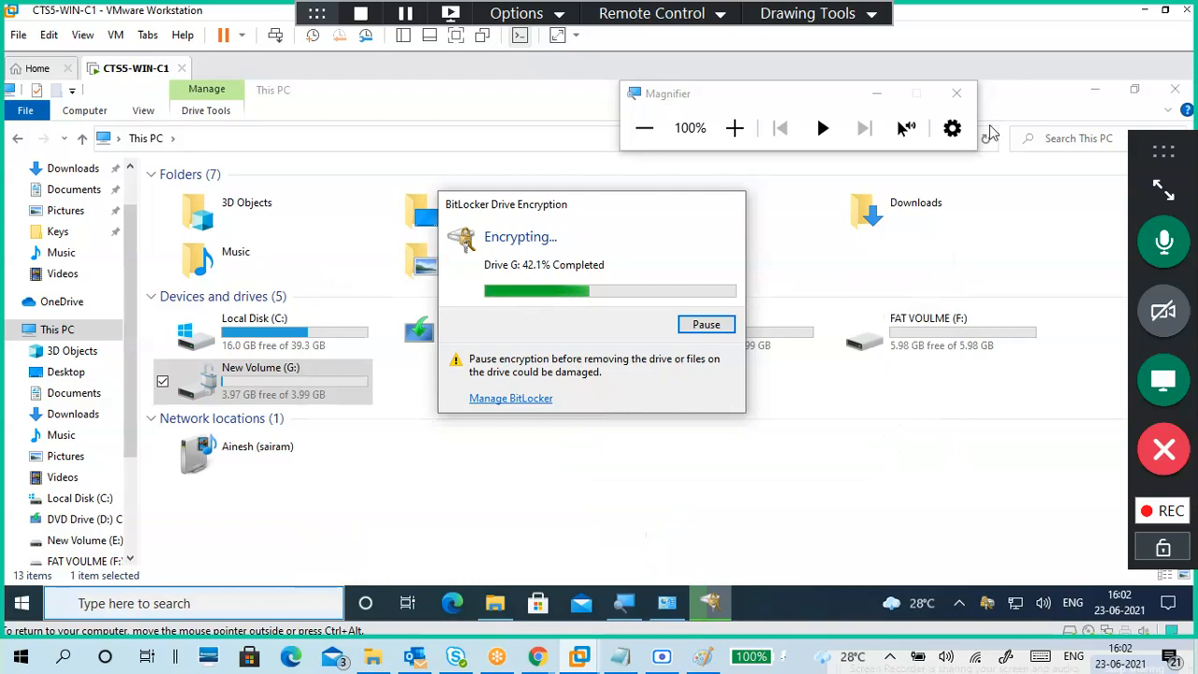
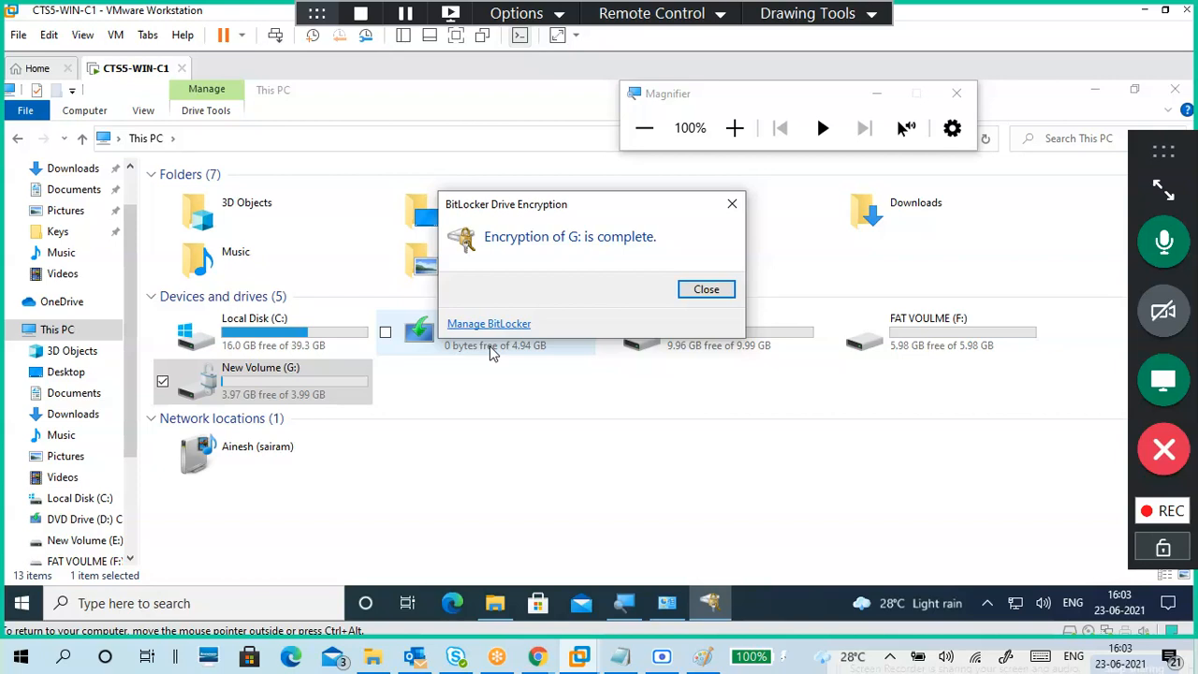
# Step: Close the 'Encryption of G: is complete' notice and zoom the guest screen in with Magnifier
pyautogui.click(729, 289)
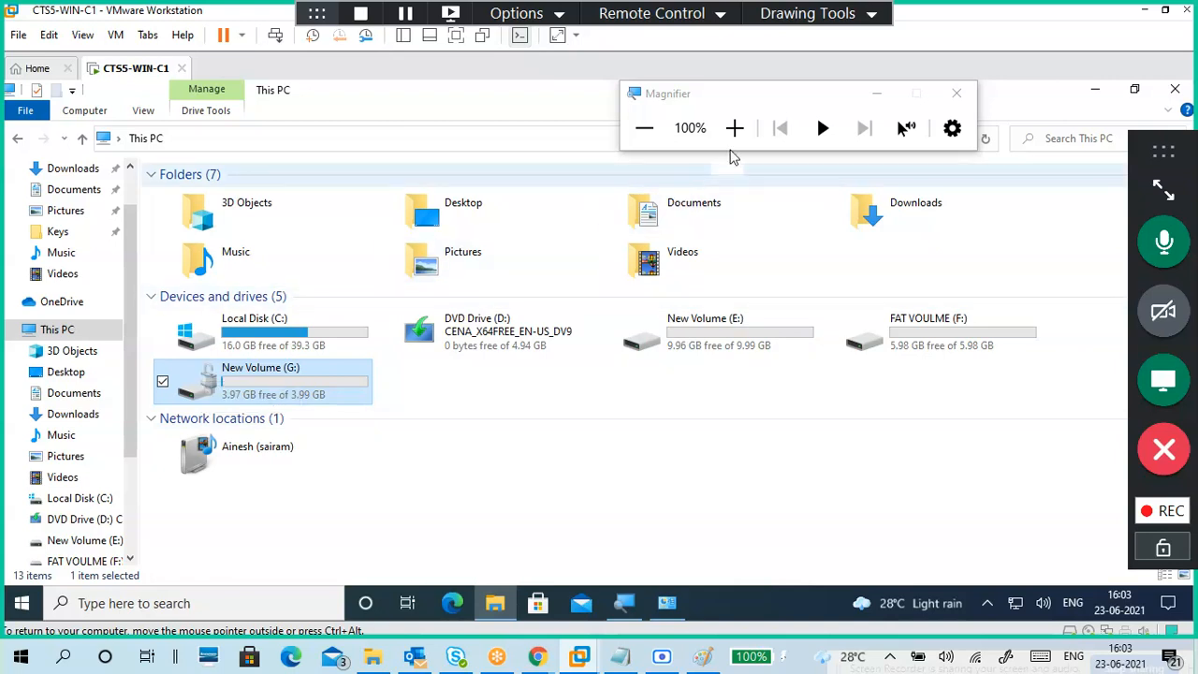
pyautogui.click(759, 128)
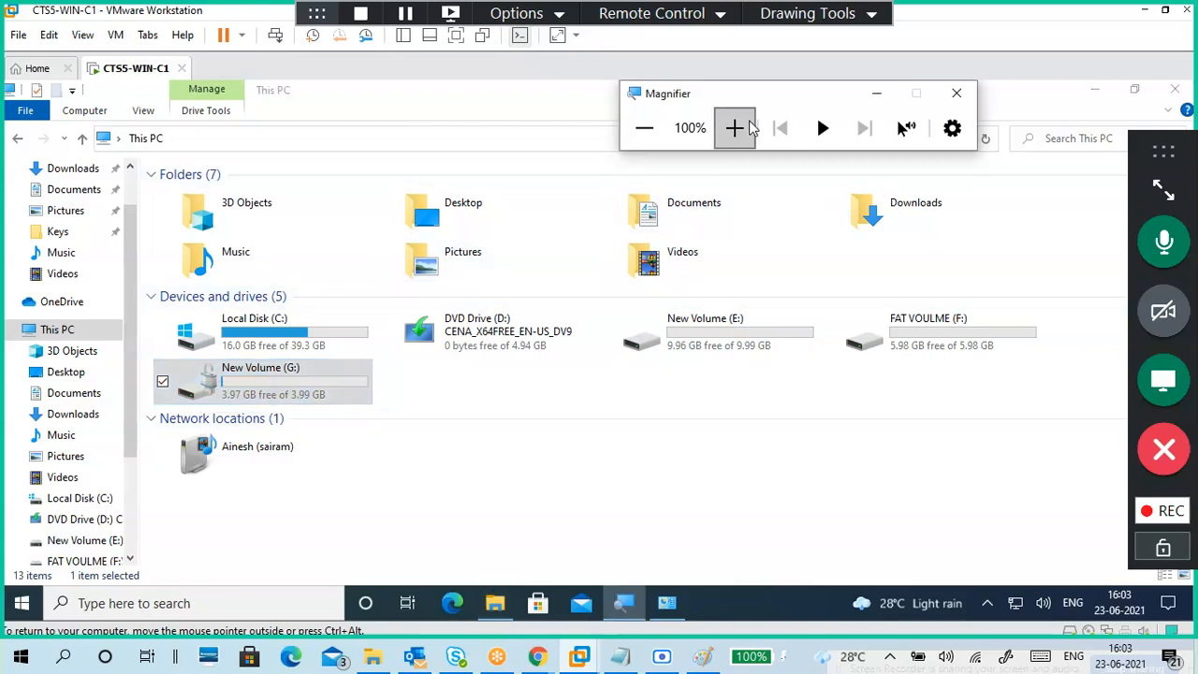
pyautogui.click(737, 128)
pyautogui.click(737, 128)
pyautogui.click(737, 129)
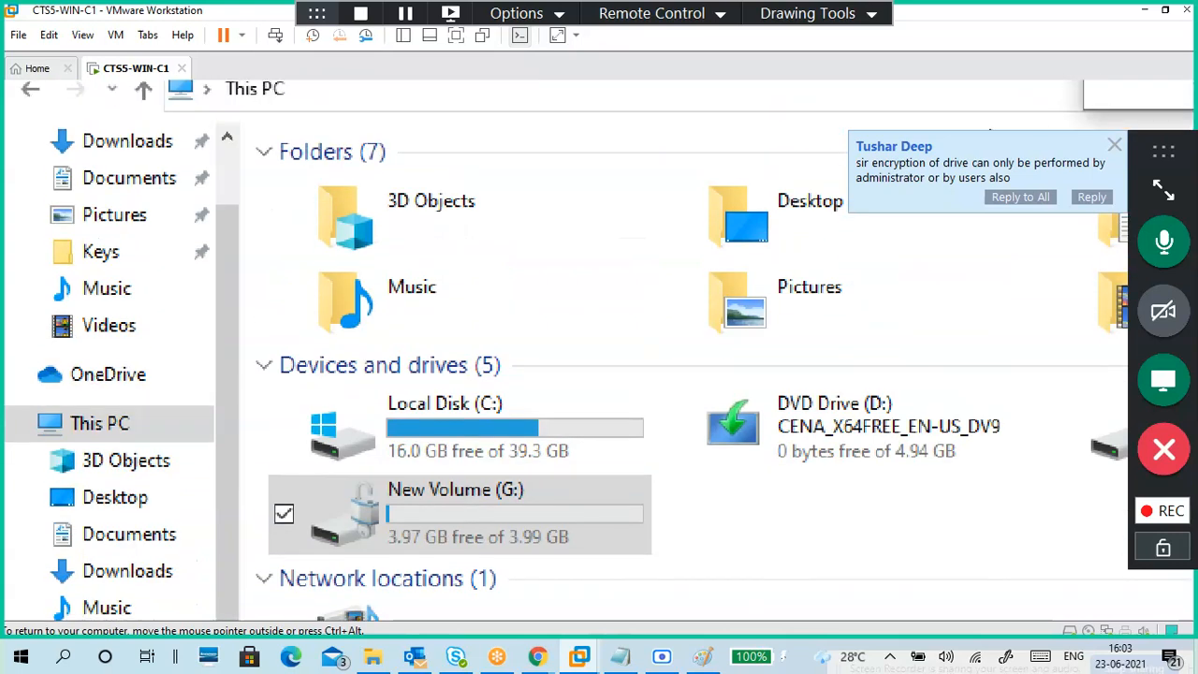
# Step: Reset magnification to 100%, move the Magnifier window right, and bring back BitLocker Drive Encryption
pyautogui.press('super+plus')
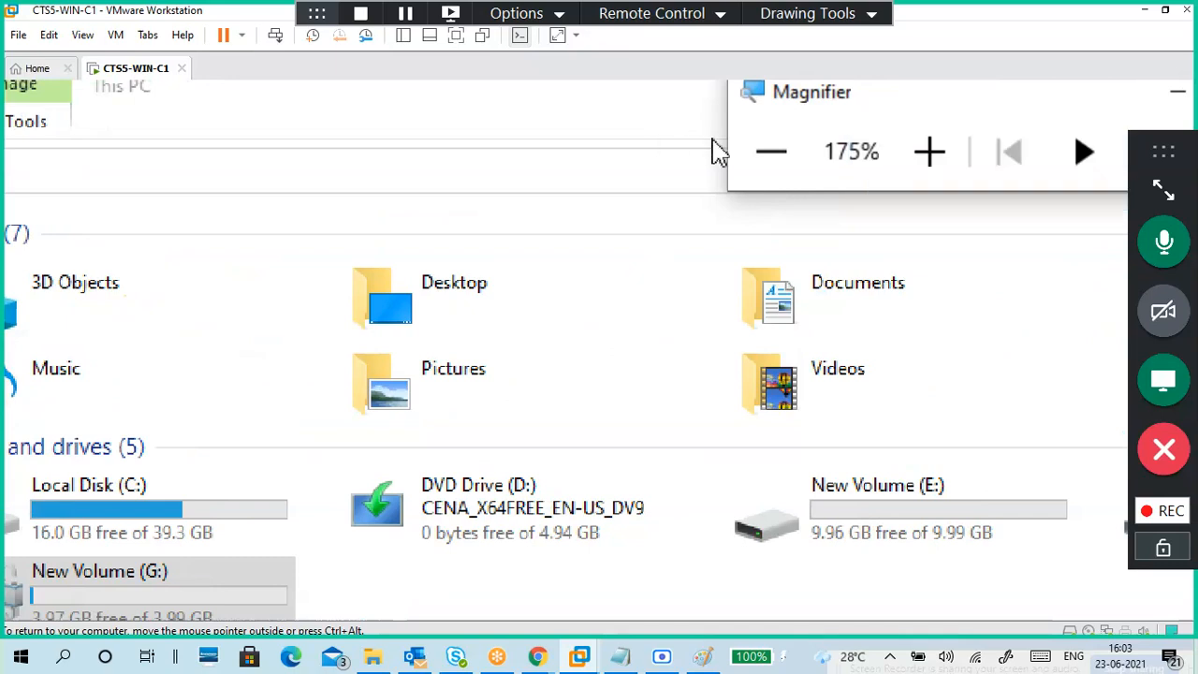
pyautogui.click(771, 152)
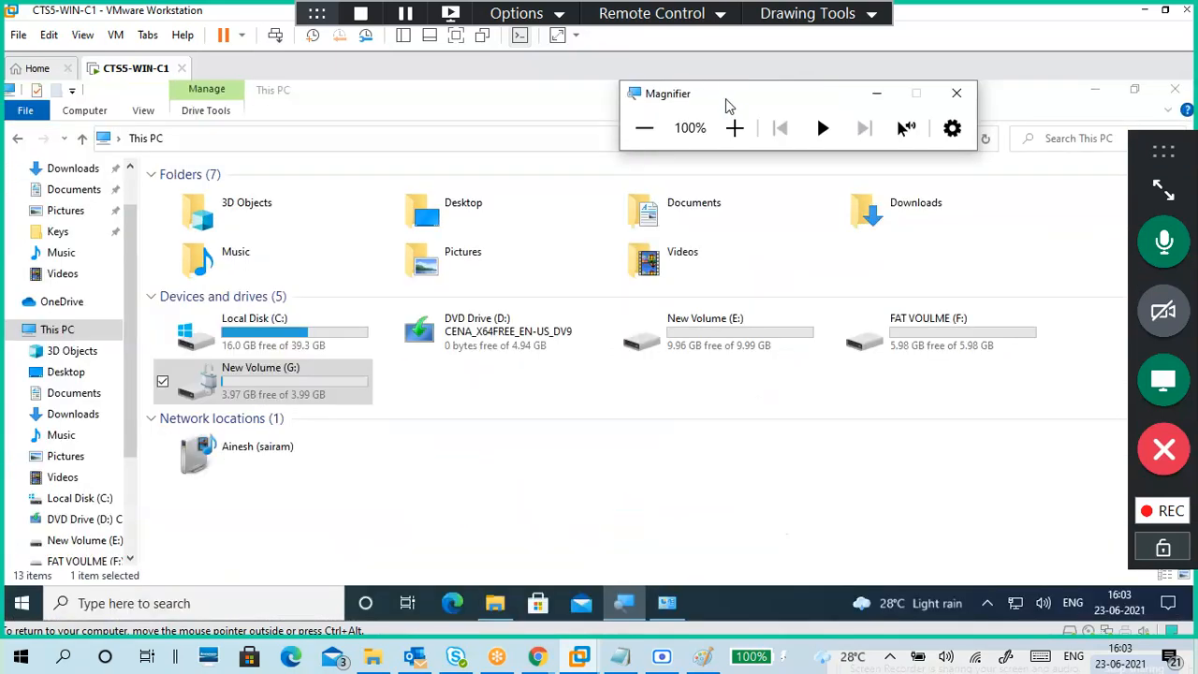
pyautogui.moveTo(738, 101); pyautogui.dragTo(758, 100)
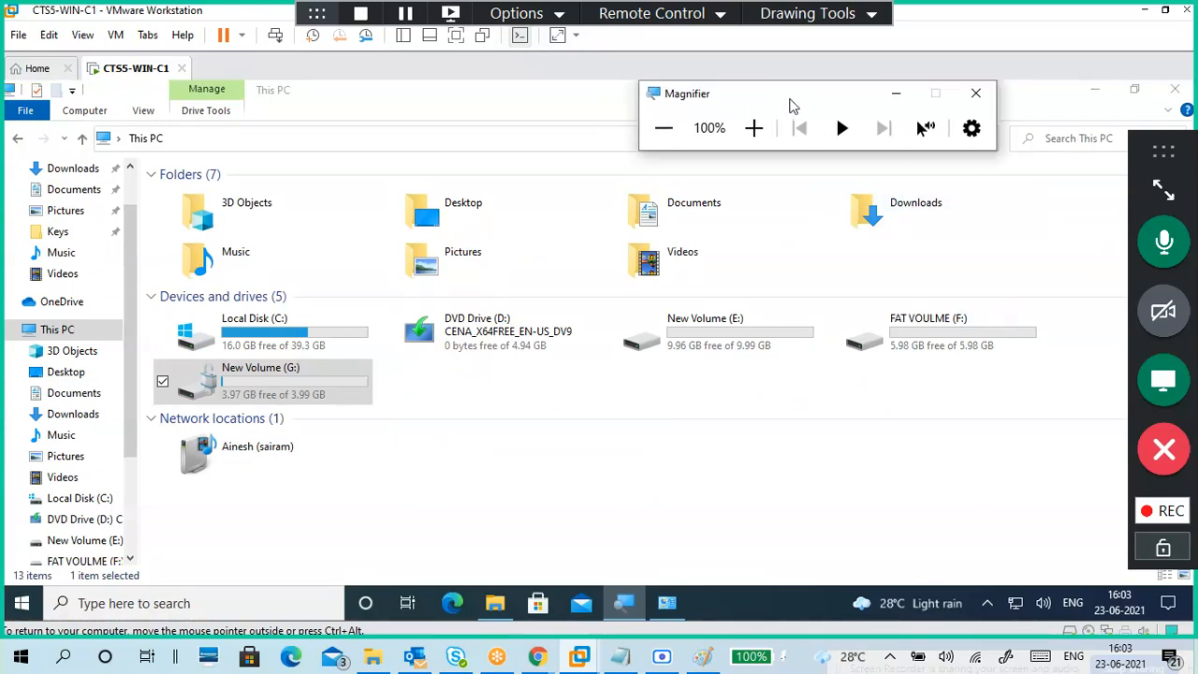
pyautogui.moveTo(783, 93); pyautogui.dragTo(1073, 91)
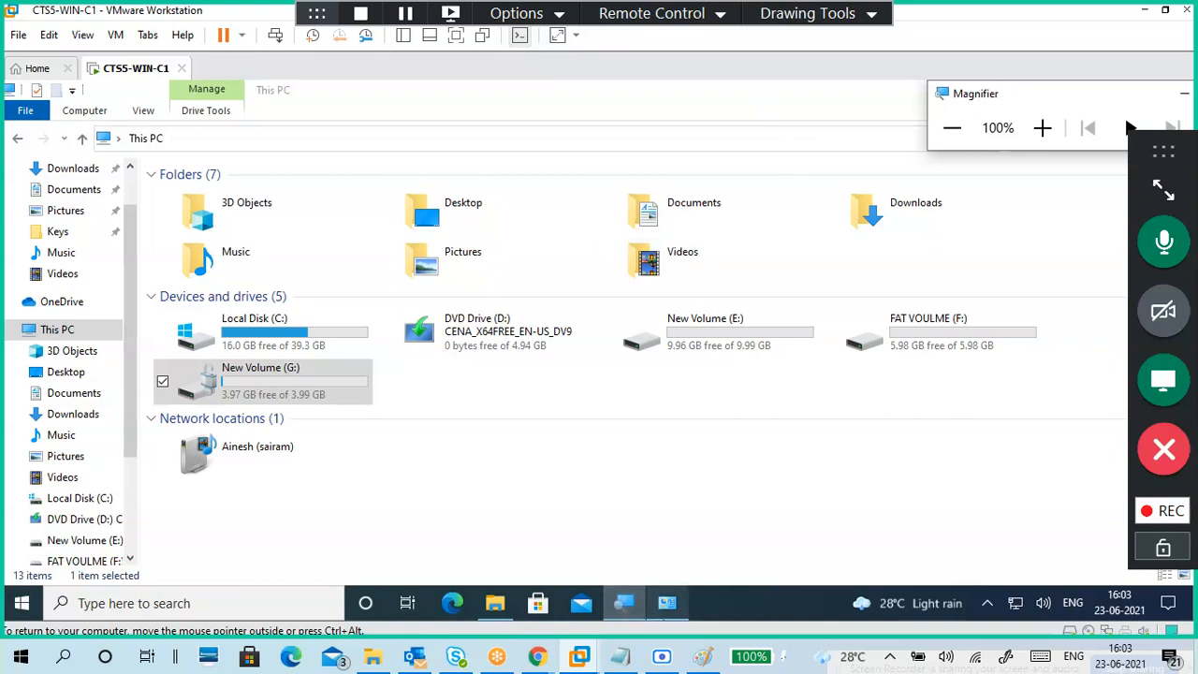
pyautogui.click(625, 604)
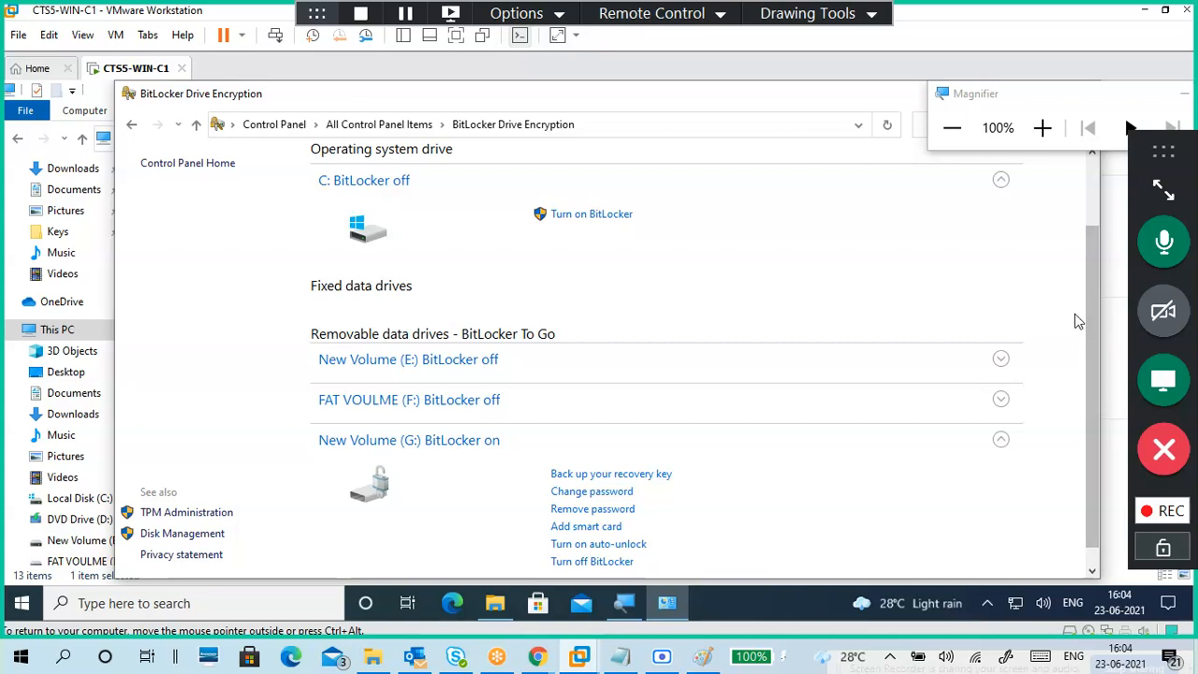
# Step: Review G: showing BitLocker on at 150% zoom, reset to 100%, and close the BitLocker window
pyautogui.moveTo(1088, 321); pyautogui.dragTo(1102, 428)
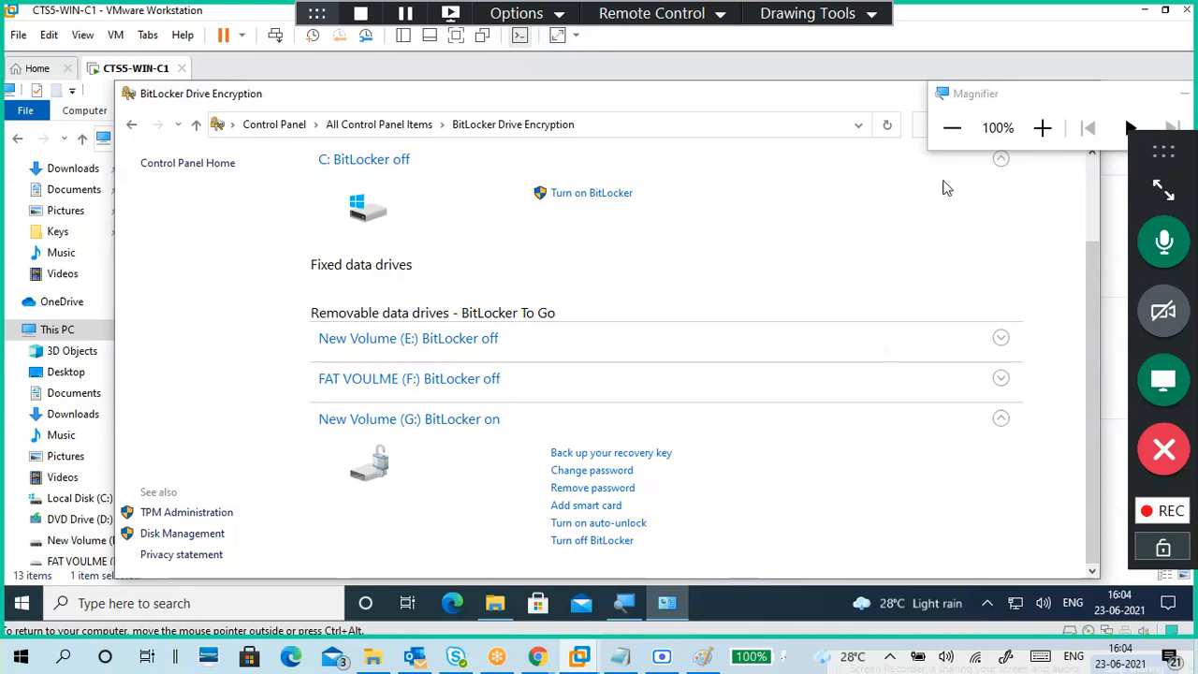
pyautogui.click(1037, 134)
pyautogui.click(1037, 133)
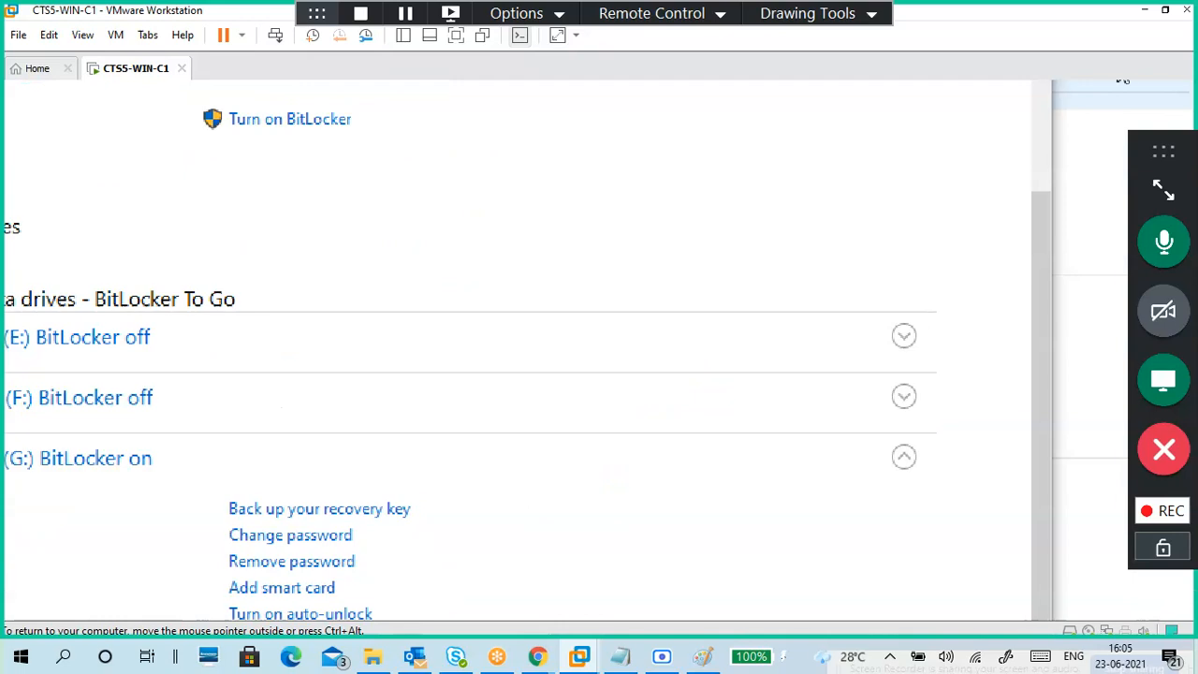
pyautogui.click(842, 158)
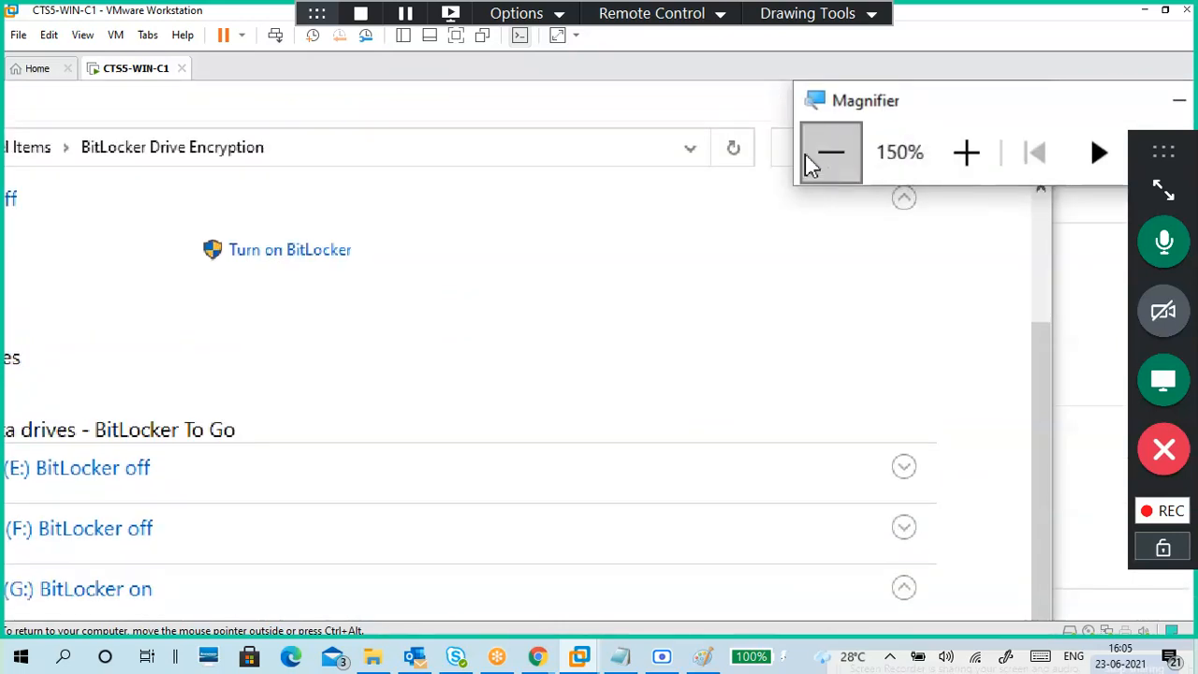
pyautogui.click(820, 157)
pyautogui.click(947, 127)
pyautogui.moveTo(1036, 98); pyautogui.dragTo(737, 182)
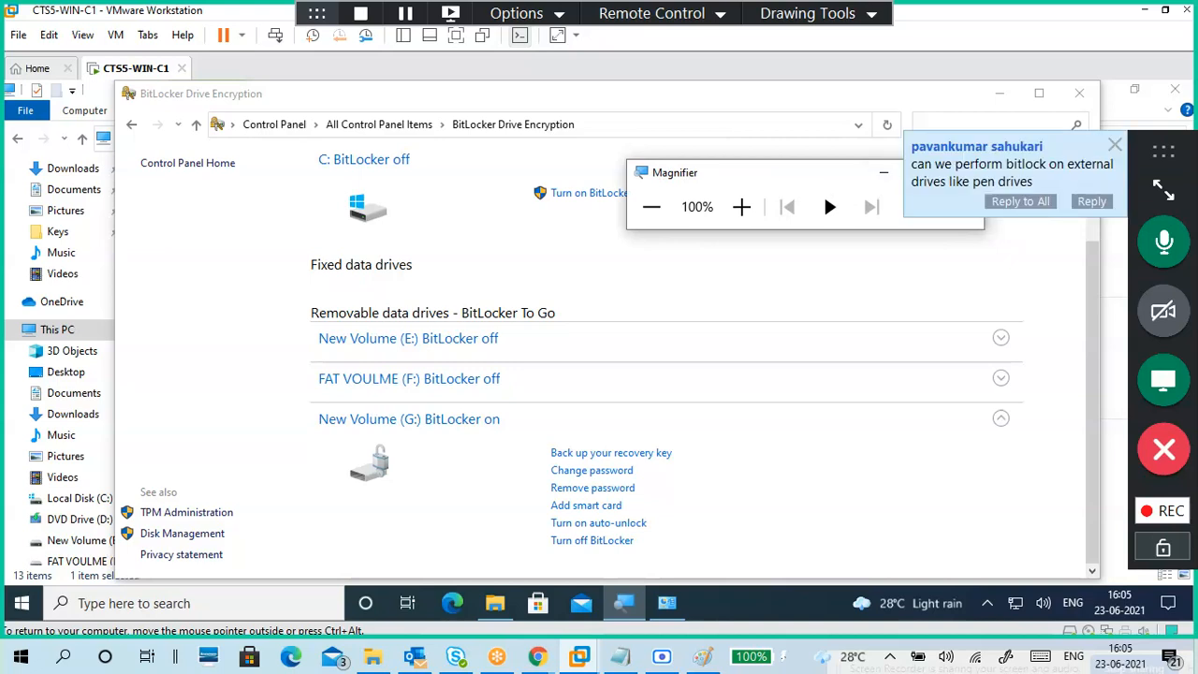
pyautogui.click(1070, 101)
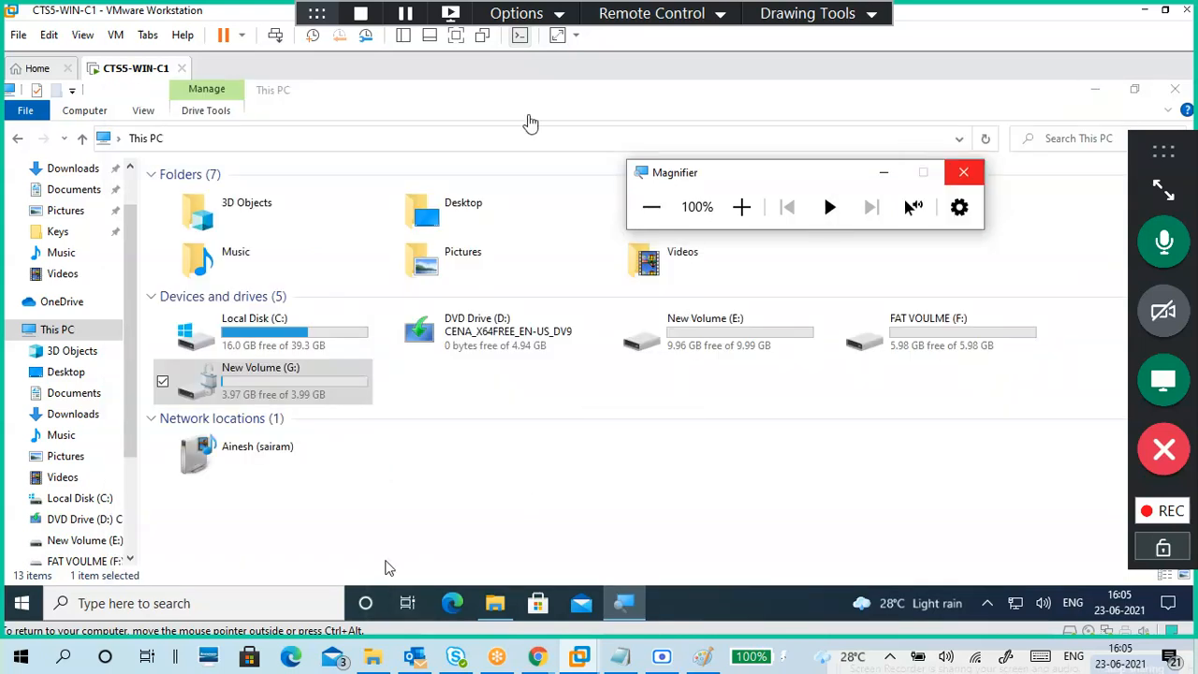
# Step: Add a dashed line and the note 'Bitlocker on Pen drives or extranel hdd' to 23-06.txt
pyautogui.click(627, 658)
pyautogui.click(660, 549)
pyautogui.scroll(-4, 659, 548)
pyautogui.write('-----------------')
pyautogui.press('Return')
pyautogui.press('Return')
pyautogui.press('Return')
pyautogui.press('Return')
pyautogui.press('Return')
pyautogui.press('Return')
pyautogui.write('Bitlocker on P')
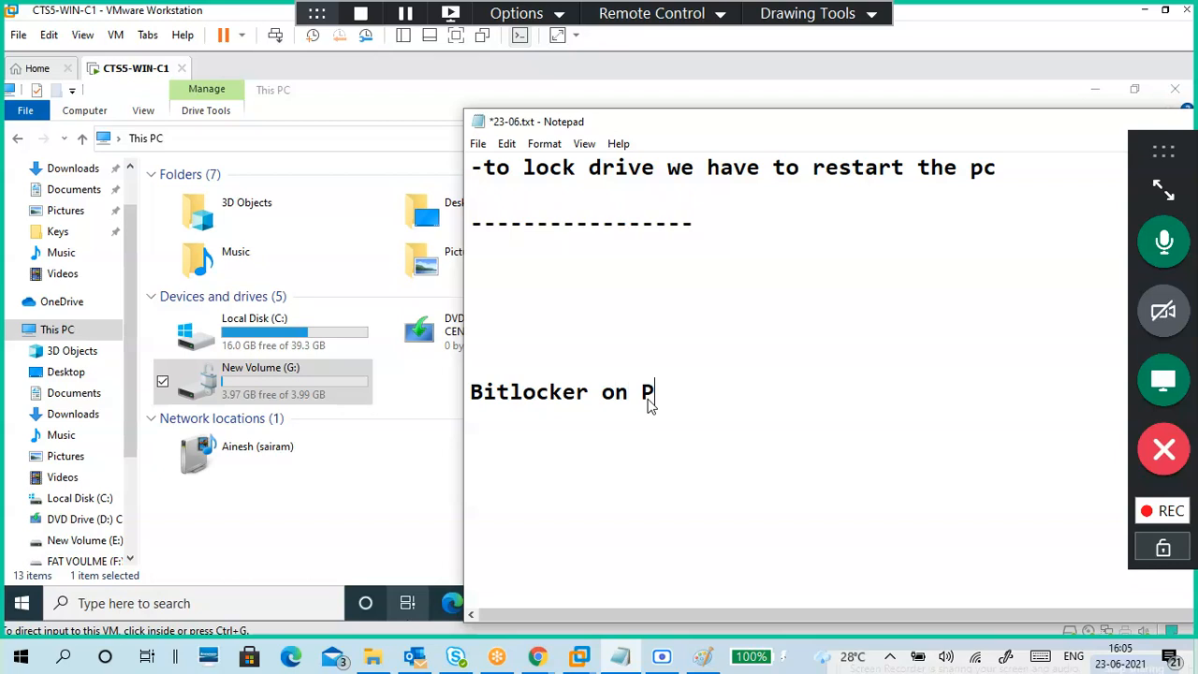
pyautogui.write('eddrives')
pyautogui.press('Left')
pyautogui.press('Left')
pyautogui.press('BackSpace')
pyautogui.write('n')
pyautogui.press('End')
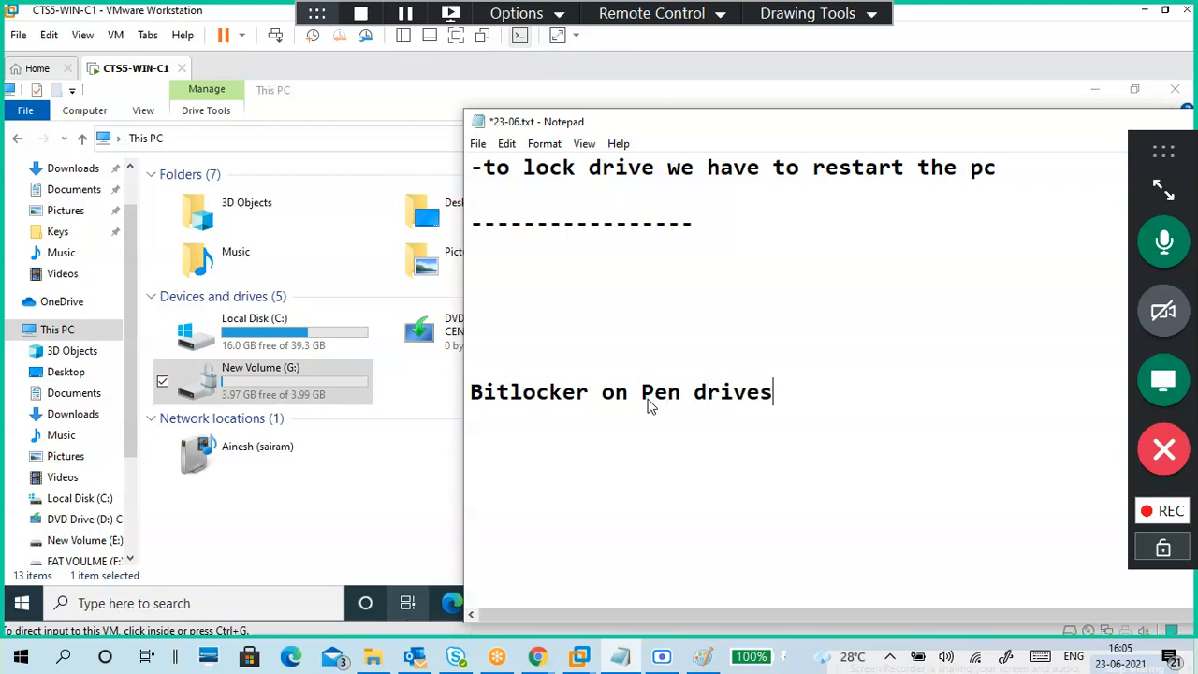
pyautogui.write('or extranel hdd')
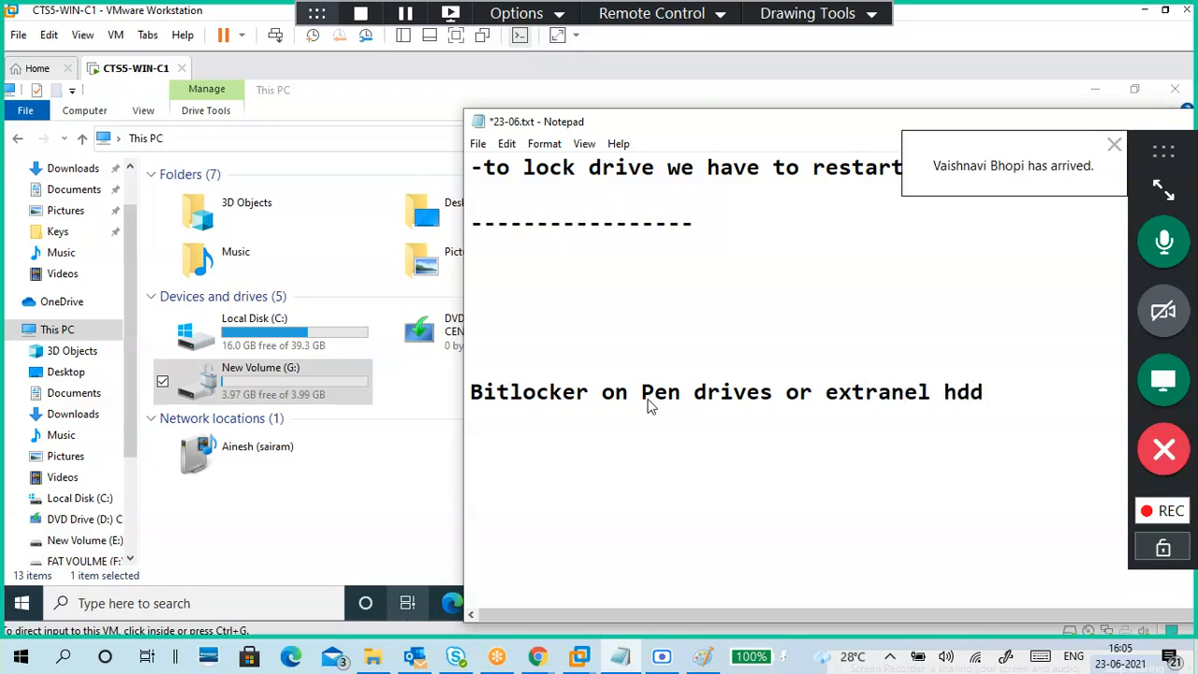
# Step: Add the note 'Bitlocker To GO' below it and minimize the notes window
pyautogui.press('Return')
pyautogui.write('bitlocker to')
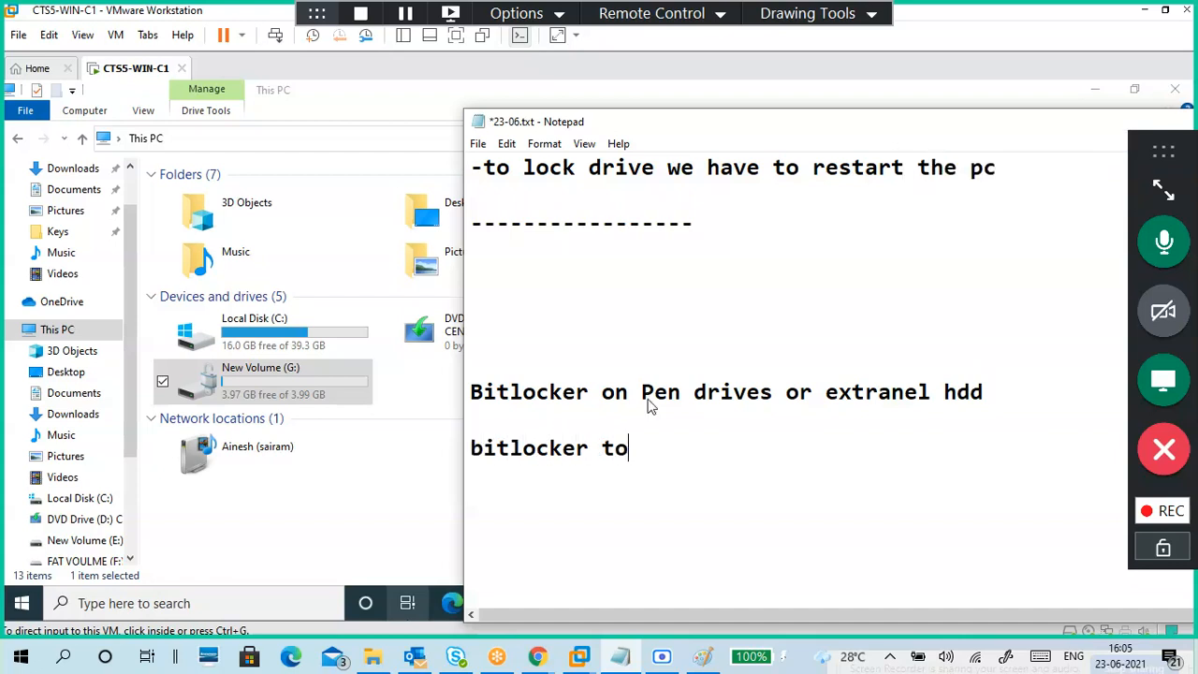
pyautogui.write(' GO')
pyautogui.press('BackSpace')
pyautogui.write('T')
pyautogui.press('BackSpace')
pyautogui.write('B')
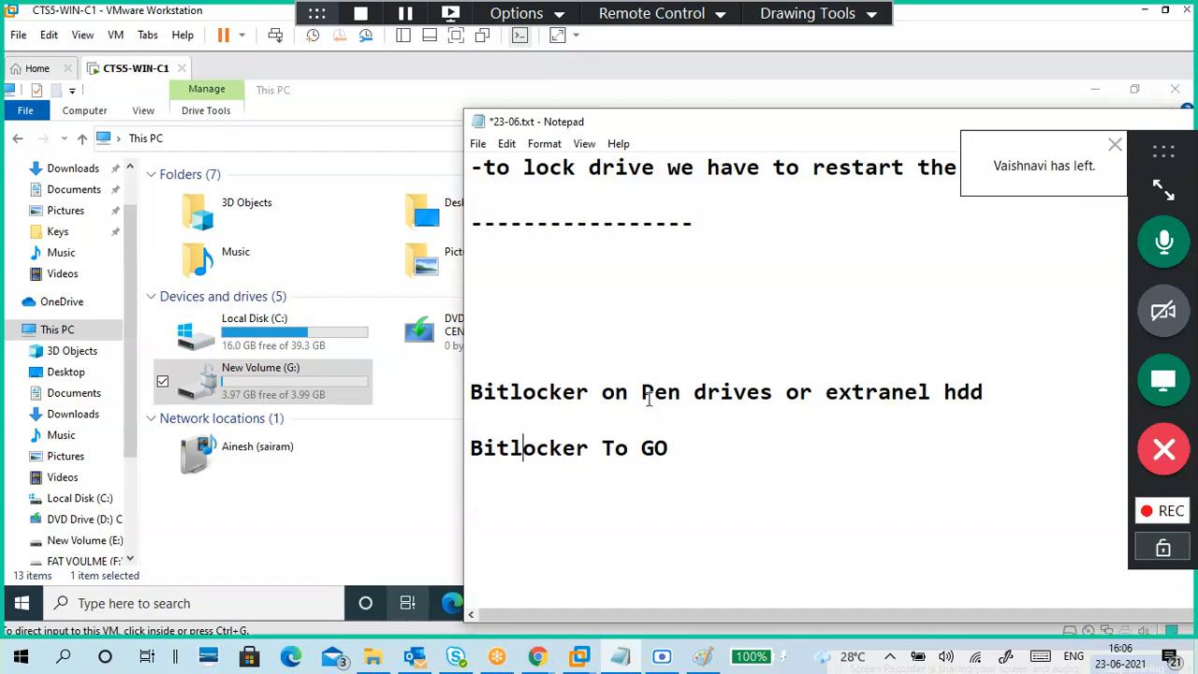
pyautogui.moveTo(733, 130); pyautogui.dragTo(512, 114)
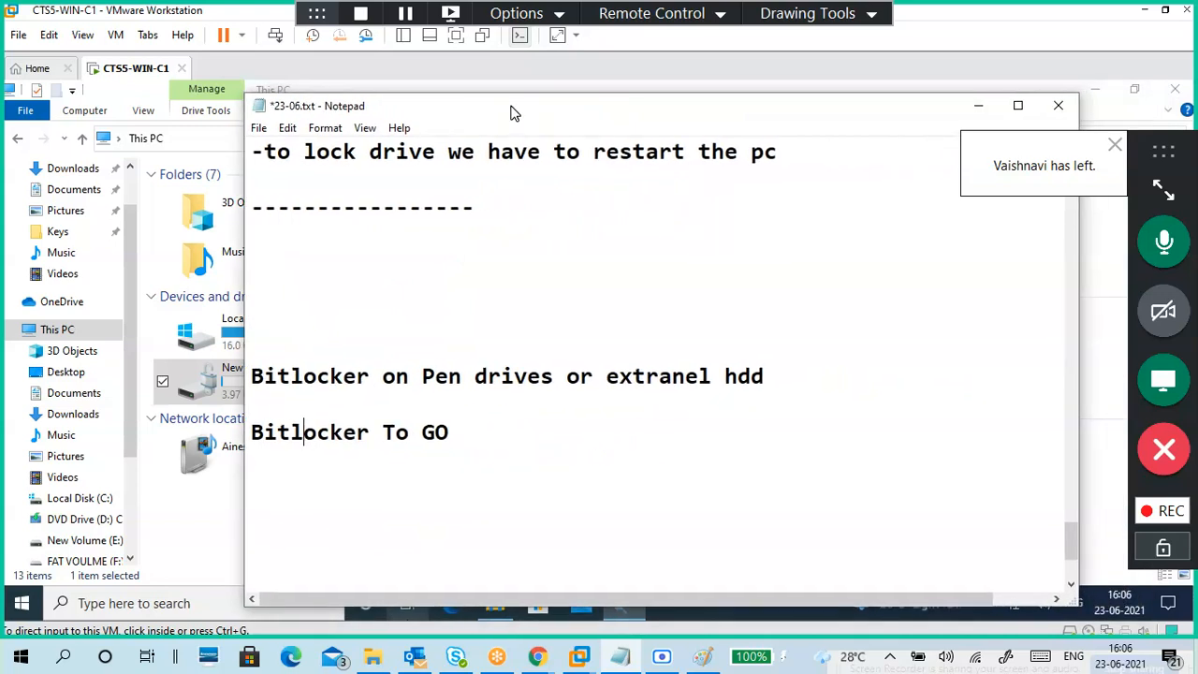
pyautogui.click(973, 111)
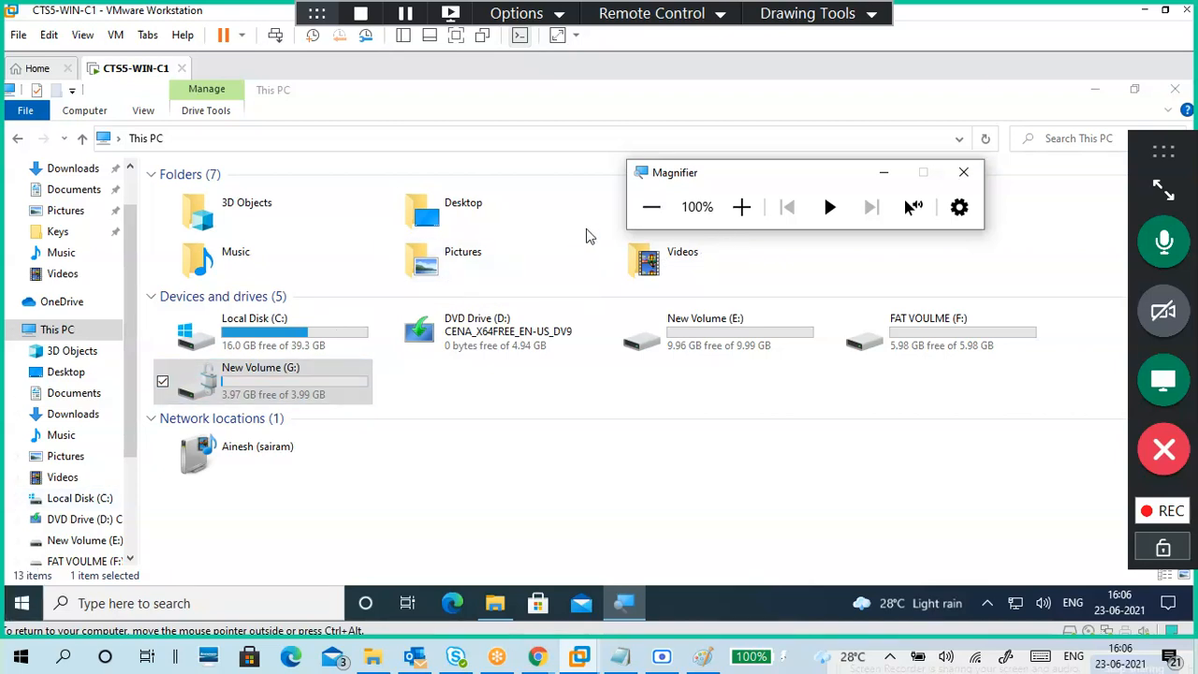
pyautogui.click(741, 207)
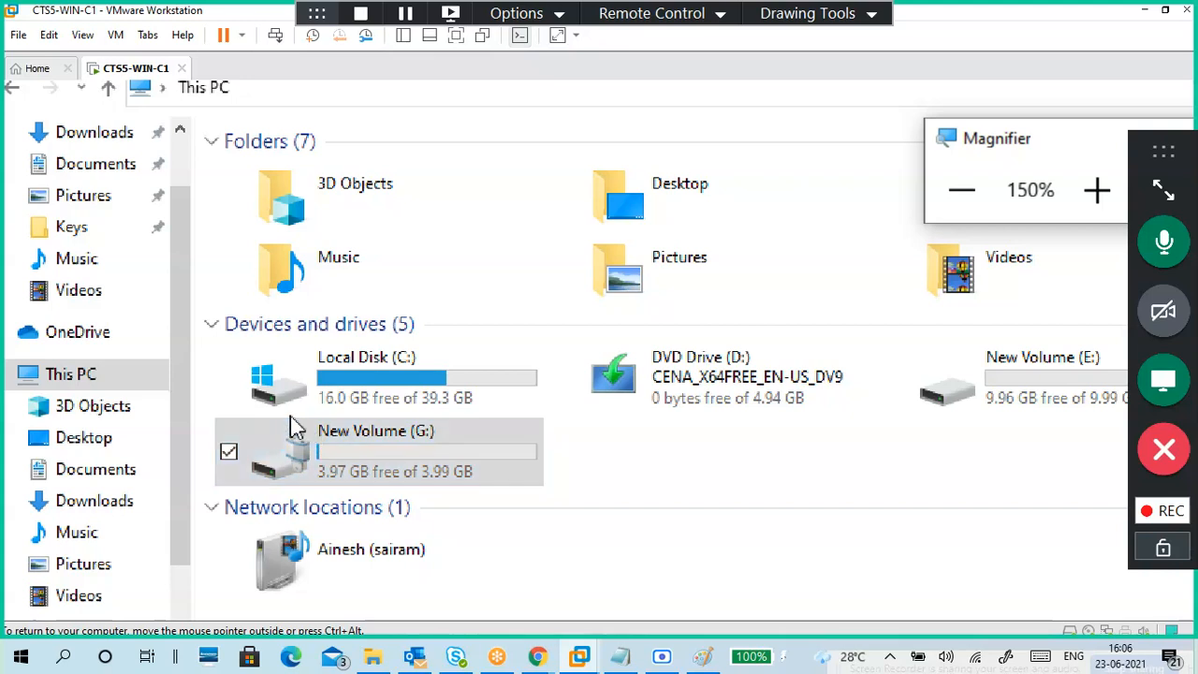
pyautogui.doubleClick(327, 449)
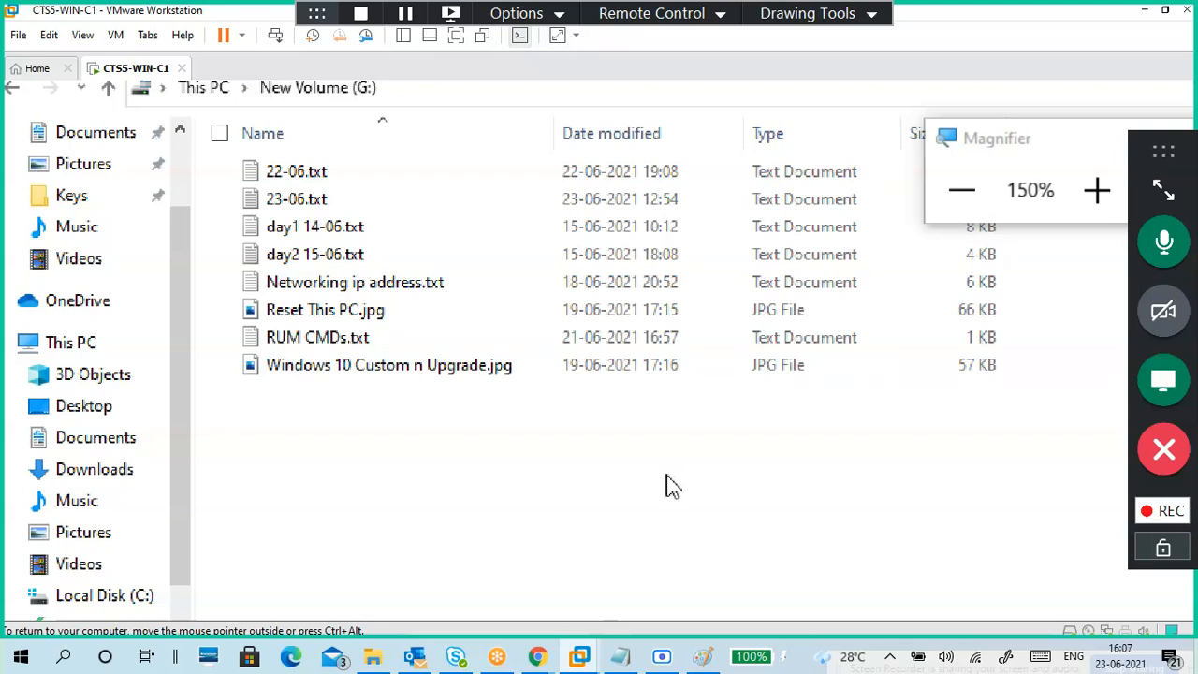
pyautogui.click(947, 188)
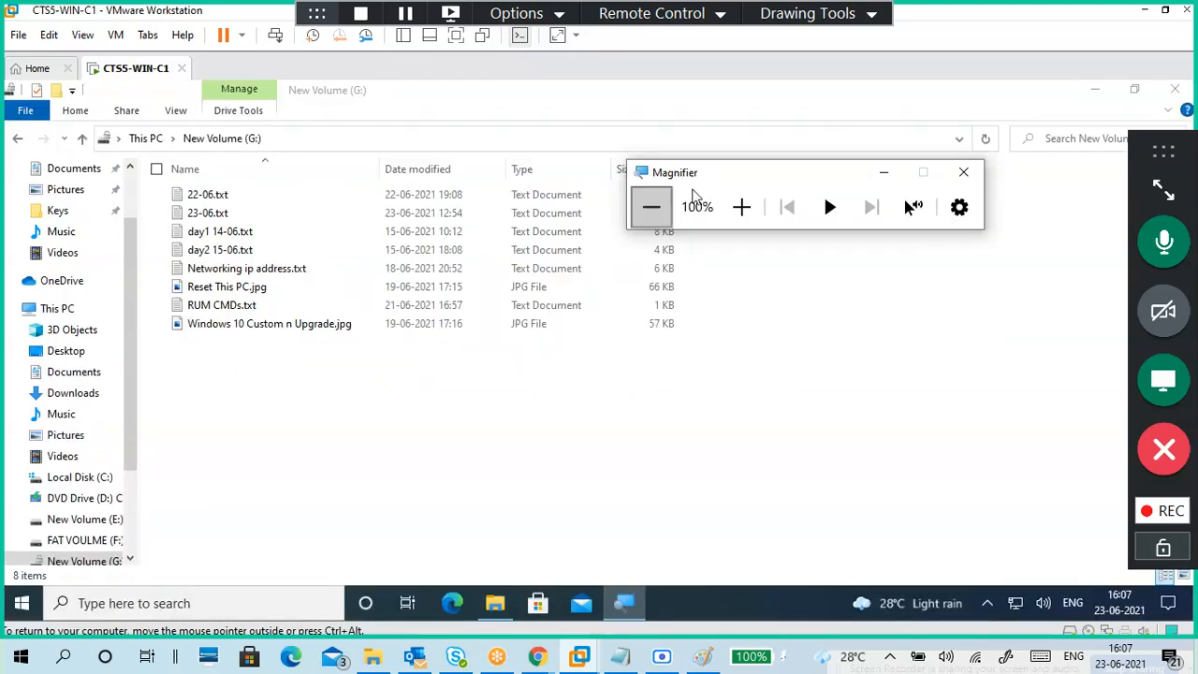
pyautogui.click(146, 145)
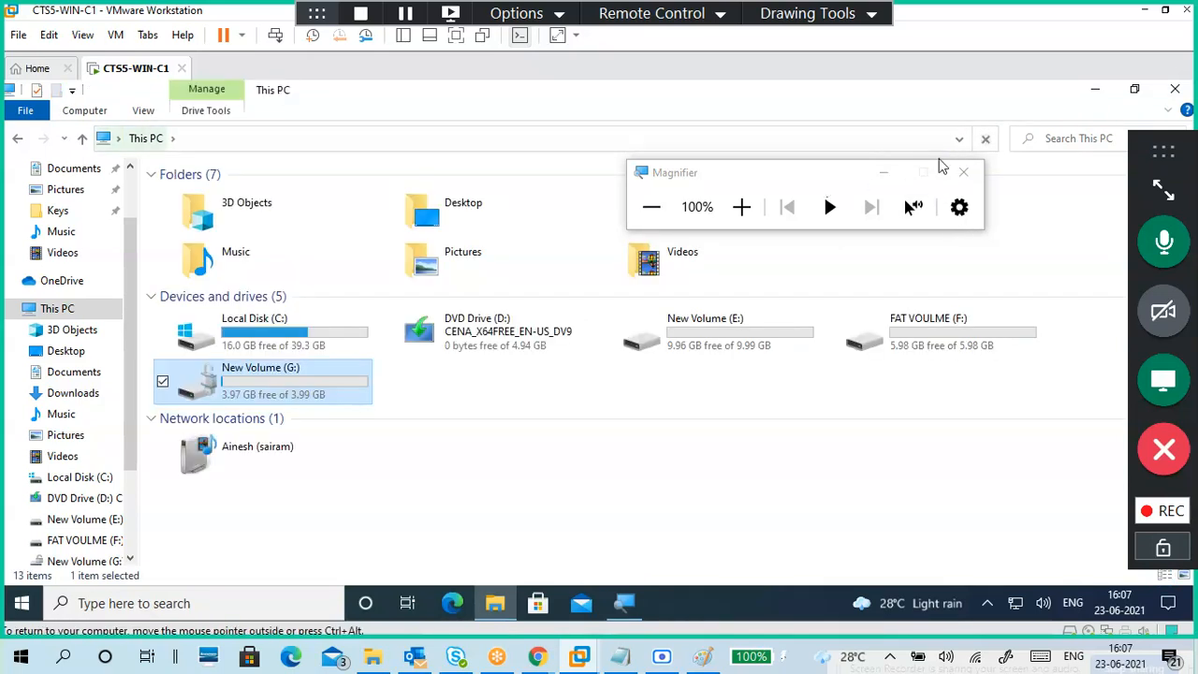
pyautogui.click(861, 178)
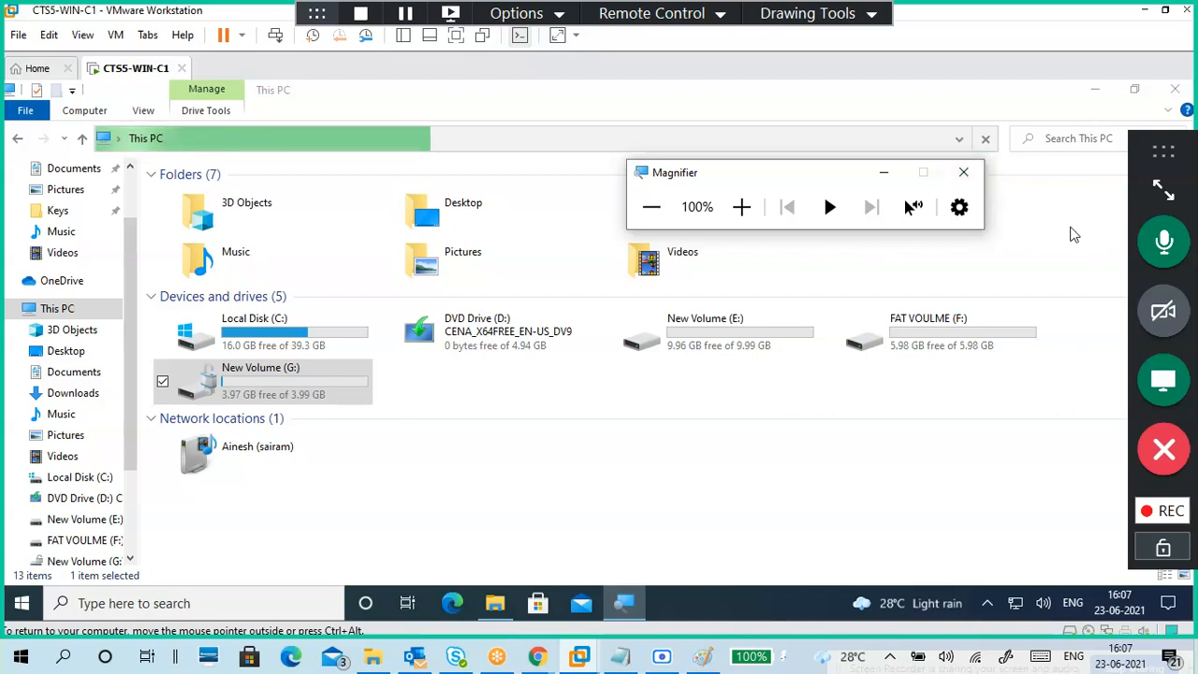
# Step: Open the Run box, then cancel it and deselect the drives in This PC
pyautogui.click(1050, 293)
pyautogui.press('super+r')
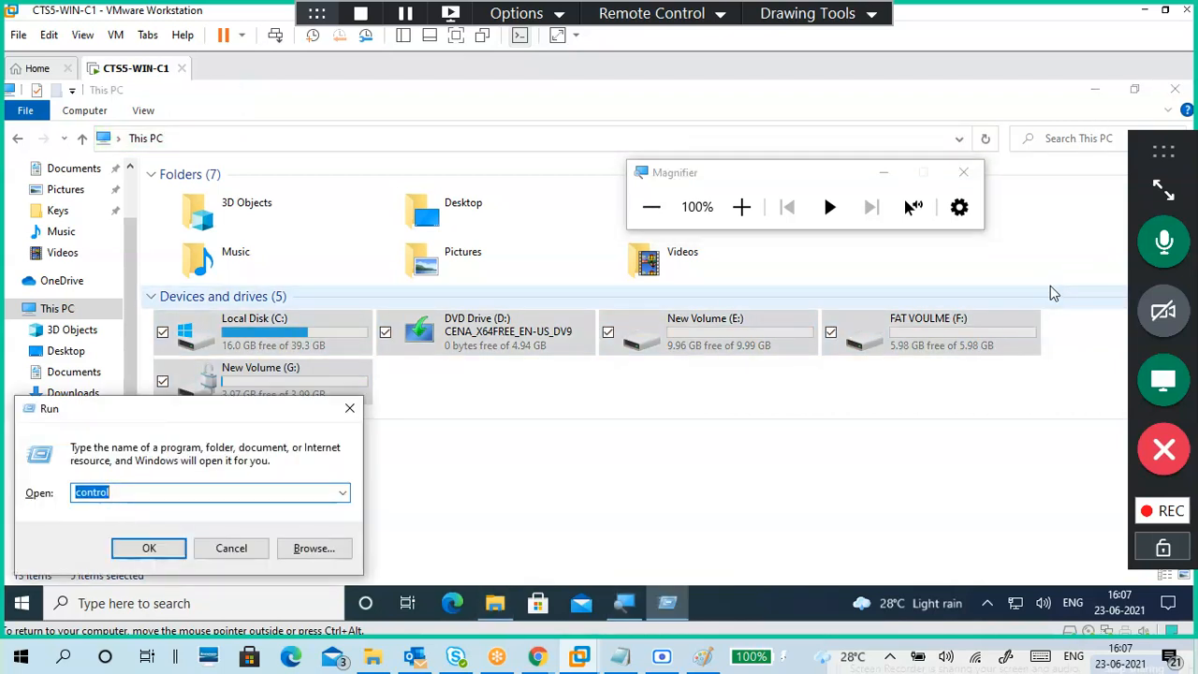
pyautogui.write('dis')
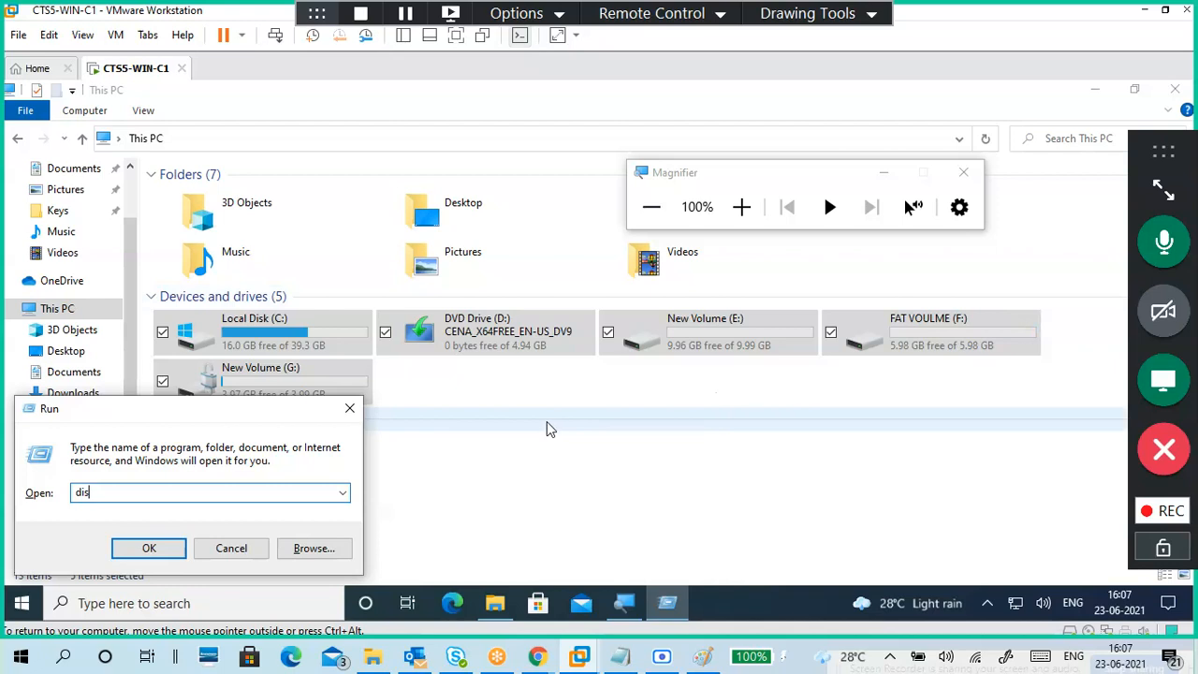
pyautogui.click(350, 410)
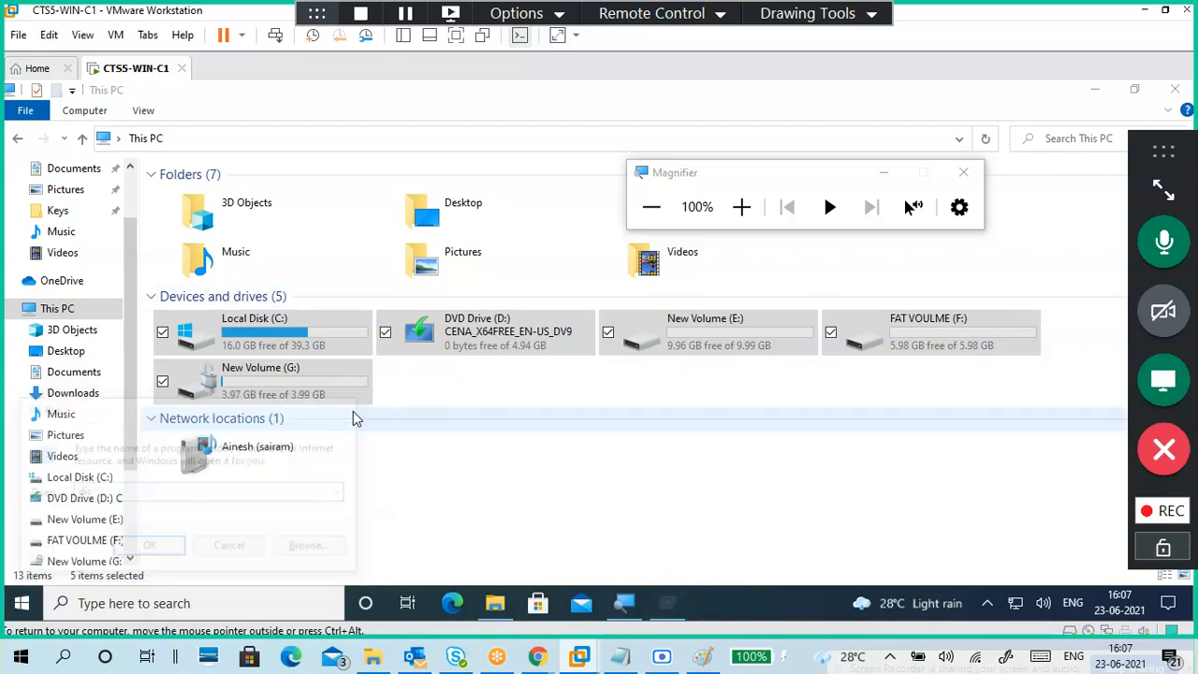
pyautogui.click(583, 401)
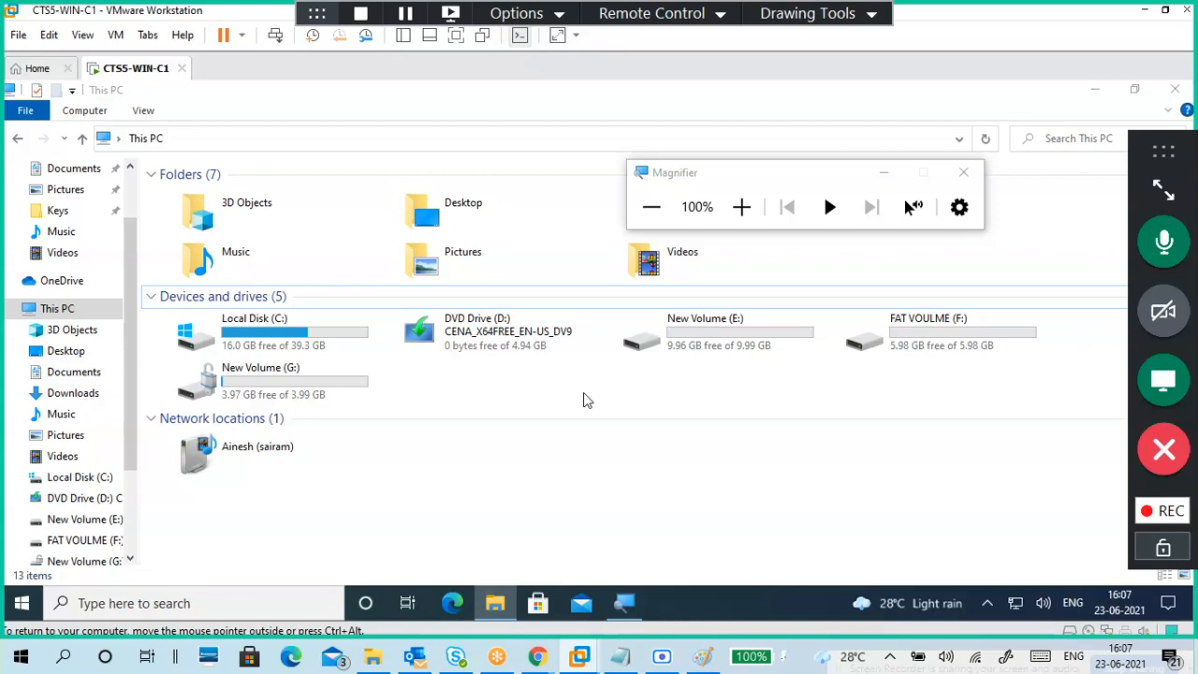
# Step: Run diskmgmt.msc from the Run box and switch to the Disk Management window
pyautogui.press('super+r')
pyautogui.write('dis')
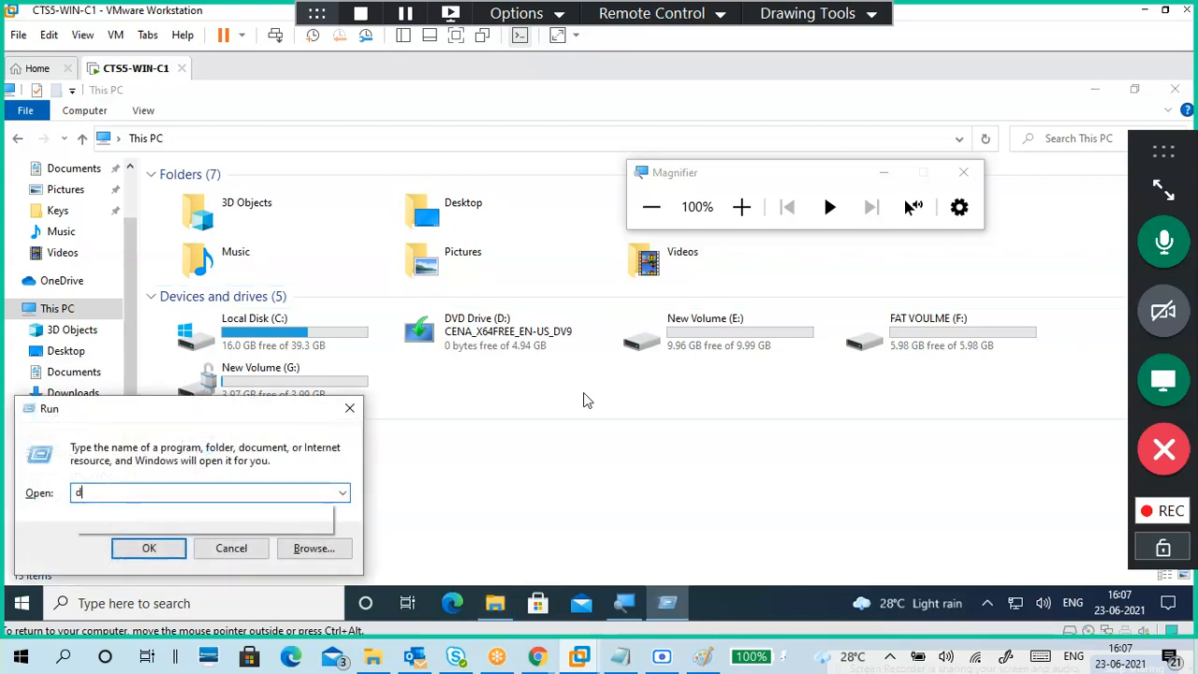
pyautogui.press('Down')
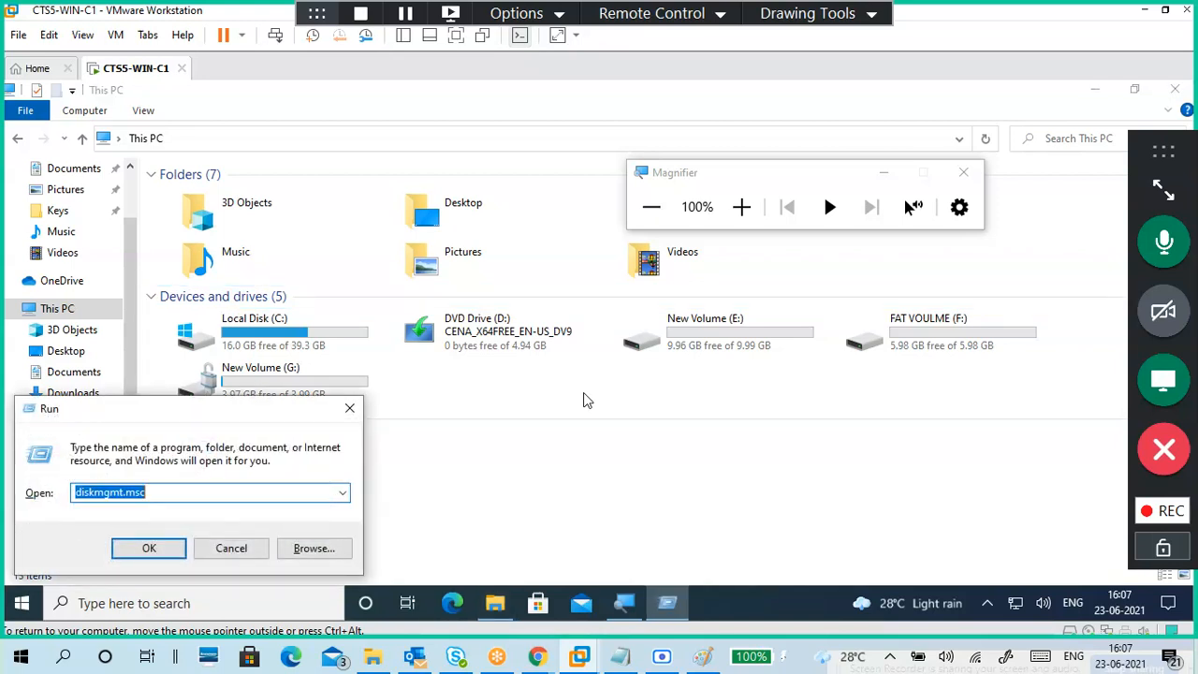
pyautogui.press('Return')
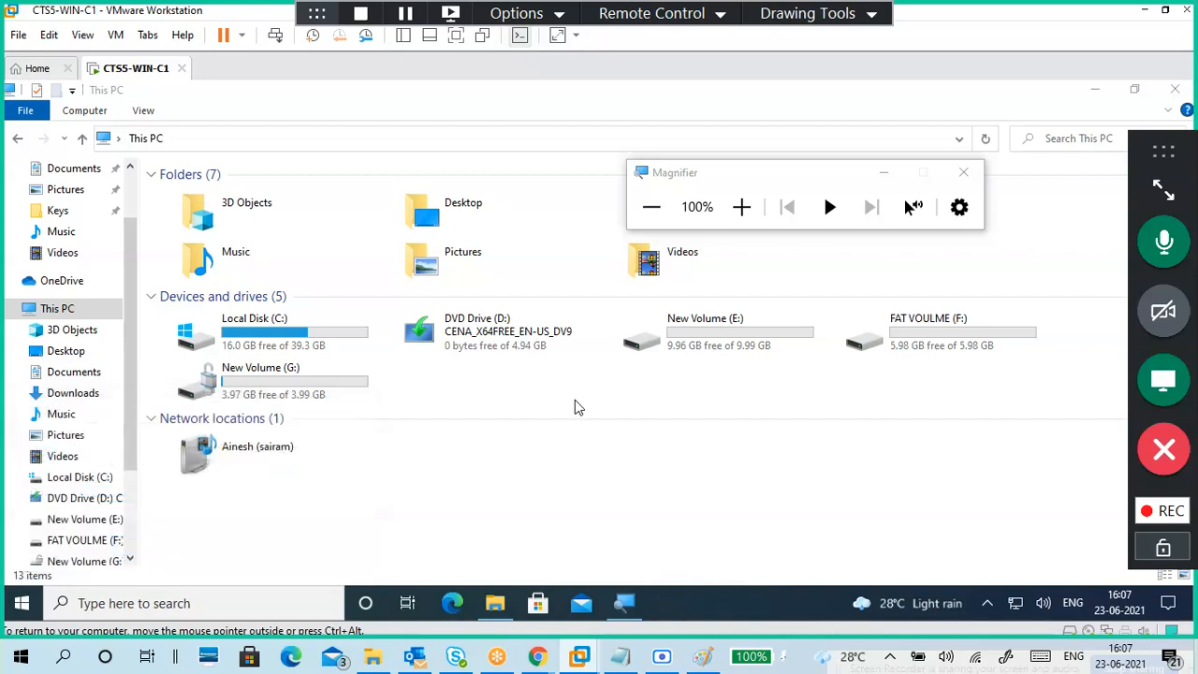
pyautogui.moveTo(801, 175); pyautogui.dragTo(859, 86)
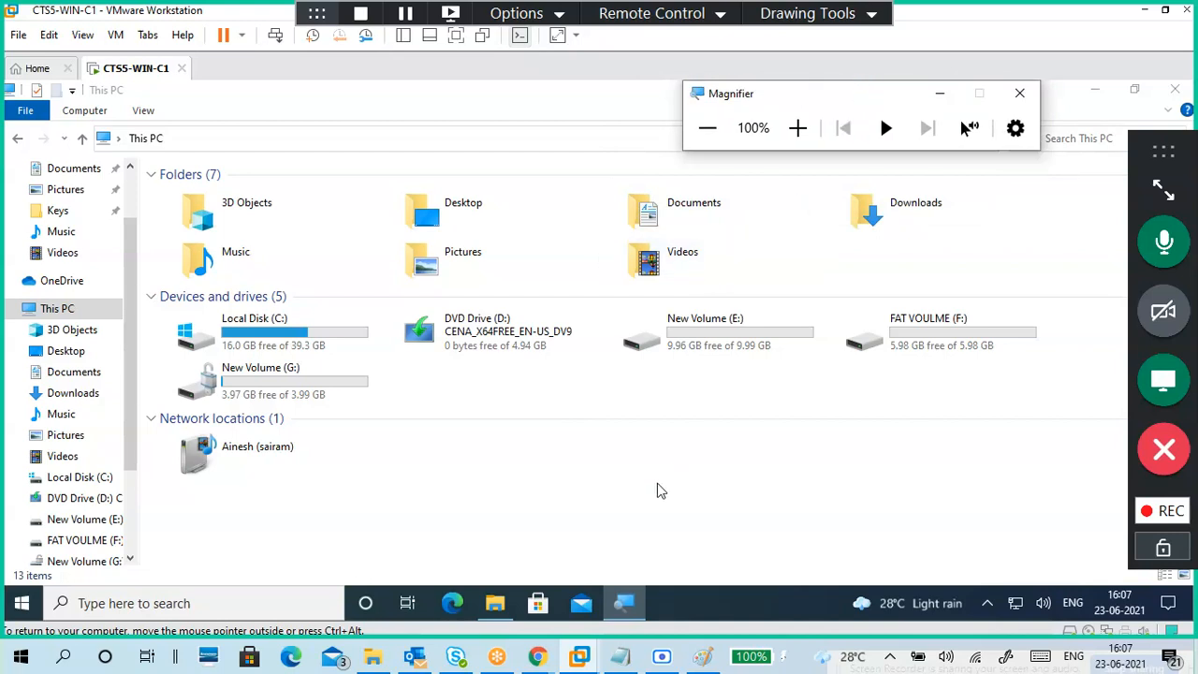
pyautogui.click(629, 402)
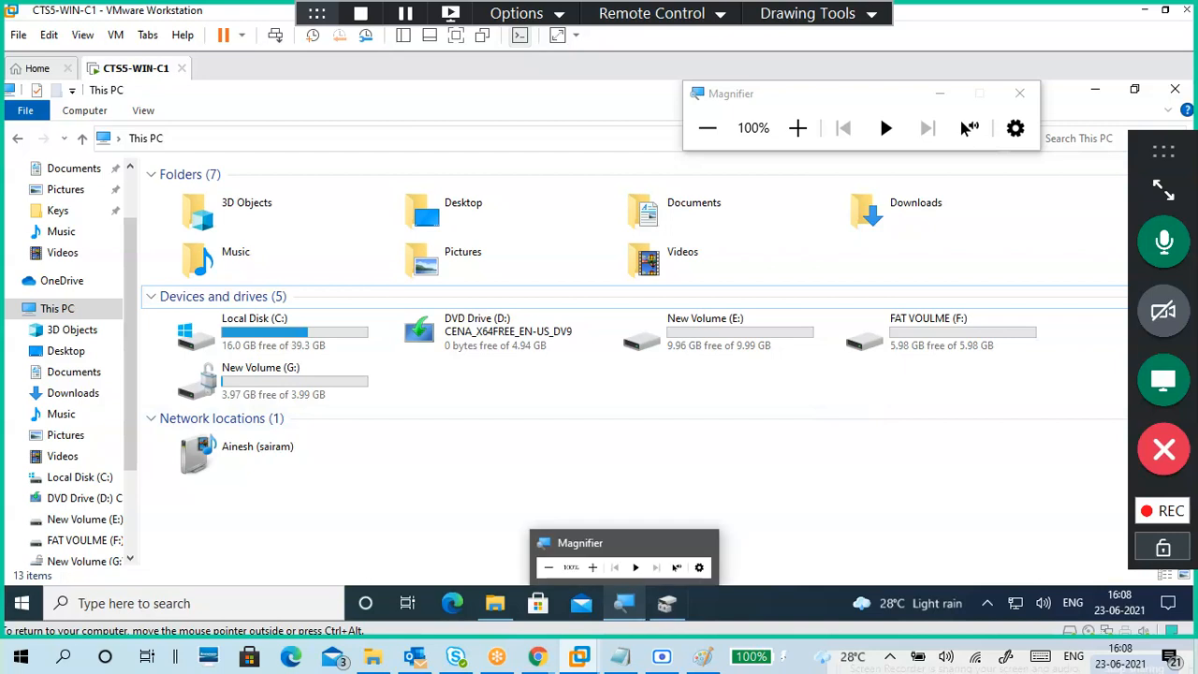
pyautogui.click(660, 529)
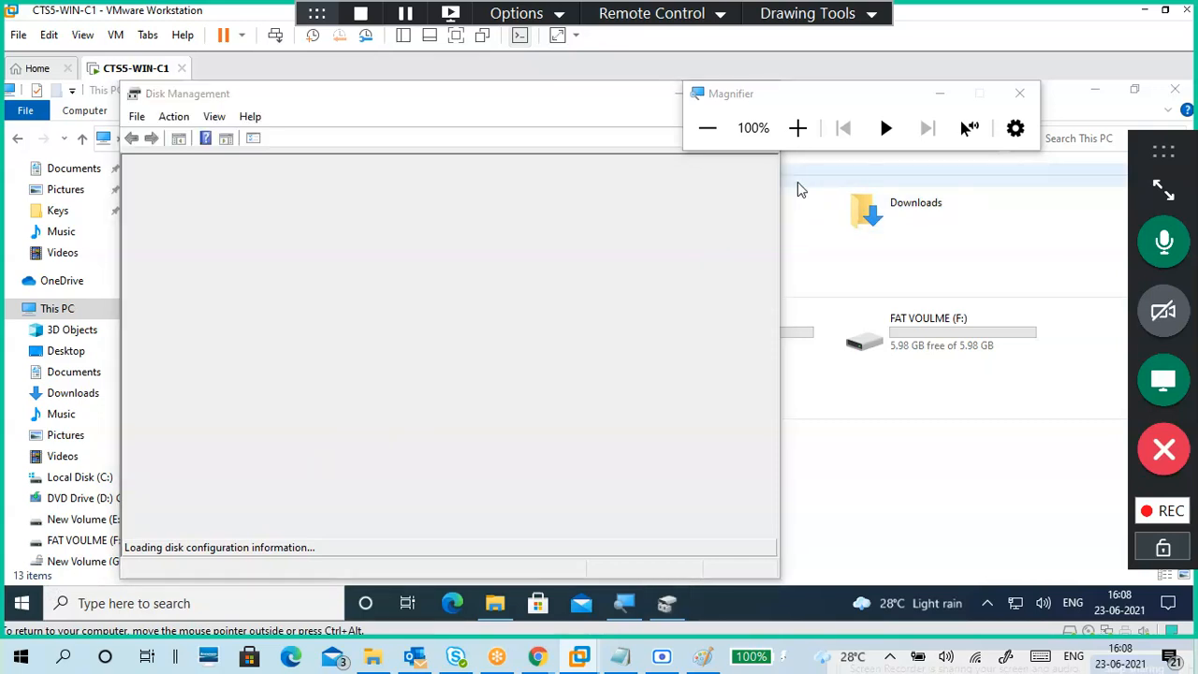
# Step: Open Settings from Start and go to Update & Security
pyautogui.press('super')
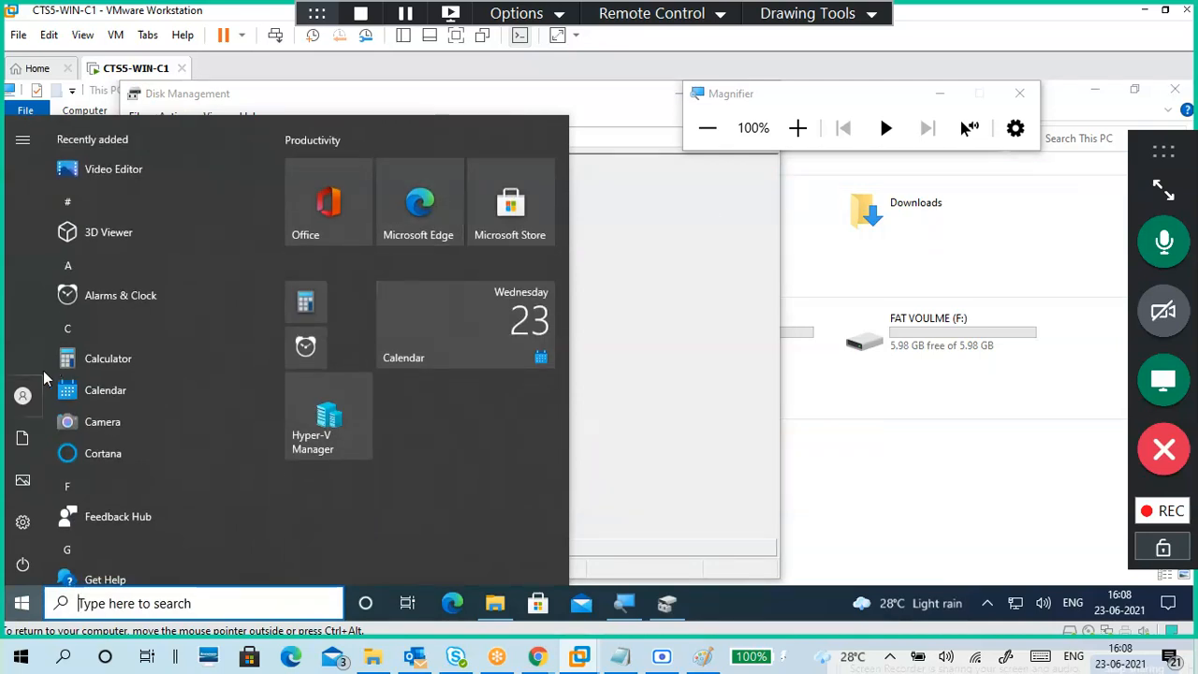
pyautogui.moveTo(19, 548)
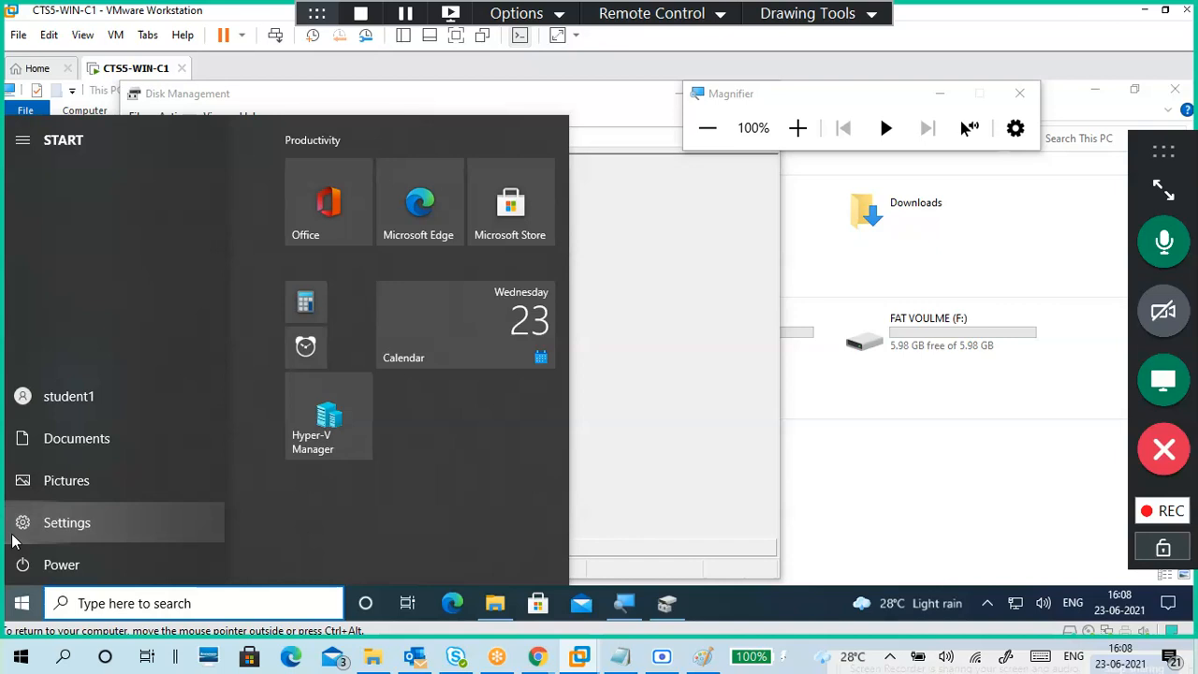
pyautogui.click(12, 537)
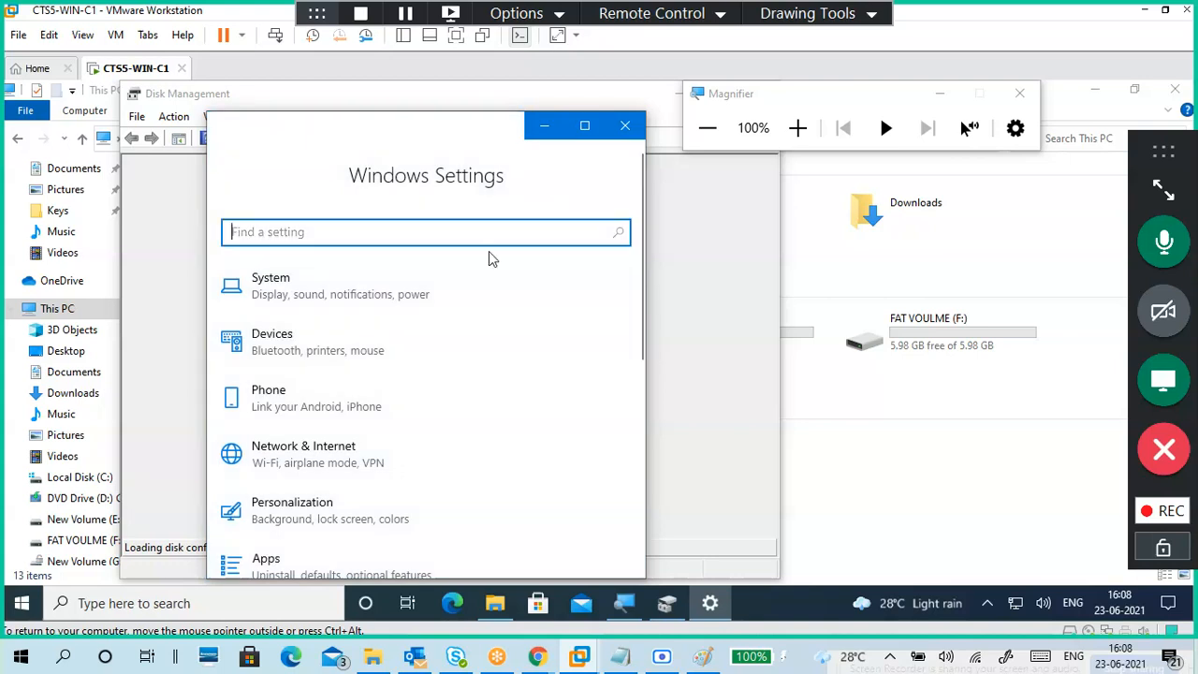
pyautogui.scroll(-2, 404, 379)
pyautogui.scroll(-4, 403, 378)
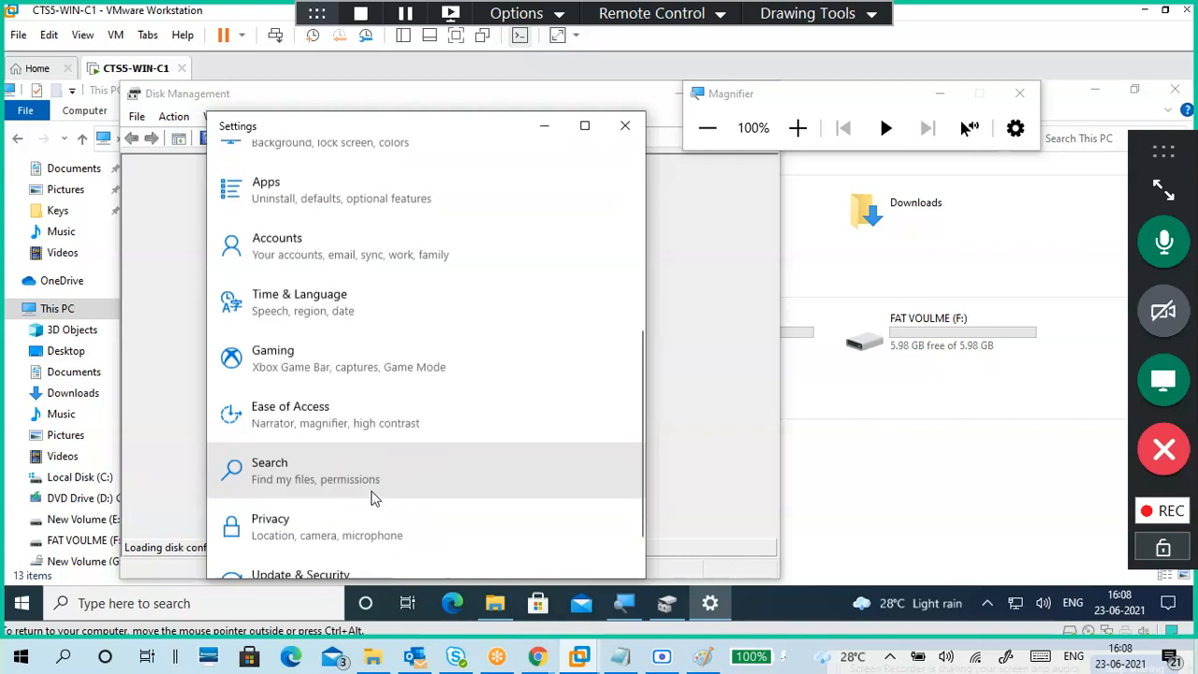
pyautogui.scroll(-1, 371, 498)
pyautogui.click(367, 534)
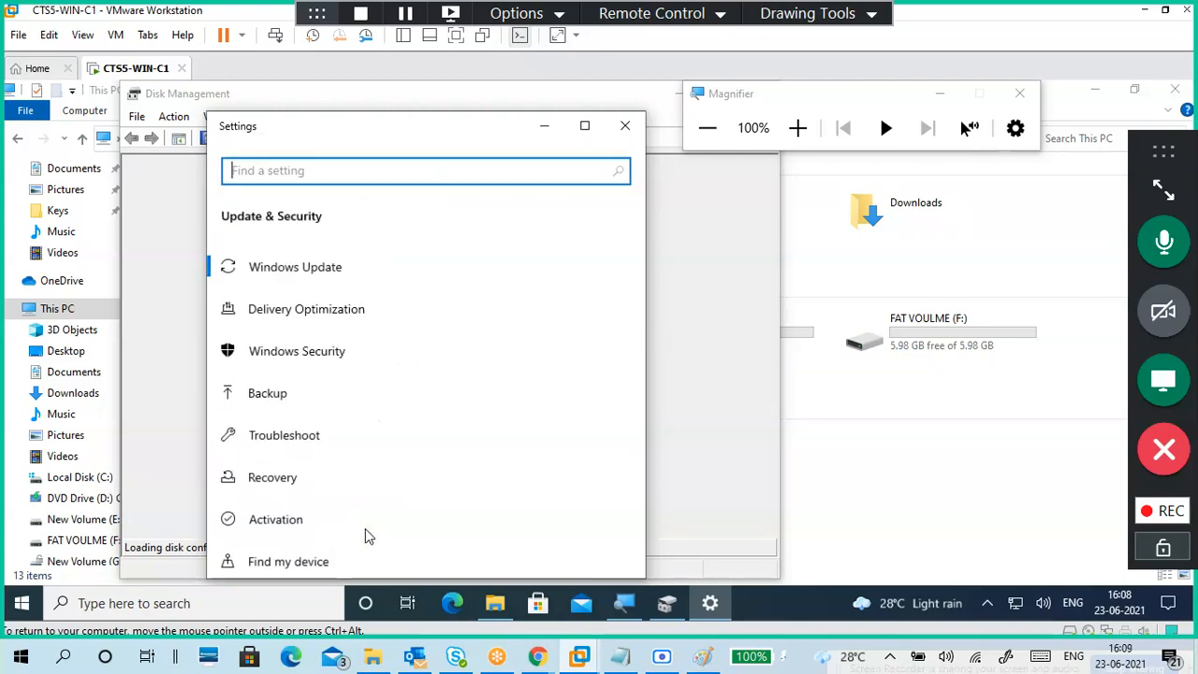
# Step: Open Windows Update, then right-click FAT VOULME (F:) in Disk Management
pyautogui.click(349, 271)
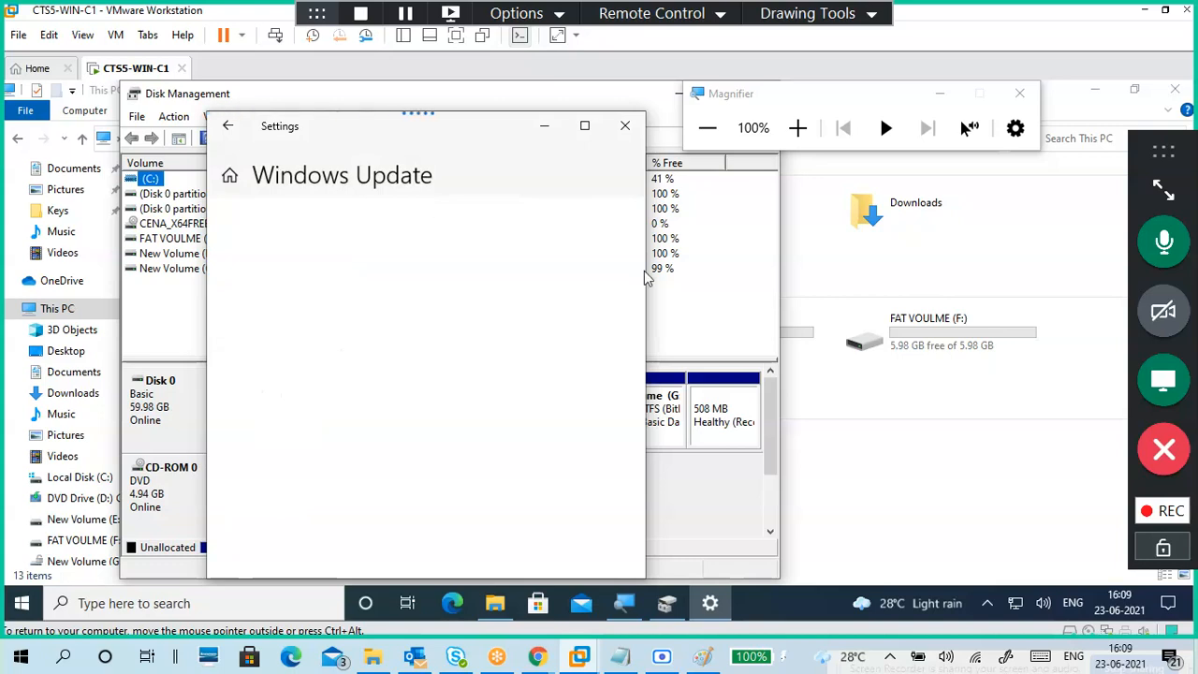
pyautogui.click(708, 304)
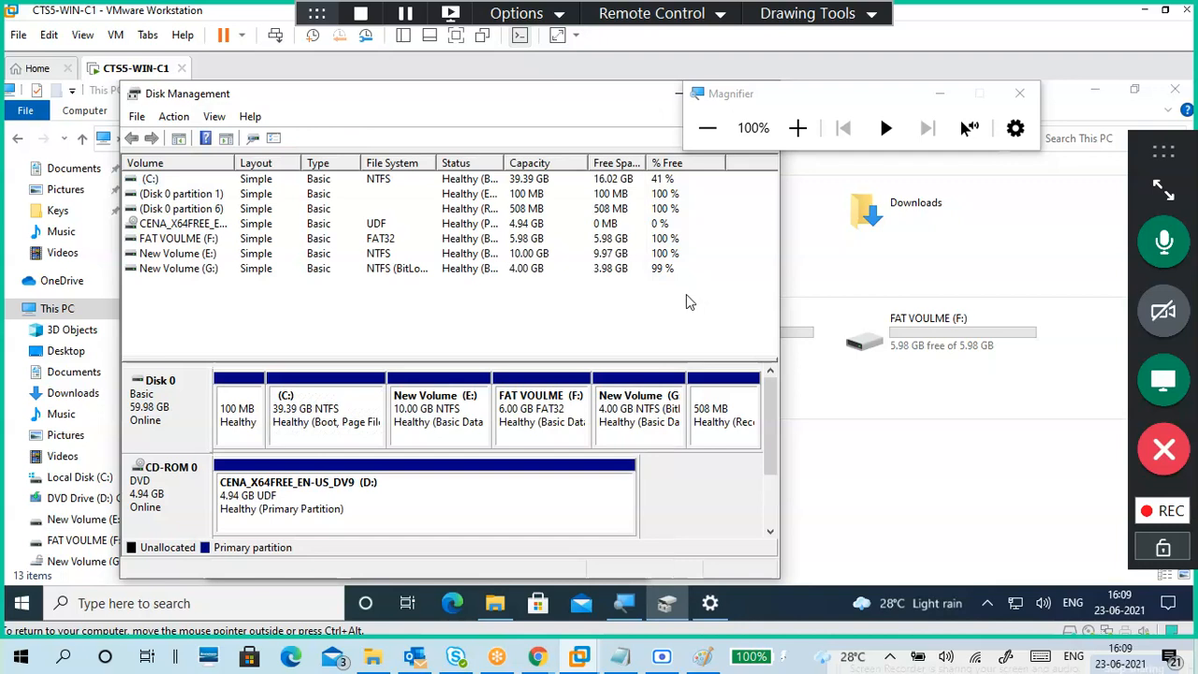
pyautogui.rightClick(580, 418)
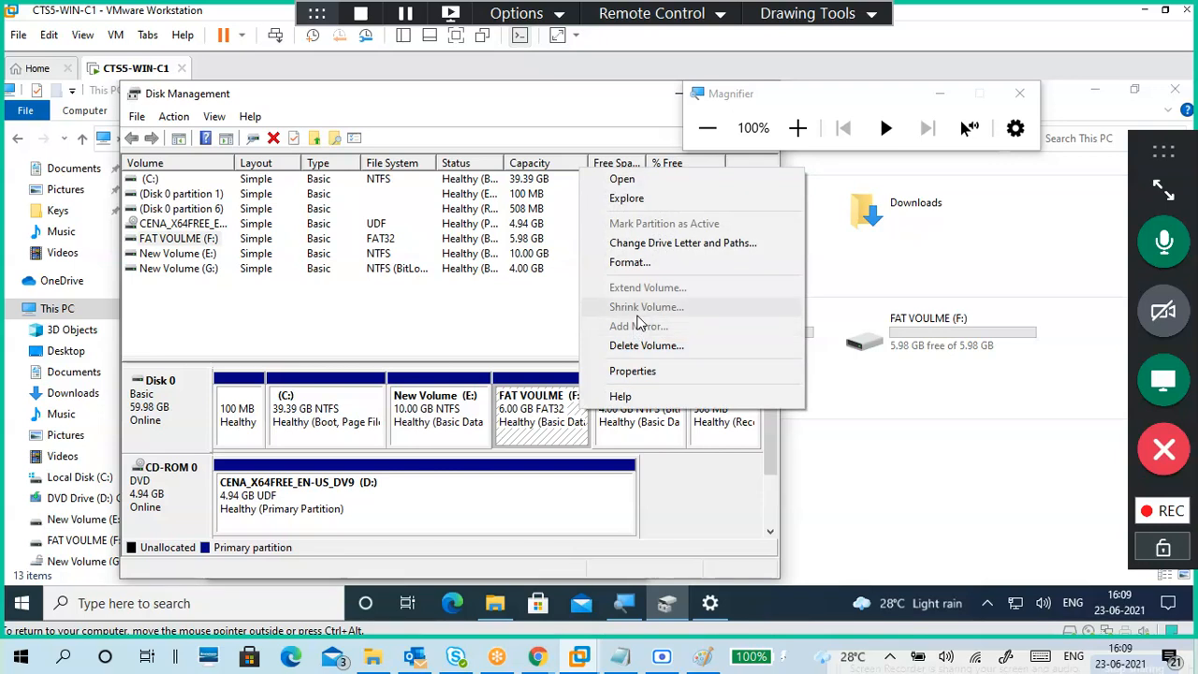
# Step: Delete the FAT VOULME (F:) volume, confirming the data-loss warning, then hide Settings
pyautogui.click(633, 346)
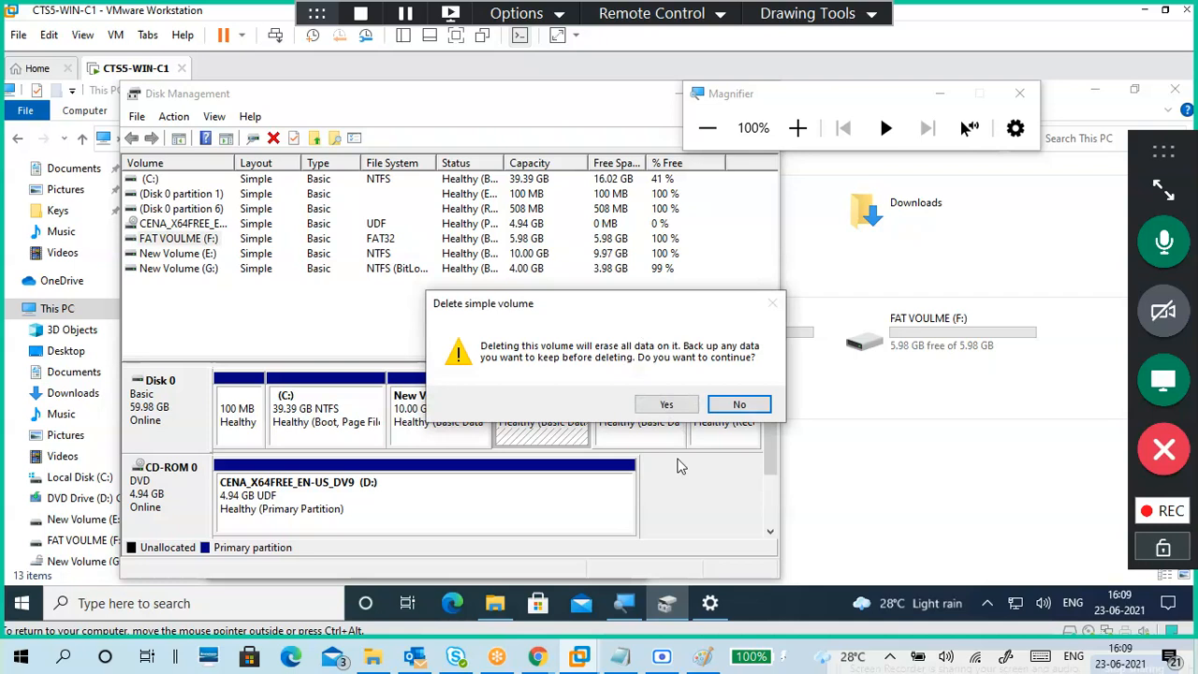
pyautogui.click(665, 405)
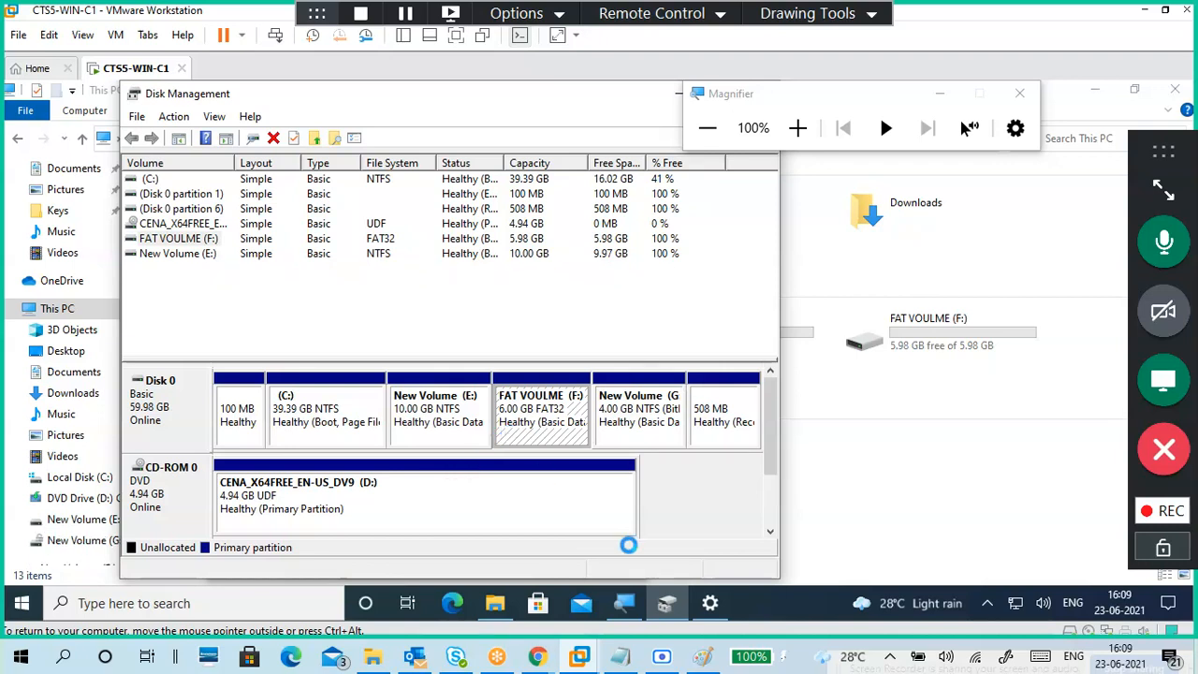
pyautogui.click(709, 607)
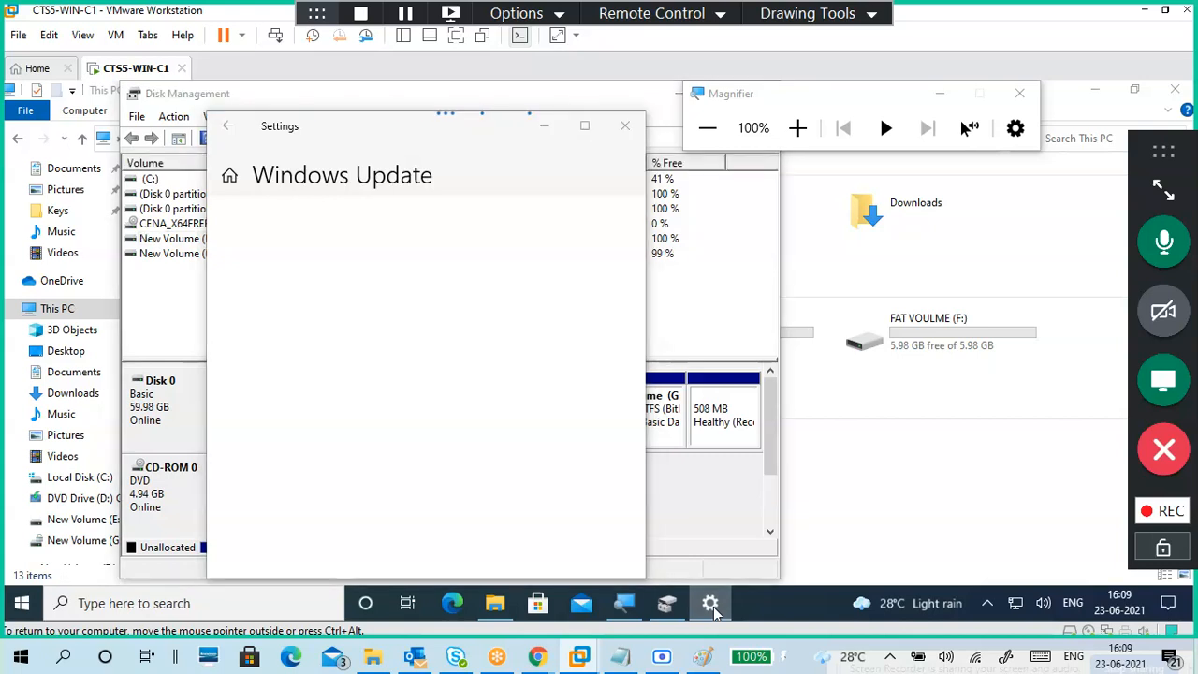
pyautogui.click(713, 606)
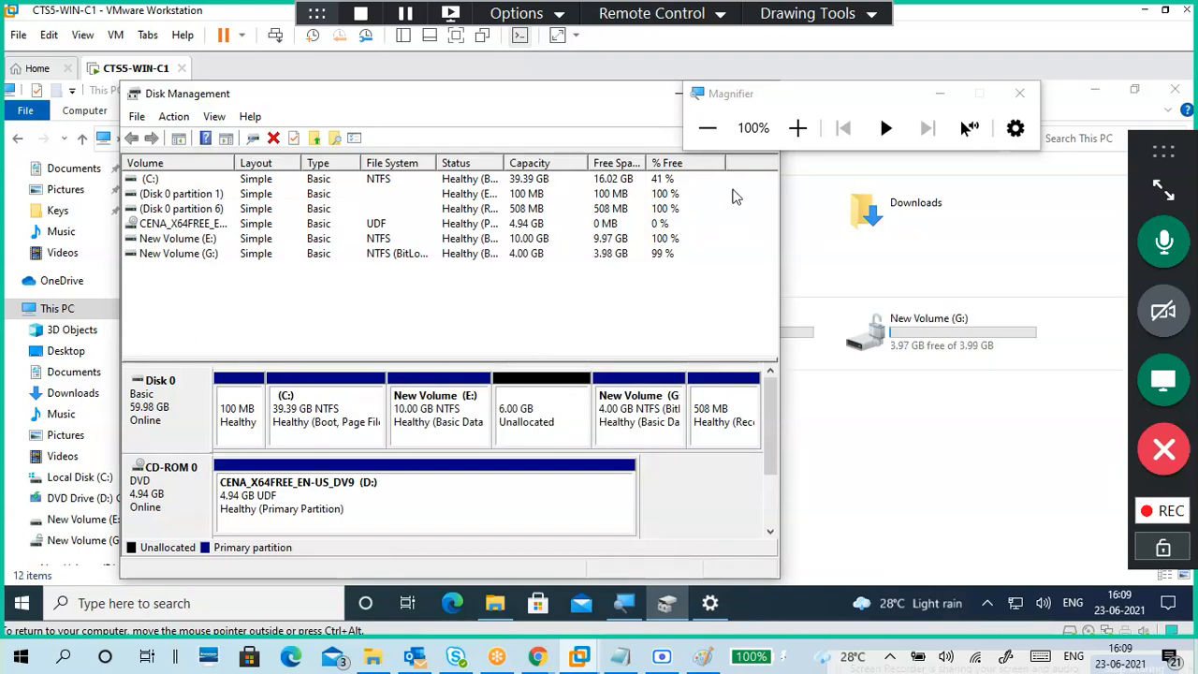
# Step: Run New Simple Volume on the unallocated space: 2048 MB, letter F, NTFS quick format
pyautogui.click(797, 128)
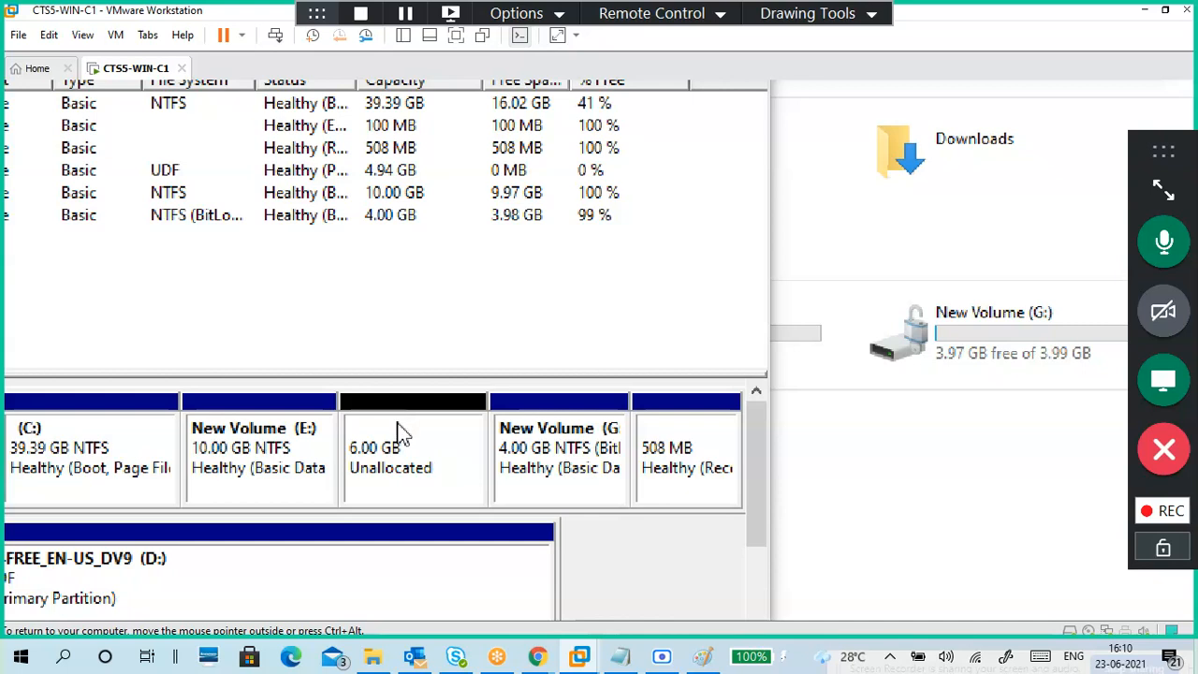
pyautogui.rightClick(404, 445)
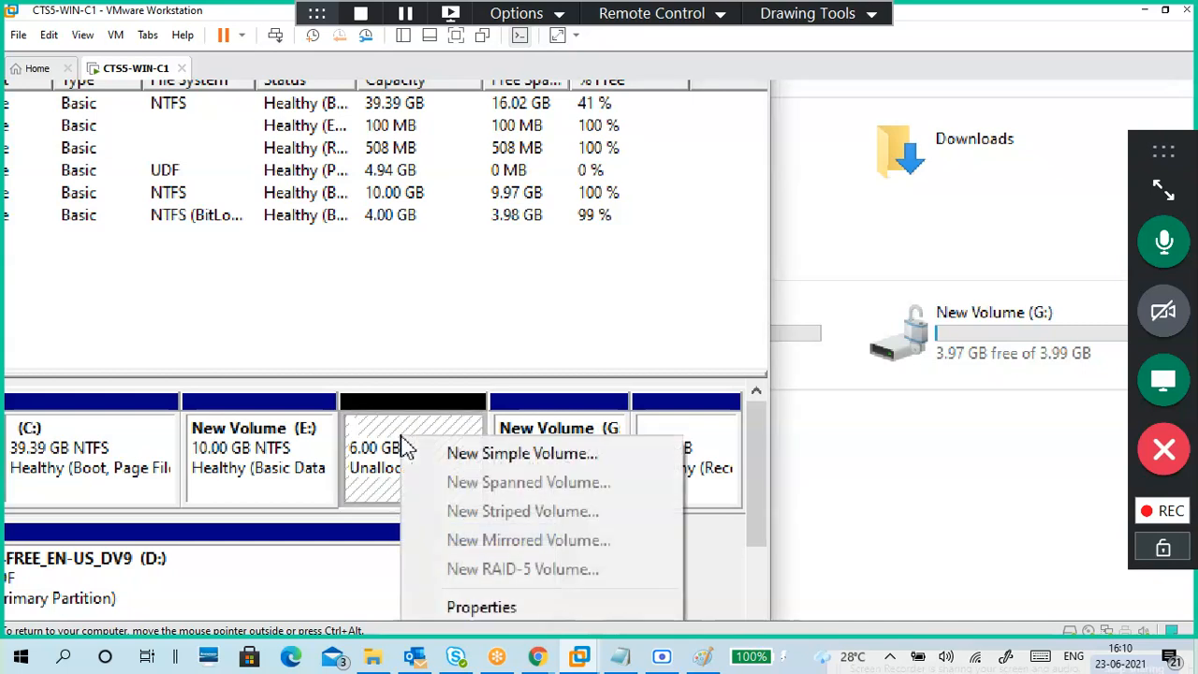
pyautogui.click(459, 454)
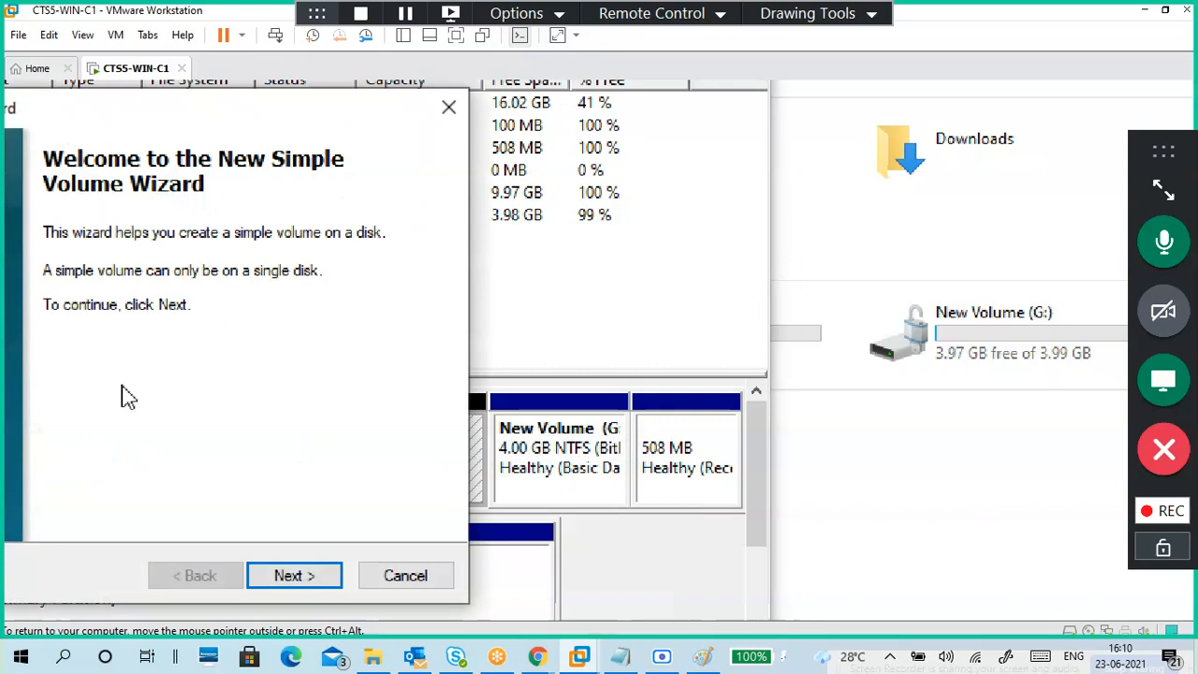
pyautogui.click(329, 575)
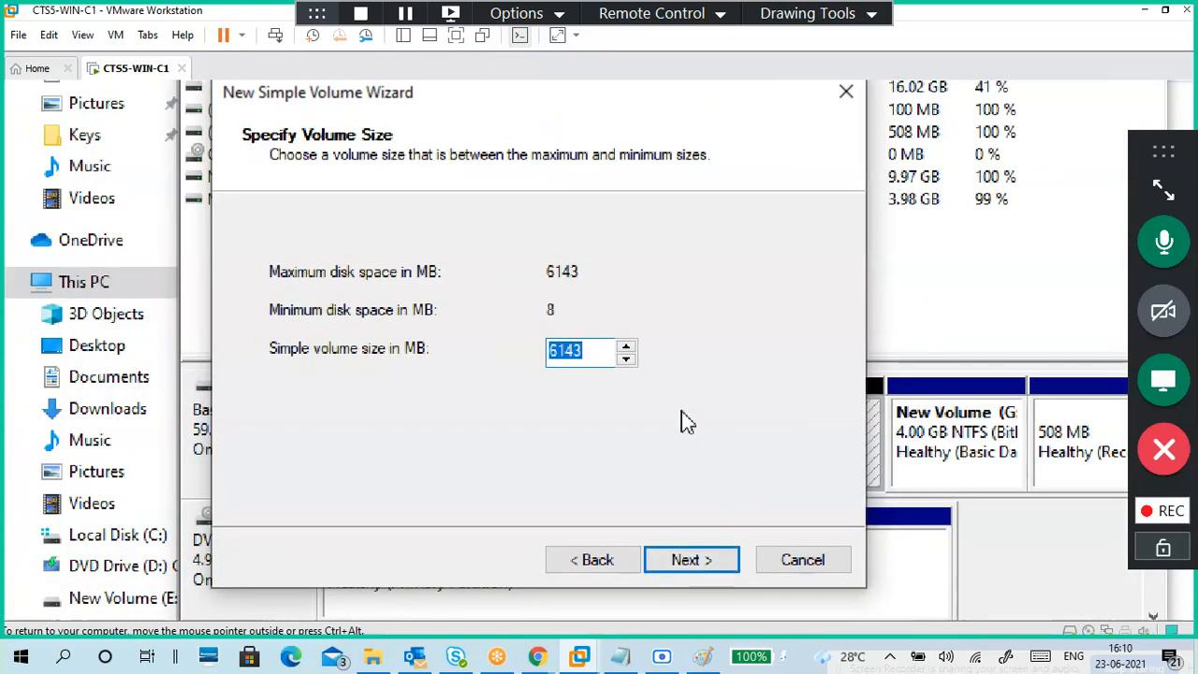
pyautogui.write('2048')
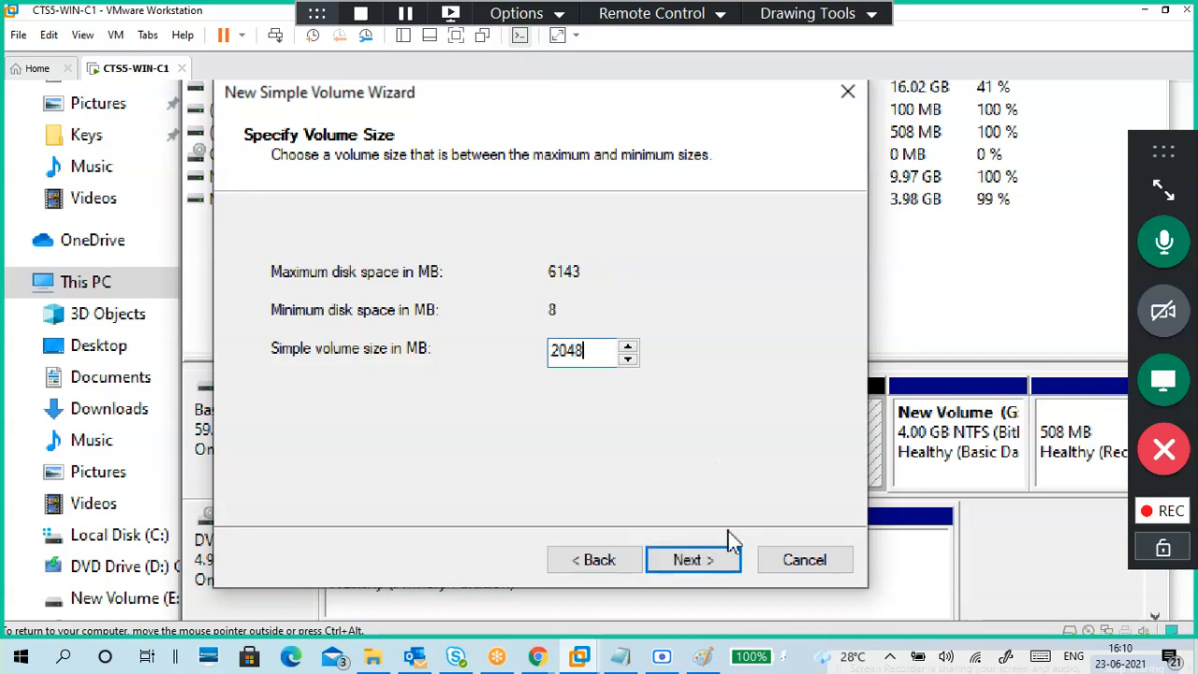
pyautogui.click(708, 583)
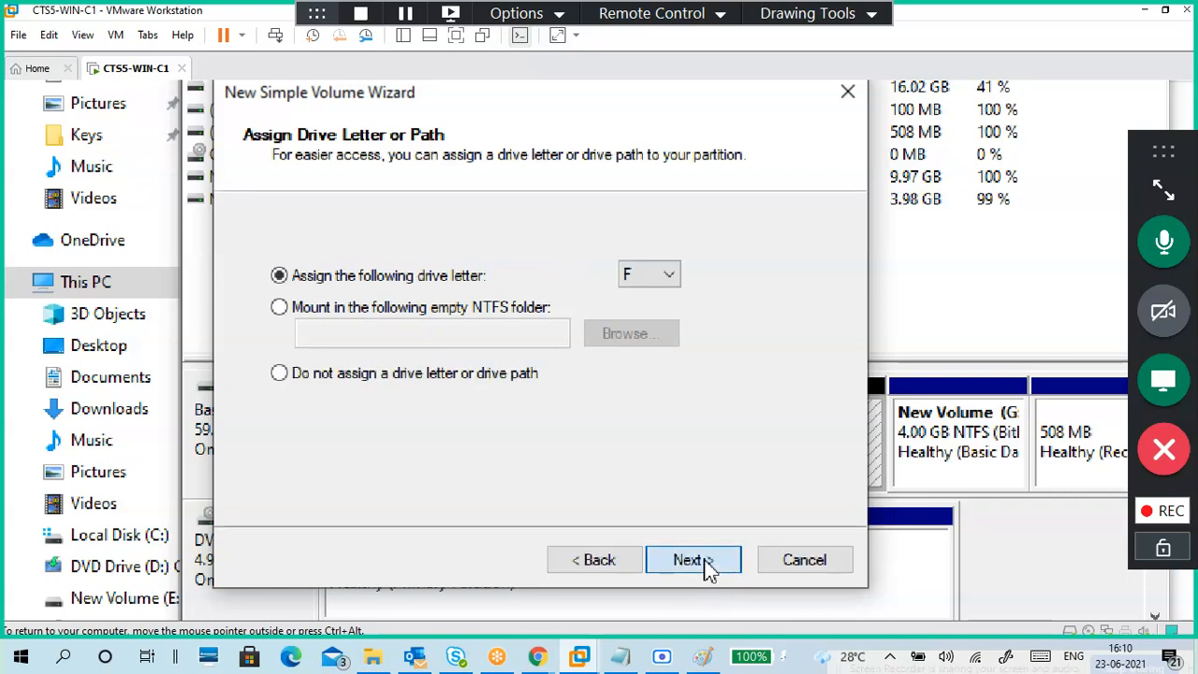
pyautogui.click(709, 561)
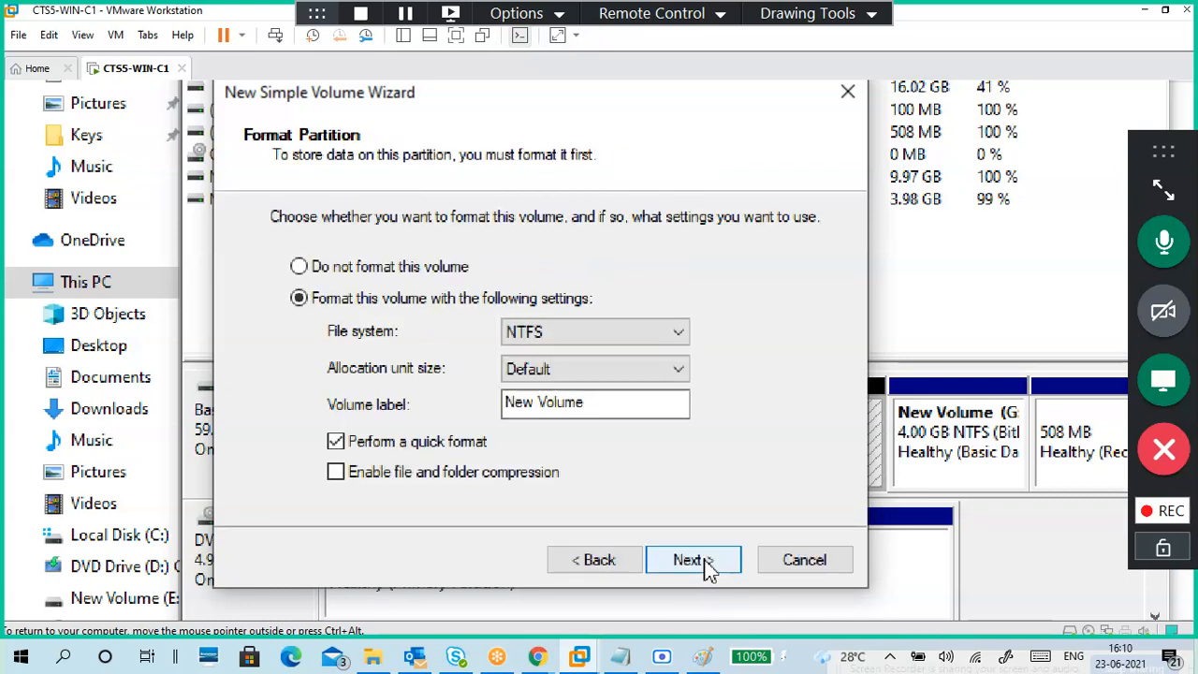
pyautogui.click(709, 561)
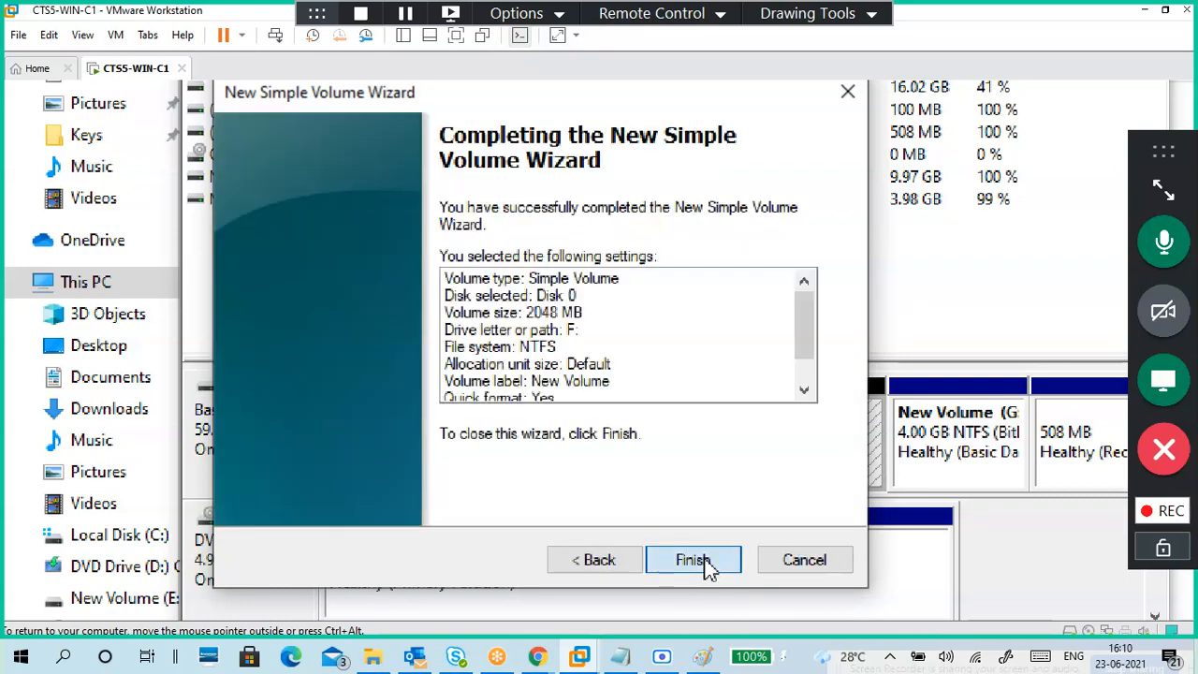
pyautogui.click(692, 560)
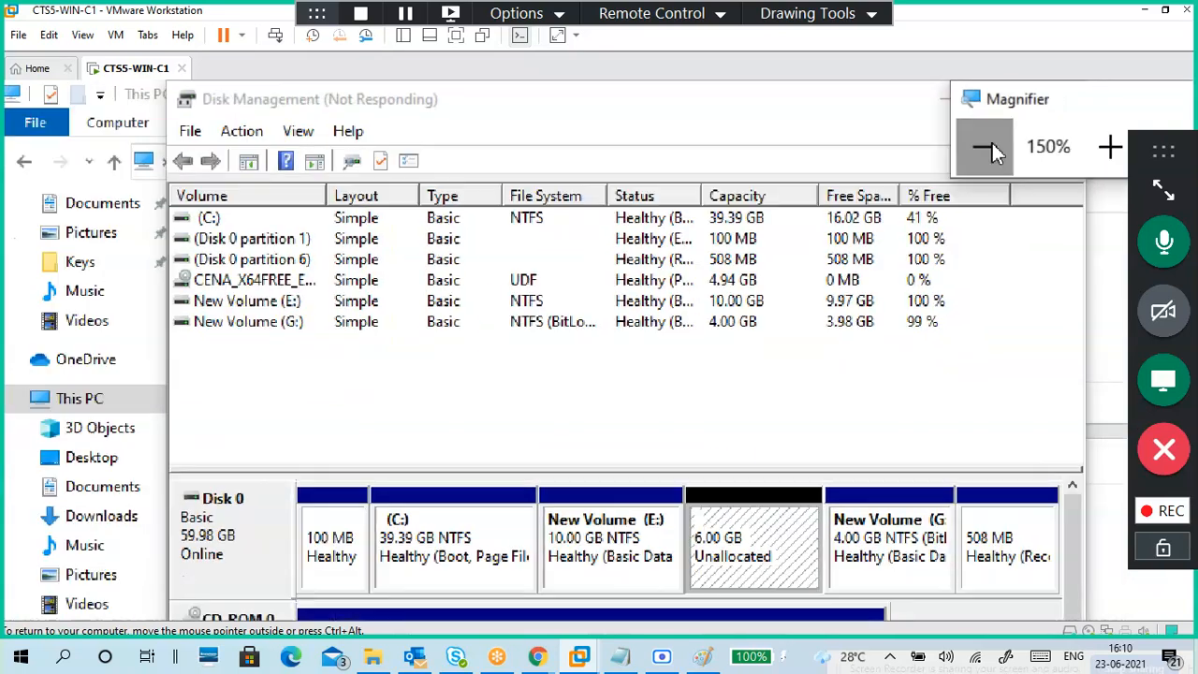
# Step: Reset Magnifier to 100%, reopen and close Windows Update, and shift Disk Management left
pyautogui.click(1002, 153)
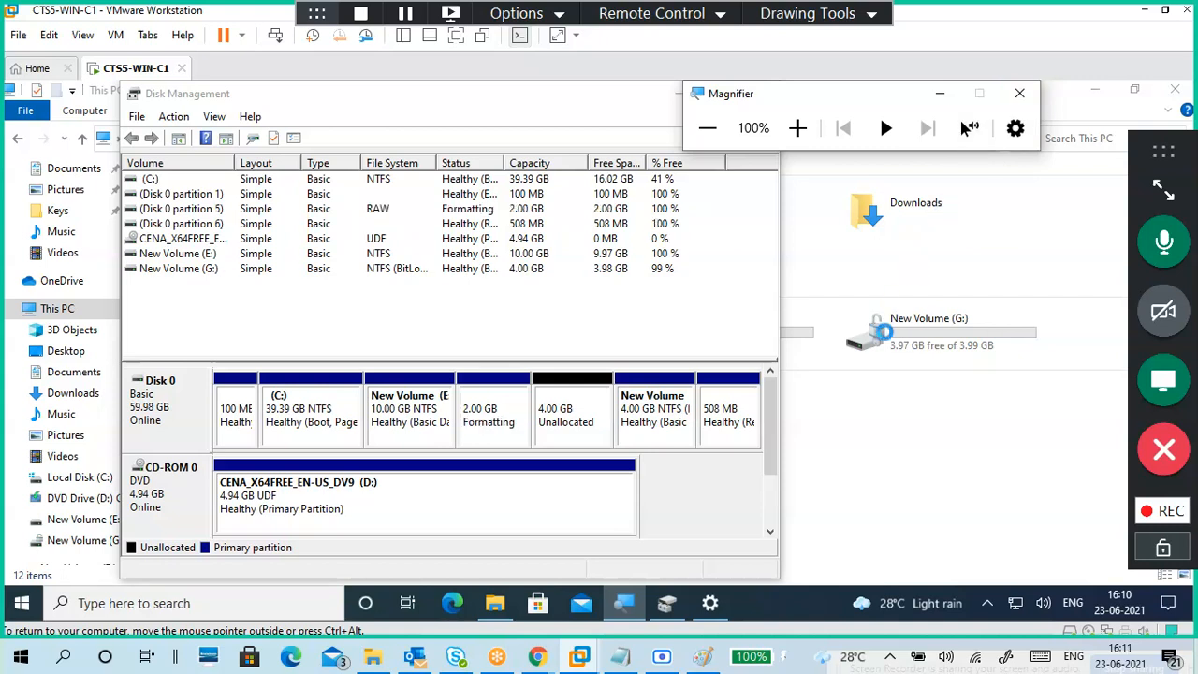
pyautogui.click(709, 602)
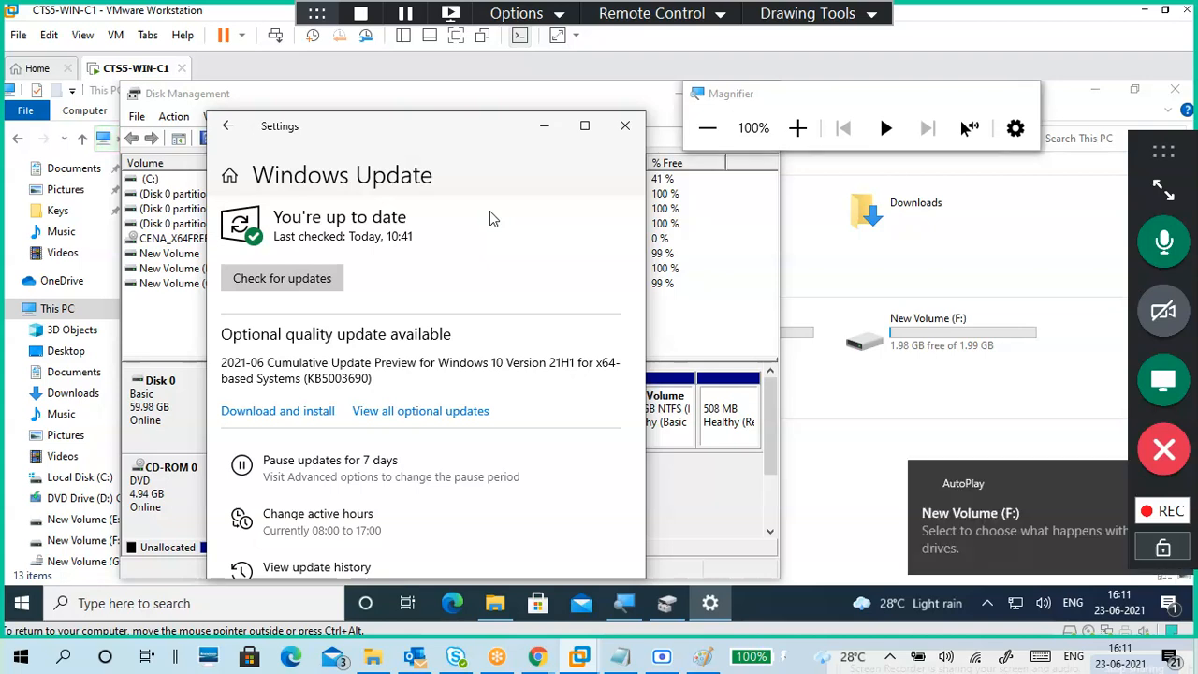
pyautogui.click(625, 126)
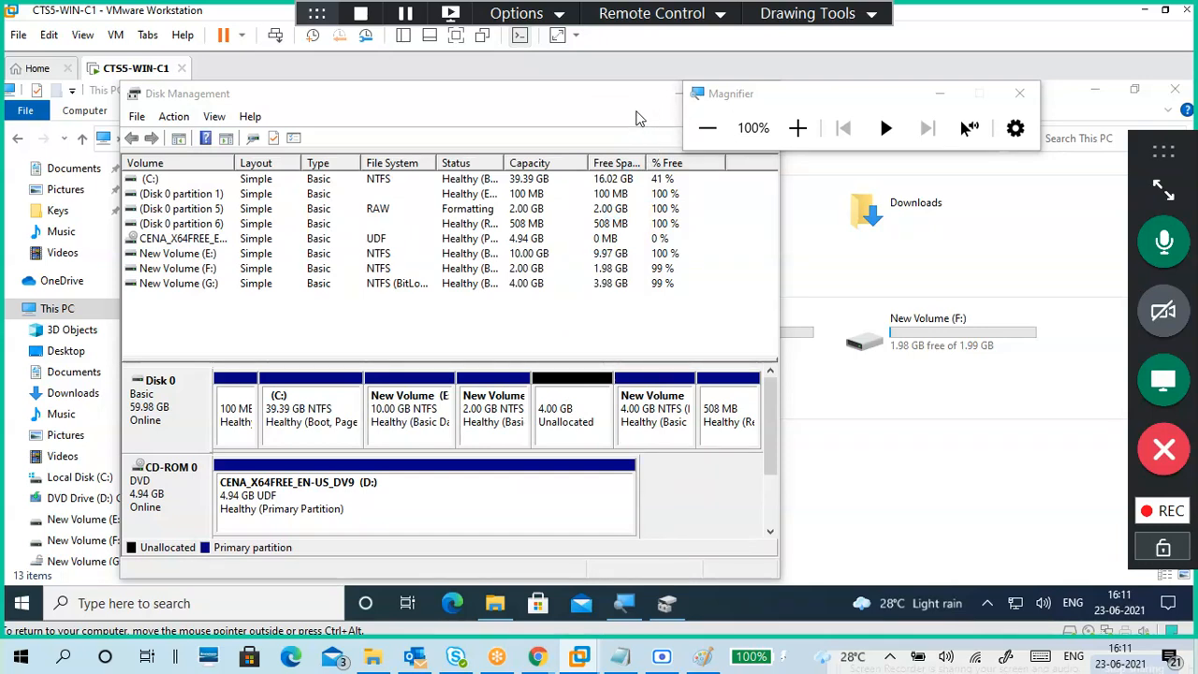
pyautogui.moveTo(634, 106); pyautogui.dragTo(525, 106)
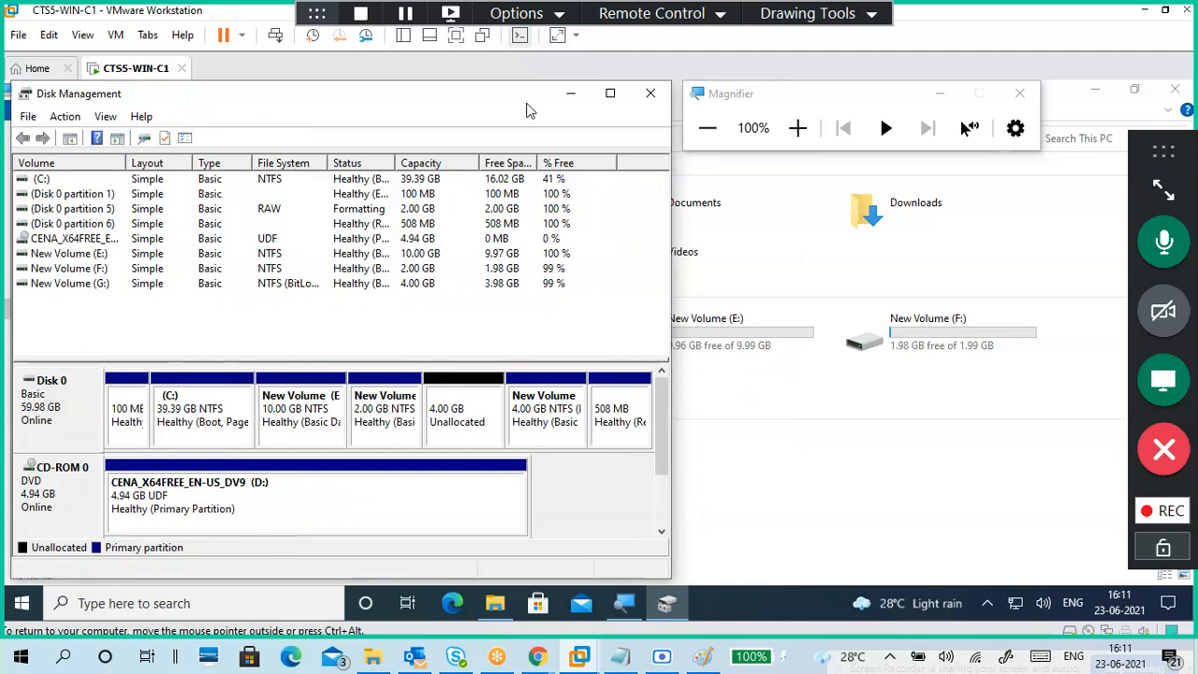
# Step: Close Disk Management, open New Volume (F:), and create a text file named s1.txt
pyautogui.click(647, 96)
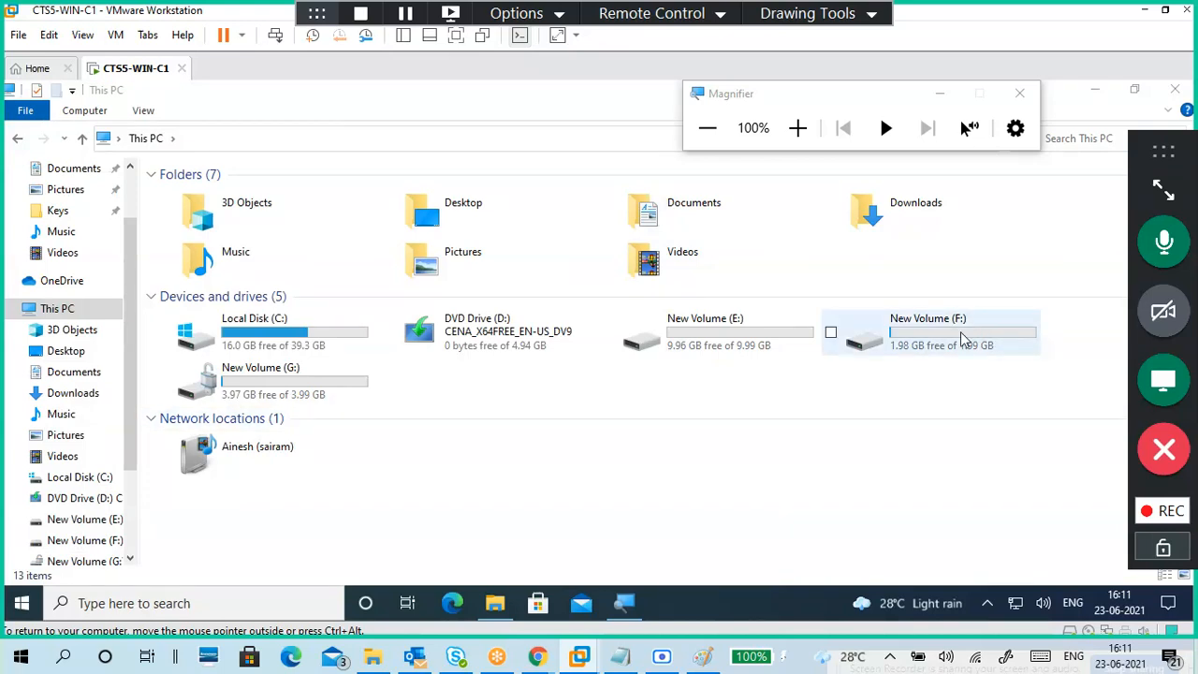
pyautogui.click(821, 408)
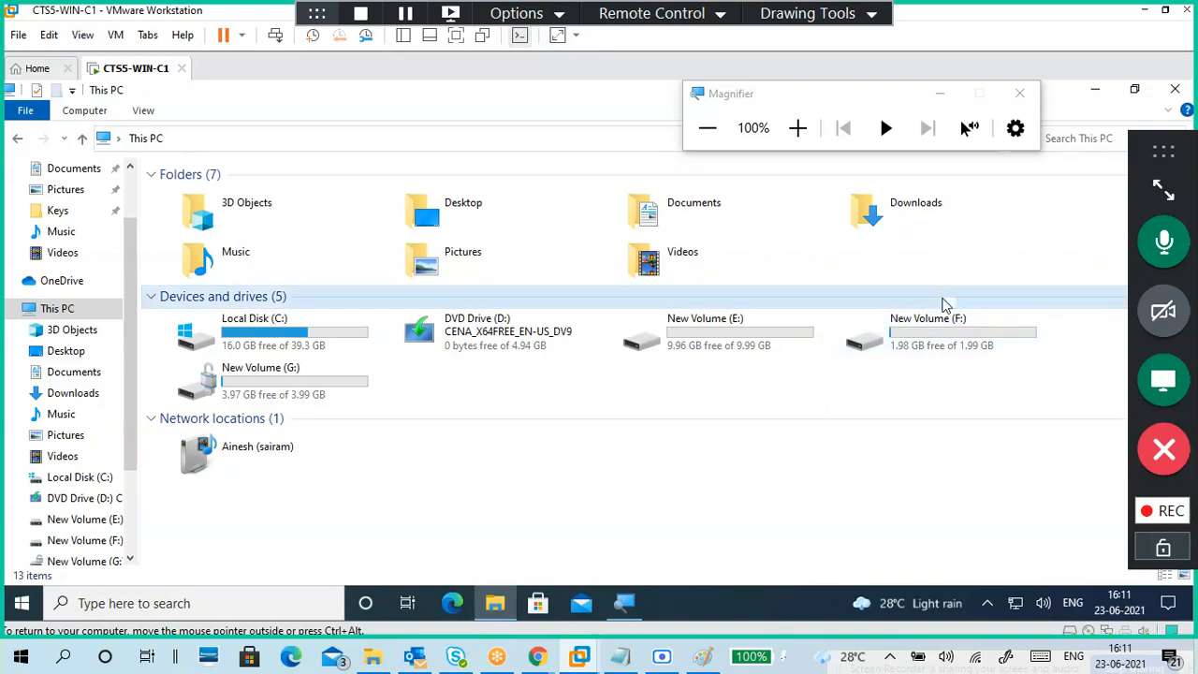
pyautogui.click(945, 345)
pyautogui.doubleClick(945, 344)
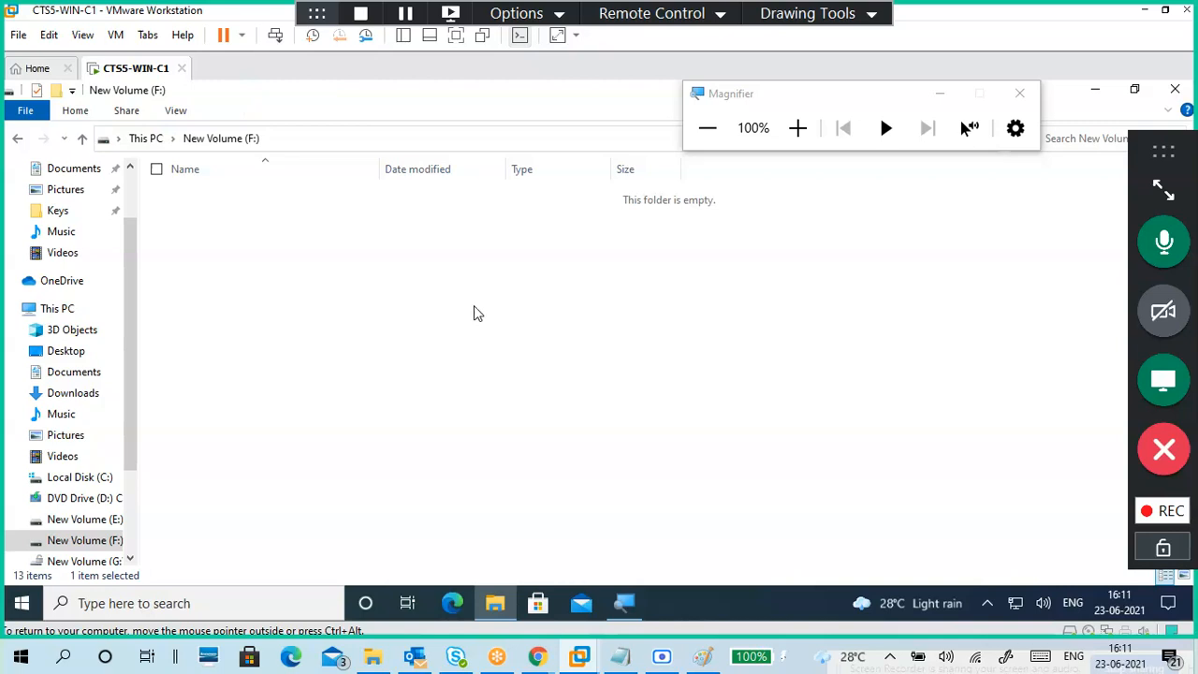
pyautogui.rightClick(269, 258)
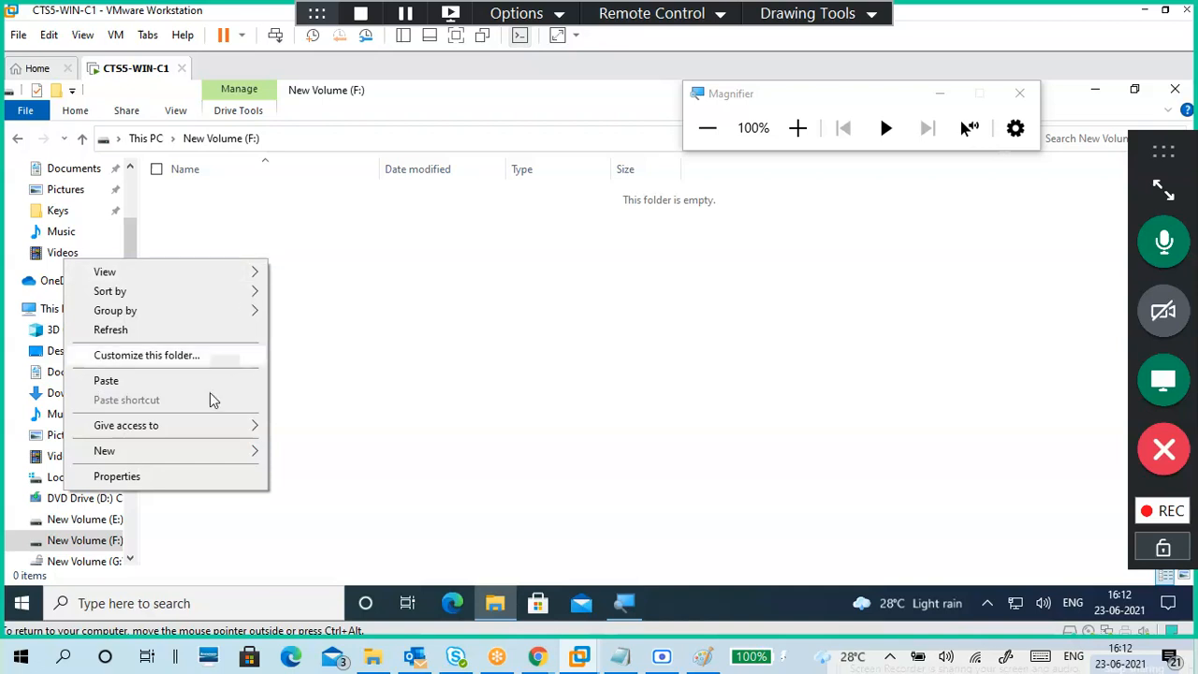
pyautogui.moveTo(169, 453)
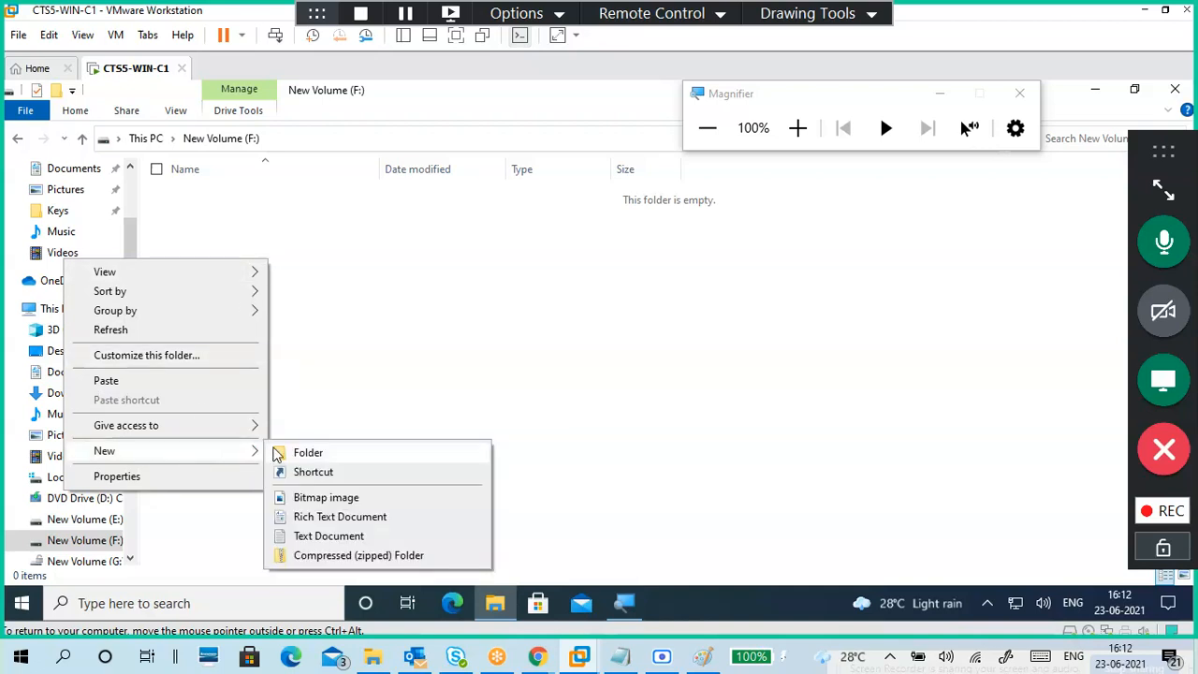
pyautogui.click(322, 536)
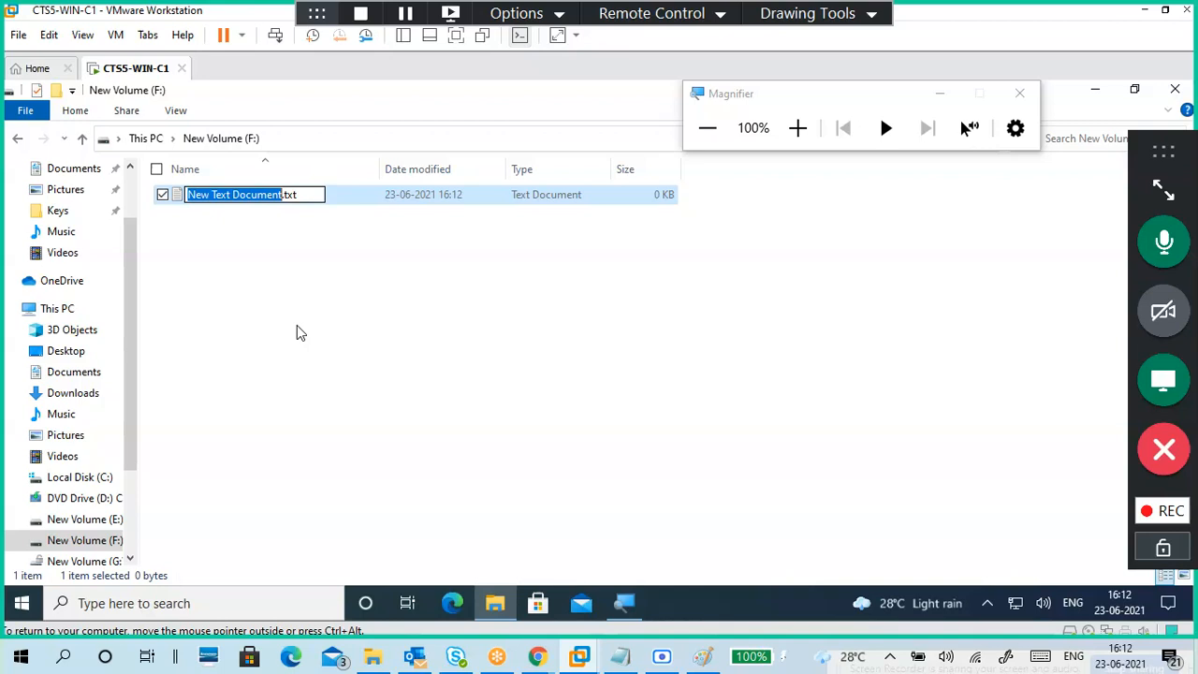
pyautogui.write('s1')
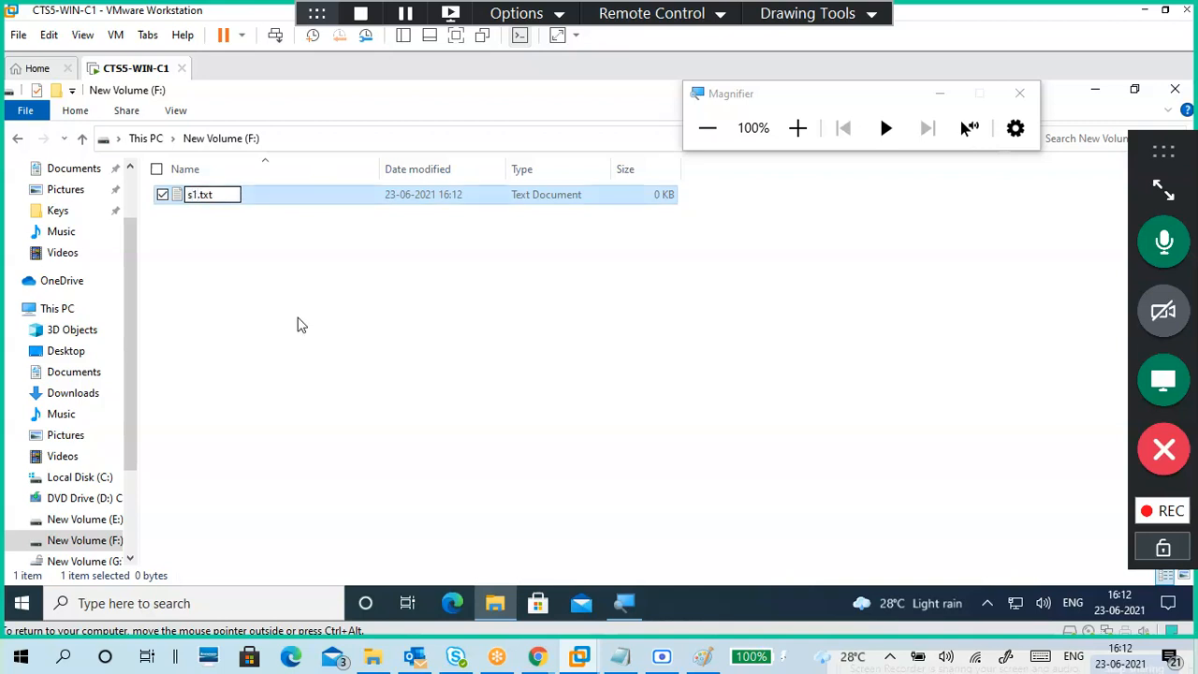
pyautogui.click(287, 373)
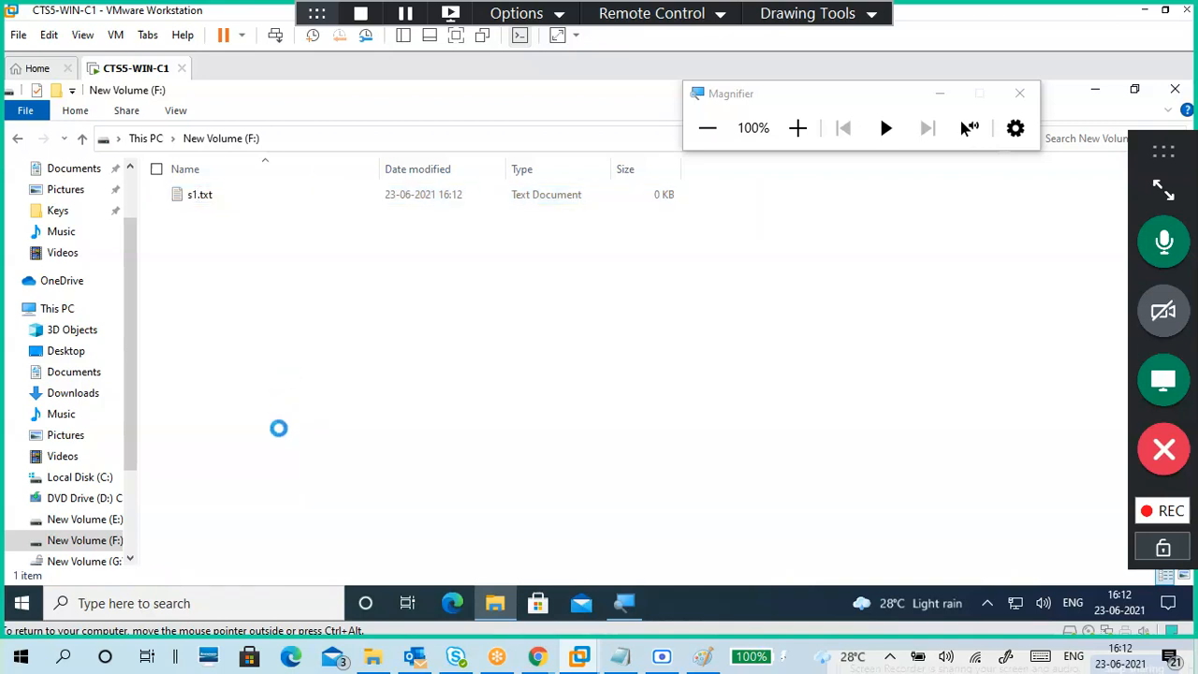
# Step: Create a second text file named 33.txt, then return to This PC
pyautogui.rightClick(281, 433)
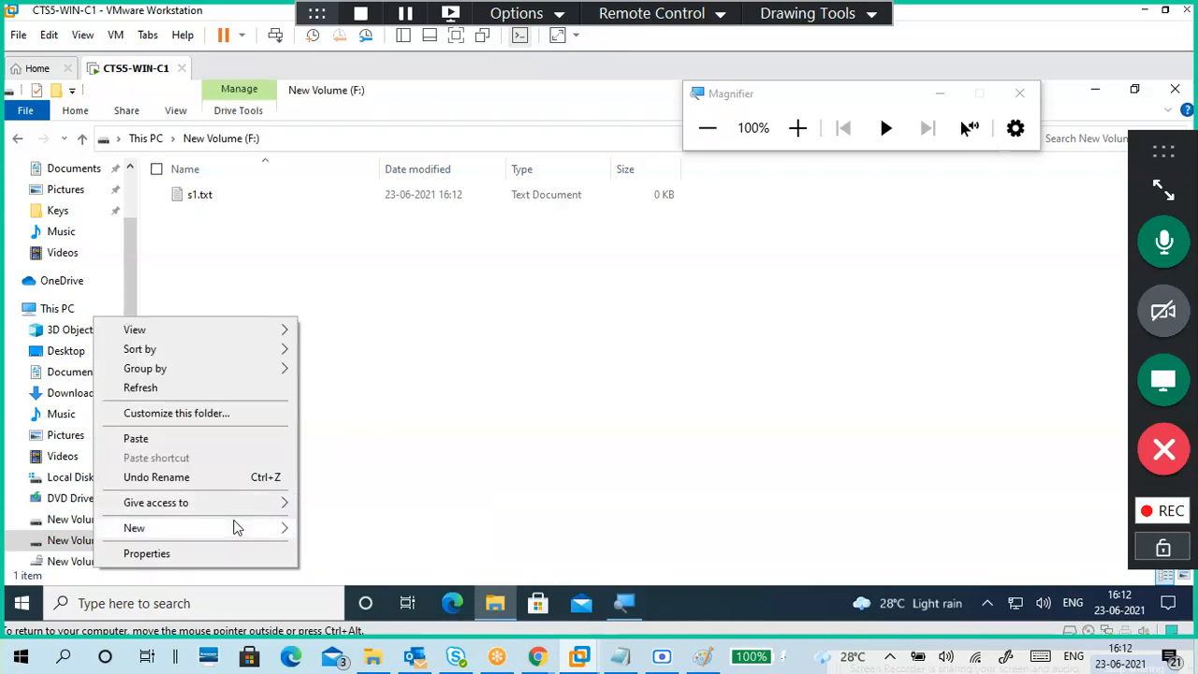
pyautogui.moveTo(237, 528)
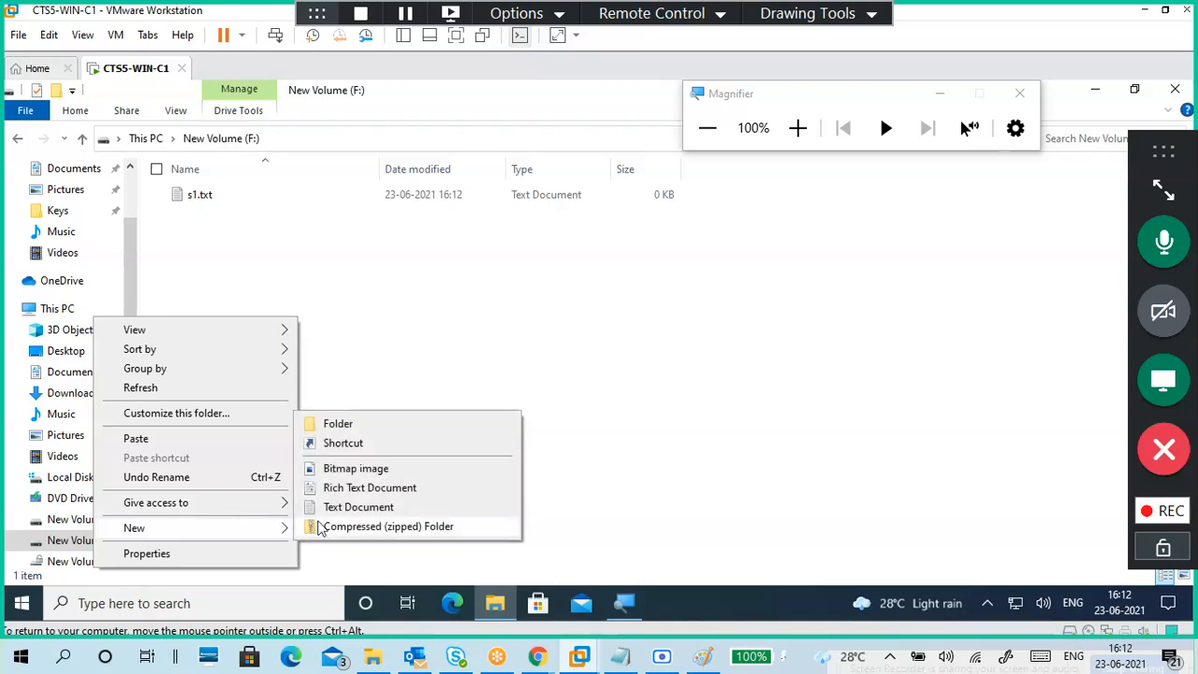
pyautogui.click(360, 508)
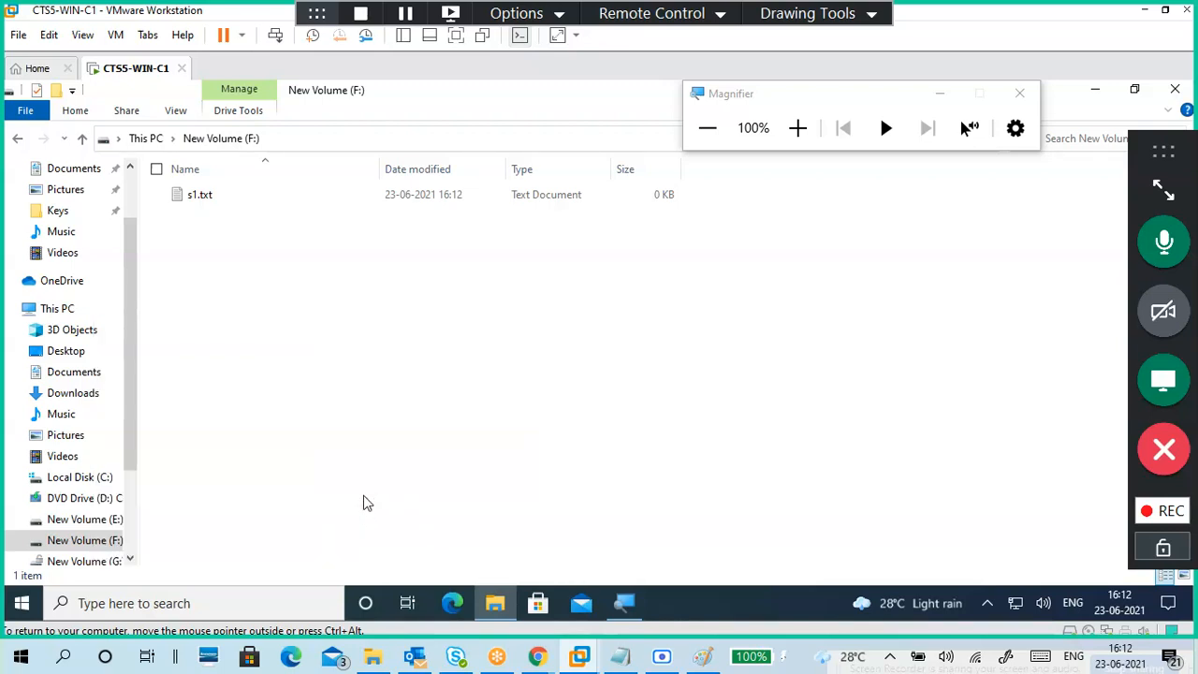
pyautogui.write('33.txt')
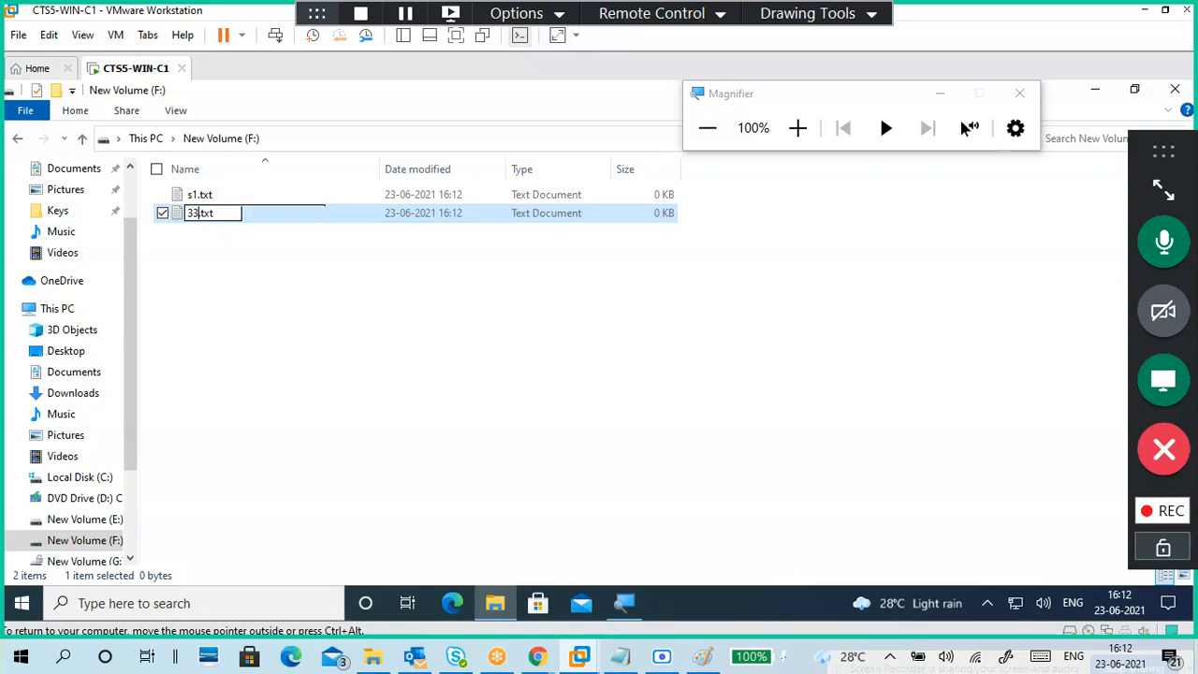
pyautogui.click(392, 324)
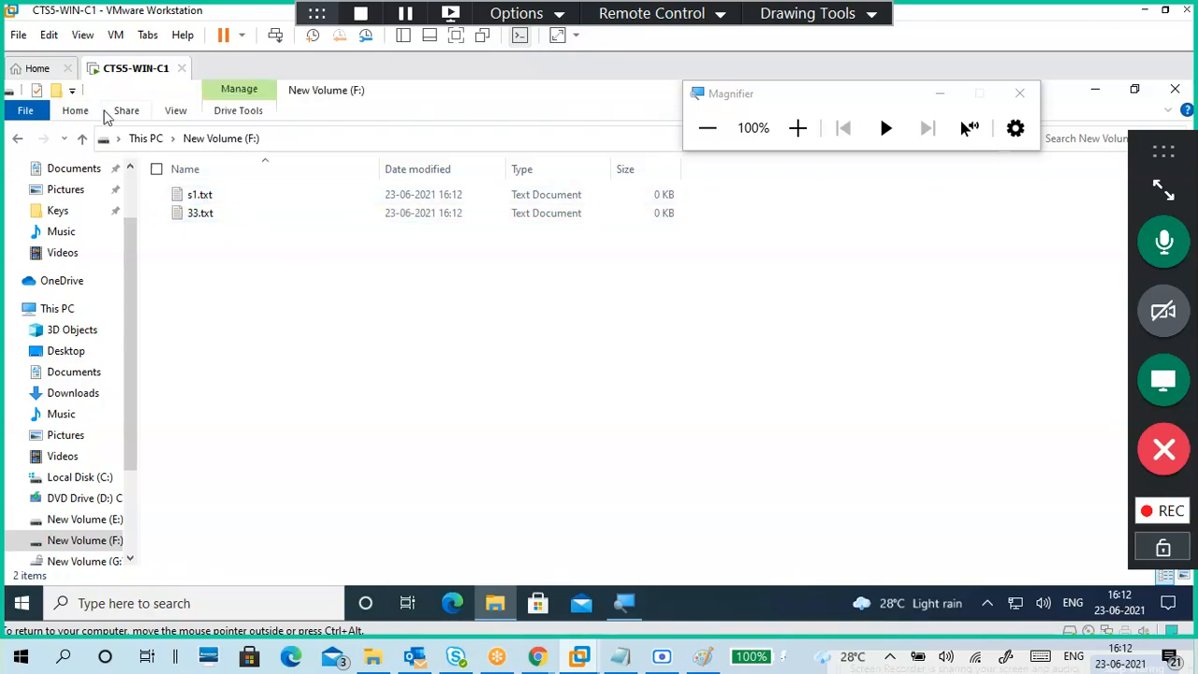
pyautogui.click(141, 138)
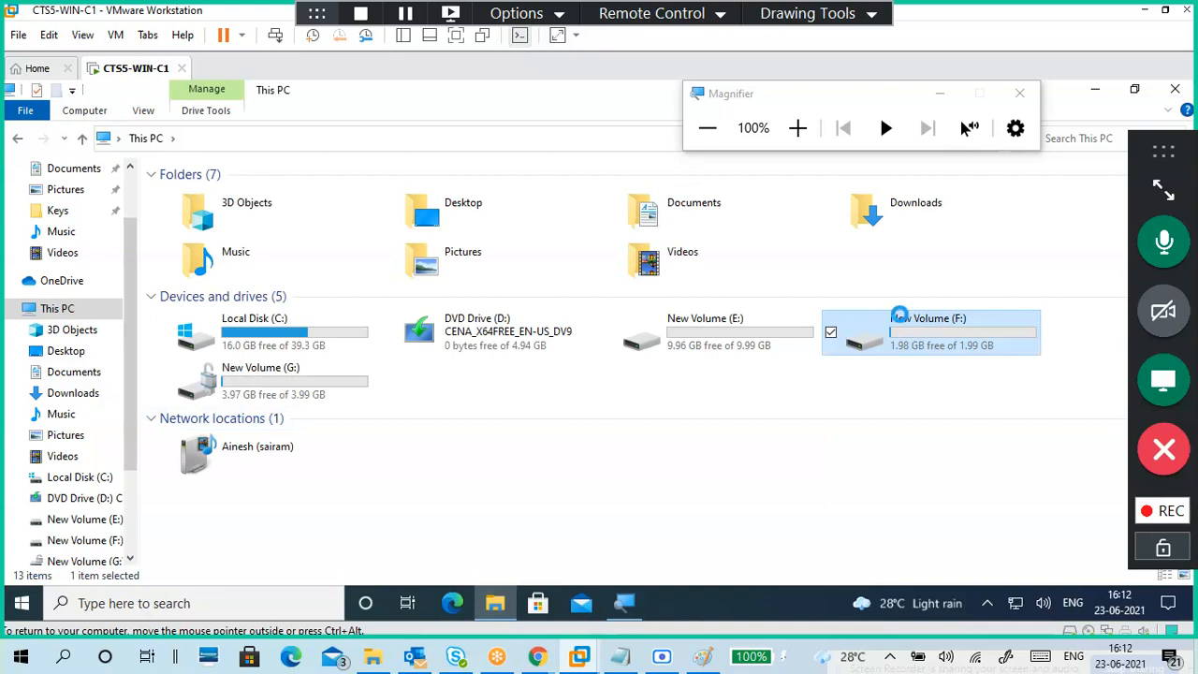
# Step: Dismiss the F: drive menu and open Control Panel by searching 'control' from Start
pyautogui.rightClick(898, 316)
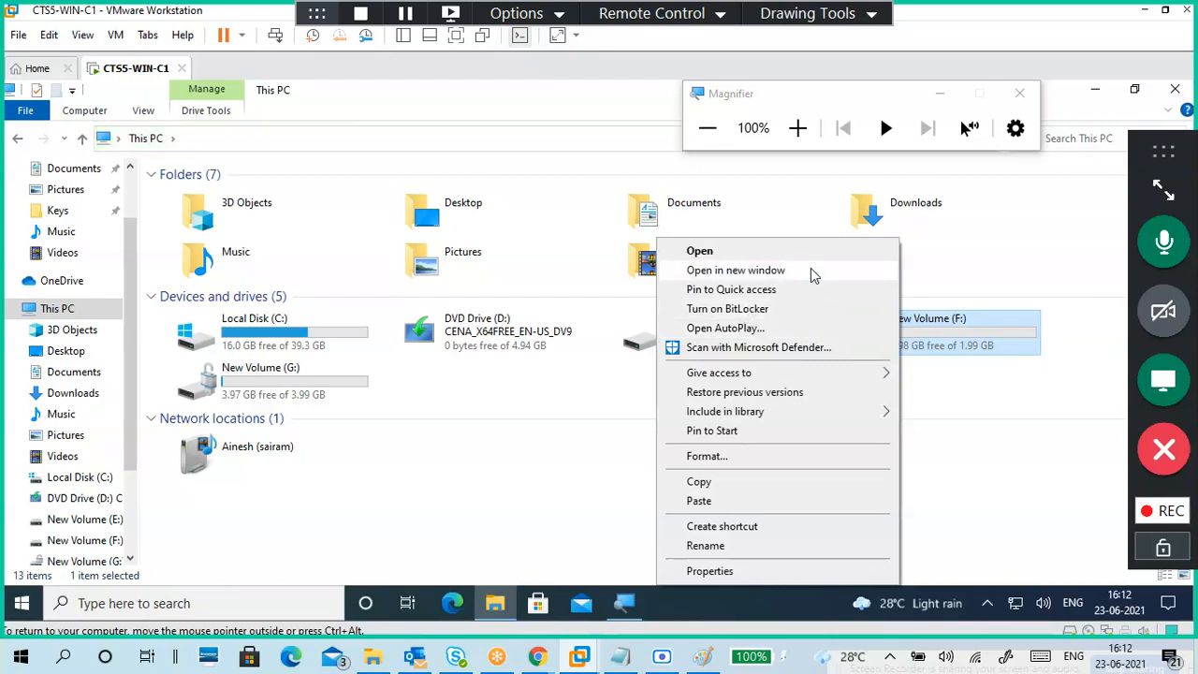
pyautogui.click(1096, 109)
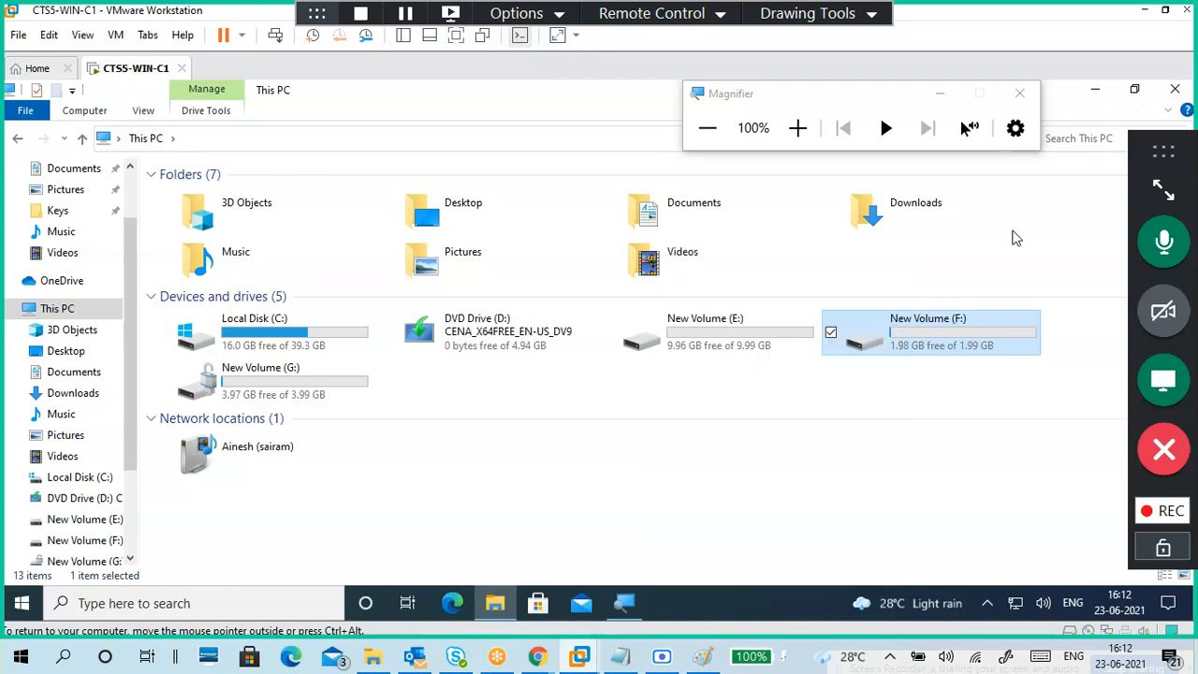
pyautogui.click(773, 118)
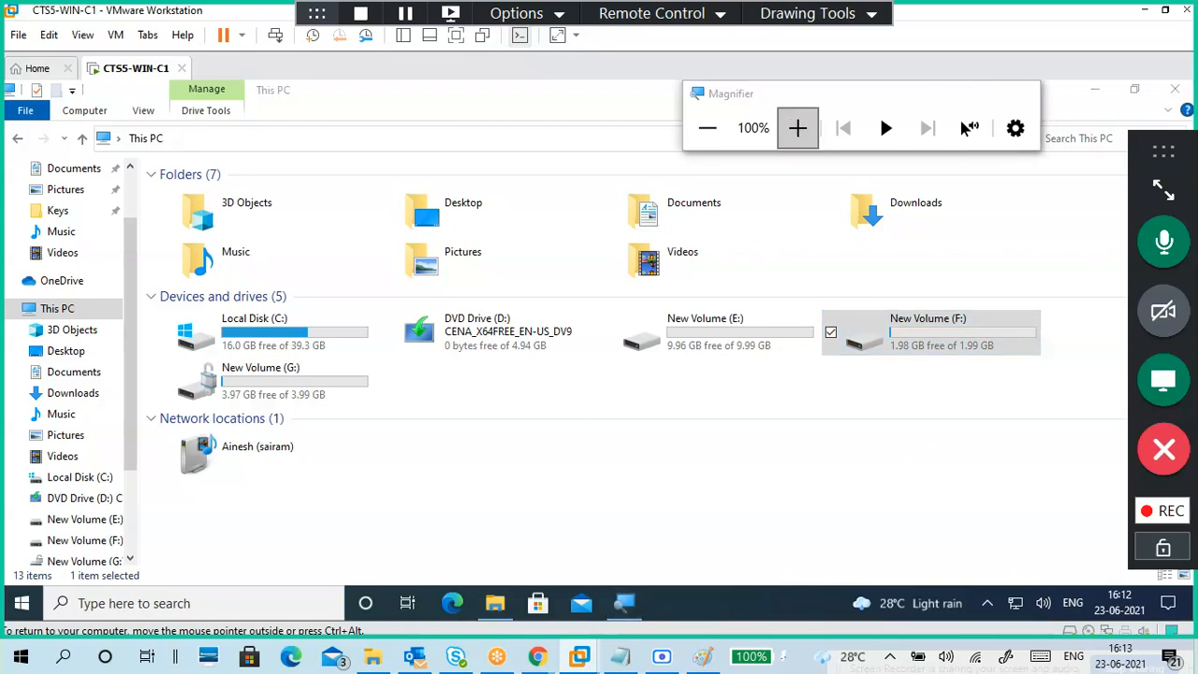
pyautogui.press('super')
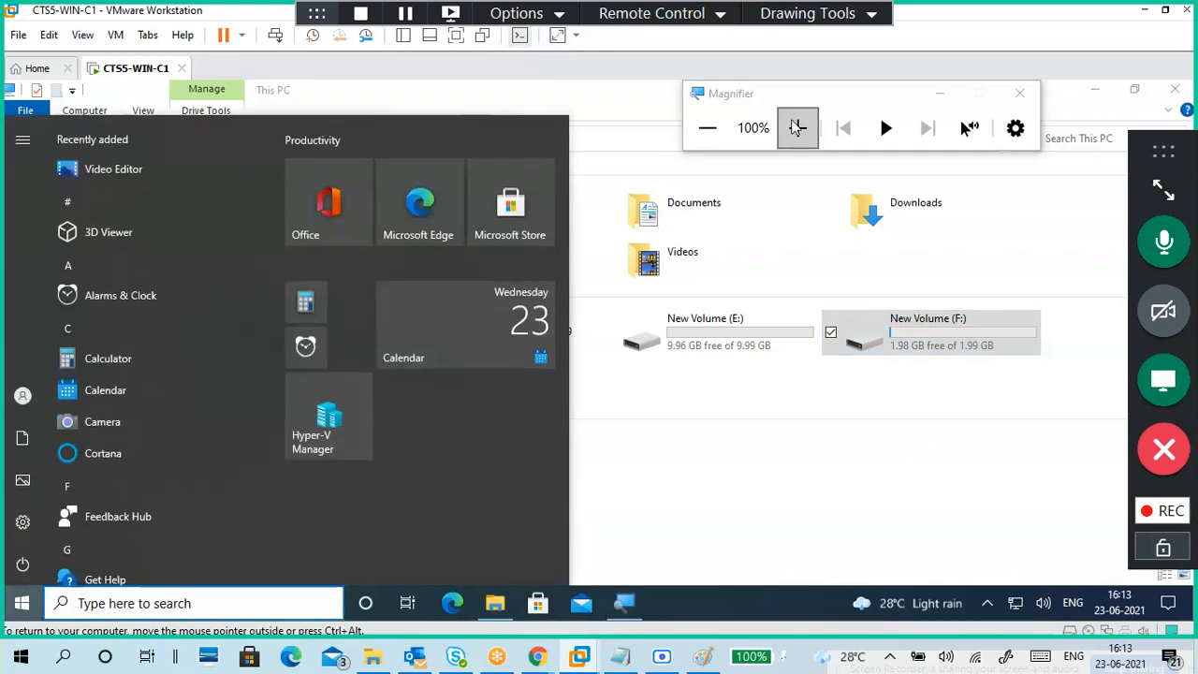
pyautogui.write('co')
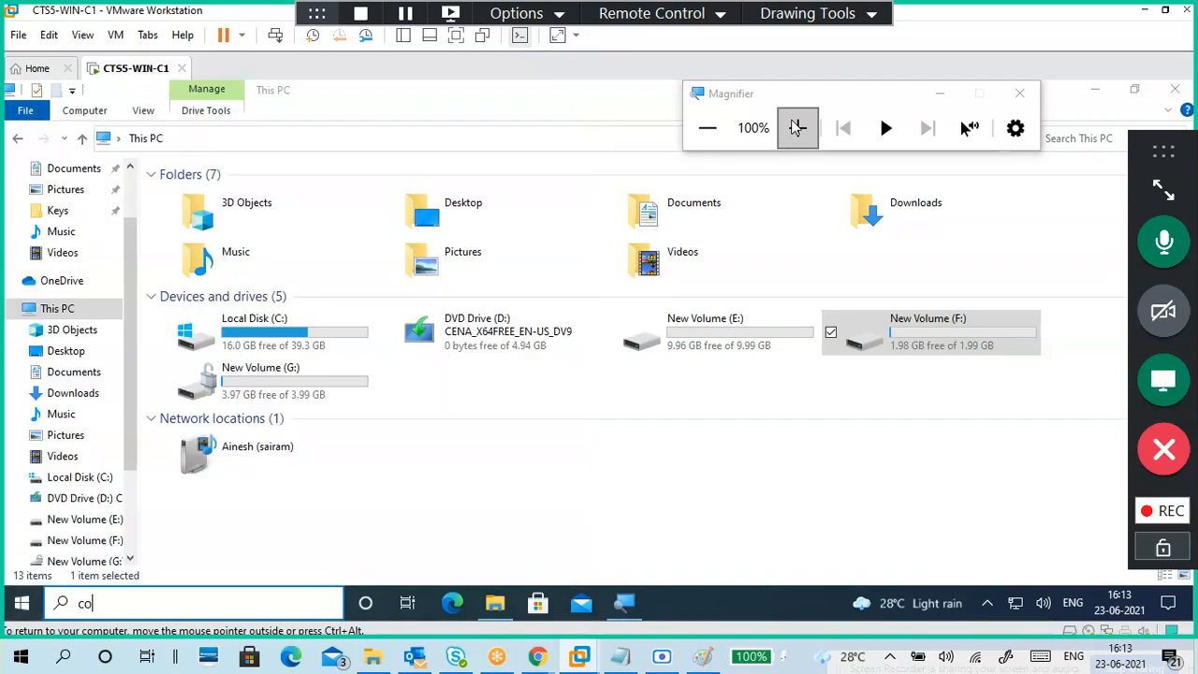
pyautogui.write('ntrol')
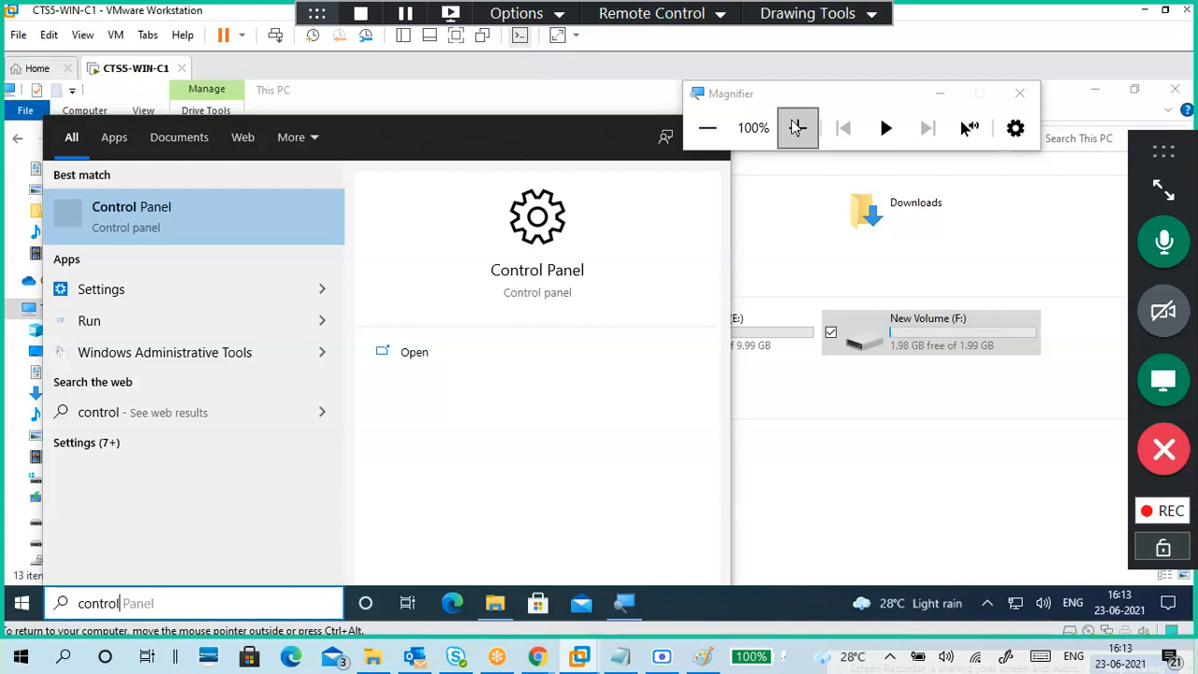
pyautogui.press('Return')
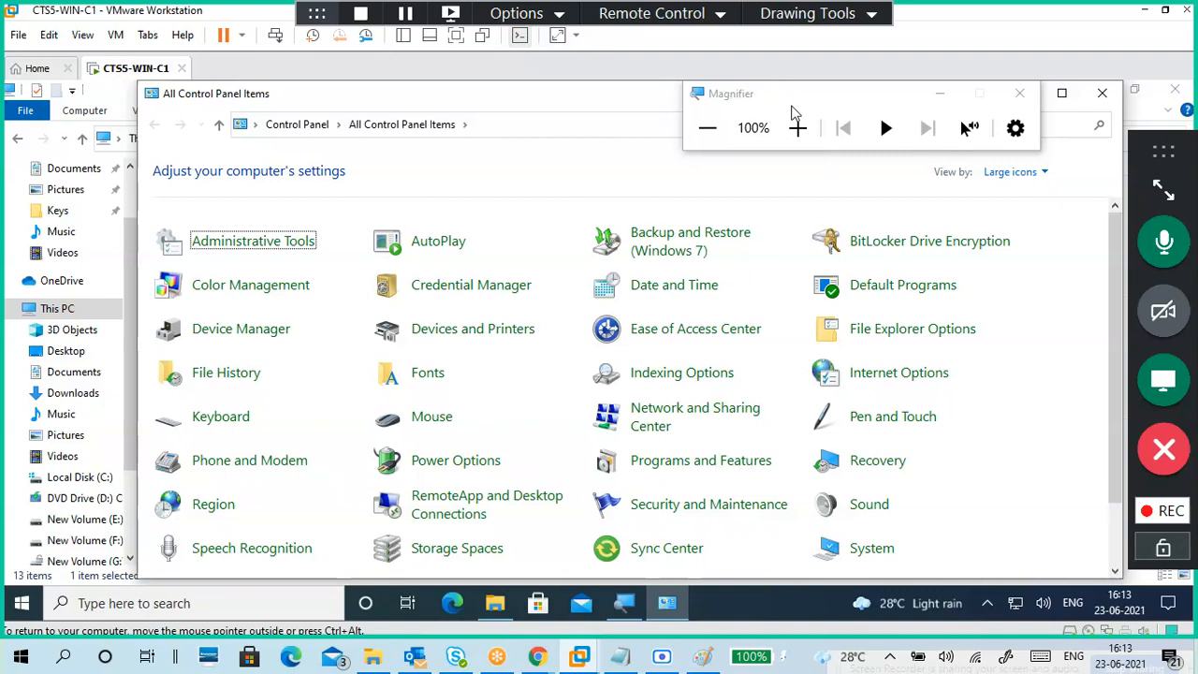
# Step: Maximize Control Panel and start Turn on BitLocker for New Volume (F:) under BitLocker Drive Encryption
pyautogui.click(1058, 102)
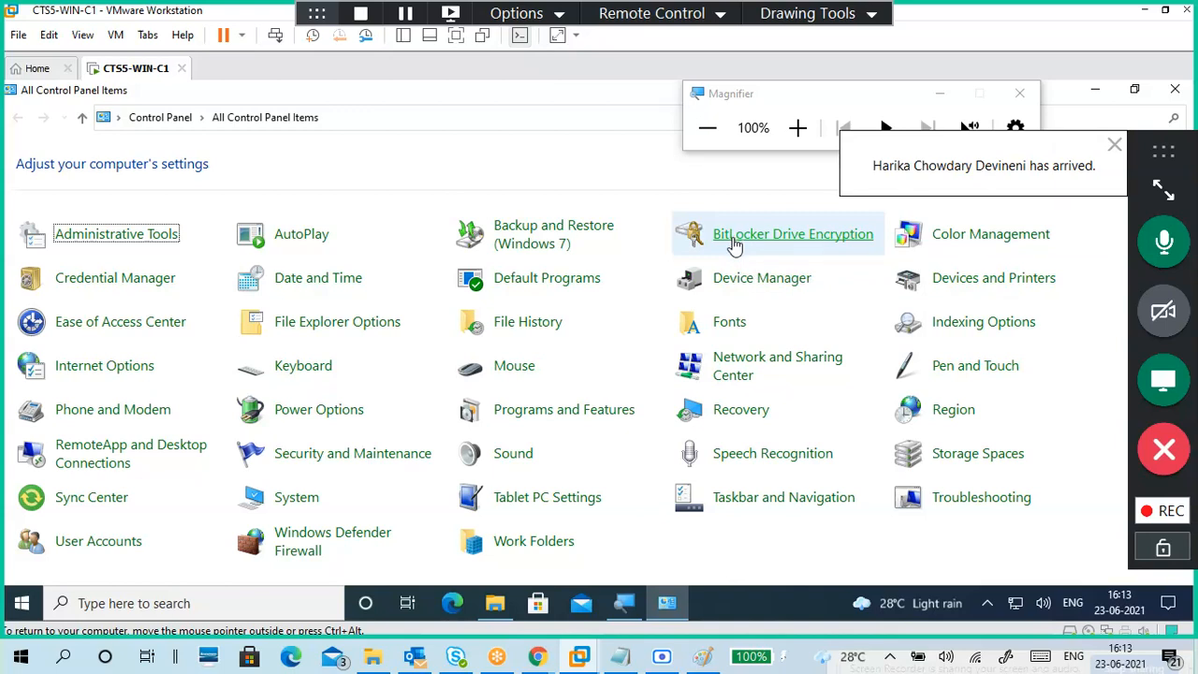
pyautogui.click(735, 242)
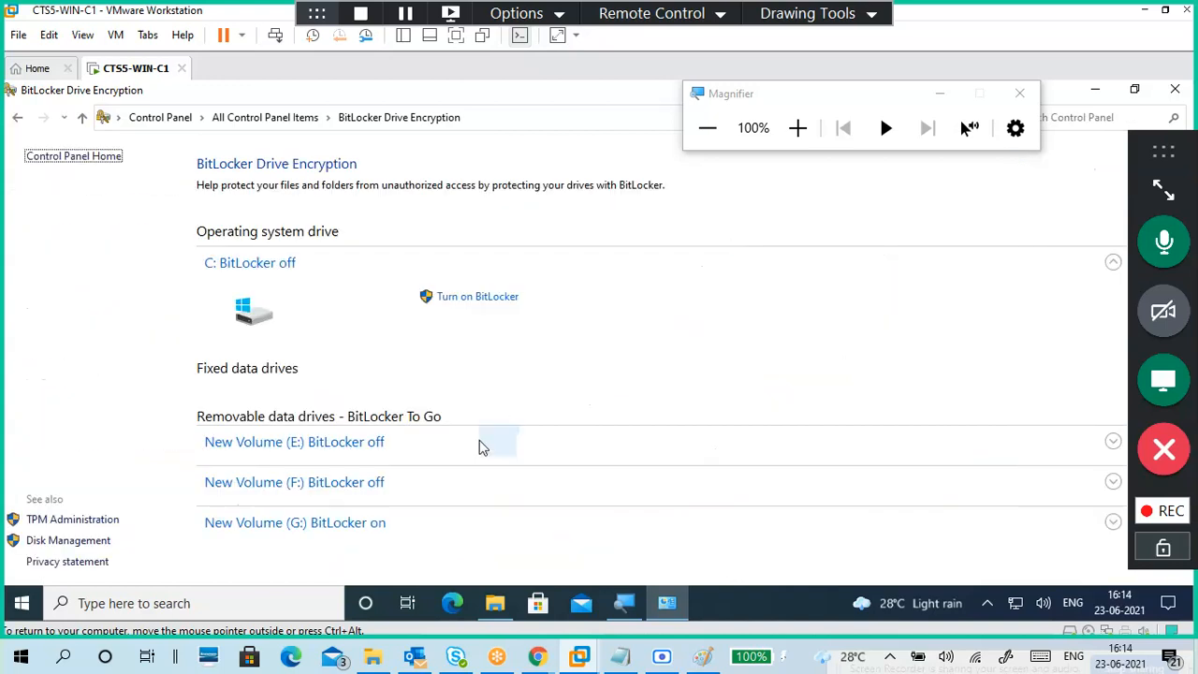
pyautogui.click(364, 483)
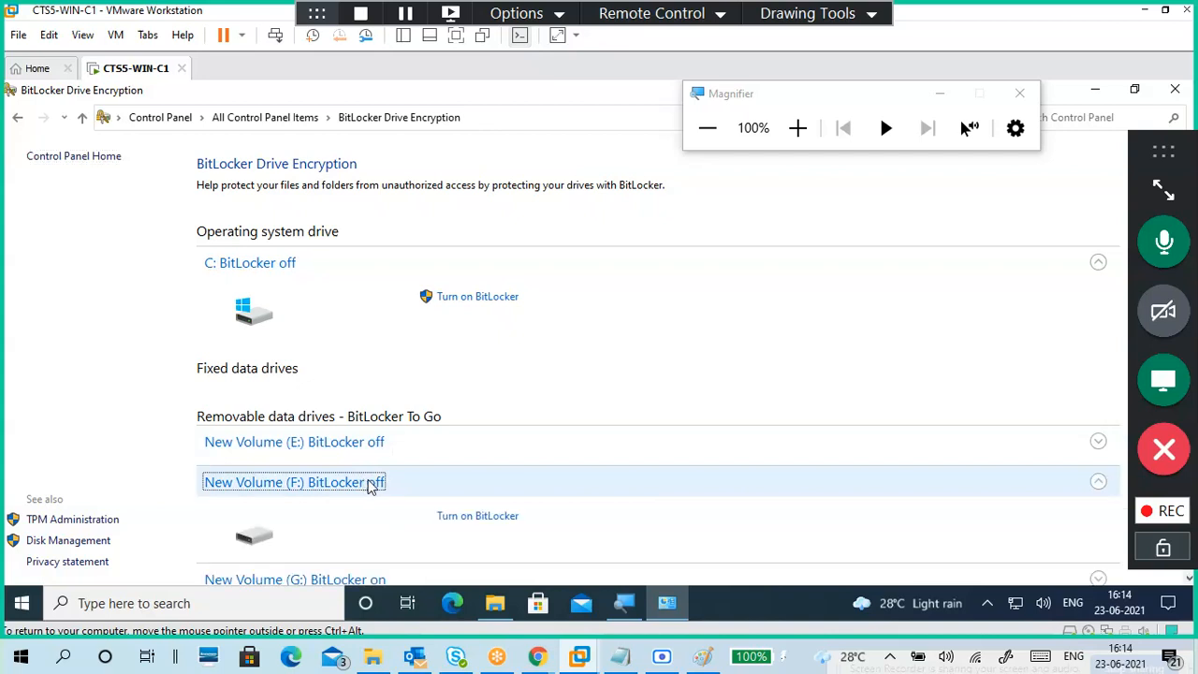
pyautogui.scroll(-1, 475, 530)
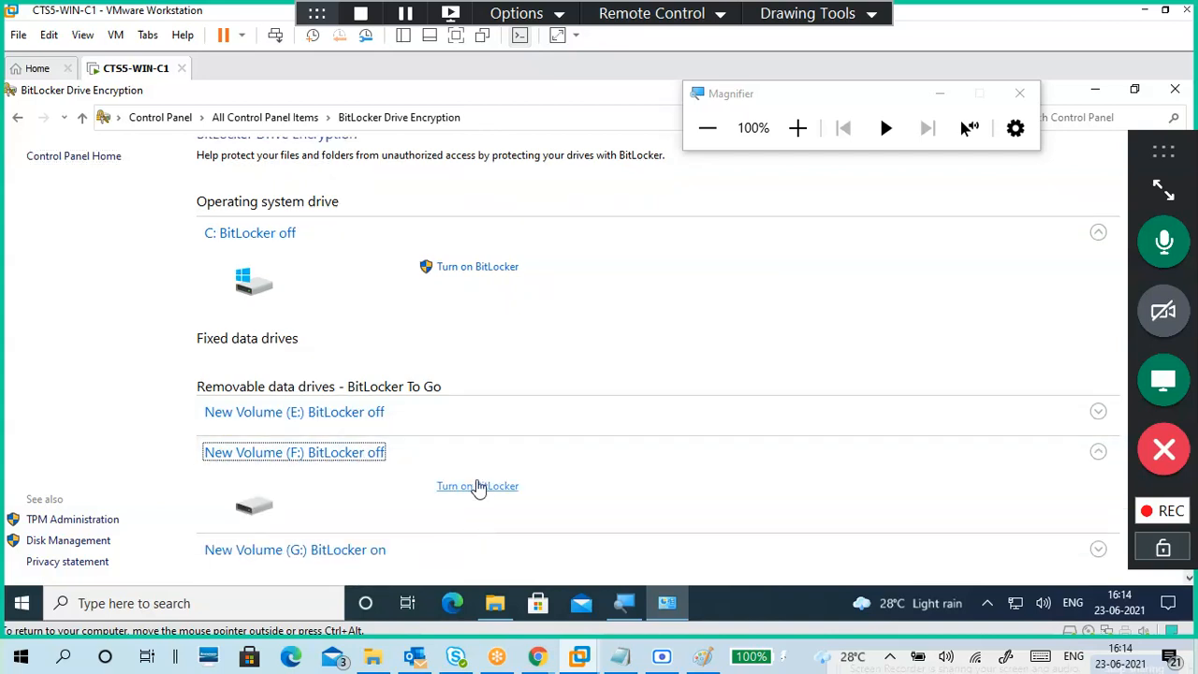
pyautogui.click(478, 487)
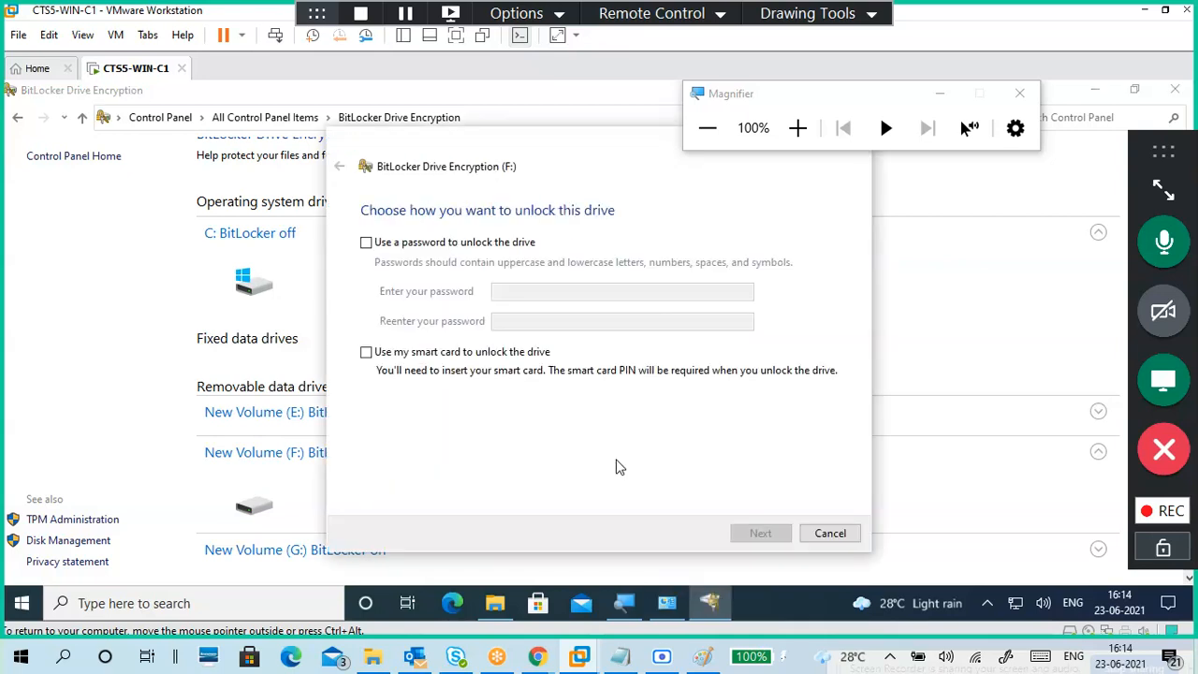
# Step: Choose password unlocking for F: and enter the password and its confirmation
pyautogui.click(457, 249)
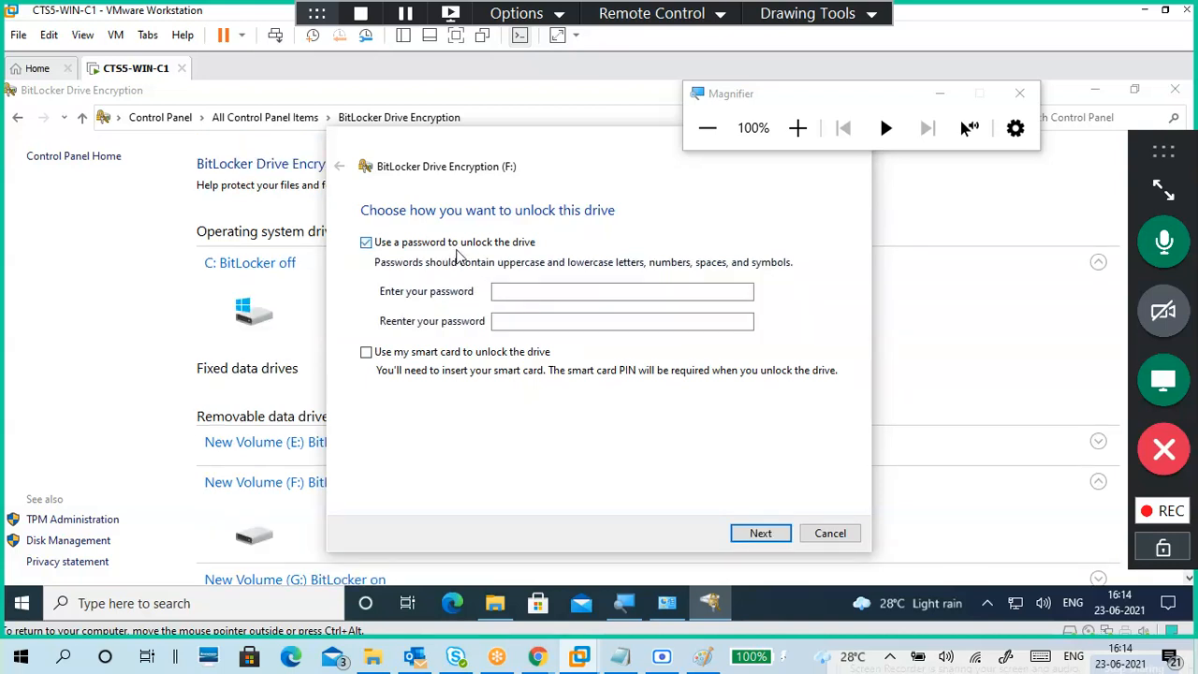
pyautogui.click(518, 294)
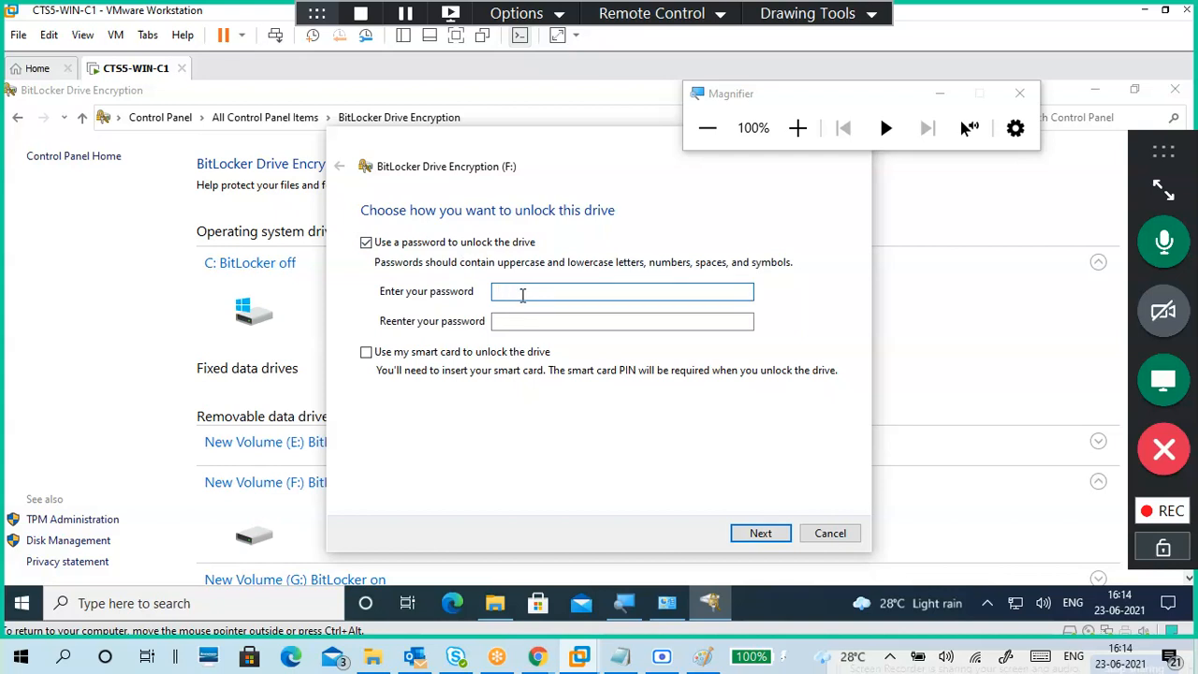
pyautogui.write('**********')
pyautogui.press('BackSpace')
pyautogui.press('BackSpace')
pyautogui.press('BackSpace')
pyautogui.press('BackSpace')
pyautogui.press('BackSpace')
pyautogui.press('BackSpace')
pyautogui.press('BackSpace')
pyautogui.press('BackSpace')
pyautogui.press('BackSpace')
pyautogui.press('BackSpace')
pyautogui.write('*******')
pyautogui.press('Tab')
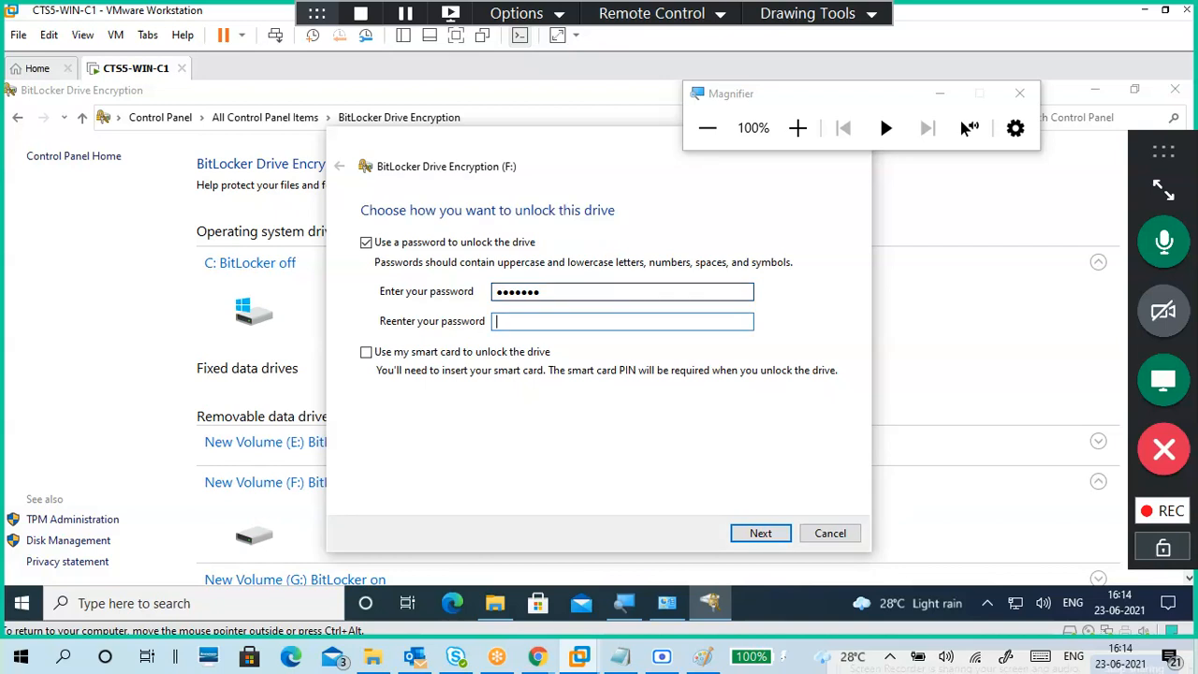
pyautogui.write('******')
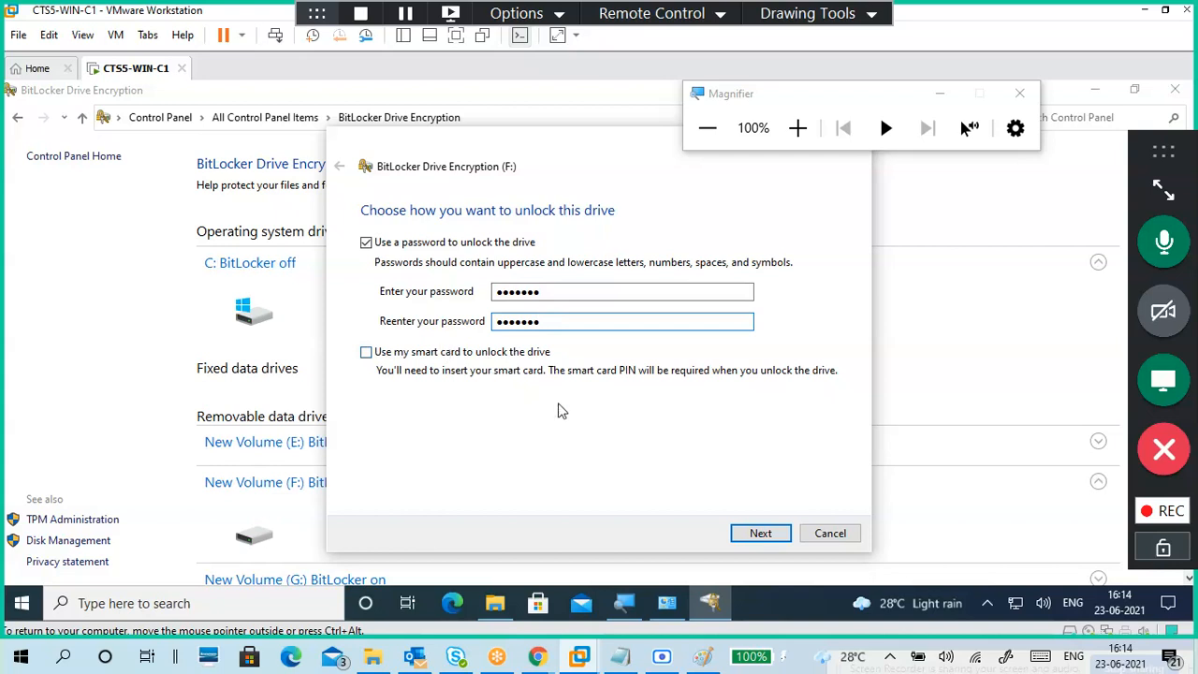
# Step: Retype the password in both the Enter and Reenter fields and resubmit
pyautogui.click(757, 541)
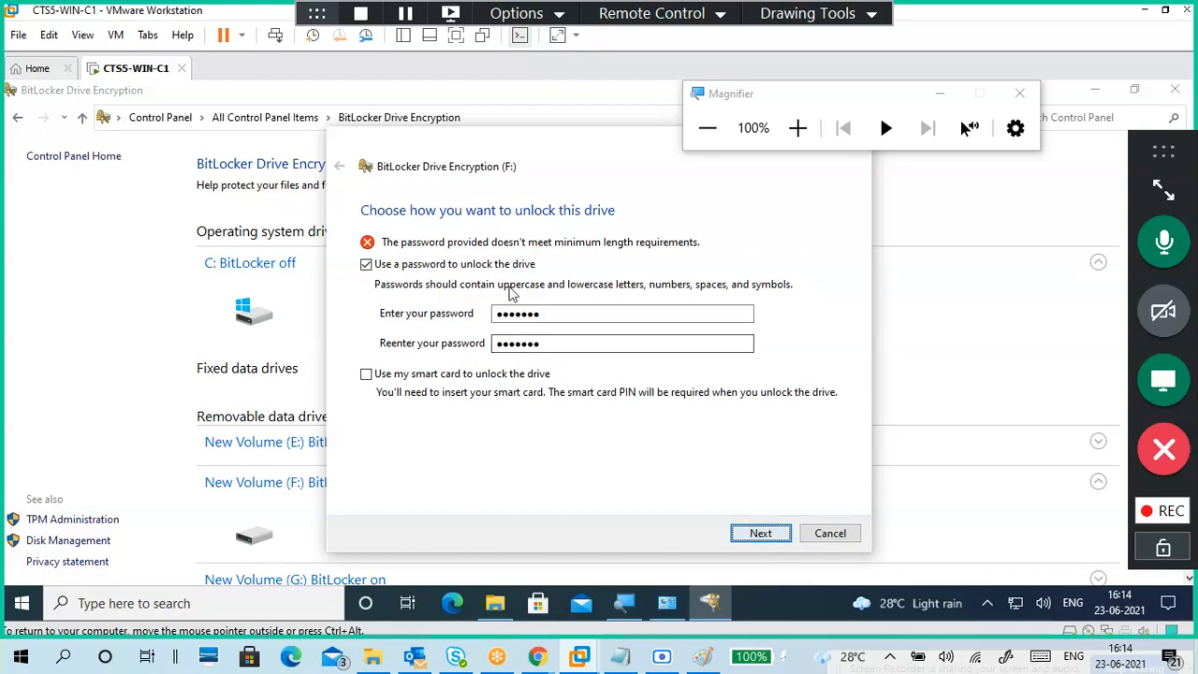
pyautogui.doubleClick(539, 314)
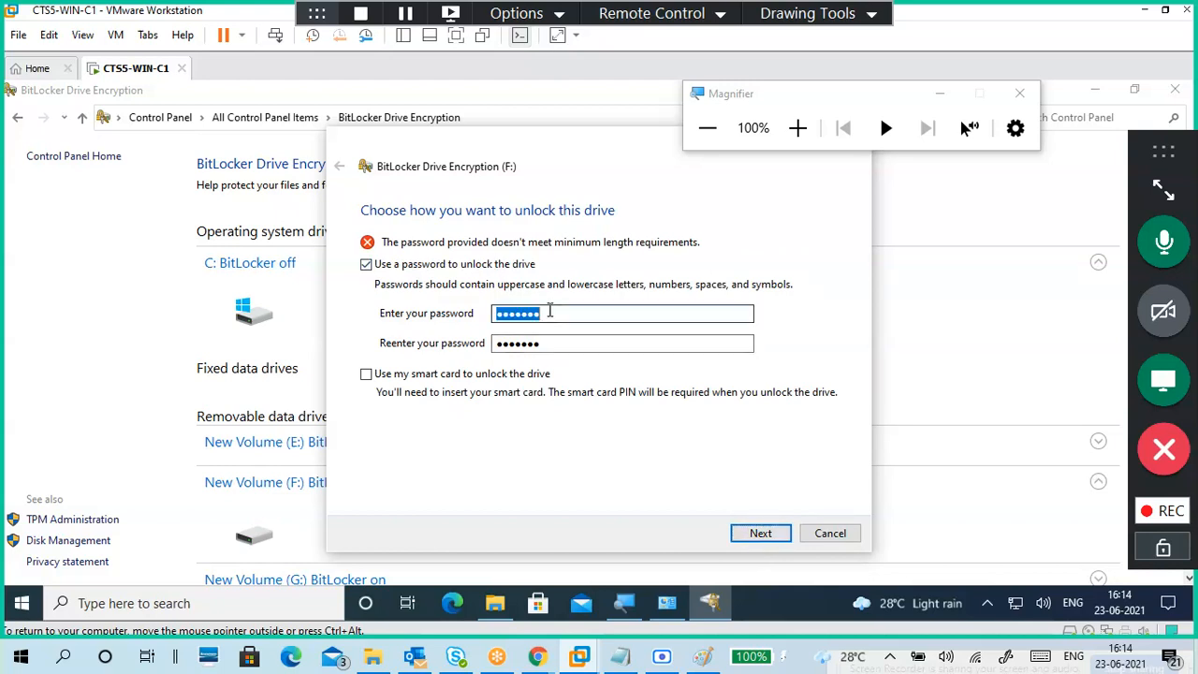
pyautogui.write('•••')
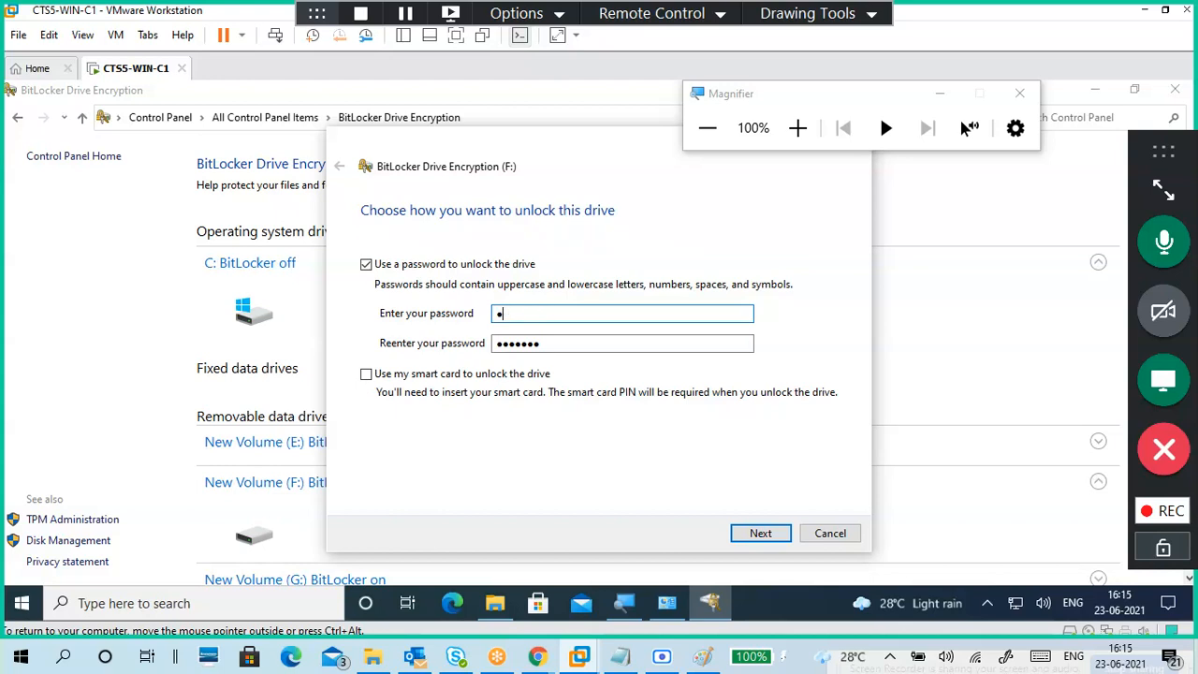
pyautogui.write('••••')
pyautogui.press('Tab')
pyautogui.write('•••••••')
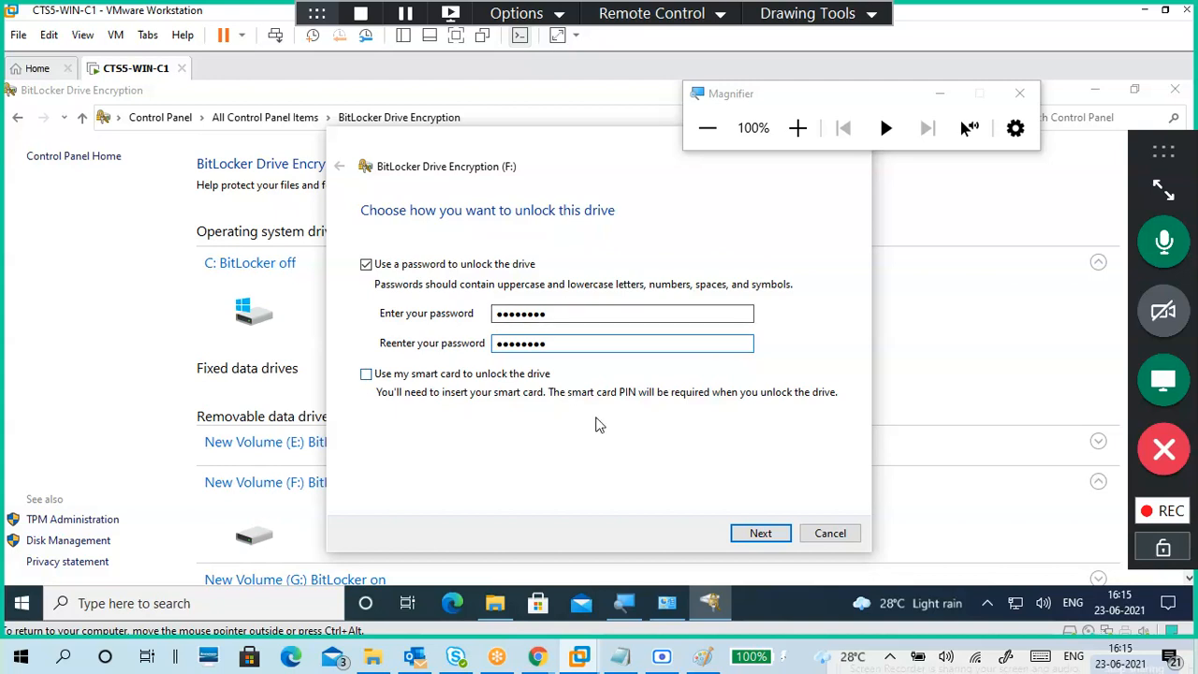
pyautogui.click(745, 540)
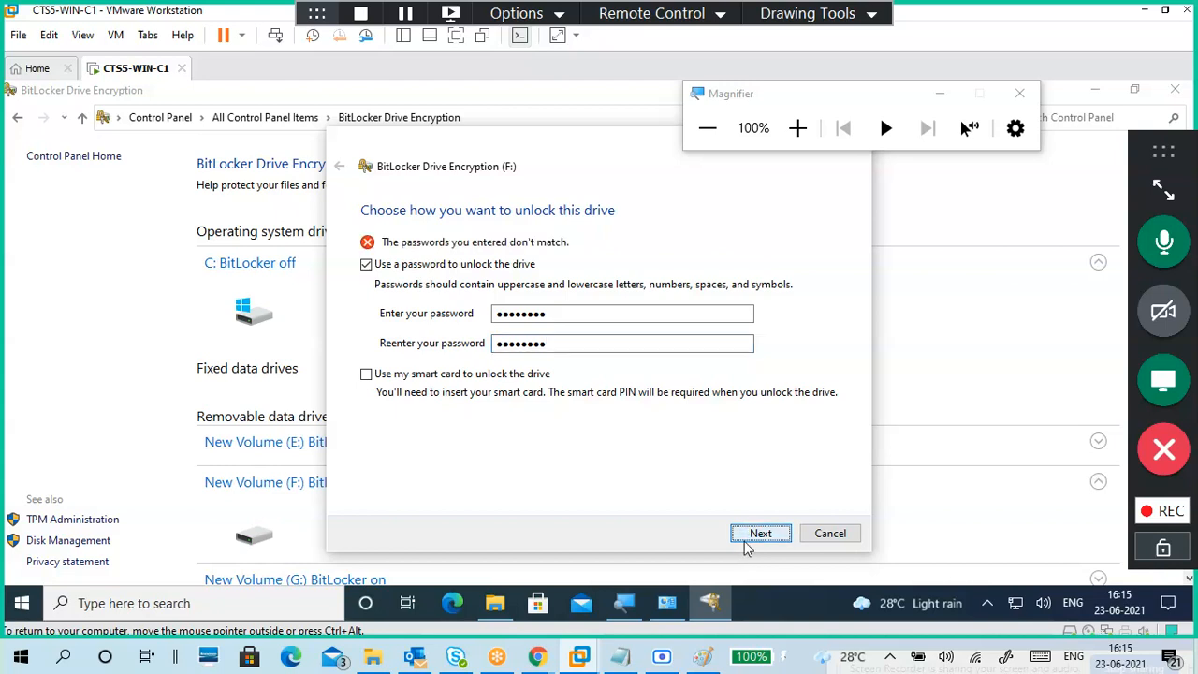
# Step: Replace both password entries with a new seven-character password and resubmit
pyautogui.doubleClick(572, 313)
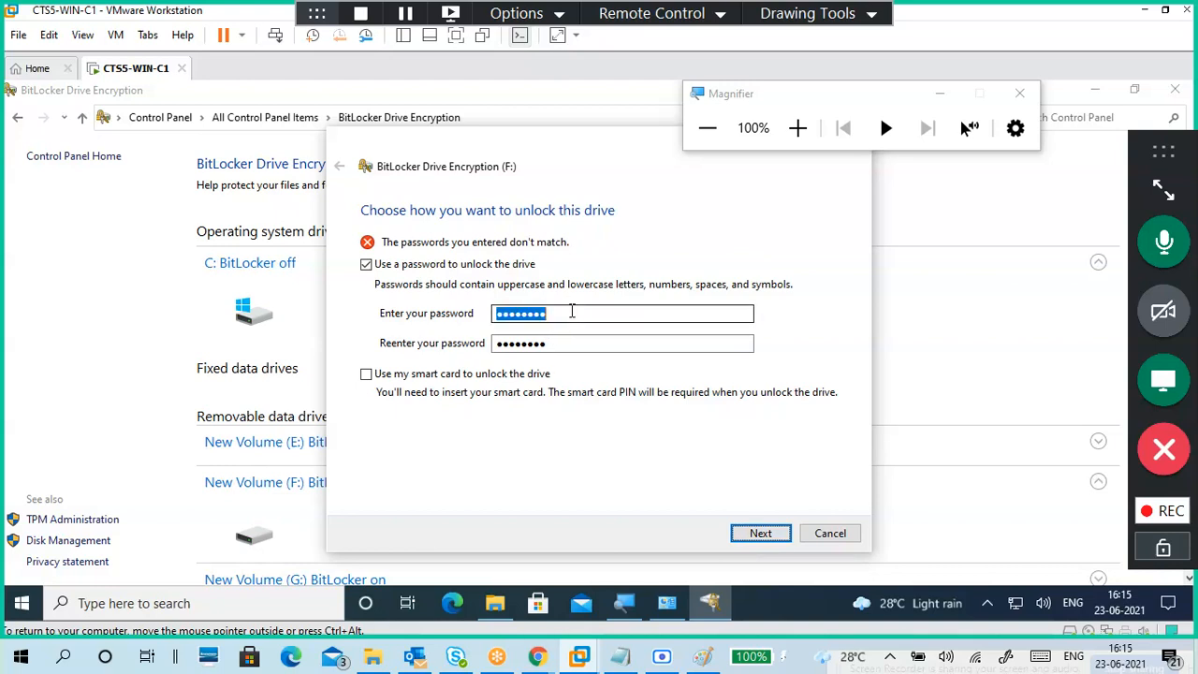
pyautogui.write('a')
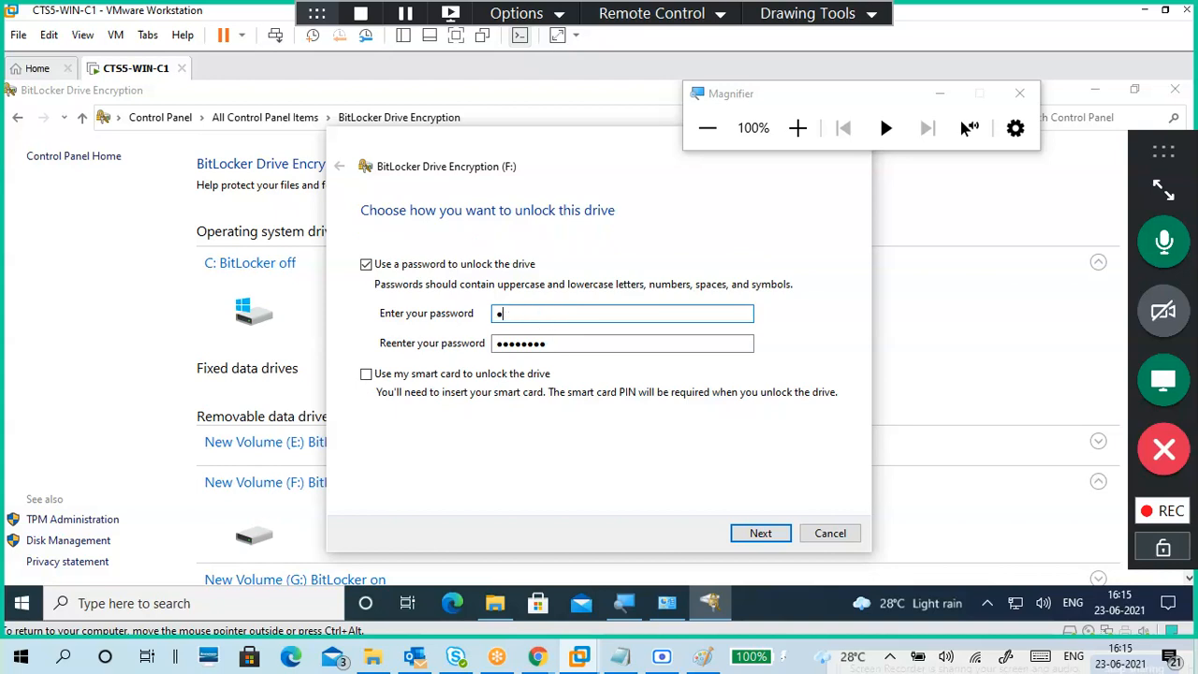
pyautogui.write('aaaaaa')
pyautogui.press('Tab')
pyautogui.write('a')
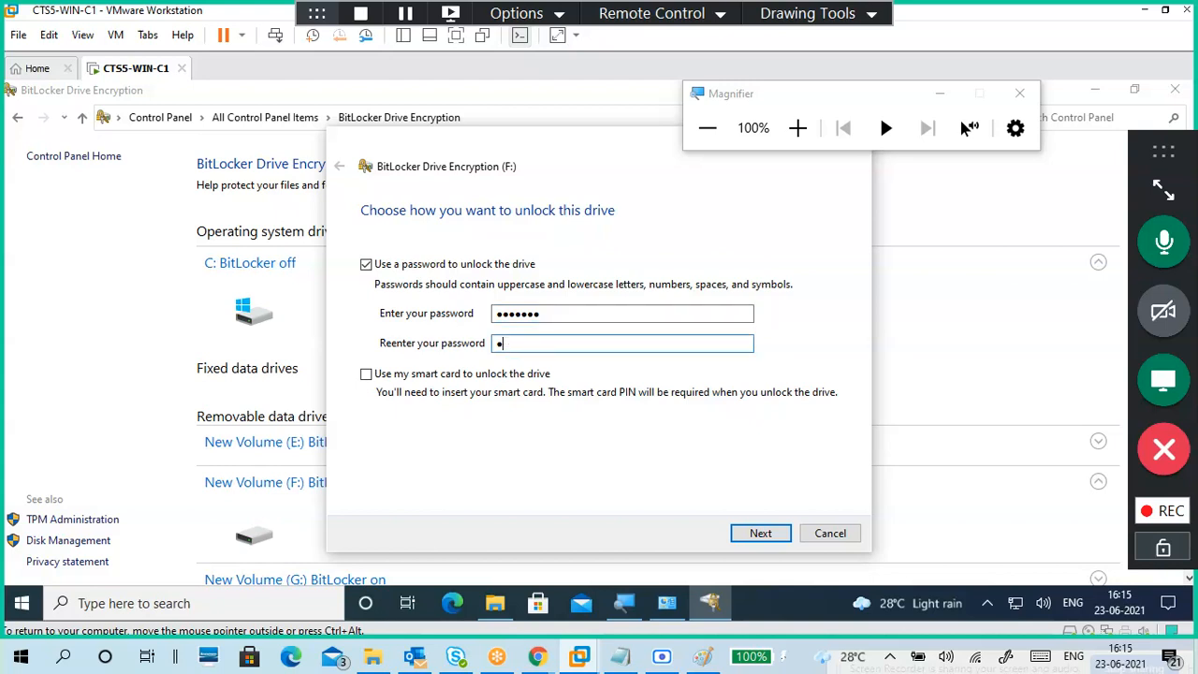
pyautogui.write('aaaaaa')
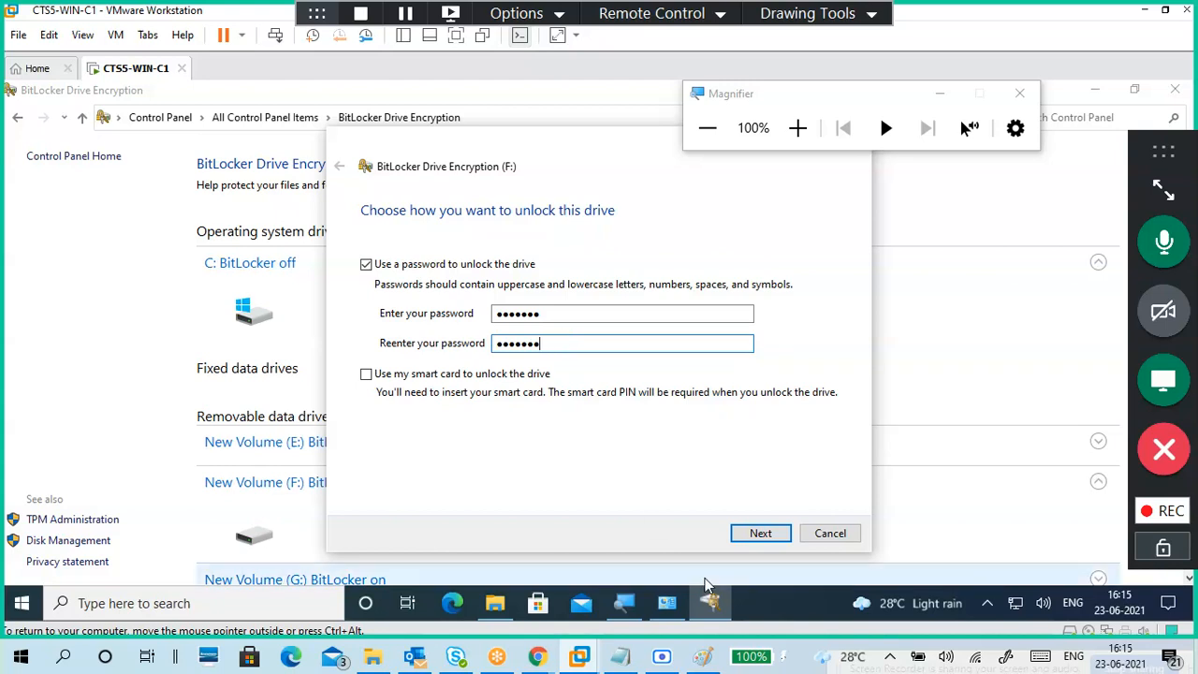
pyautogui.click(742, 537)
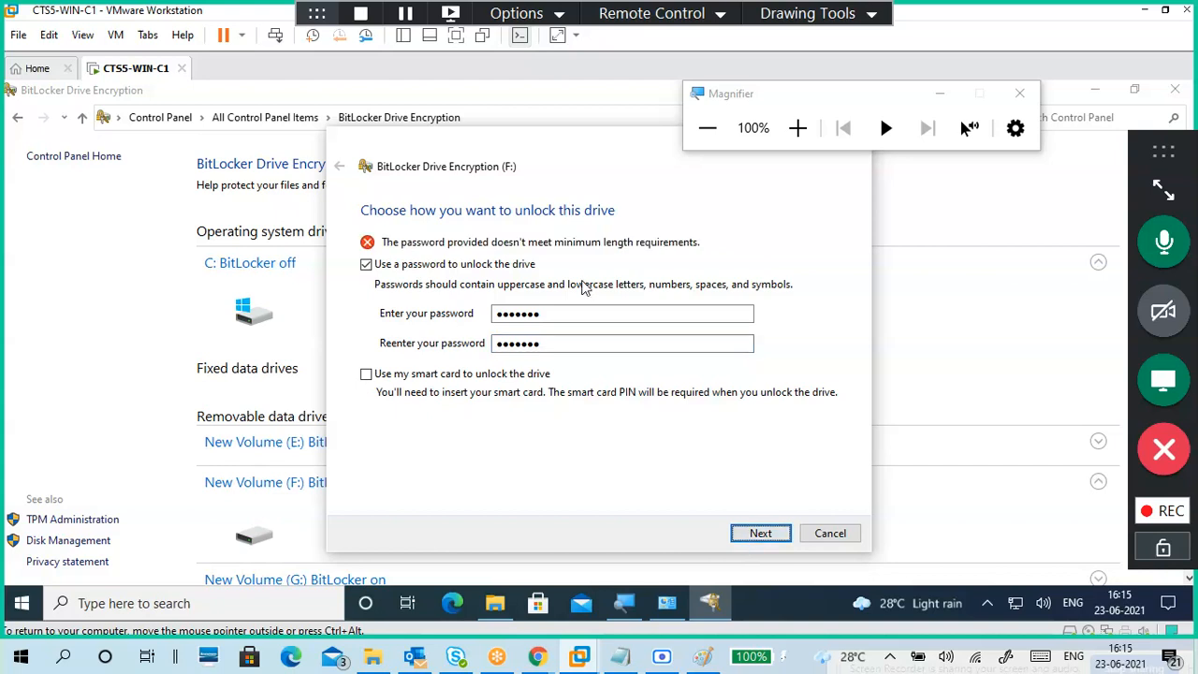
# Step: Edit both password fields so they match and meet the eight-character minimum
pyautogui.doubleClick(600, 313)
pyautogui.click(597, 313)
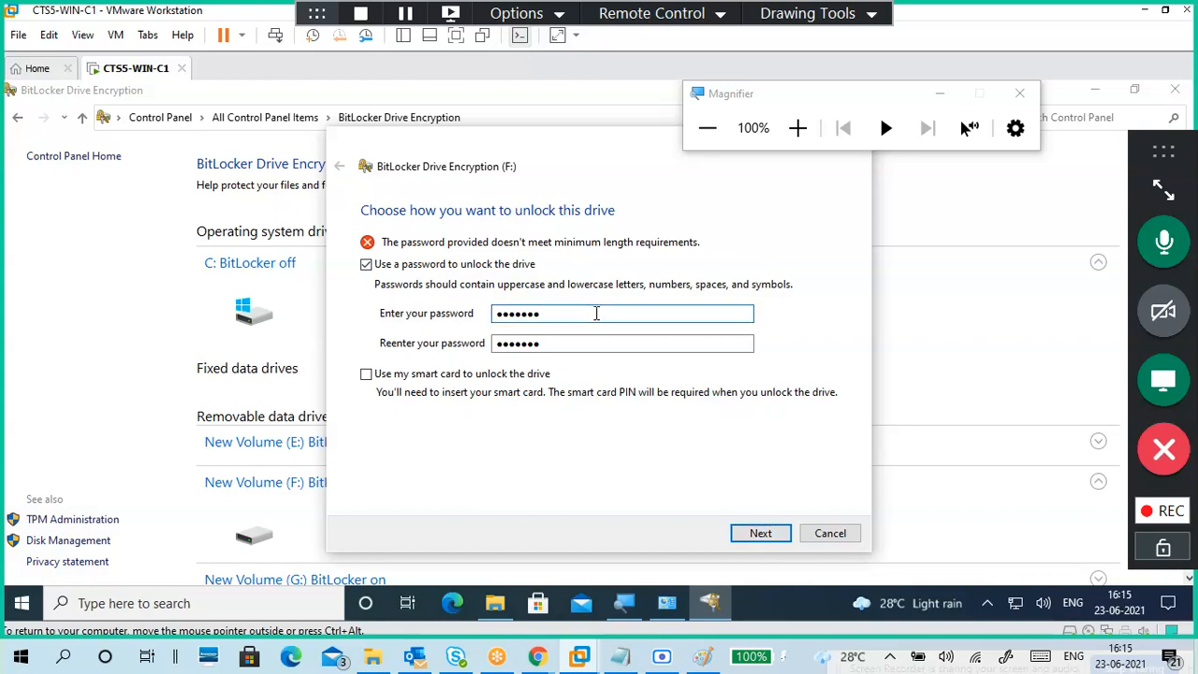
pyautogui.write('1')
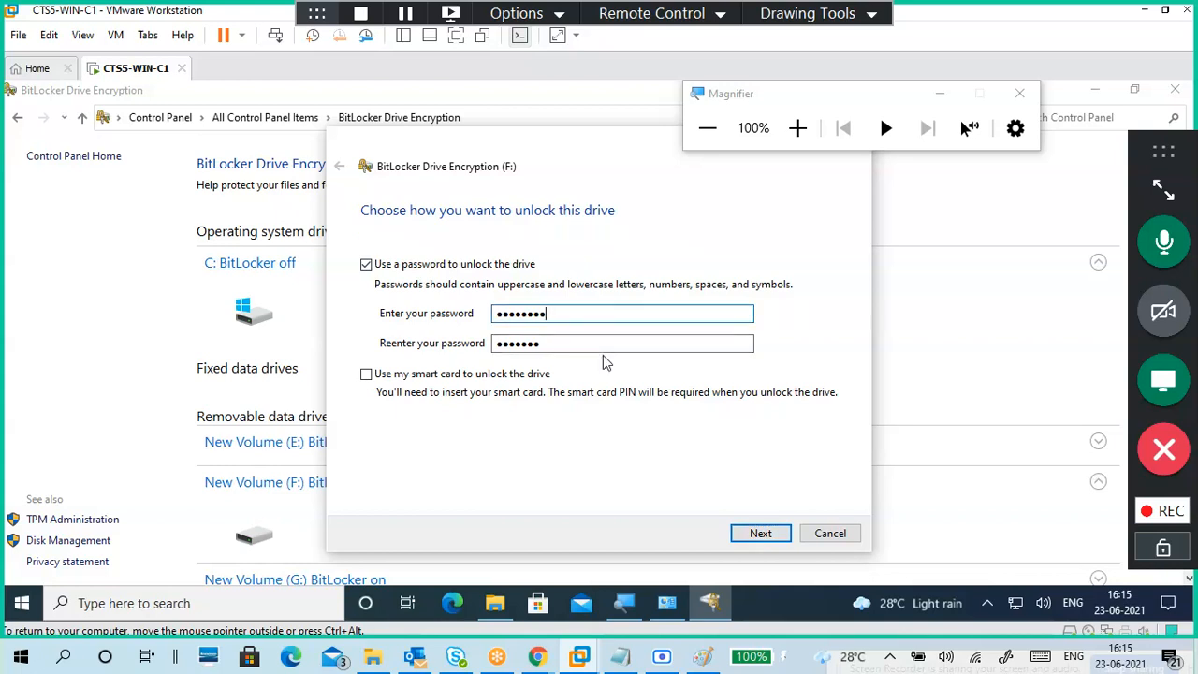
pyautogui.doubleClick(604, 346)
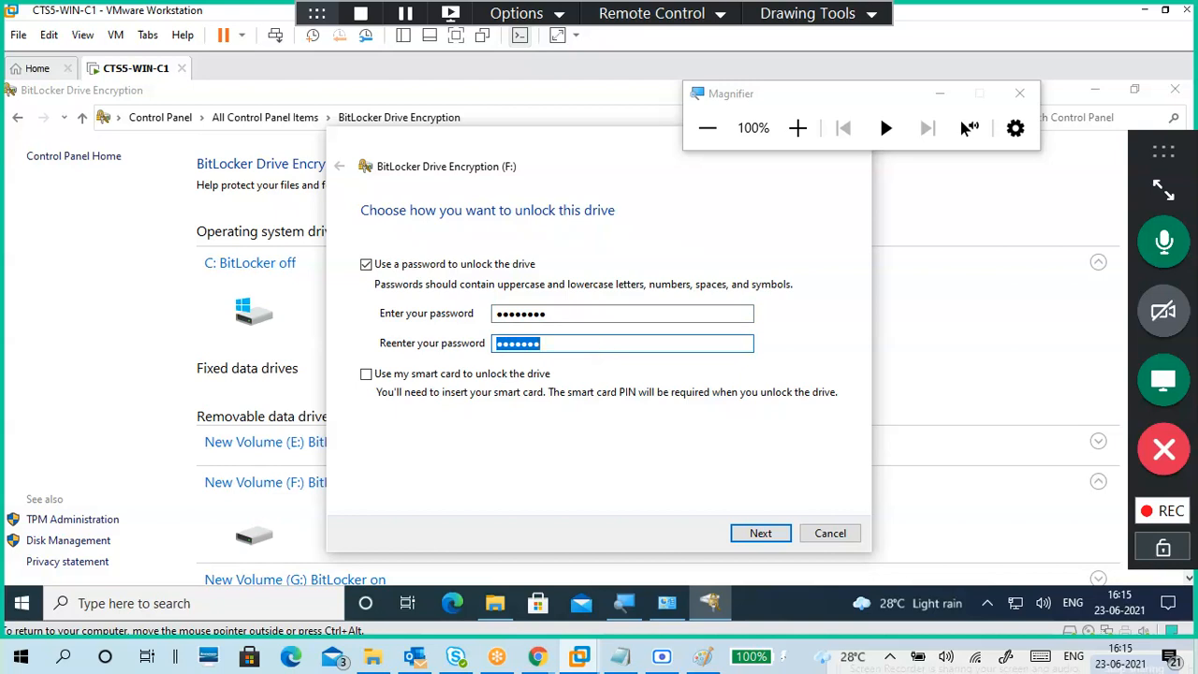
pyautogui.write('P')
pyautogui.press('BackSpace')
pyautogui.write('Passwor')
# Step: Accept the matching password and save F:'s recovery key as a .TXT file in C:\Keys
pyautogui.click(754, 527)
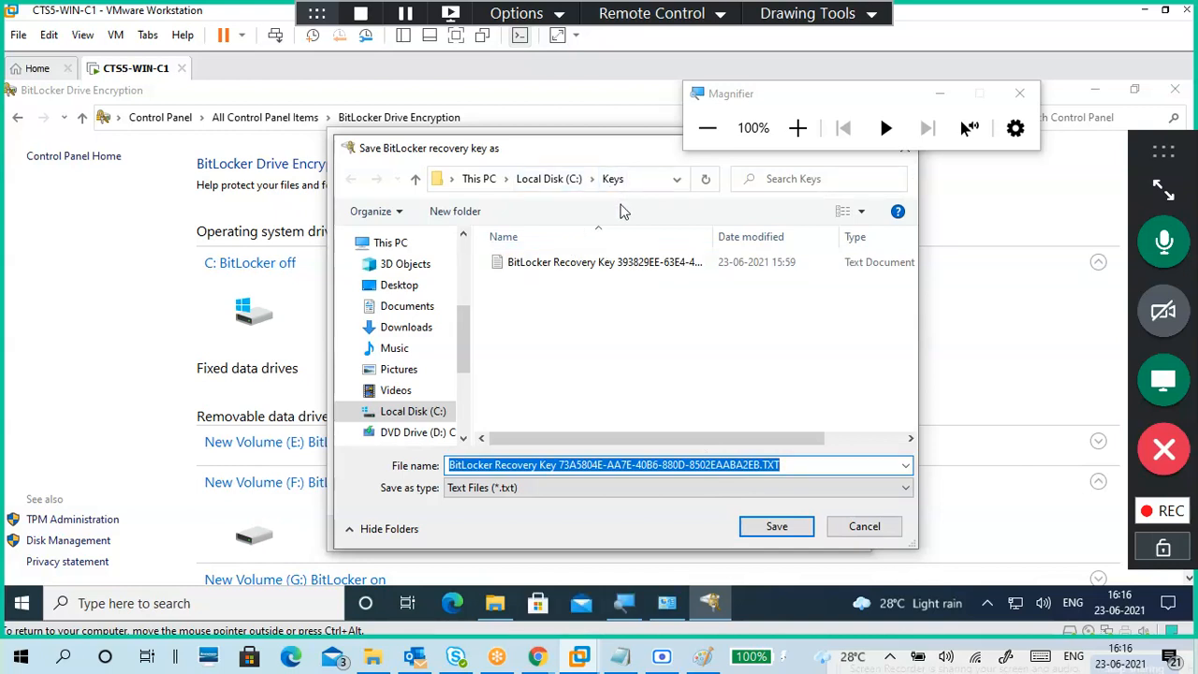
pyautogui.click(800, 525)
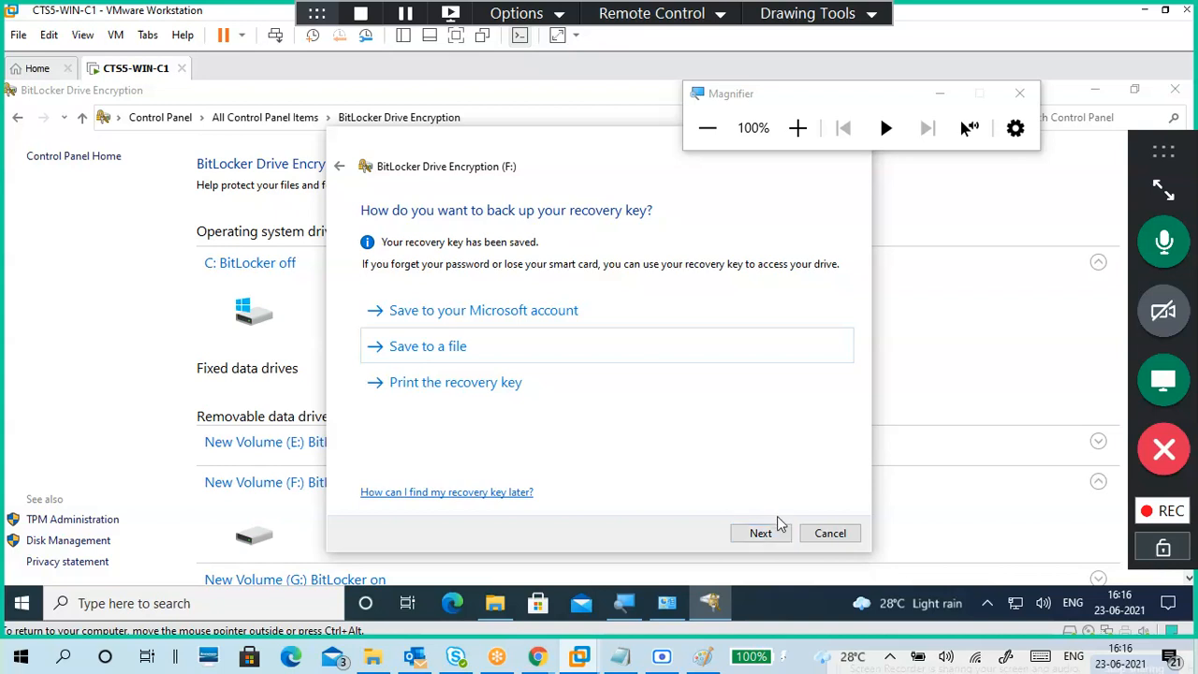
# Step: Select Encrypt entire drive, then New encryption mode for F:
pyautogui.click(765, 532)
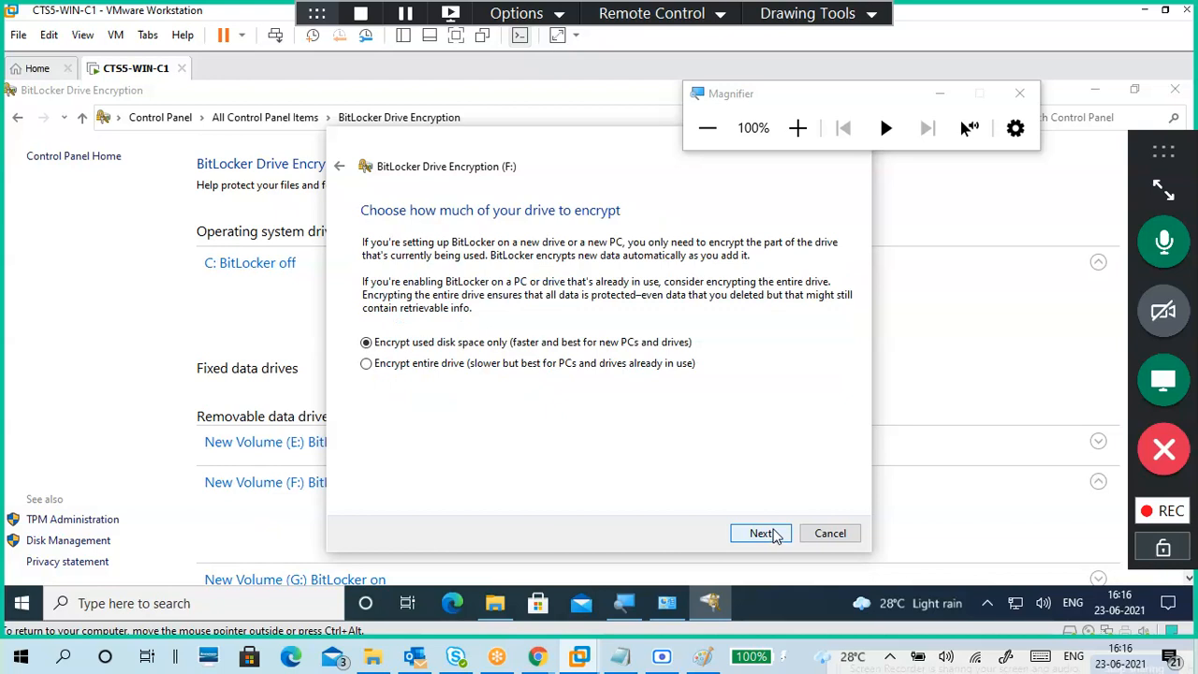
pyautogui.click(367, 365)
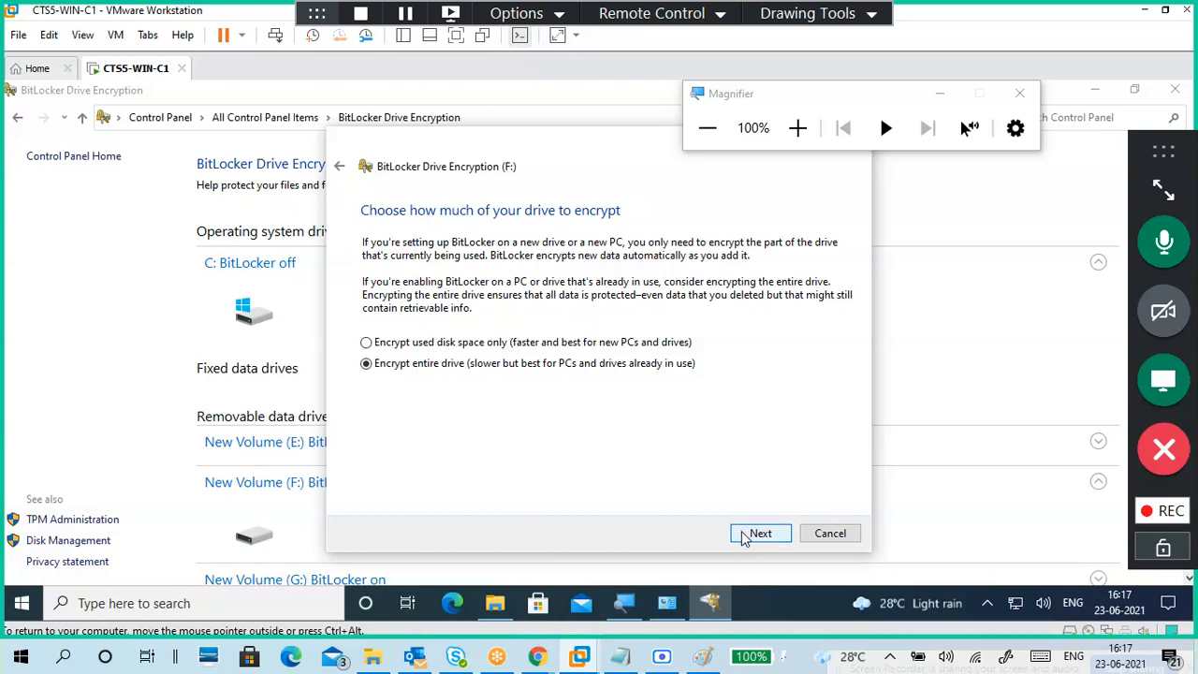
pyautogui.click(744, 536)
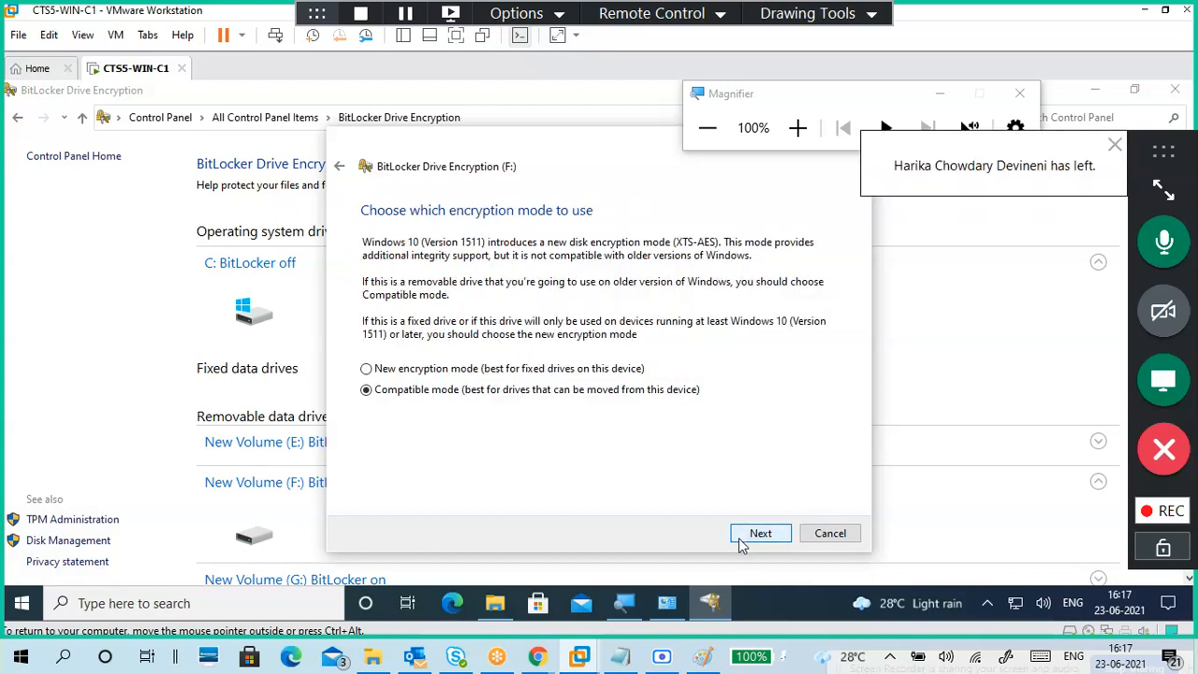
pyautogui.click(574, 370)
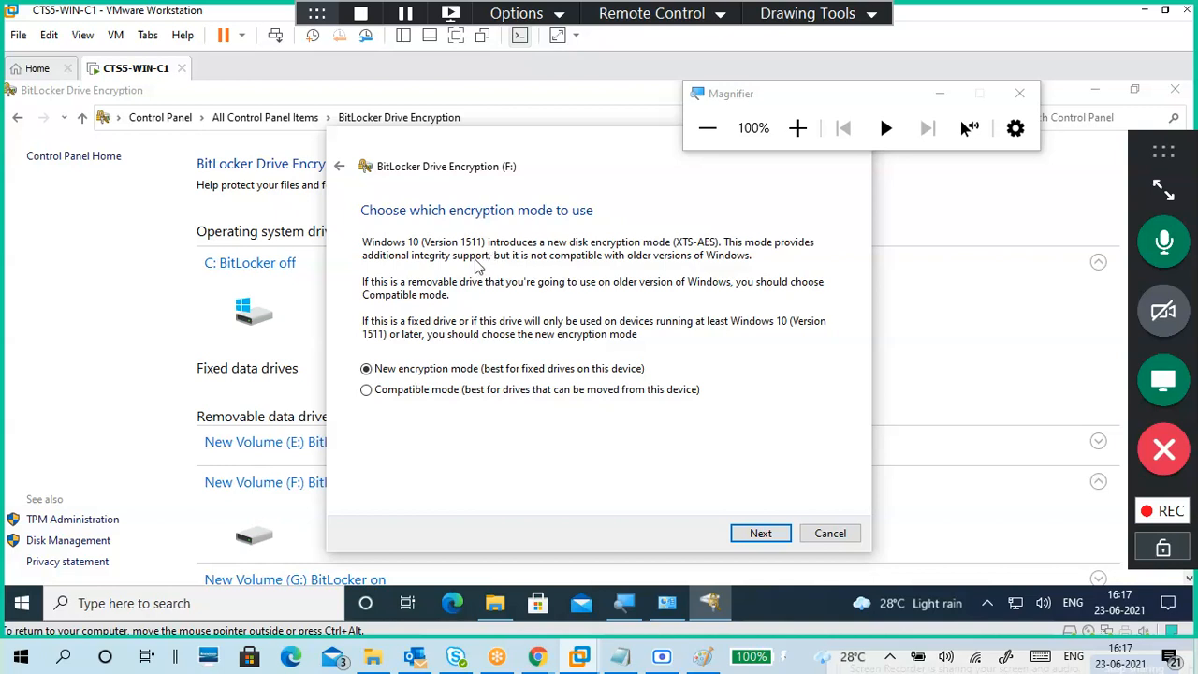
pyautogui.click(341, 168)
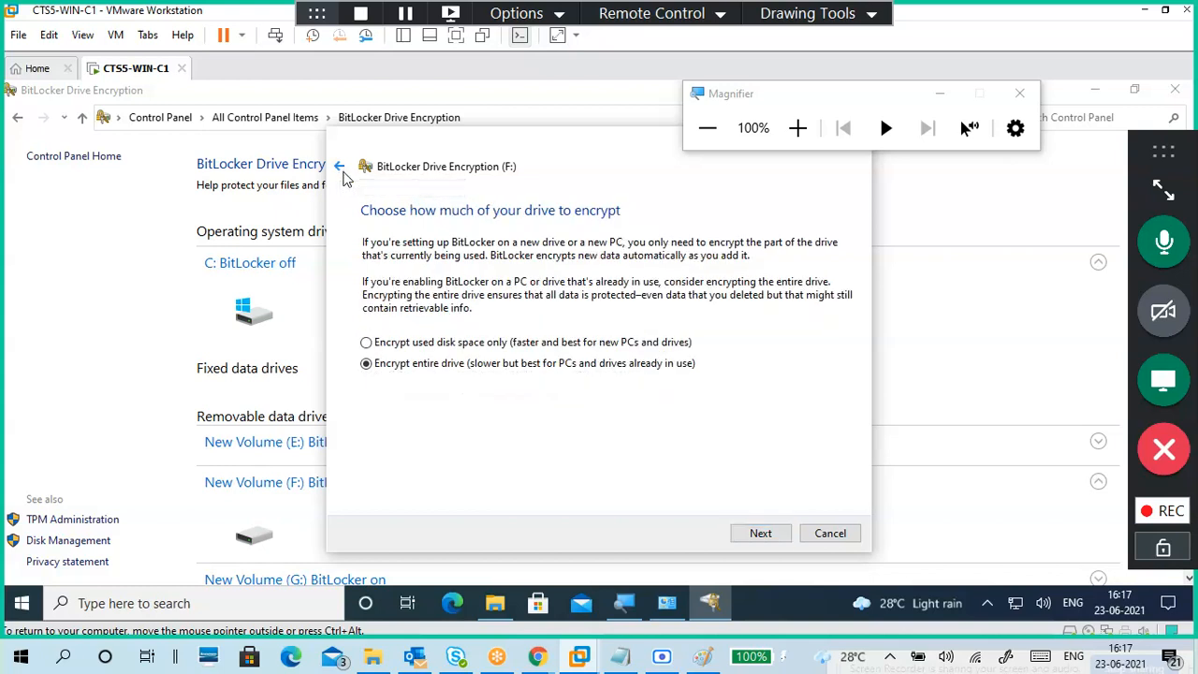
pyautogui.click(342, 171)
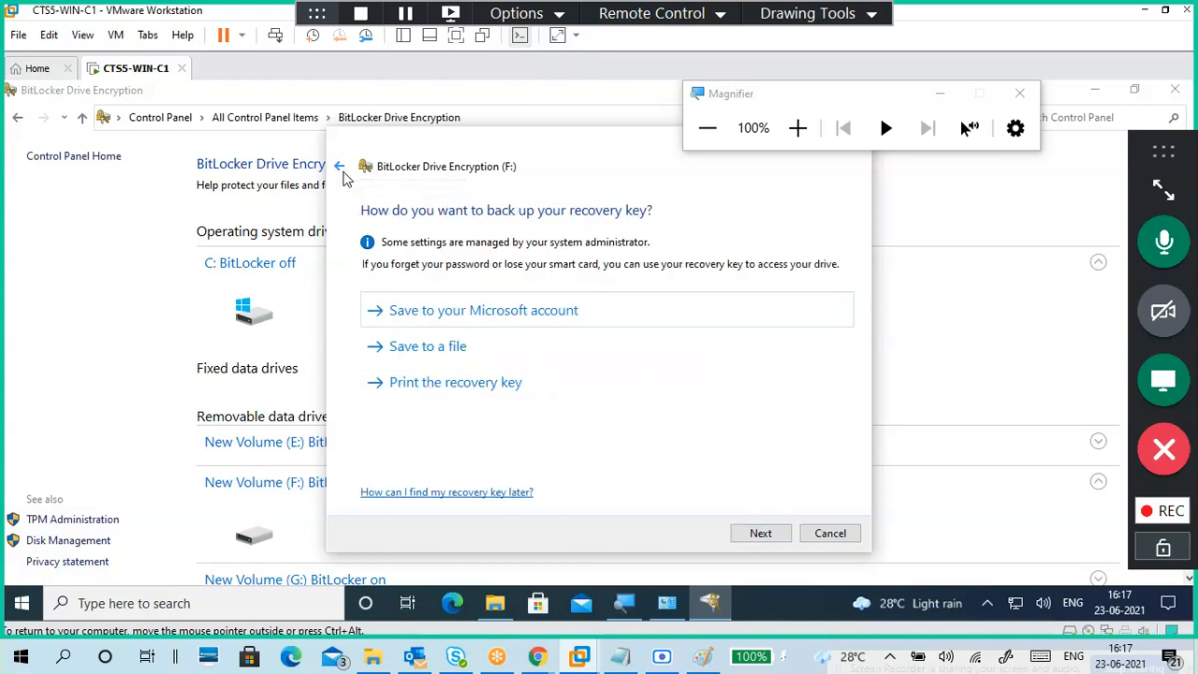
pyautogui.click(769, 540)
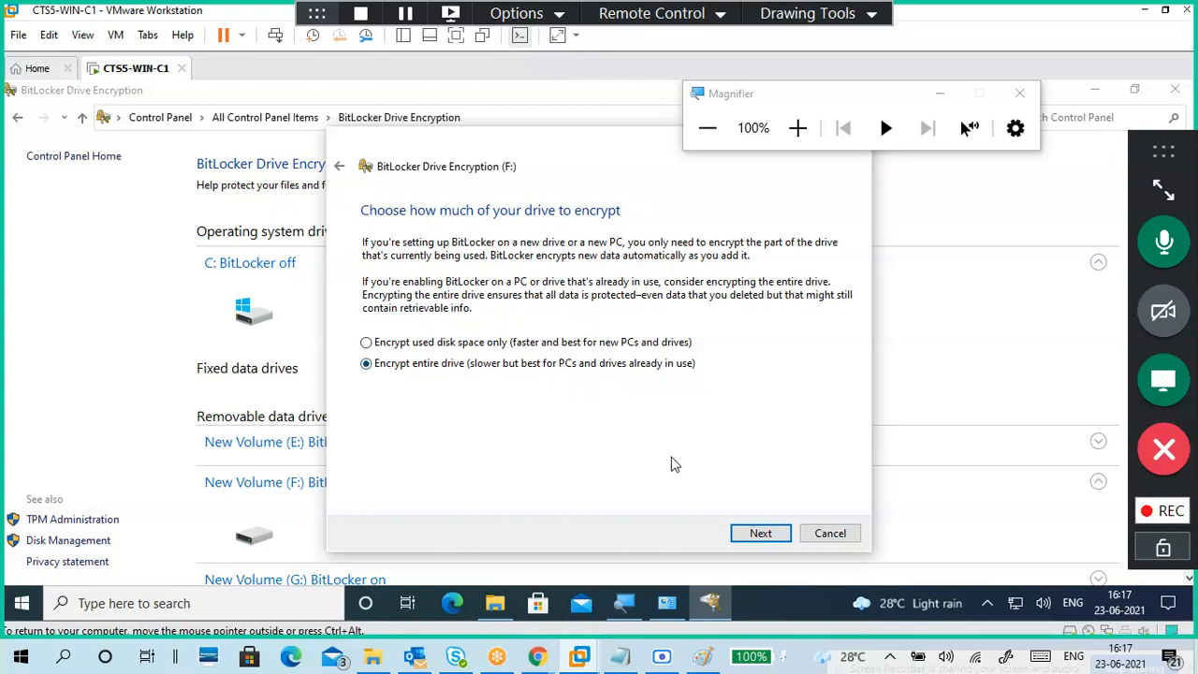
pyautogui.click(760, 534)
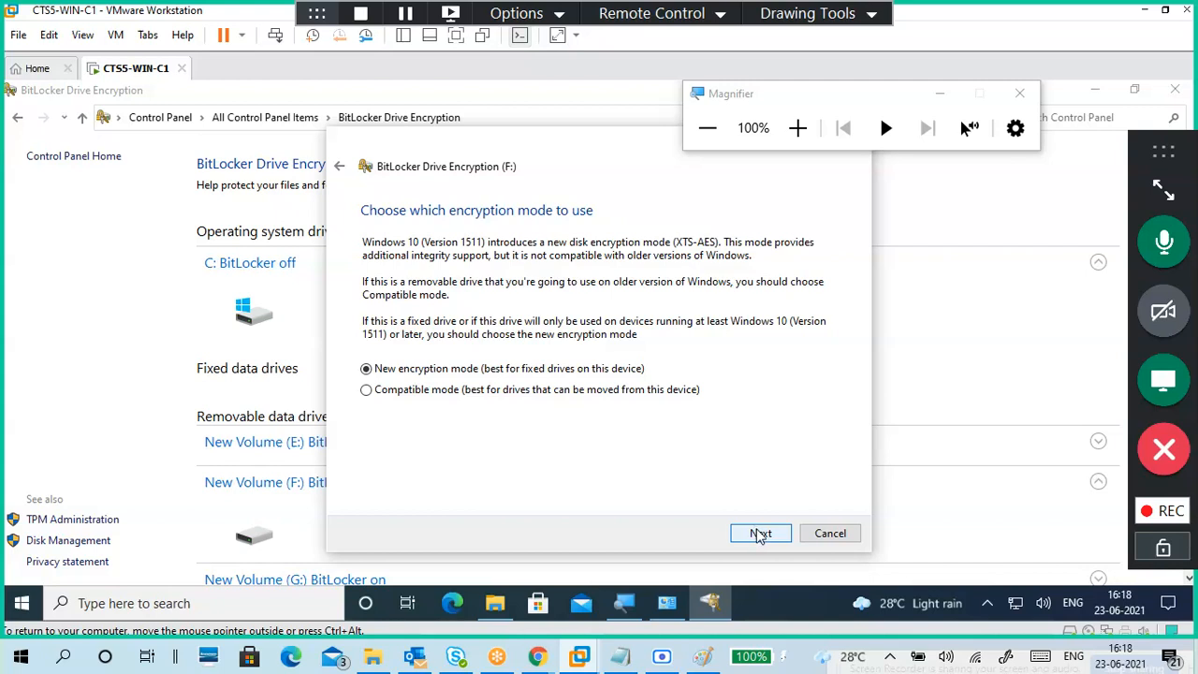
# Step: Start encrypting F: and wait for the 'Encryption of F: is complete' message
pyautogui.click(760, 535)
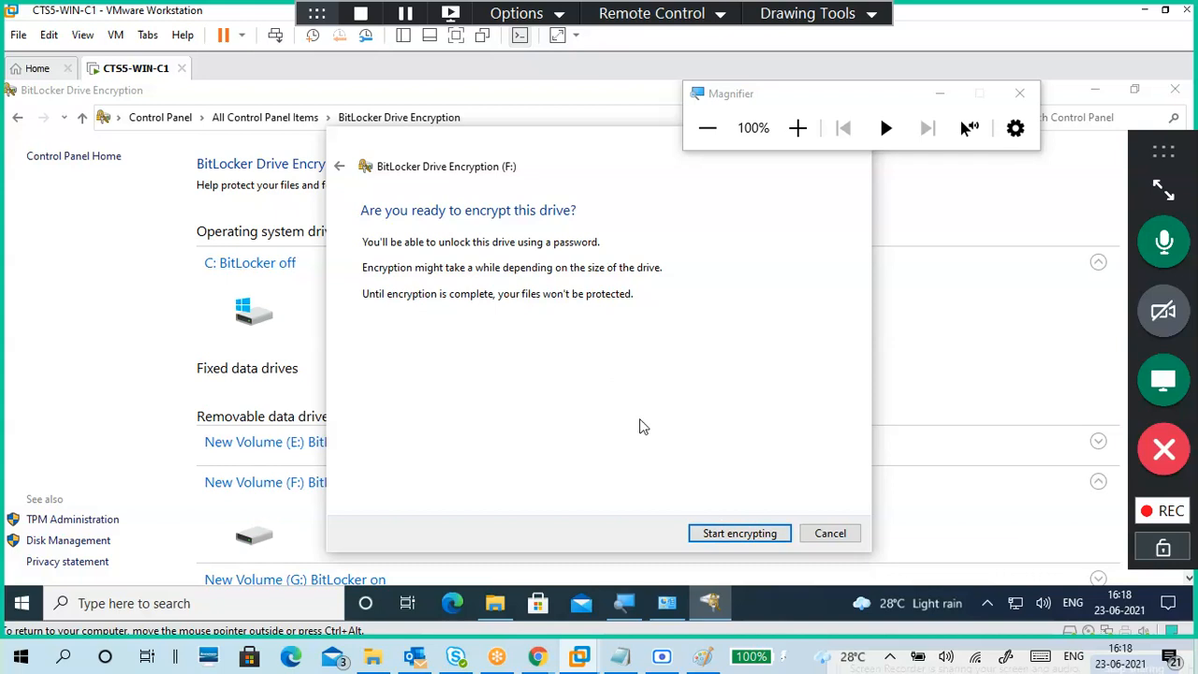
pyautogui.click(718, 533)
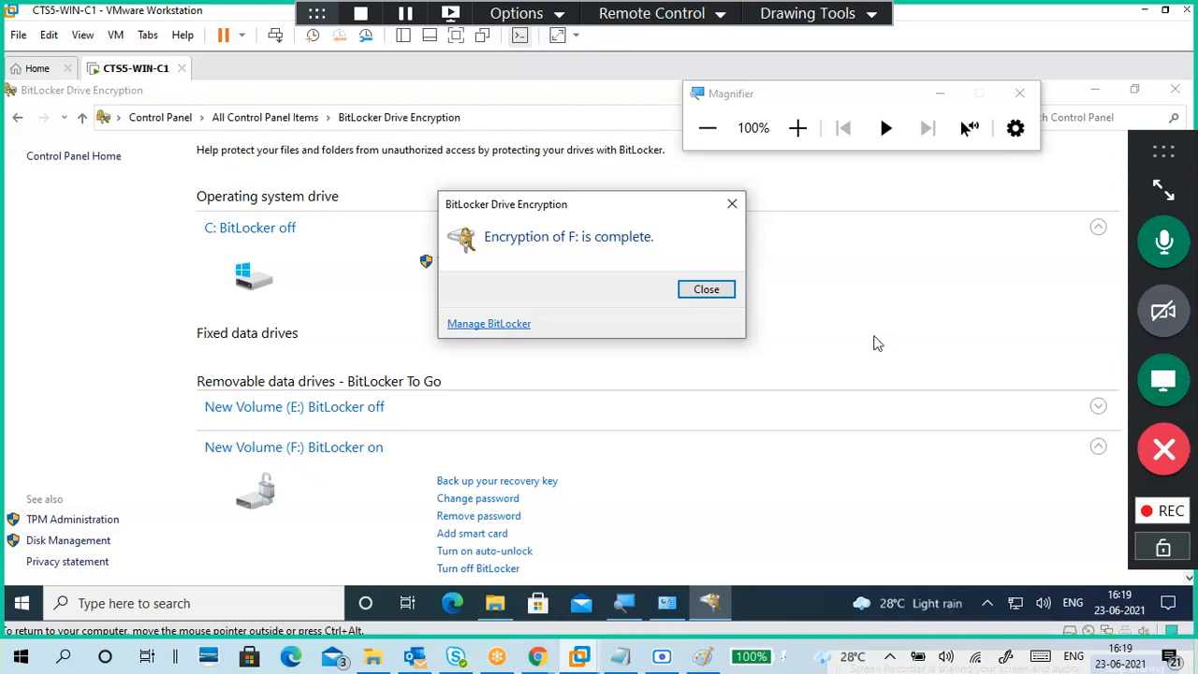
# Step: Dismiss the encryption-complete message and close the BitLocker Control Panel window
pyautogui.click(721, 292)
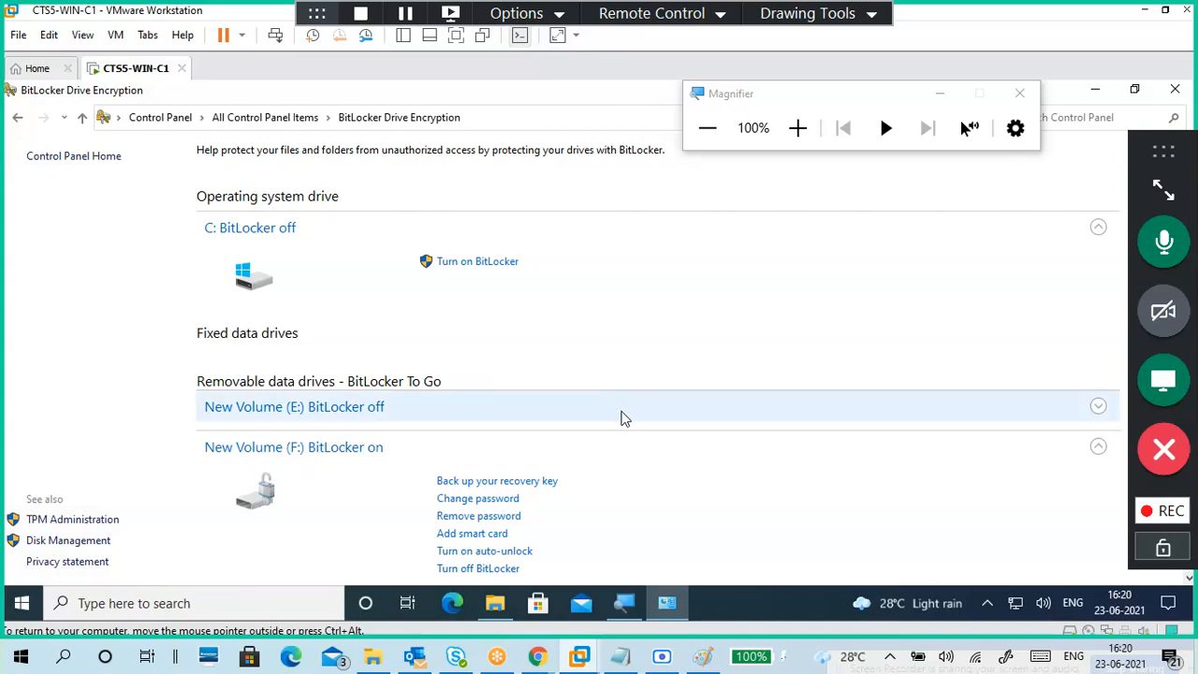
pyautogui.scroll(-1, 631, 450)
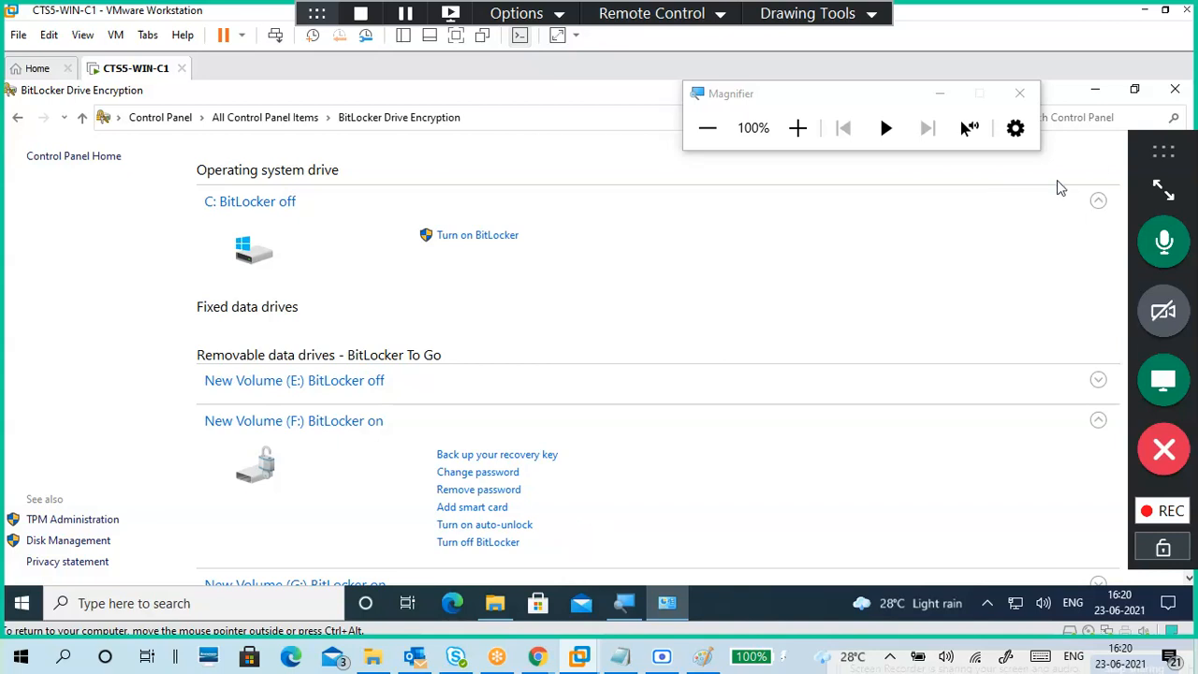
pyautogui.click(1175, 89)
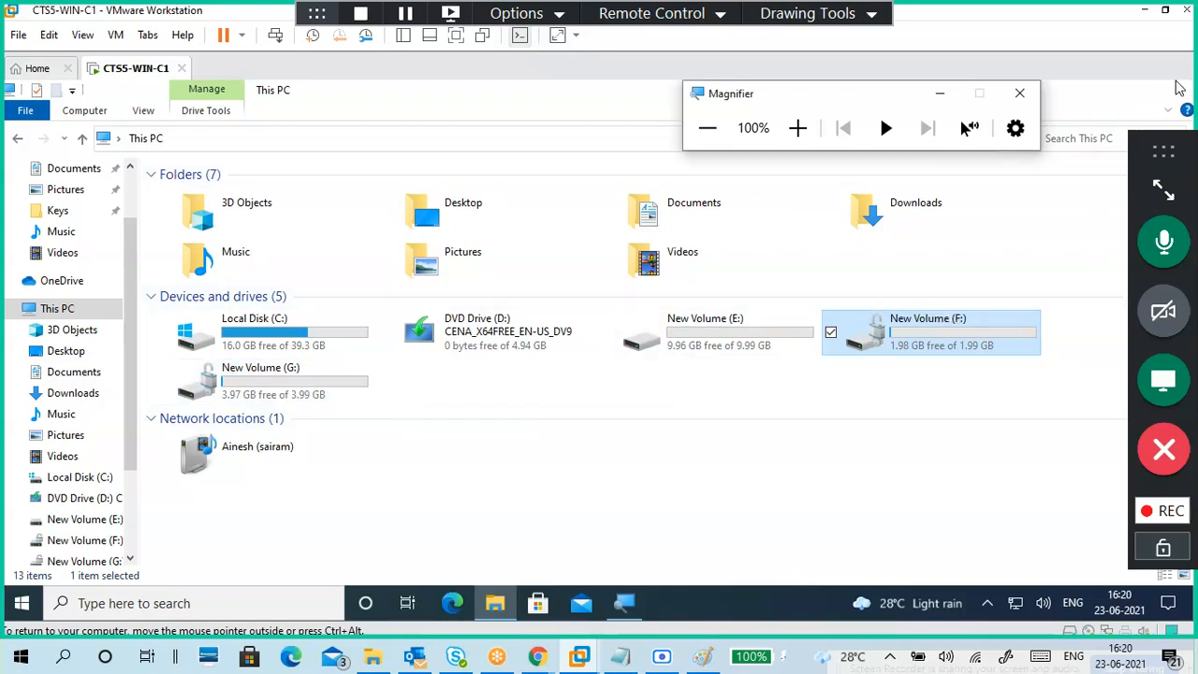
# Step: Close the This PC File Explorer window
pyautogui.click(1174, 89)
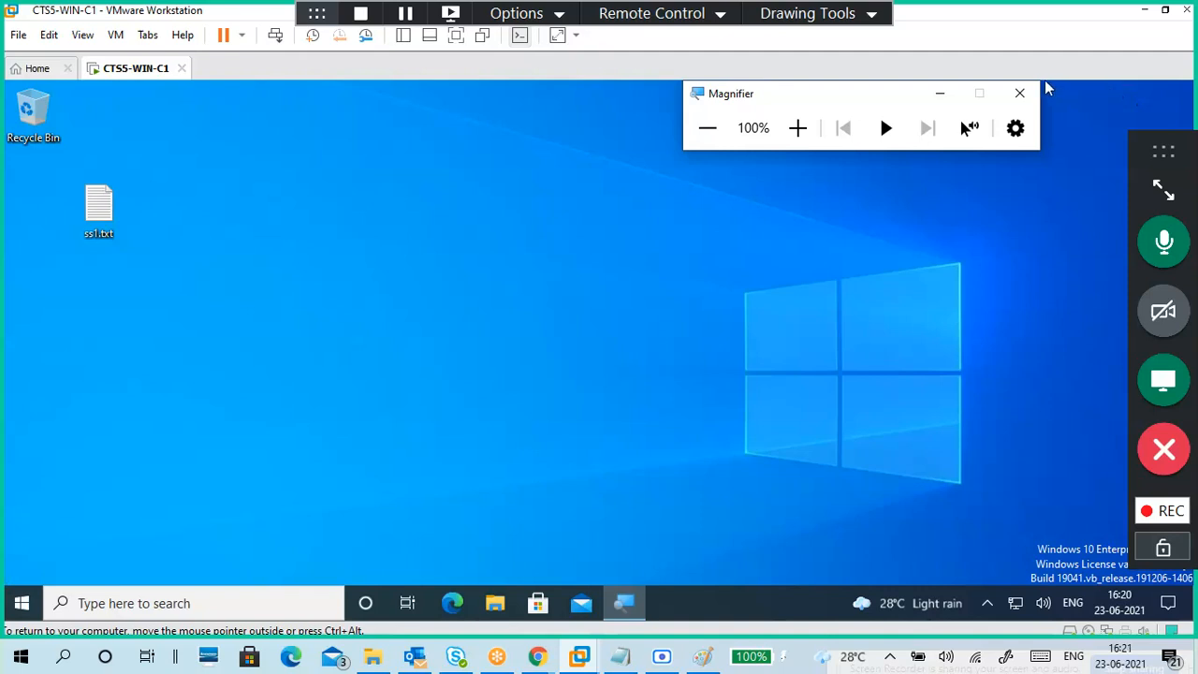
# Step: Close the magnifier and restart Windows via Start > Power > Restart
pyautogui.click(1021, 93)
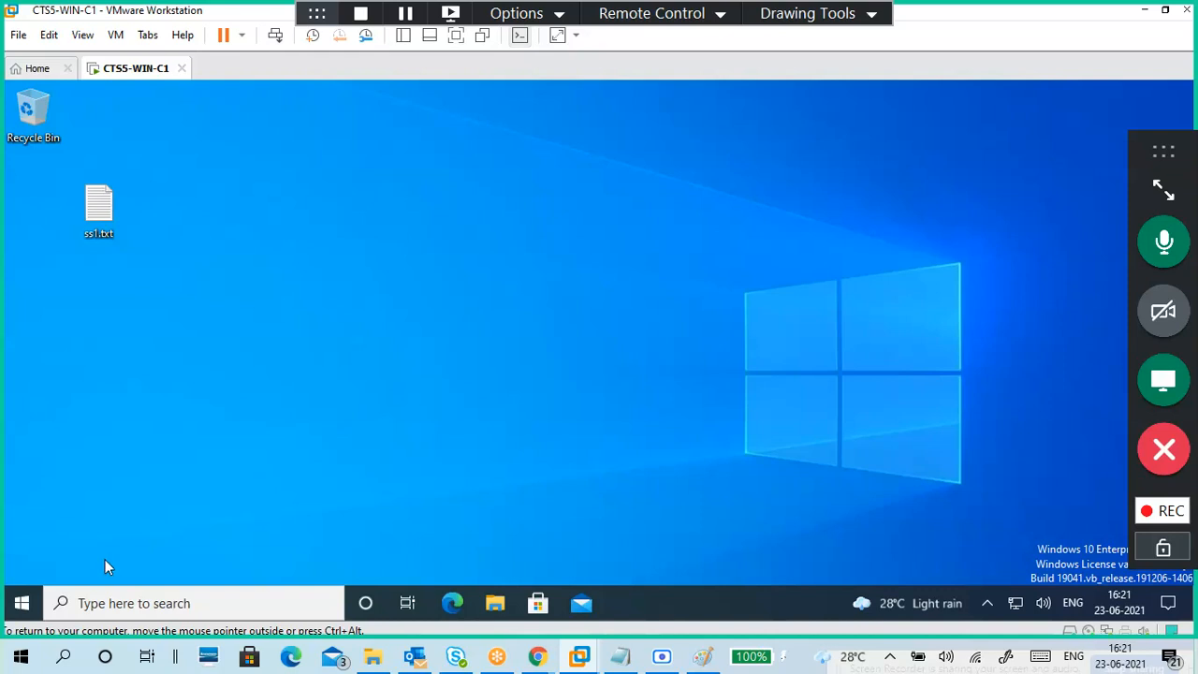
pyautogui.click(26, 604)
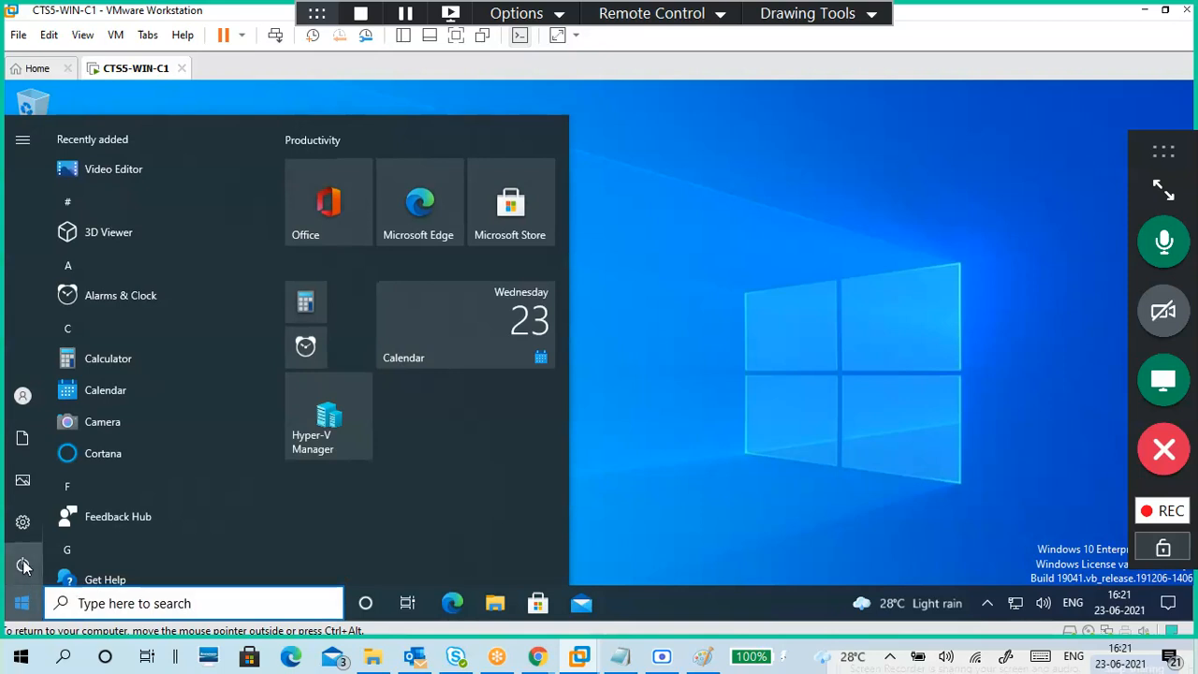
pyautogui.click(26, 566)
pyautogui.click(30, 565)
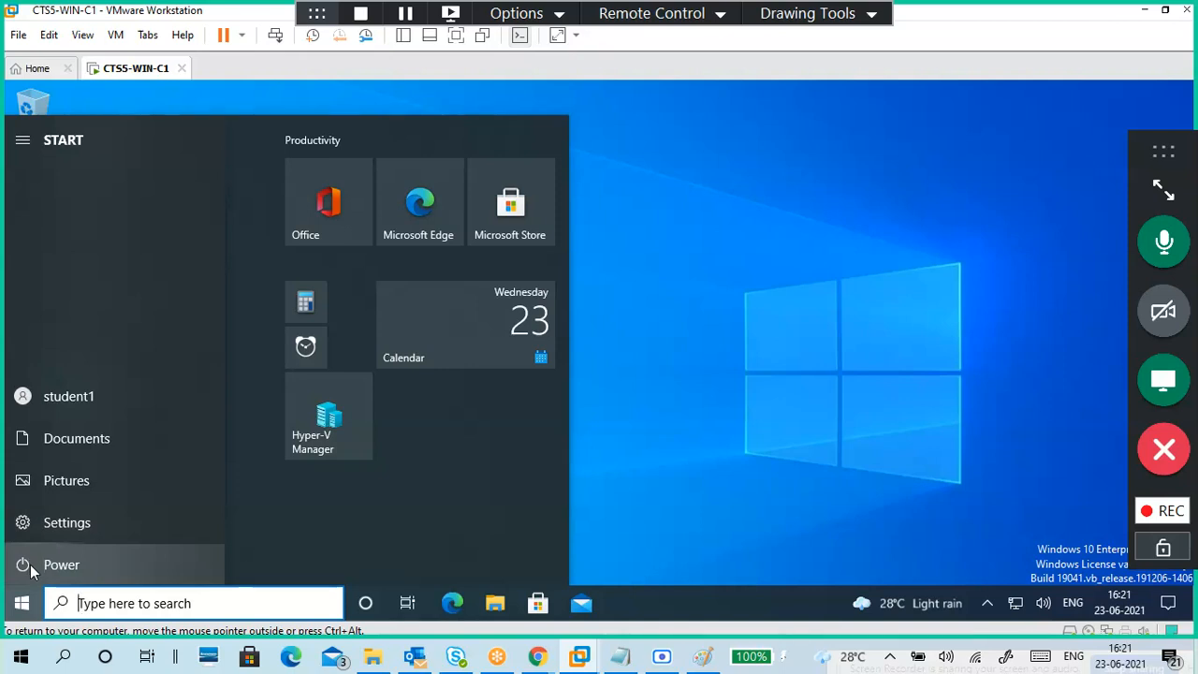
pyautogui.click(31, 567)
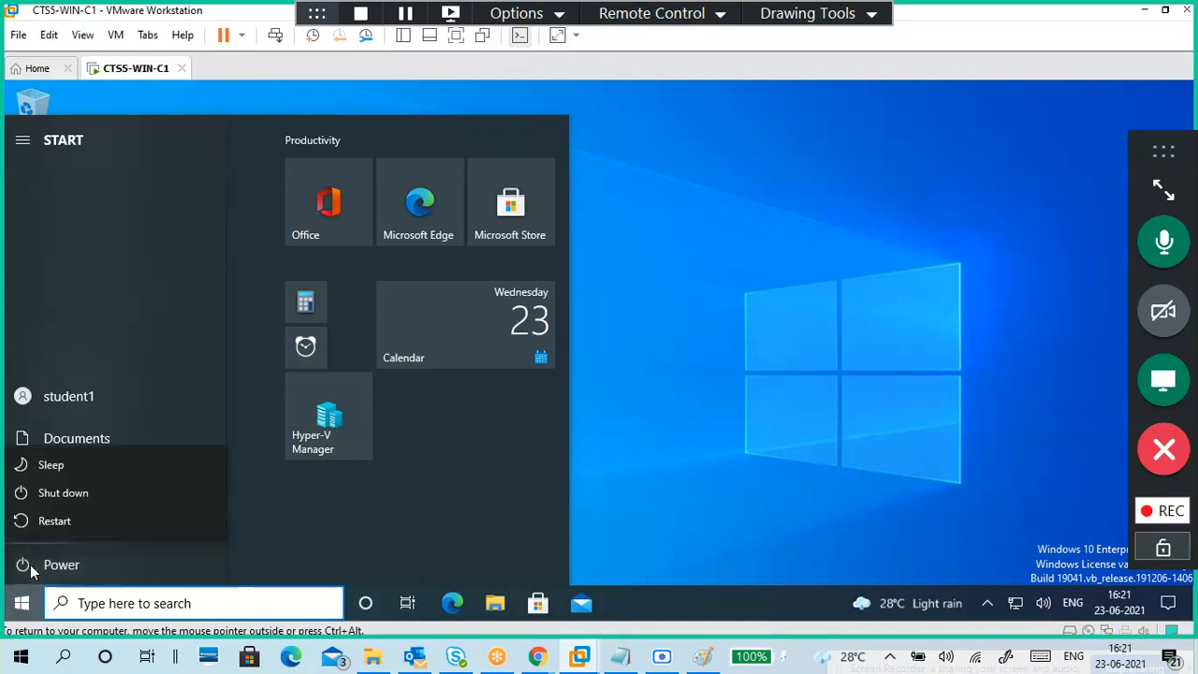
pyautogui.click(49, 522)
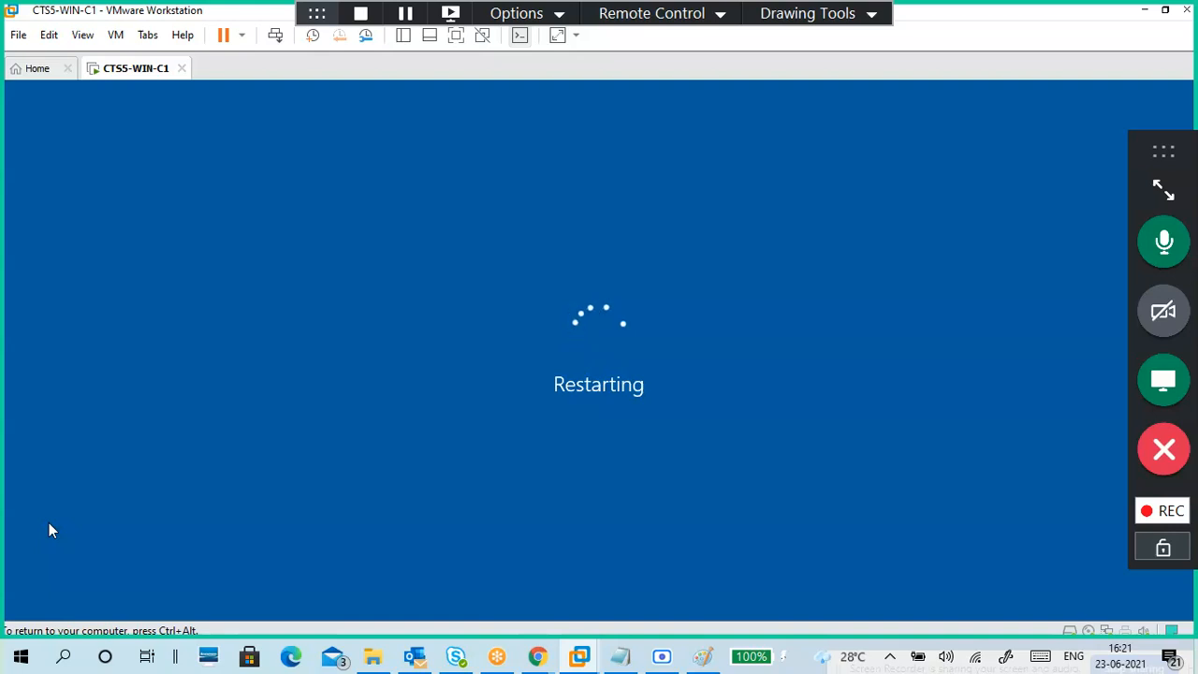
# Step: Release the VM with Ctrl+Alt and minimize the Scre.io recorder window
pyautogui.hotkey('ctrl', 'alt')
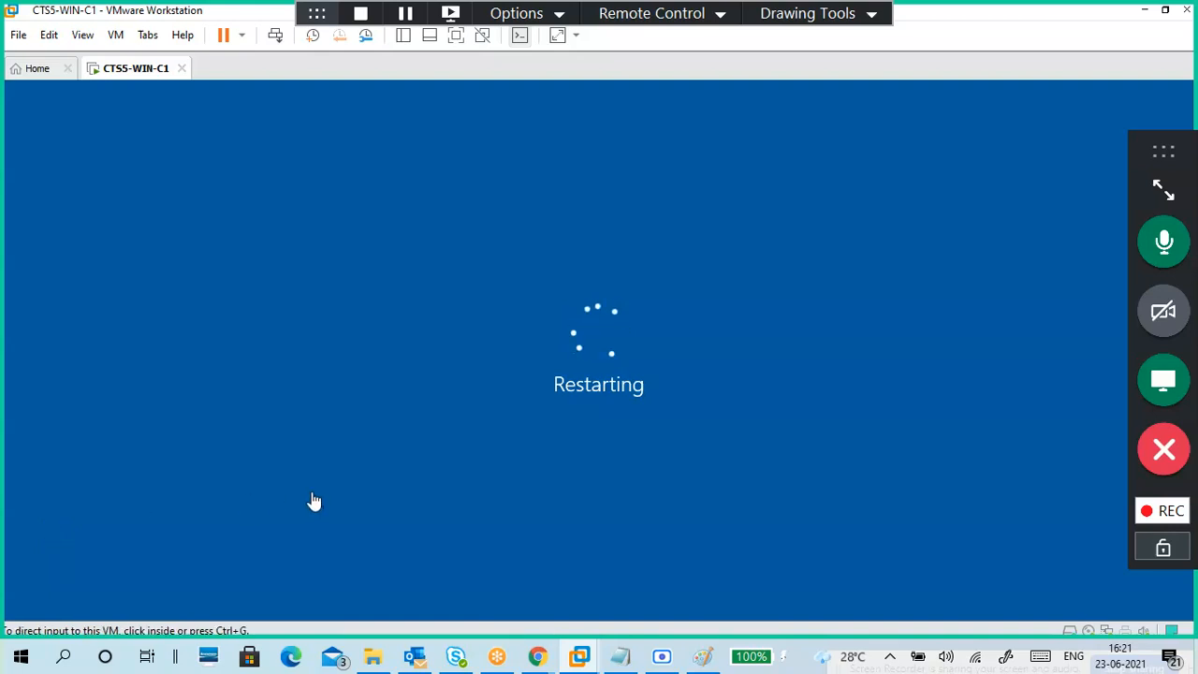
pyautogui.click(662, 655)
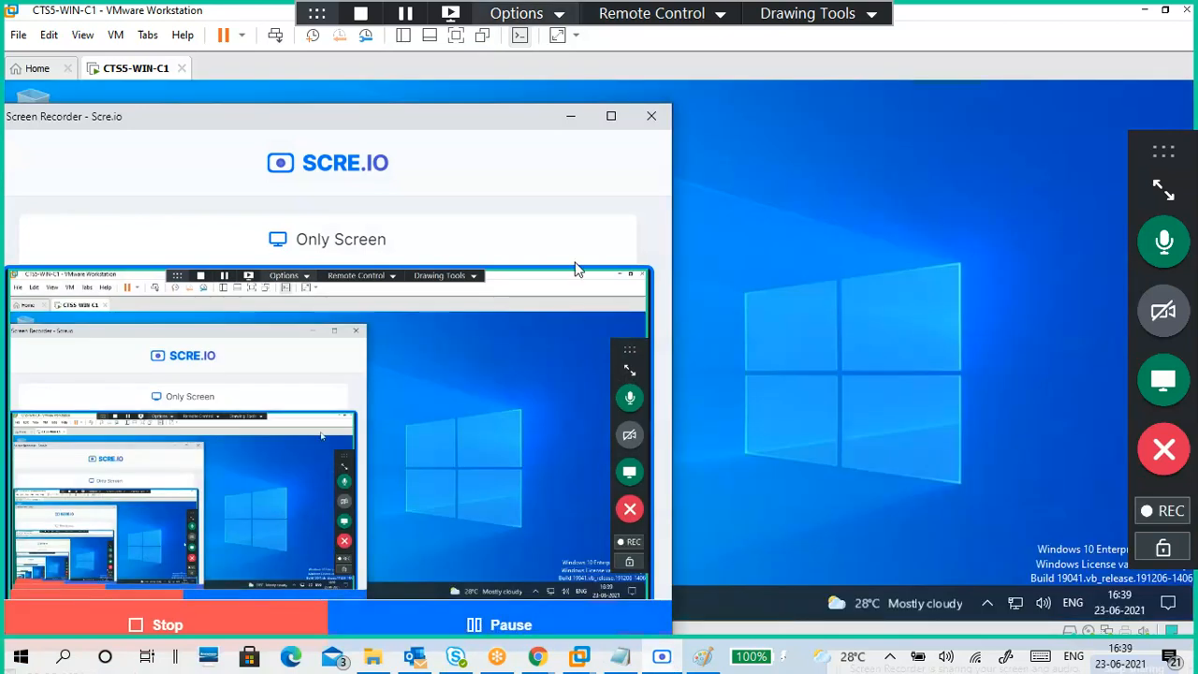
pyautogui.click(570, 116)
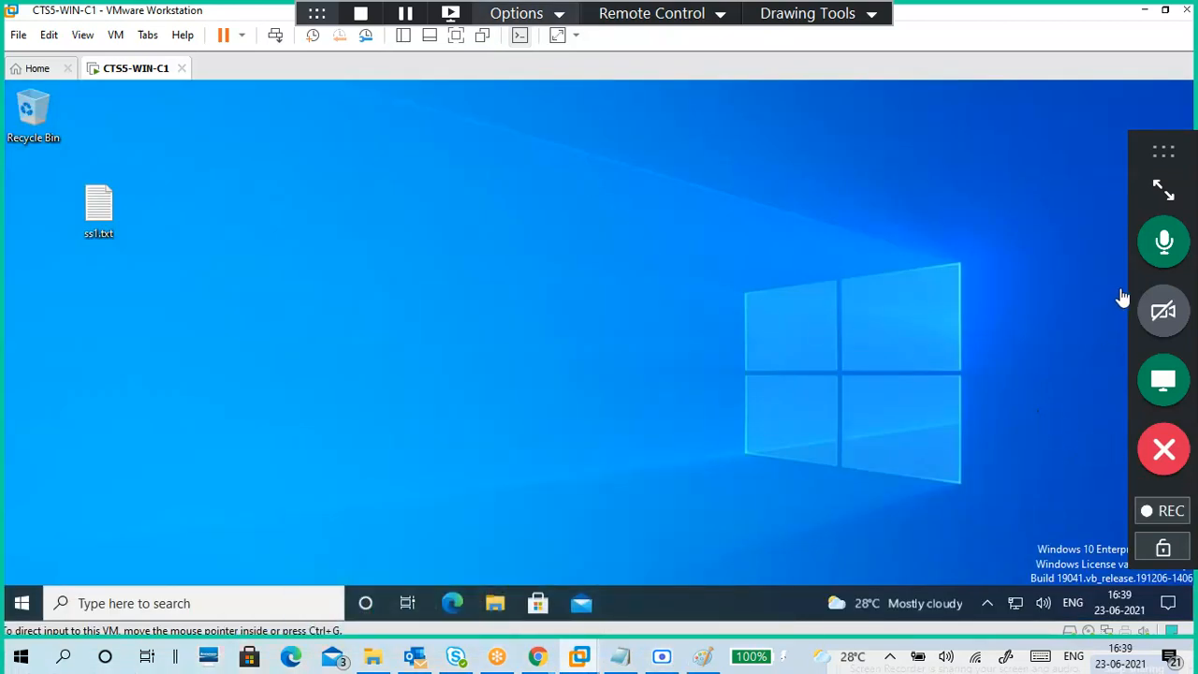
pyautogui.moveTo(1138, 515)
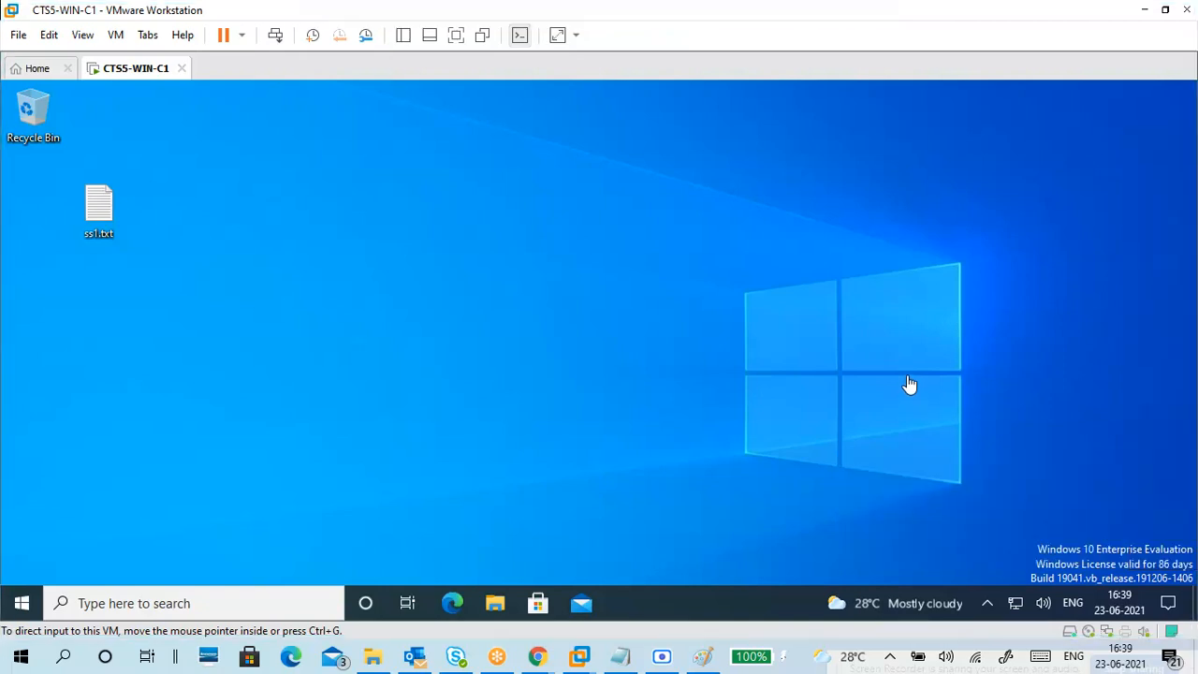
# Step: Expand the GoToMeeting panel, review the chat in a floating window, then close it
pyautogui.click(809, 362)
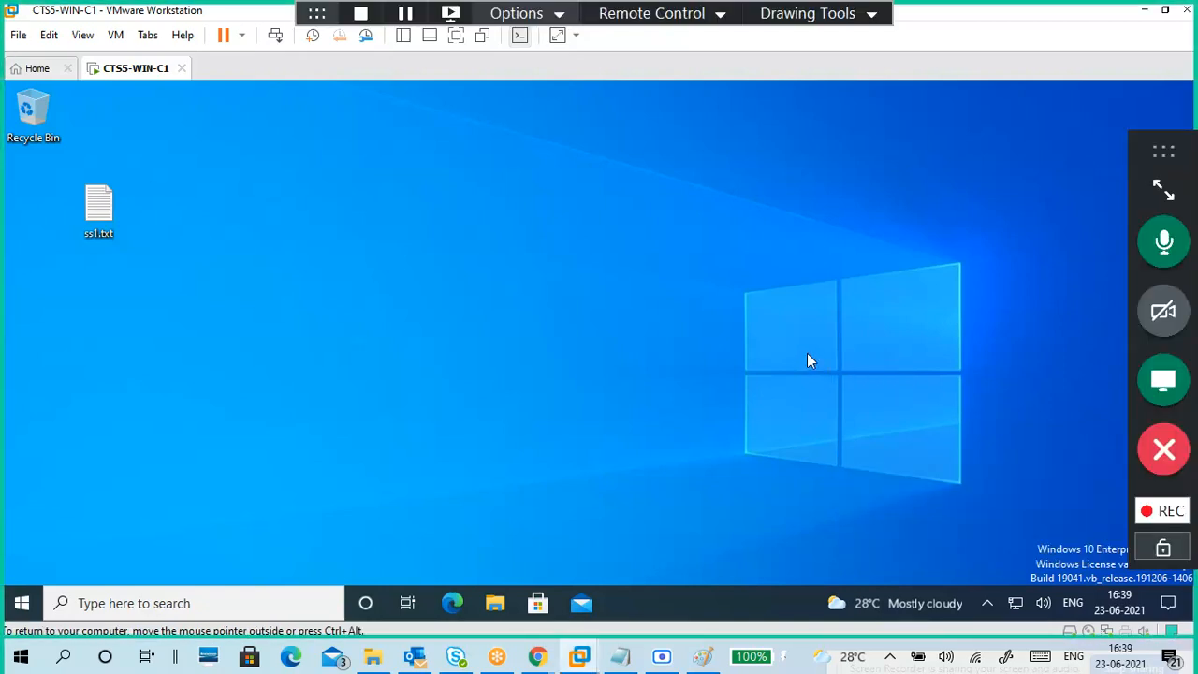
pyautogui.click(1163, 189)
pyautogui.click(1041, 282)
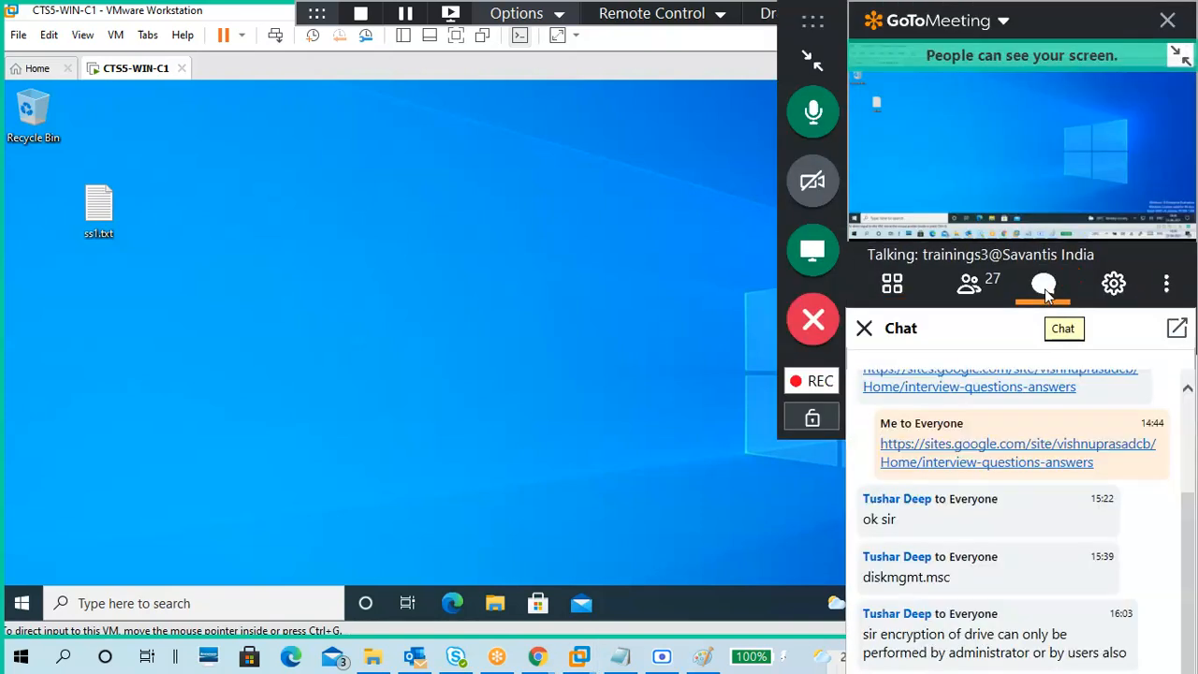
pyautogui.moveTo(896, 344); pyautogui.dragTo(640, 120)
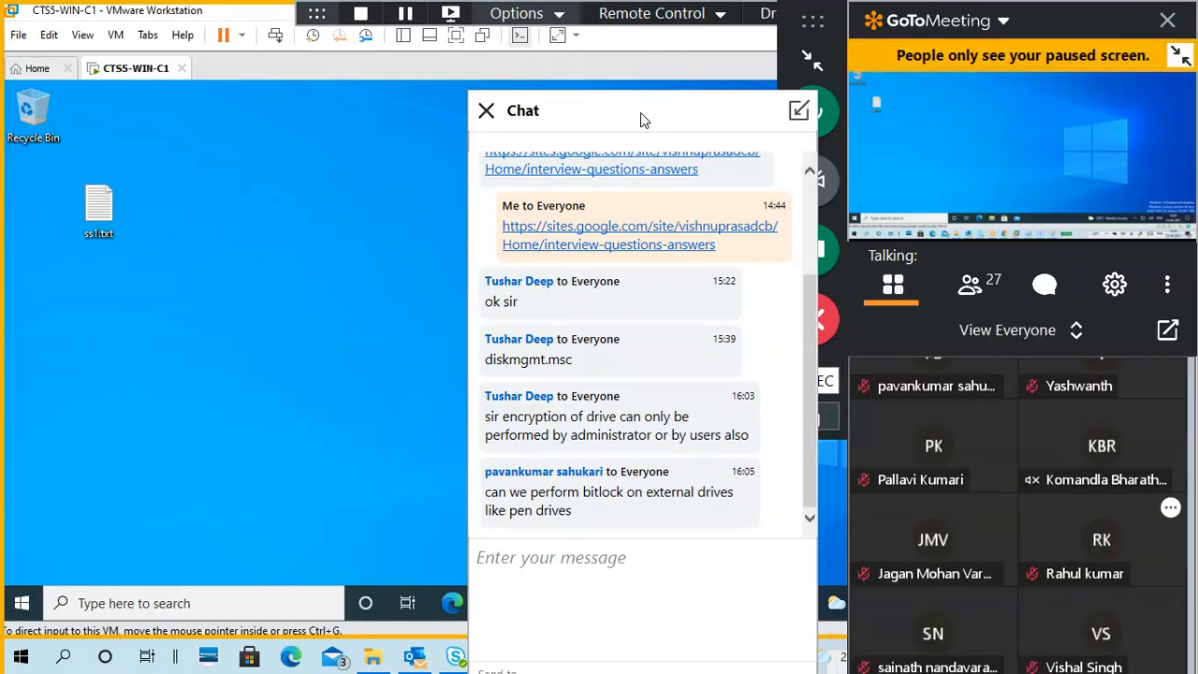
pyautogui.click(485, 111)
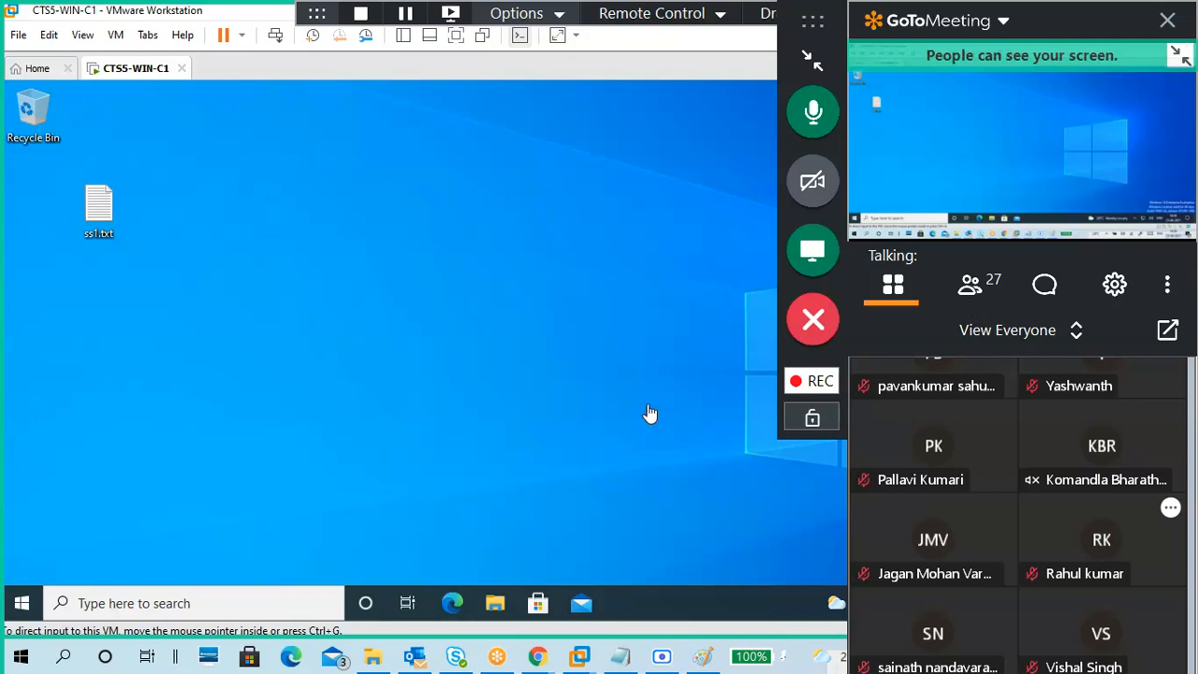
# Step: Collapse the meeting panel, start File Explorer in the VM, and move the control bar to the top
pyautogui.click(577, 418)
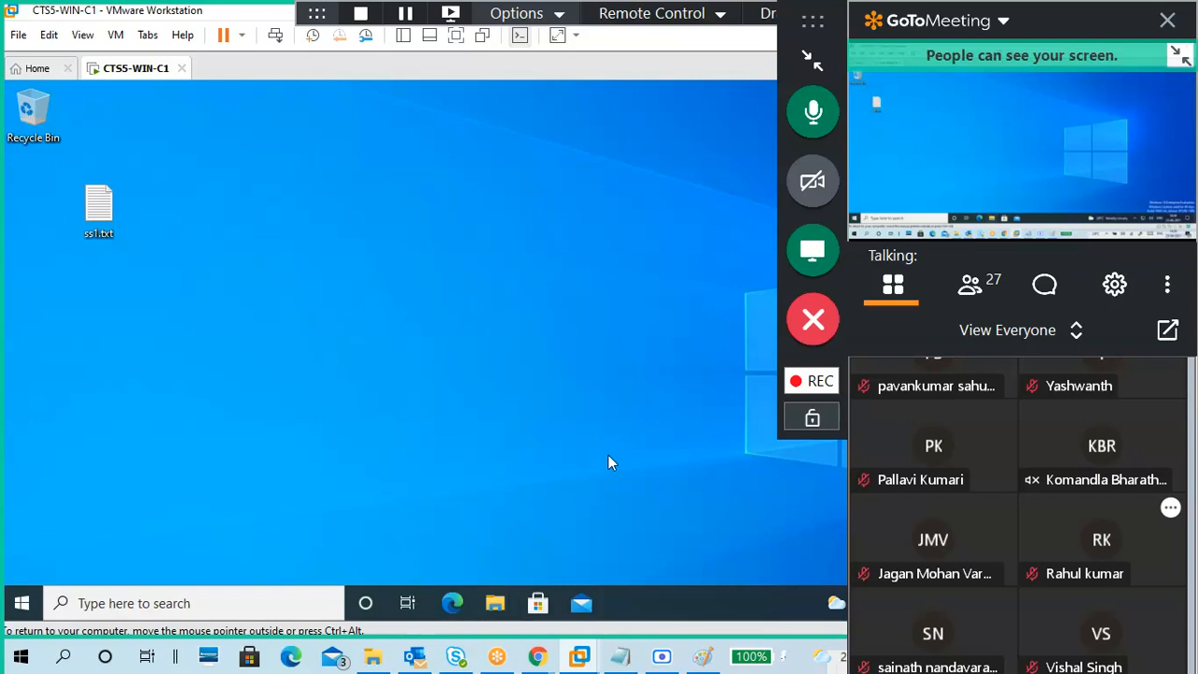
pyautogui.click(811, 59)
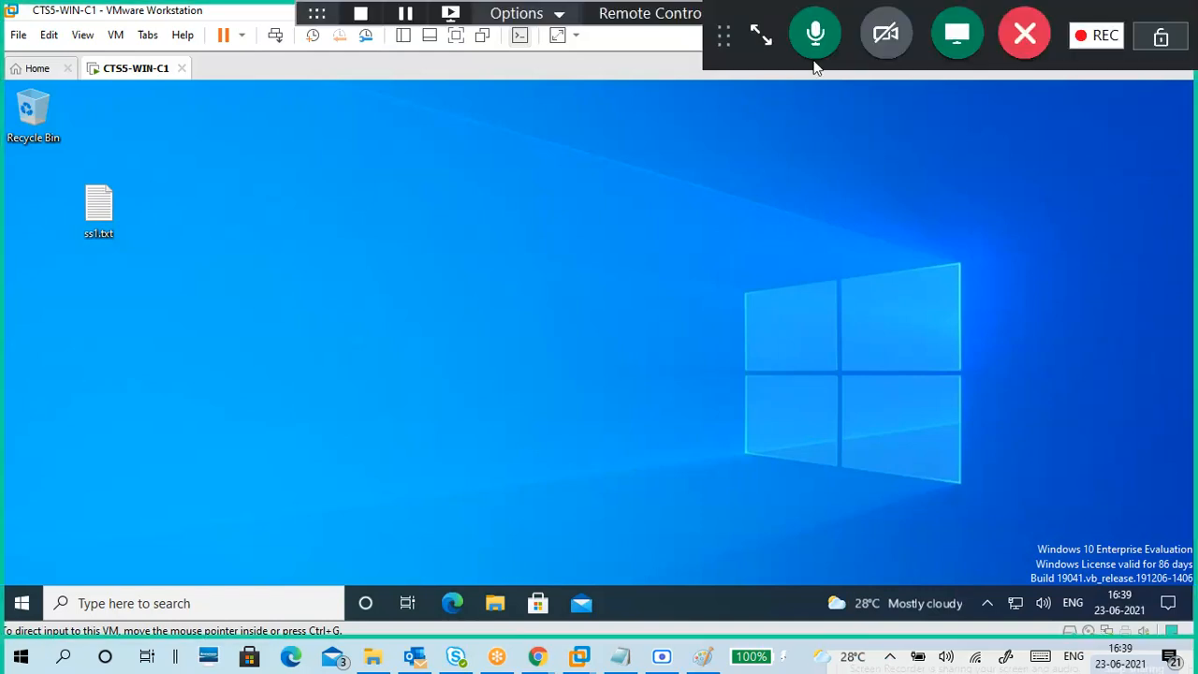
pyautogui.press('super+e')
pyautogui.moveTo(774, 16); pyautogui.dragTo(1116, 201)
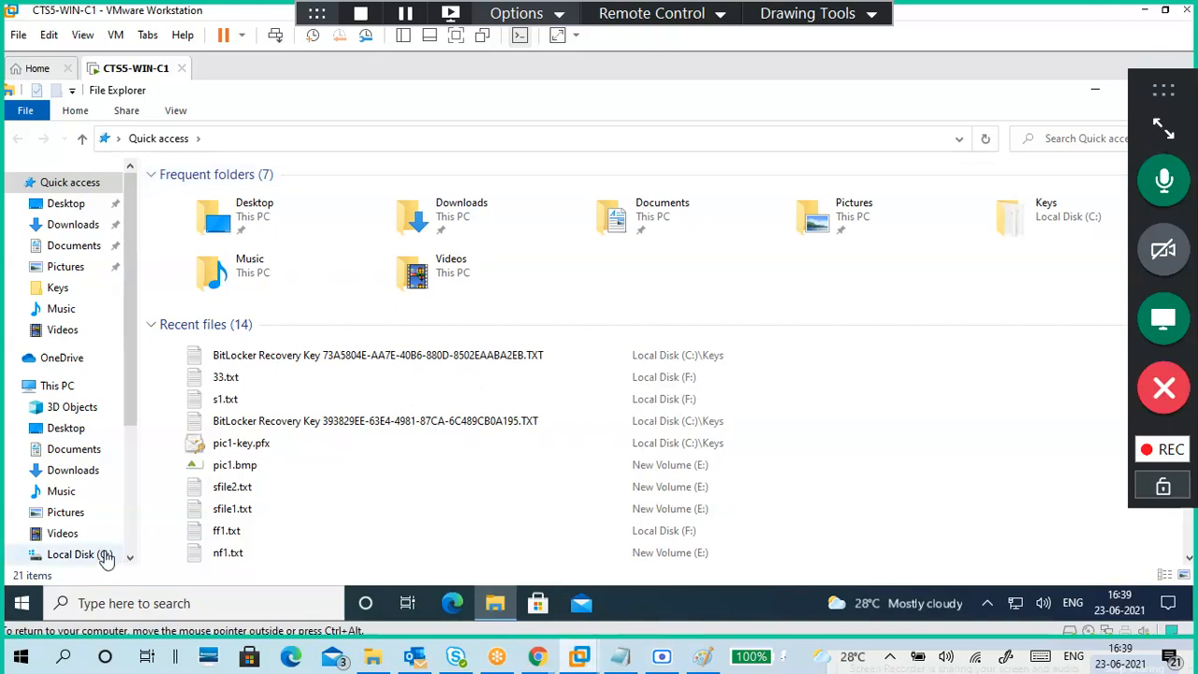
# Step: Show This PC in the VM's File Explorer, listing locked Local Disk (F:) and Local Disk (G:)
pyautogui.click(57, 387)
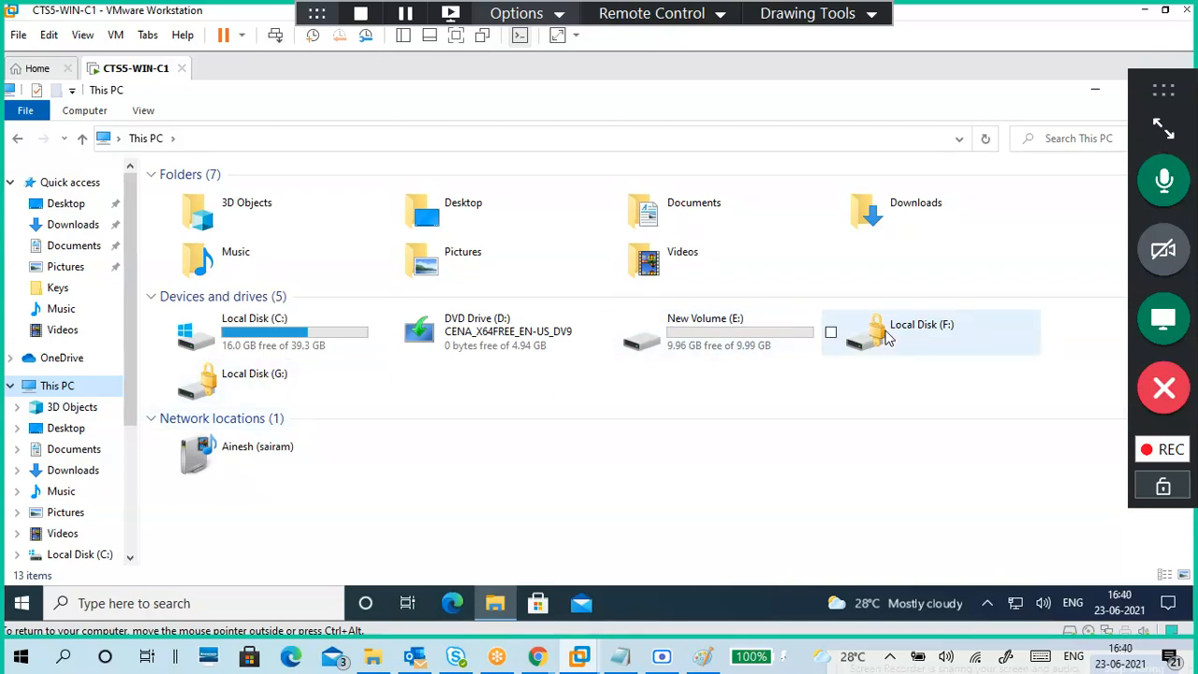
pyautogui.click(650, 604)
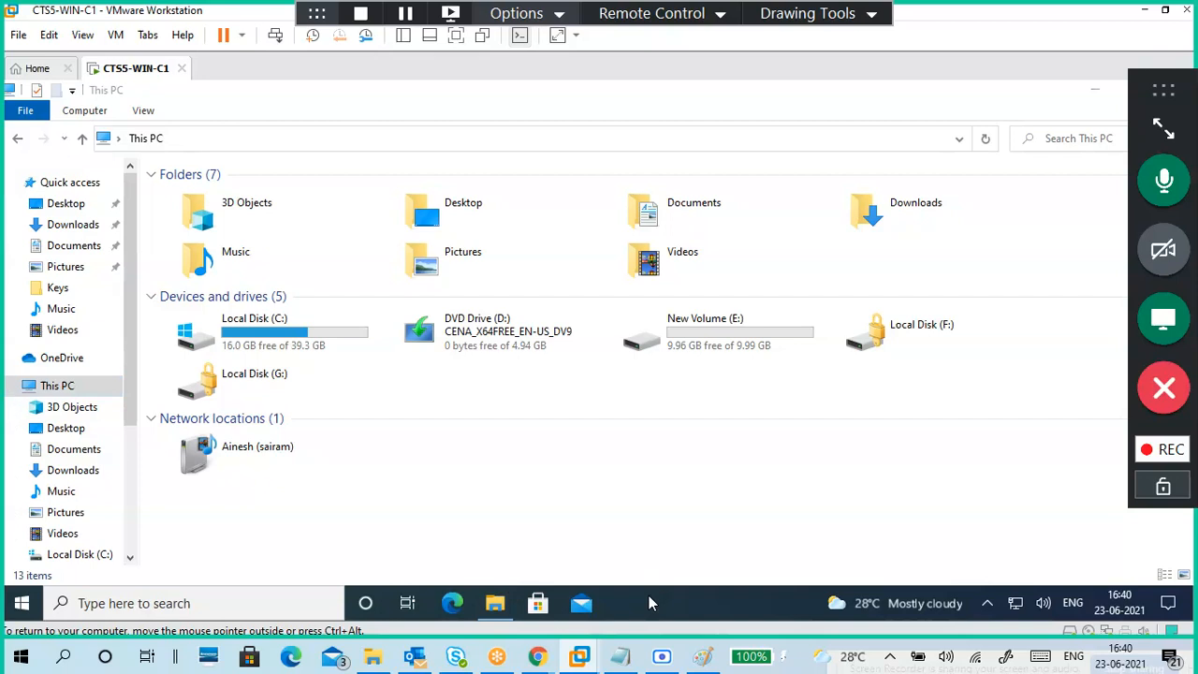
pyautogui.press('super')
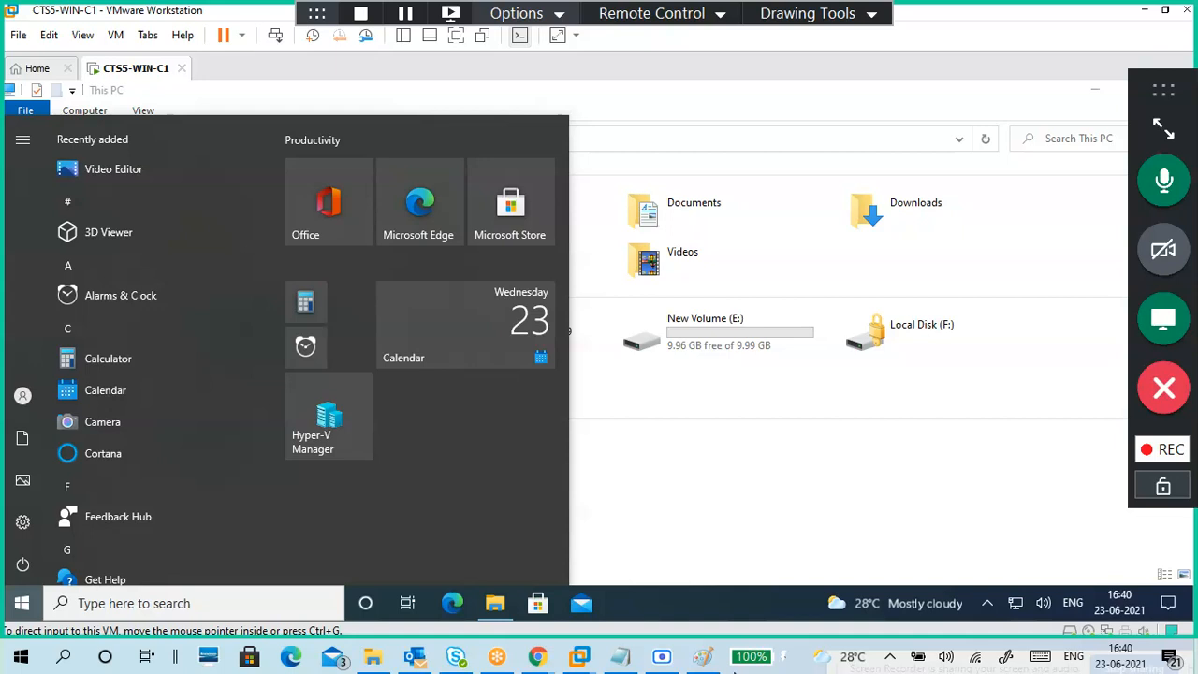
# Step: Launch the host Magnifier, move its toolbar aside, and zoom the display to 125%
pyautogui.press('super')
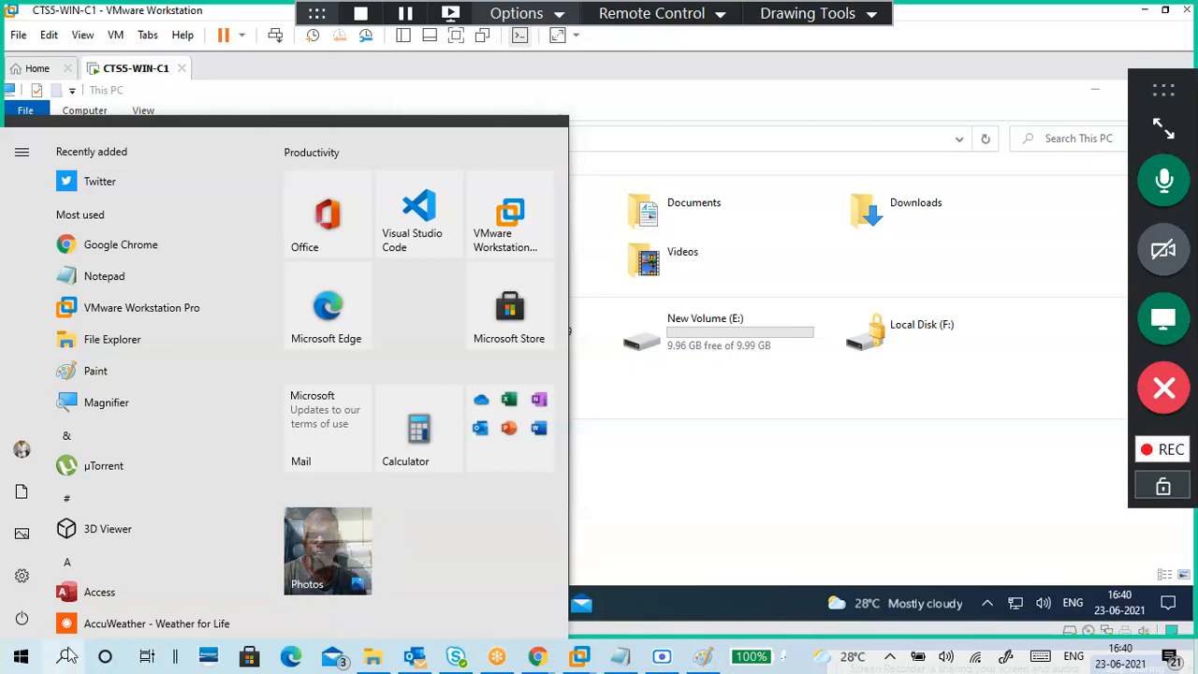
pyautogui.click(113, 420)
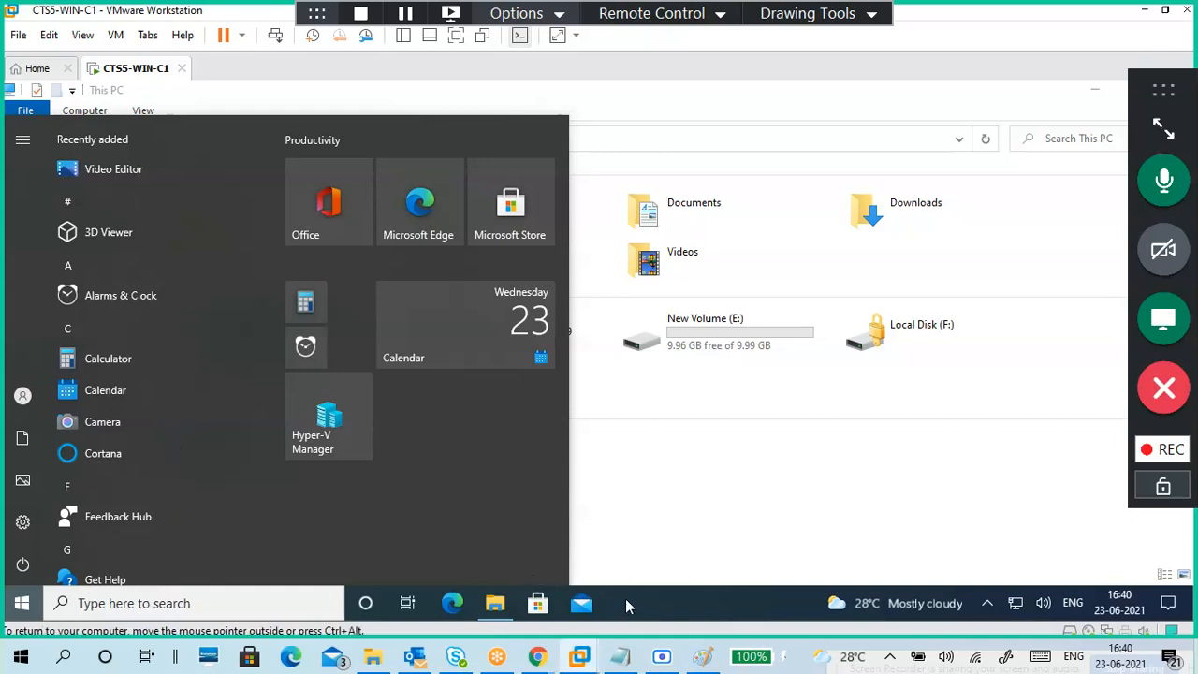
pyautogui.press('super+plus')
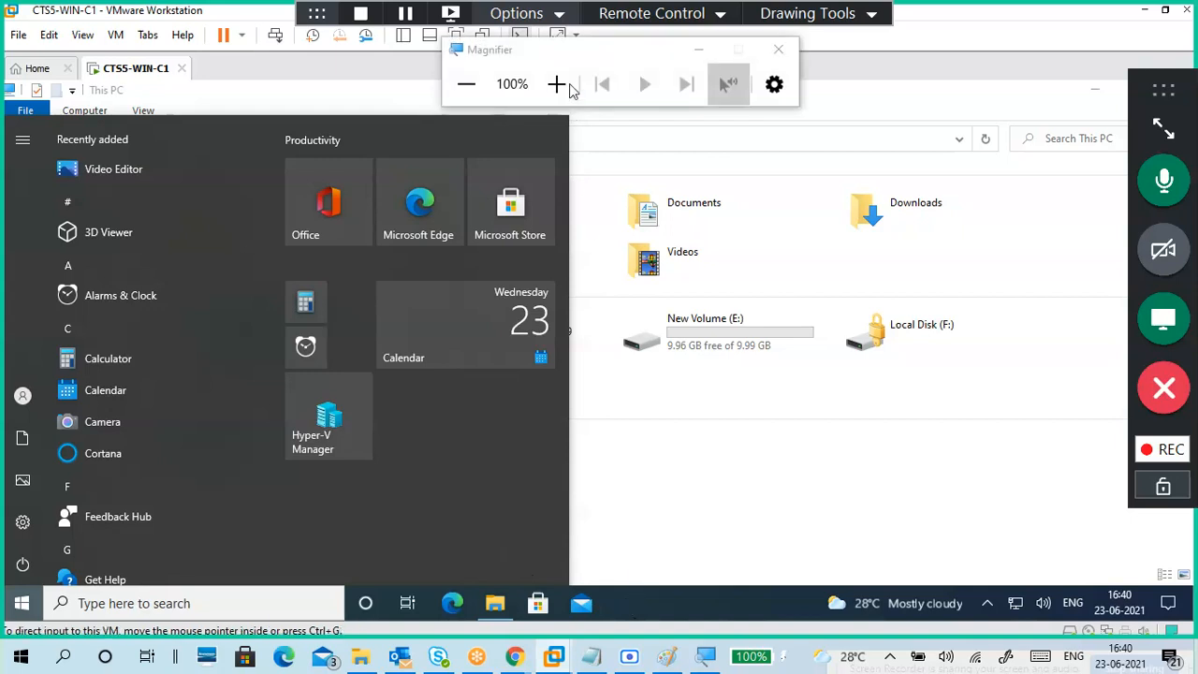
pyautogui.moveTo(571, 60); pyautogui.dragTo(1012, 16)
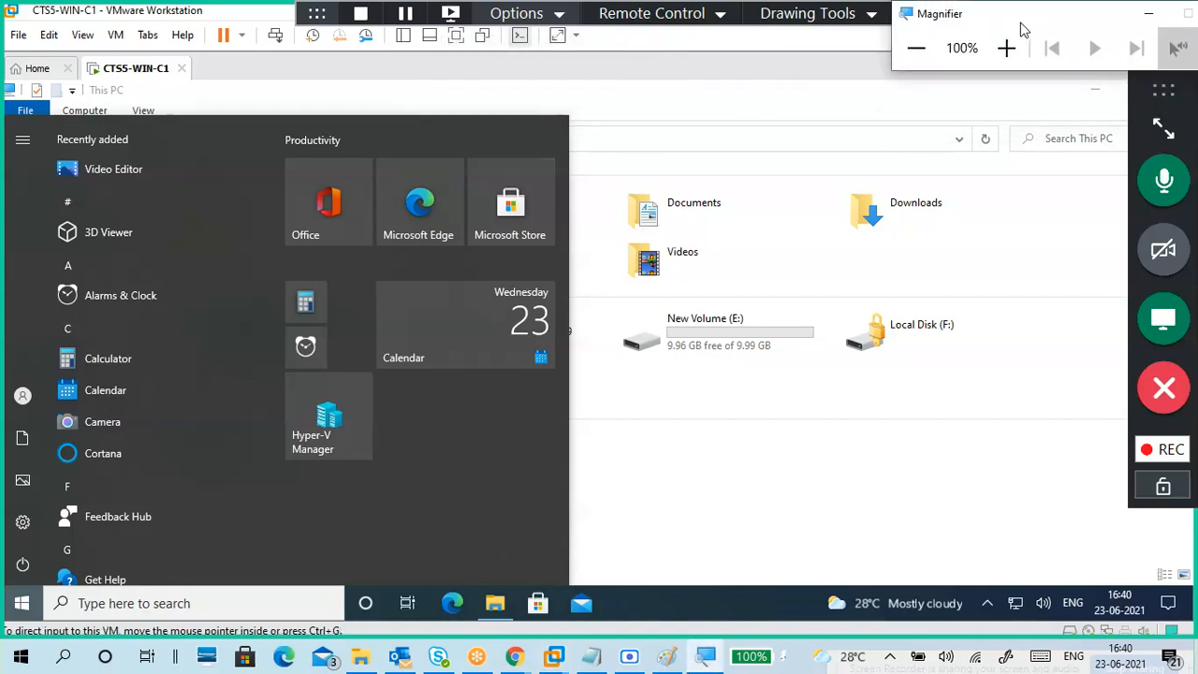
pyautogui.click(1008, 48)
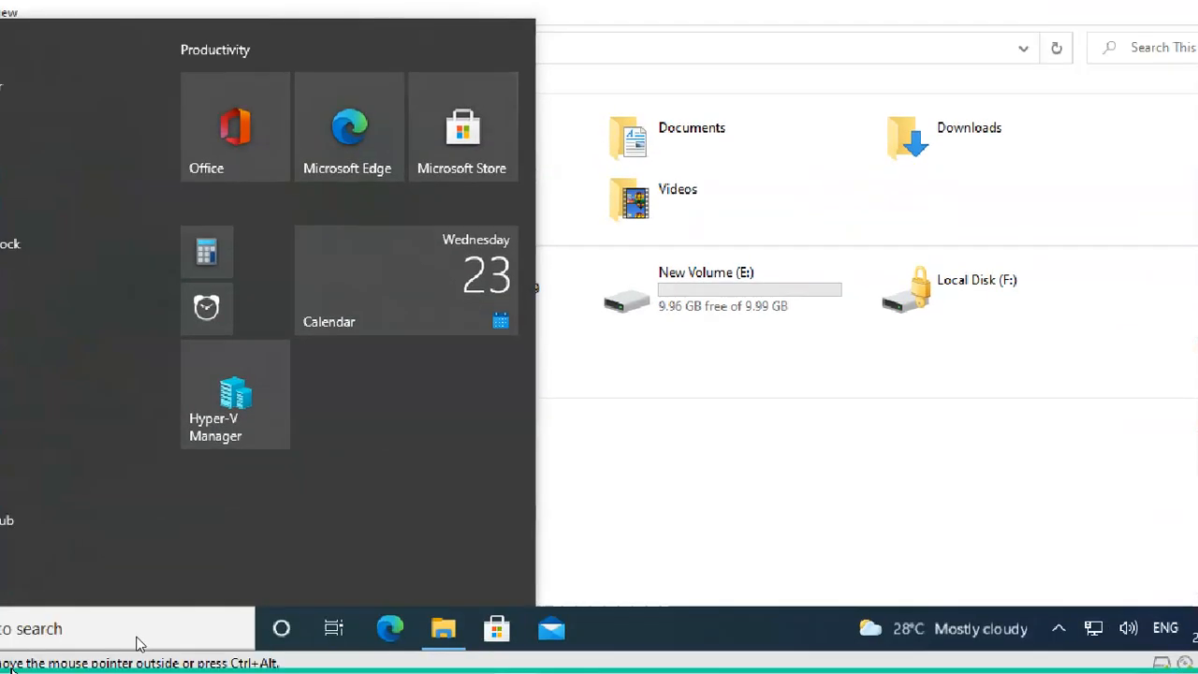
# Step: Dismiss the VM's Start menu and briefly expand then collapse the meeting panel
pyautogui.click(76, 616)
pyautogui.click(21, 613)
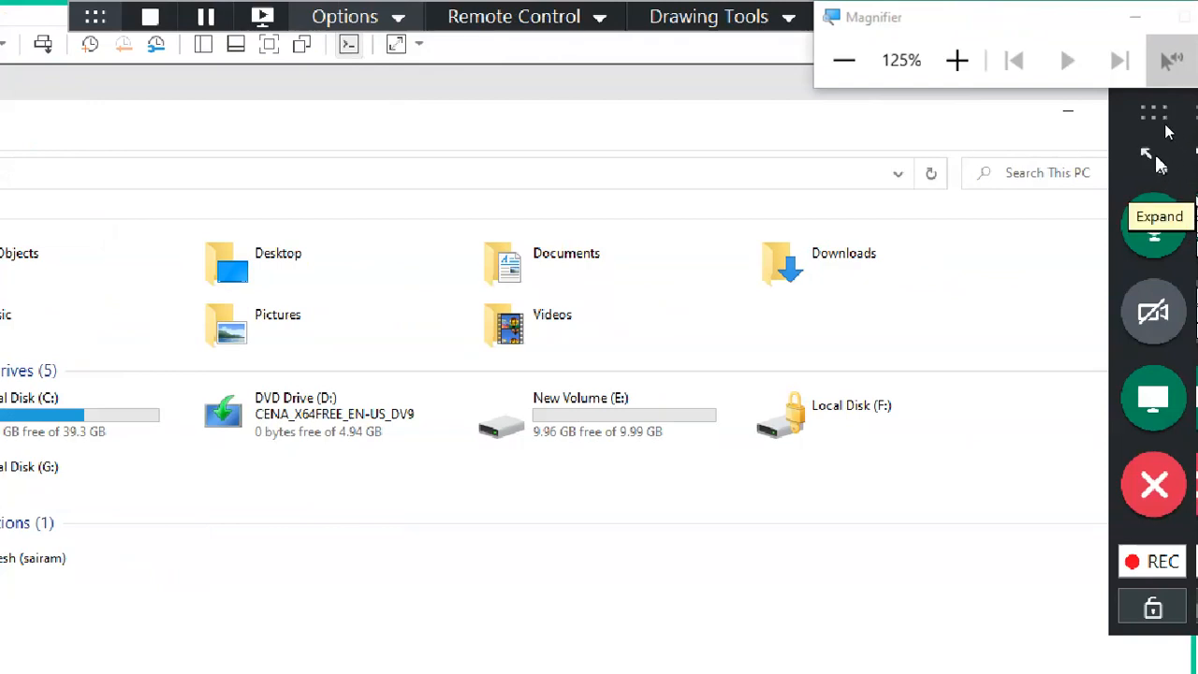
pyautogui.click(1156, 159)
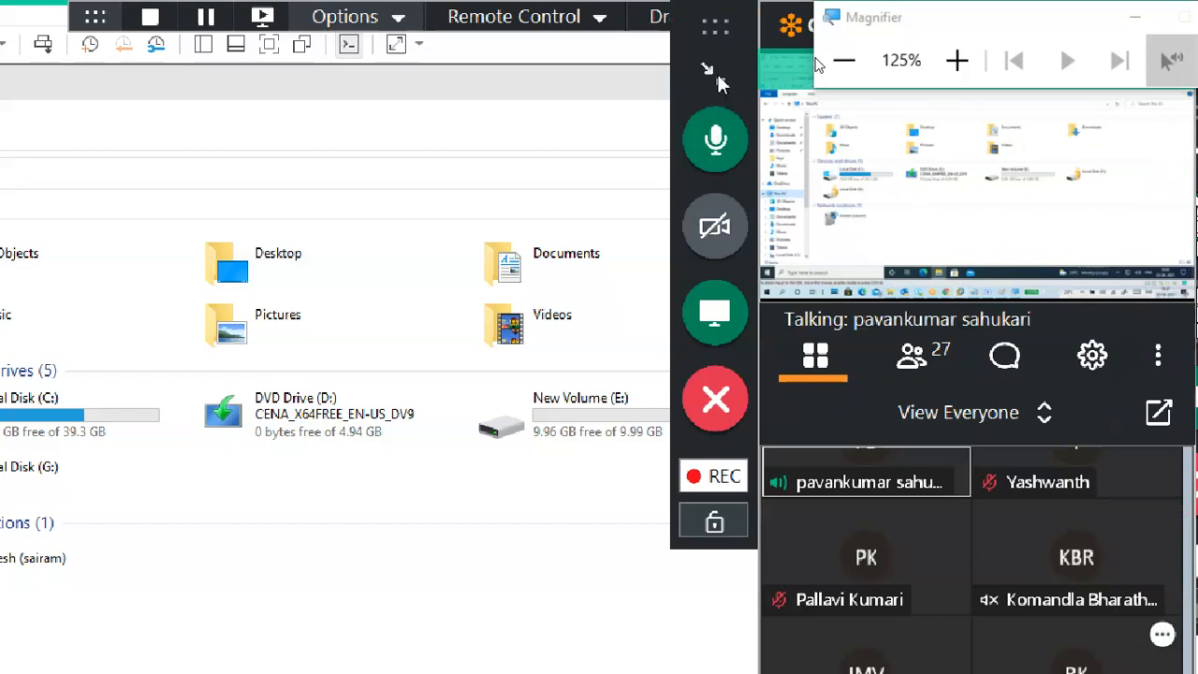
pyautogui.click(716, 76)
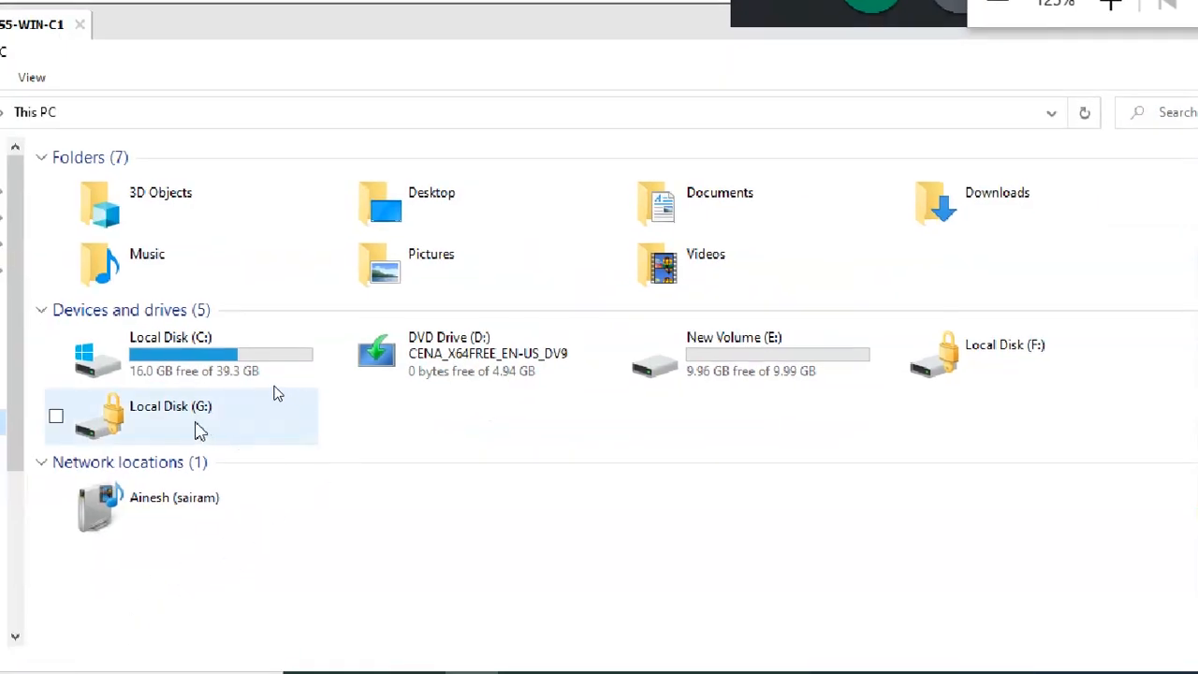
# Step: Unlock drive G: by entering its BitLocker password
pyautogui.click(170, 427)
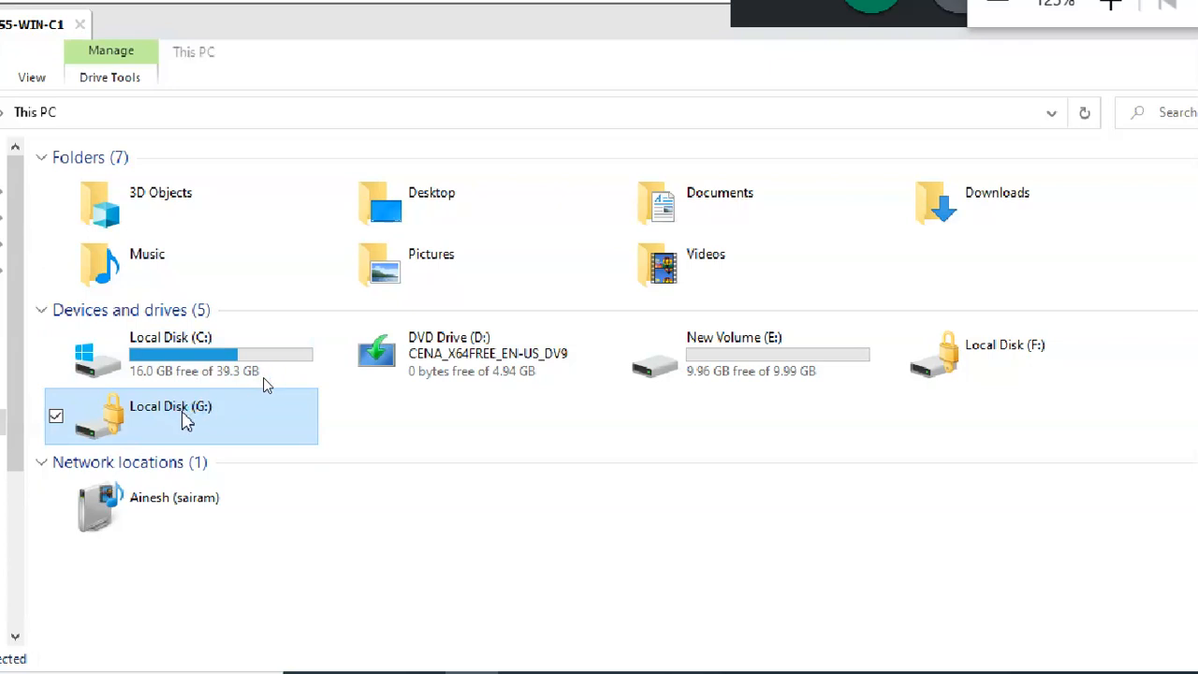
pyautogui.doubleClick(184, 419)
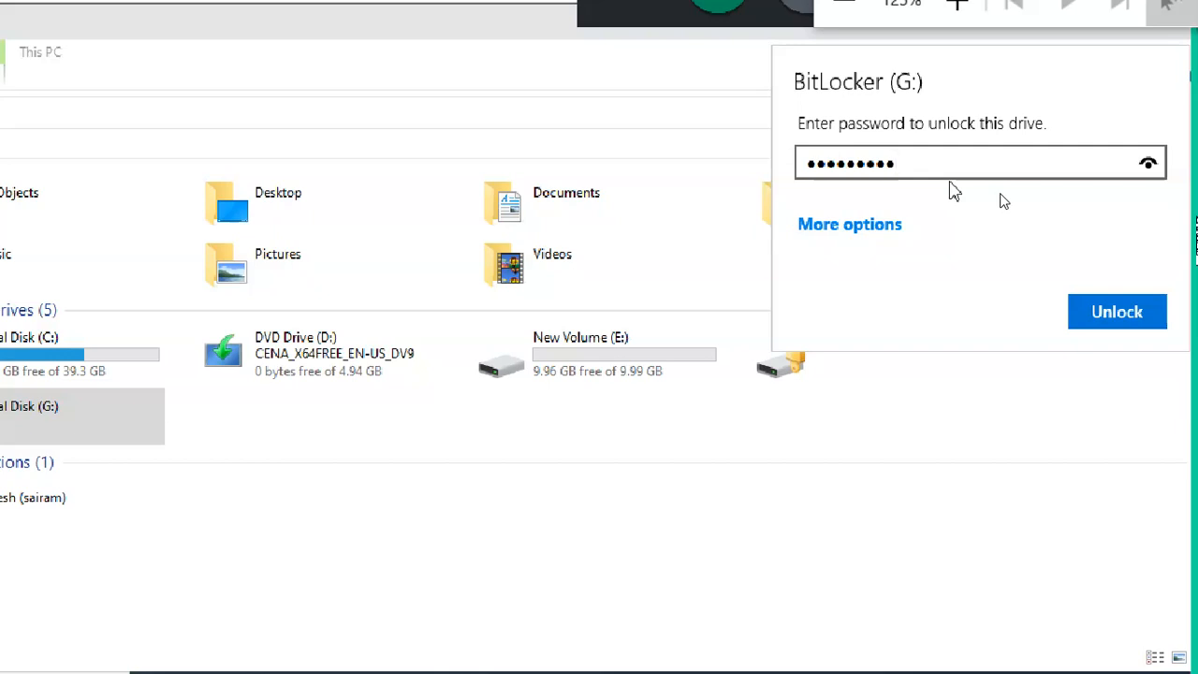
pyautogui.click(1099, 320)
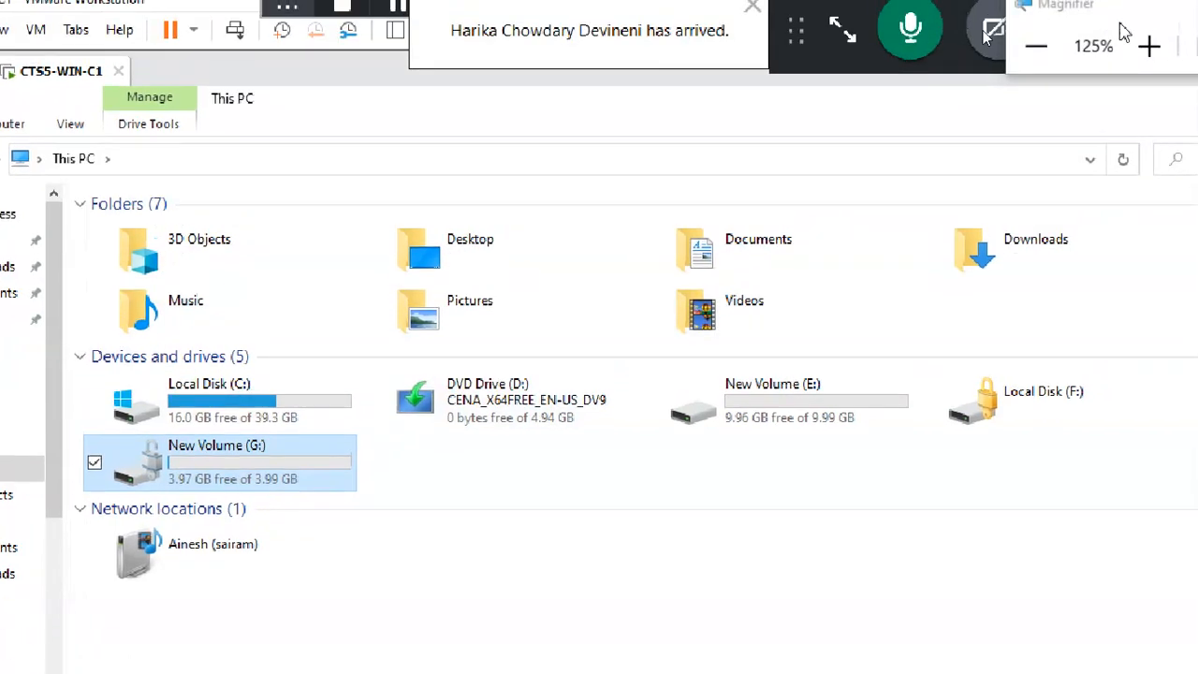
# Step: Magnify the display to 175%, then zoom back out to 100%
pyautogui.click(1149, 46)
pyautogui.click(1149, 46)
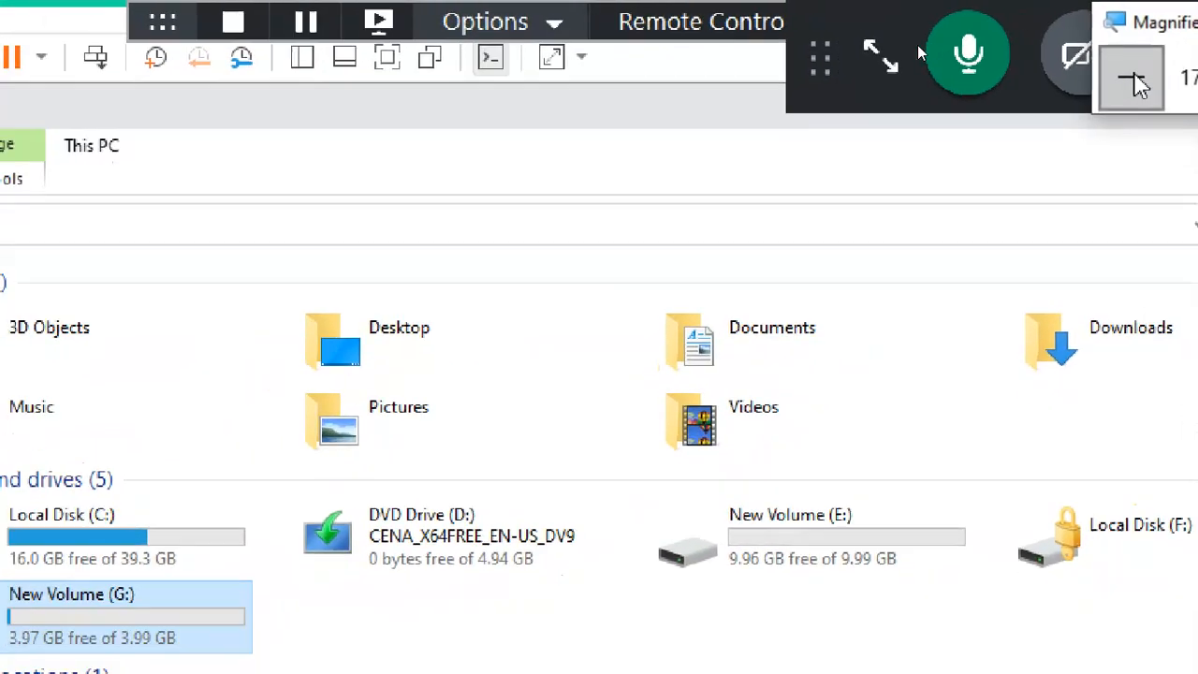
pyautogui.click(1134, 84)
pyautogui.click(1114, 62)
pyautogui.click(1114, 62)
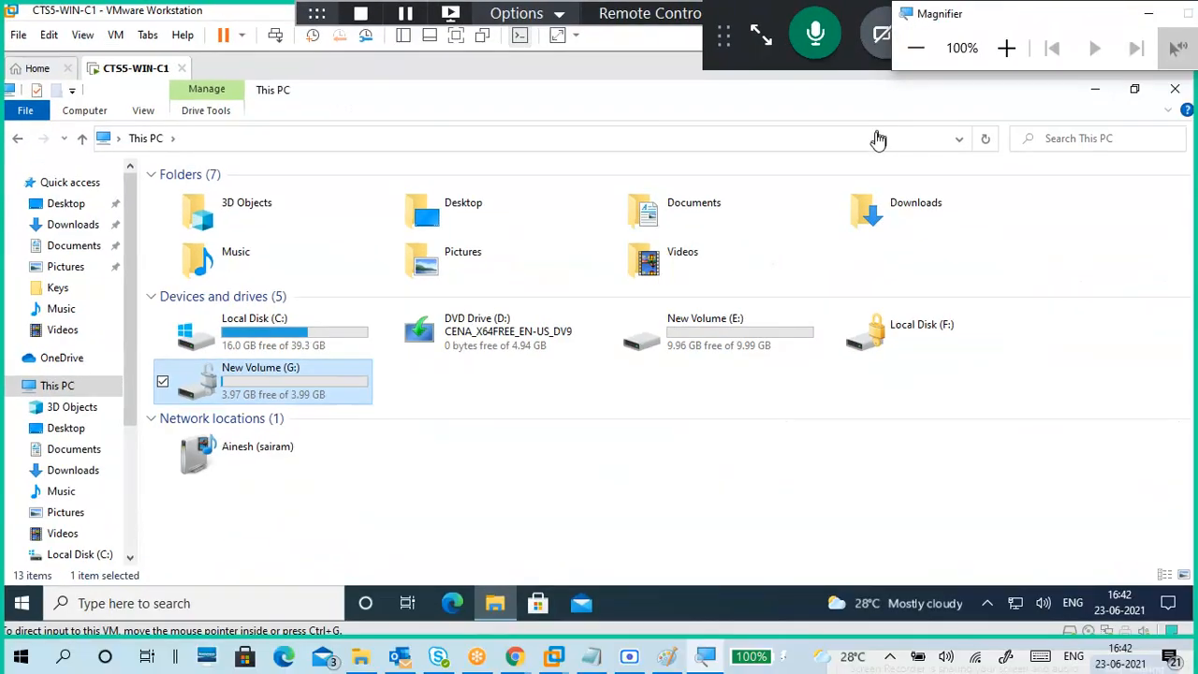
# Step: Bring the VM's This PC window back from Paint and dock the meeting controls on the right
pyautogui.click(894, 335)
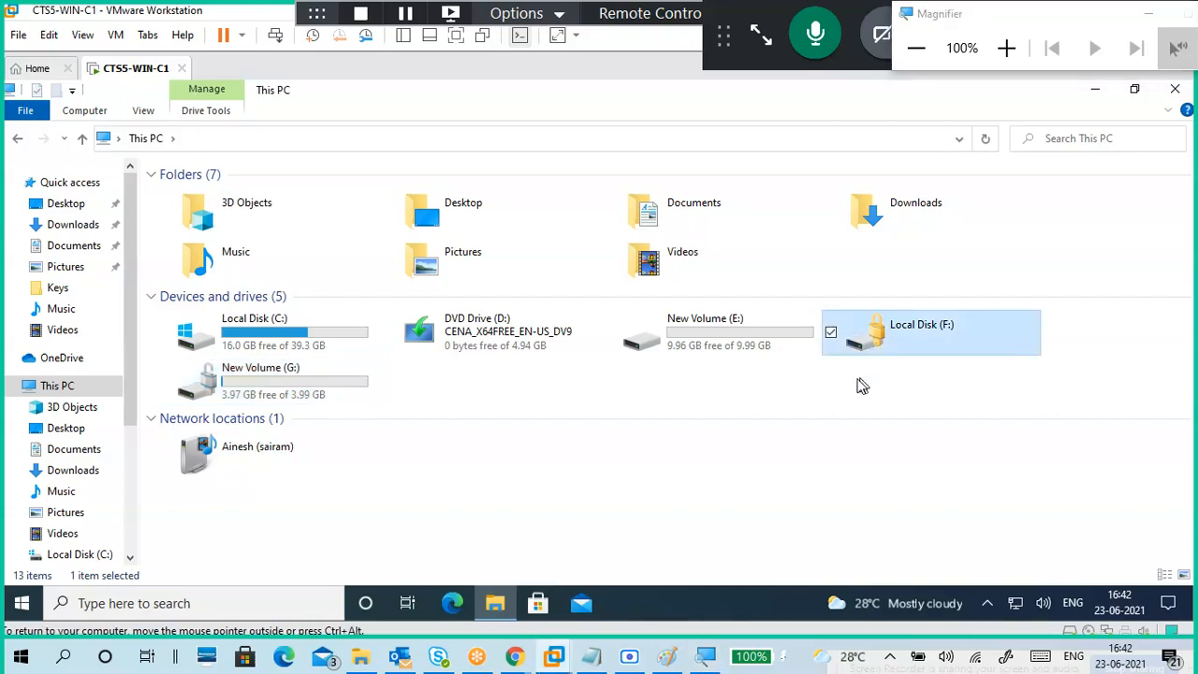
pyautogui.click(658, 385)
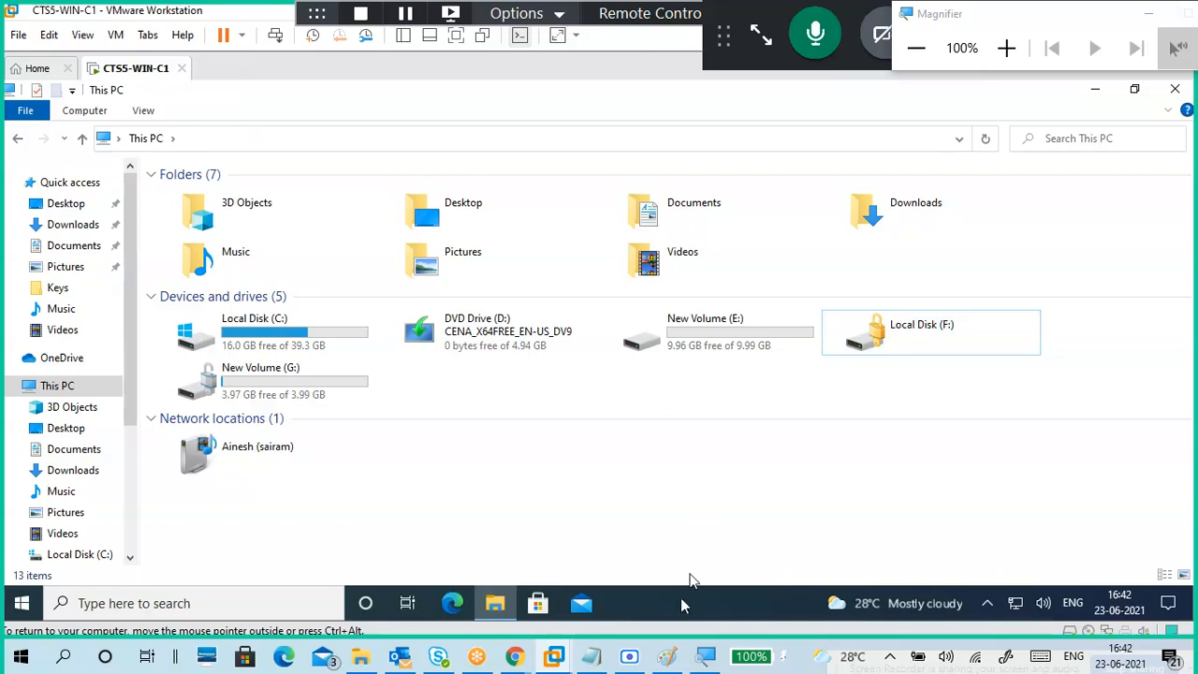
pyautogui.click(666, 656)
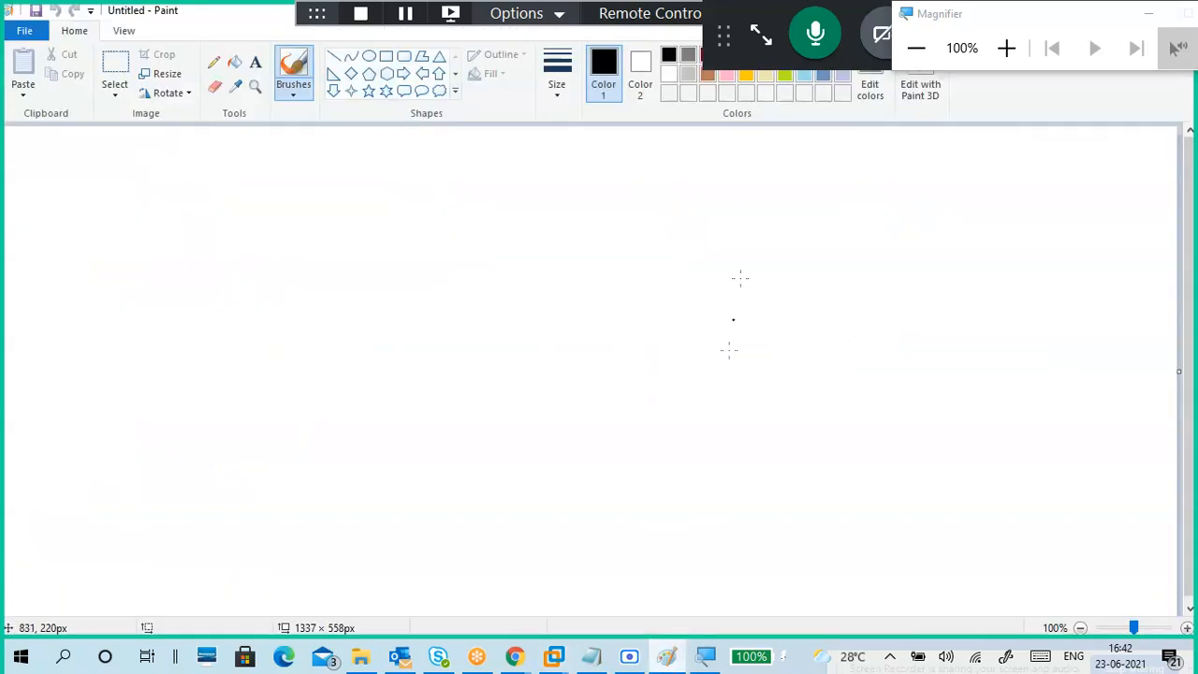
pyautogui.click(668, 655)
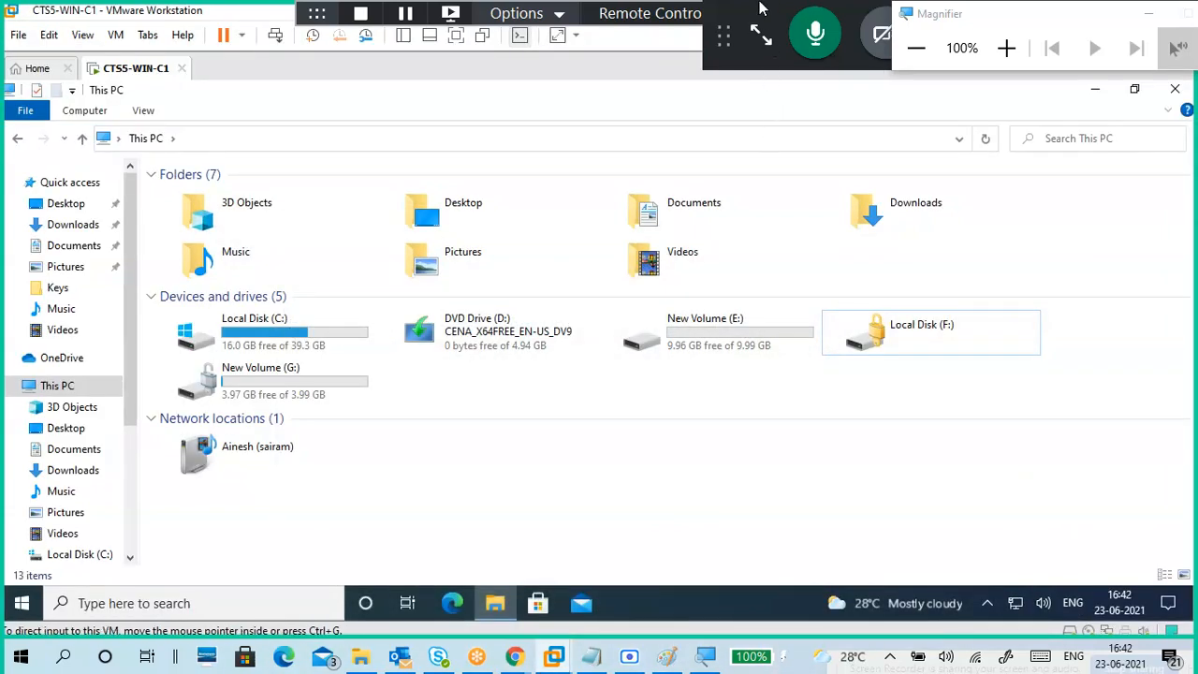
pyautogui.moveTo(762, 14); pyautogui.dragTo(1096, 169)
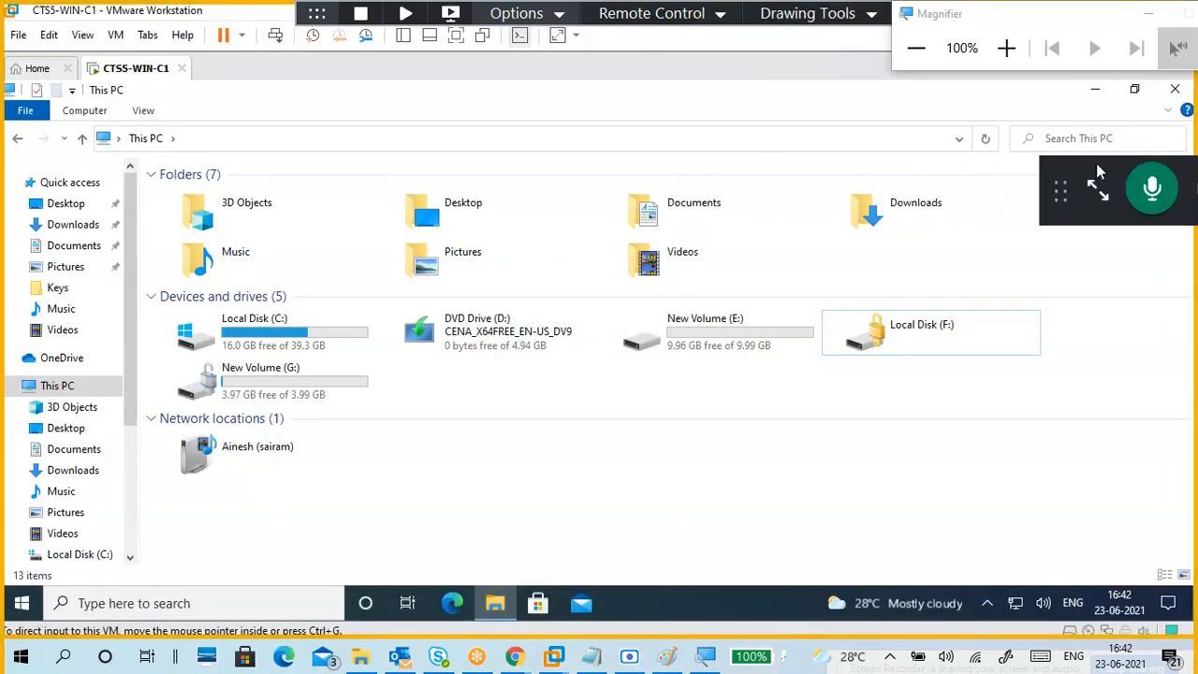
# Step: With the pen, circle drives G: and F: and write labels including S2 with an arrow
pyautogui.click(839, 20)
pyautogui.click(828, 59)
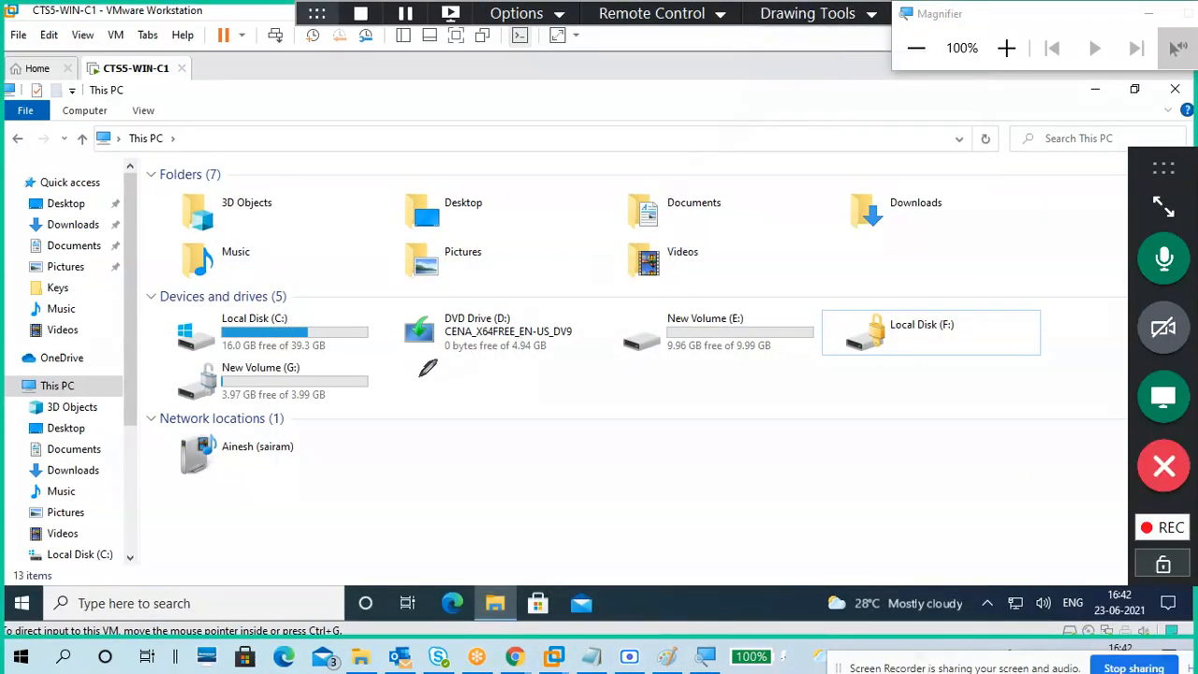
pyautogui.moveTo(231, 357)
pyautogui.mouseDown()
pyautogui.moveTo(179, 369)
pyautogui.moveTo(232, 408)
pyautogui.moveTo(226, 356)
pyautogui.mouseUp()
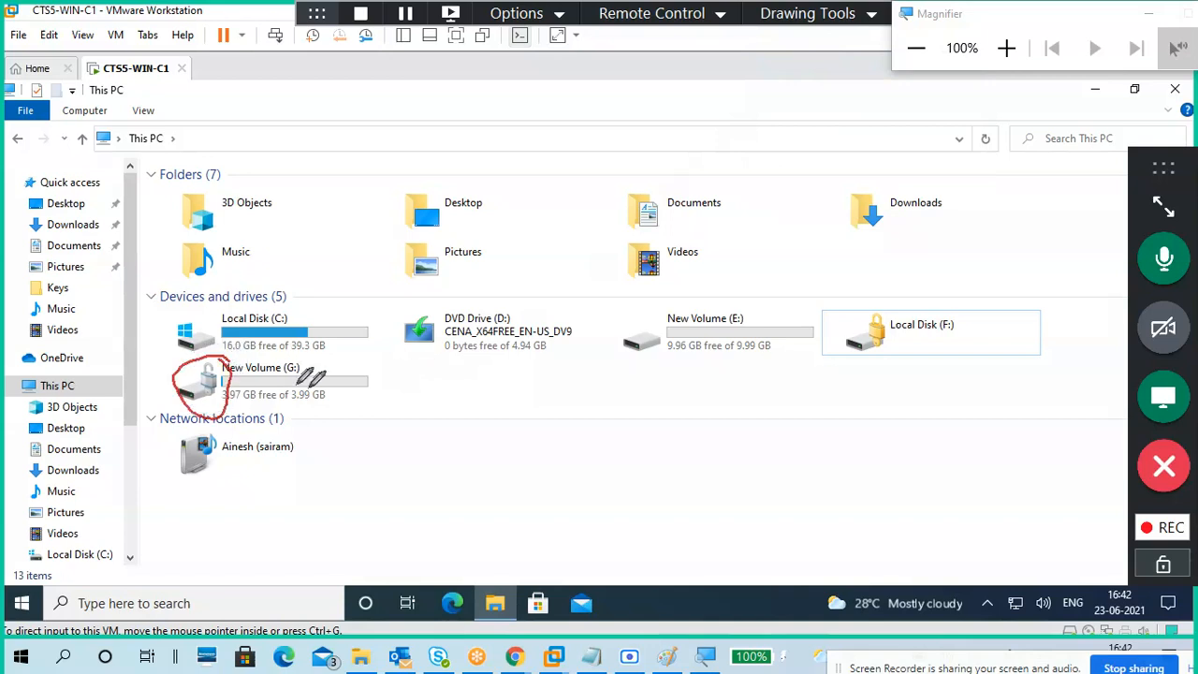
pyautogui.moveTo(898, 301)
pyautogui.mouseDown()
pyautogui.moveTo(848, 312)
pyautogui.moveTo(903, 347)
pyautogui.moveTo(900, 302)
pyautogui.mouseUp()
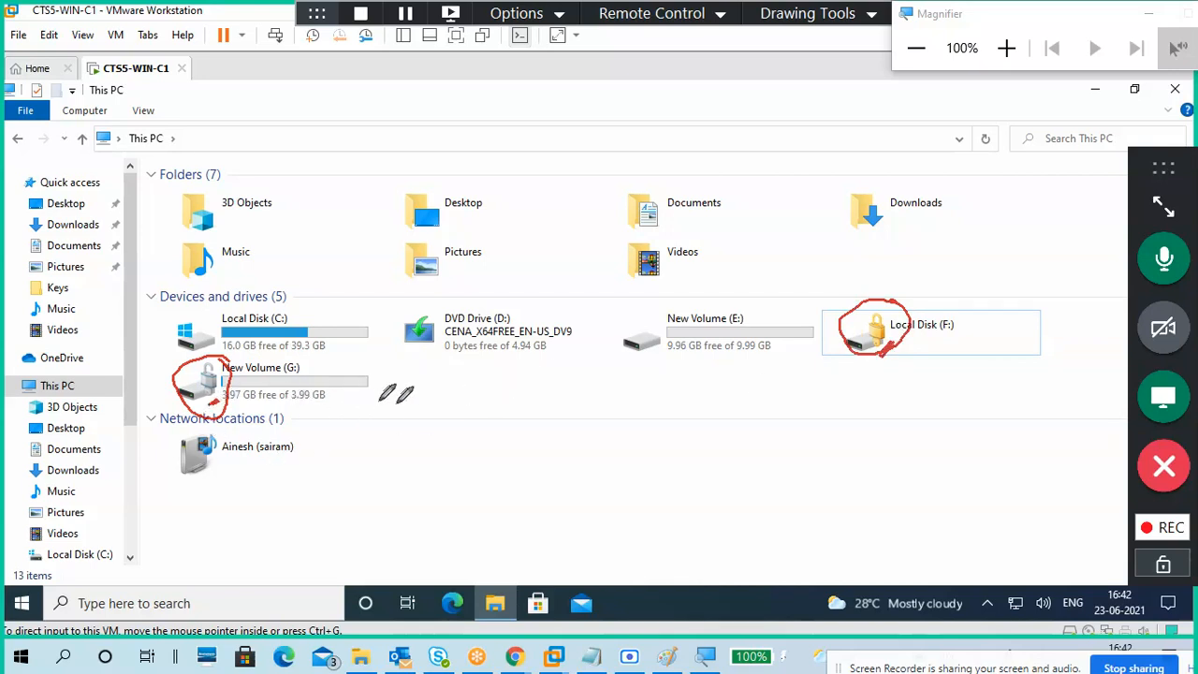
pyautogui.moveTo(498, 365); pyautogui.dragTo(494, 402)
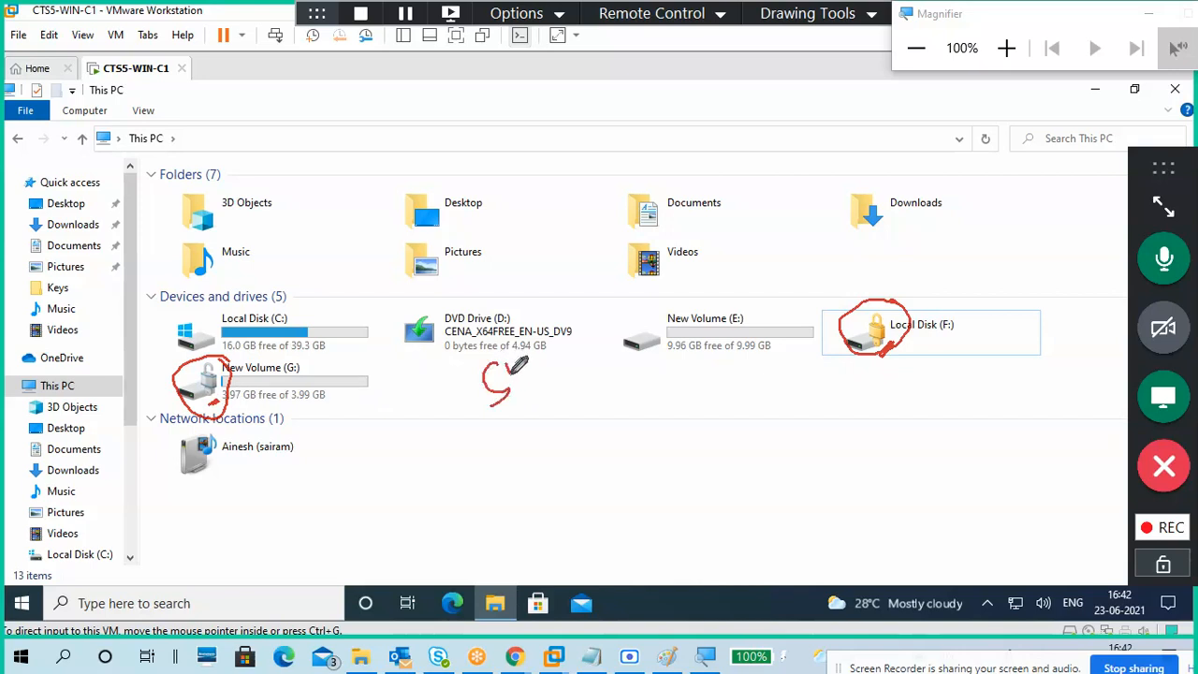
pyautogui.moveTo(570, 378); pyautogui.dragTo(575, 379)
pyautogui.moveTo(565, 372); pyautogui.dragTo(567, 390)
pyautogui.moveTo(606, 400)
pyautogui.mouseDown()
pyautogui.moveTo(601, 423)
pyautogui.moveTo(632, 418)
pyautogui.mouseUp()
# Step: Underline the labels, tick F: and G:, circle G:, write 2, and arrow toward C:
pyautogui.moveTo(505, 413); pyautogui.dragTo(526, 404)
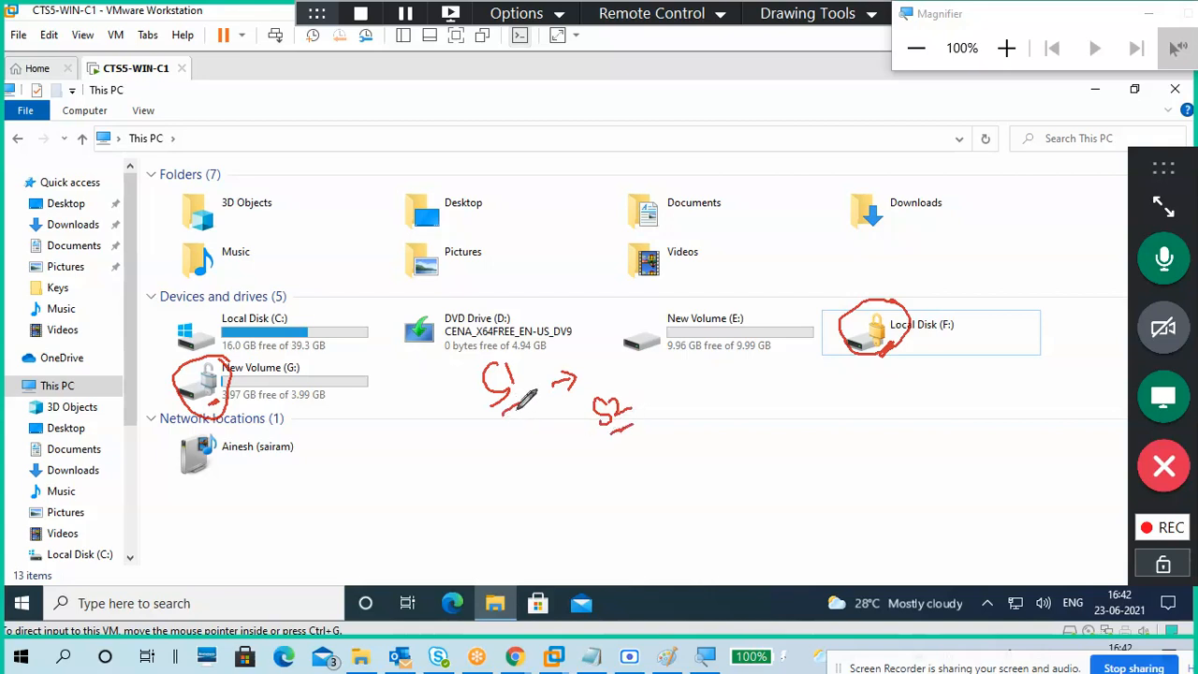
pyautogui.moveTo(609, 432); pyautogui.dragTo(636, 423)
pyautogui.moveTo(905, 356); pyautogui.dragTo(919, 349)
pyautogui.moveTo(374, 387); pyautogui.dragTo(398, 379)
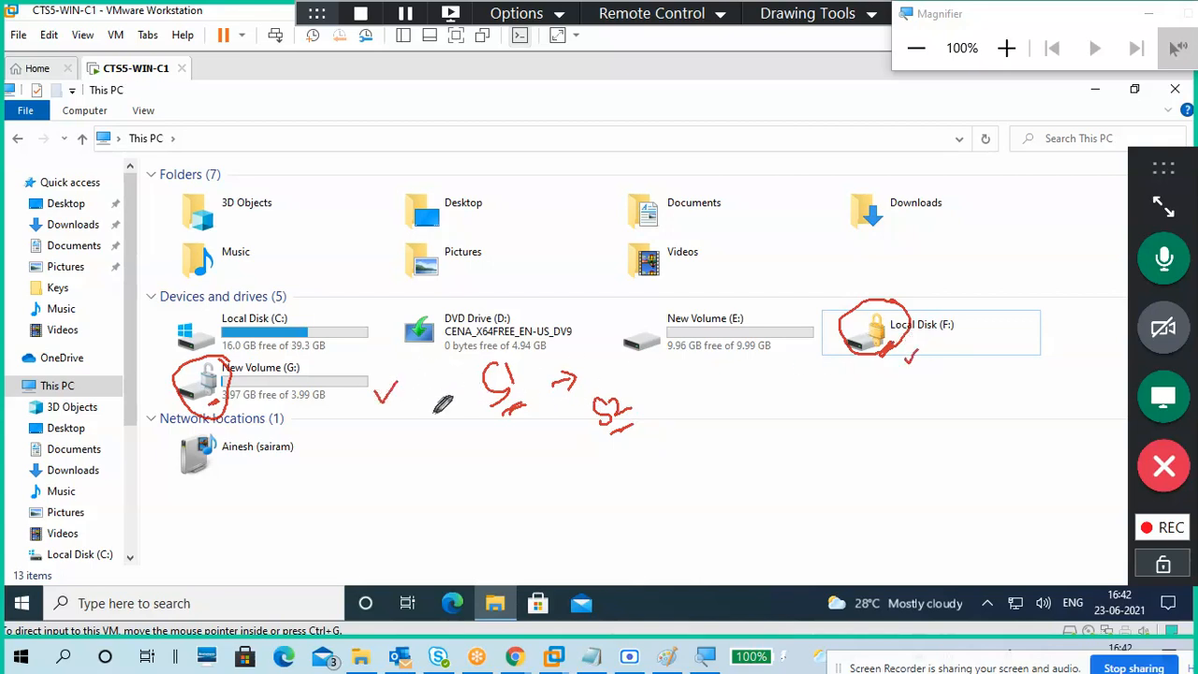
pyautogui.moveTo(192, 348)
pyautogui.mouseDown()
pyautogui.moveTo(230, 435)
pyautogui.moveTo(260, 351)
pyautogui.moveTo(208, 348)
pyautogui.mouseUp()
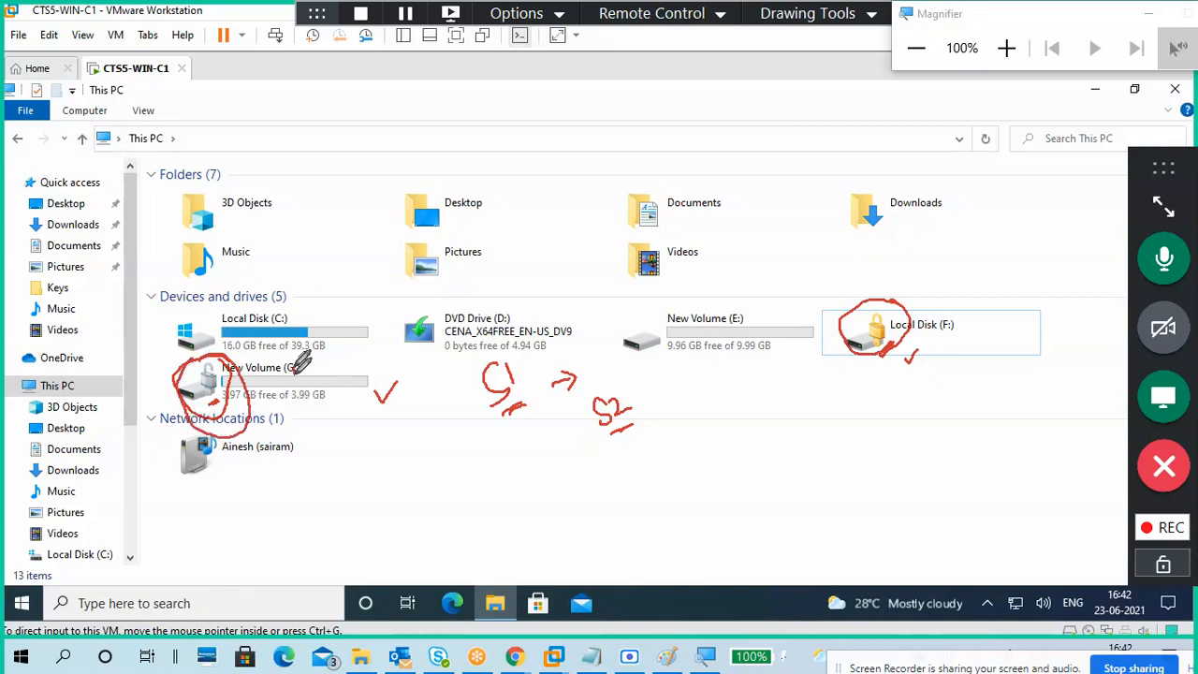
pyautogui.moveTo(292, 361)
pyautogui.mouseDown()
pyautogui.moveTo(318, 361)
pyautogui.moveTo(305, 382)
pyautogui.moveTo(325, 388)
pyautogui.moveTo(366, 322)
pyautogui.moveTo(367, 339)
pyautogui.mouseUp()
pyautogui.moveTo(360, 311)
pyautogui.mouseDown()
pyautogui.moveTo(380, 275)
pyautogui.moveTo(408, 277)
pyautogui.moveTo(416, 221)
pyautogui.mouseUp()
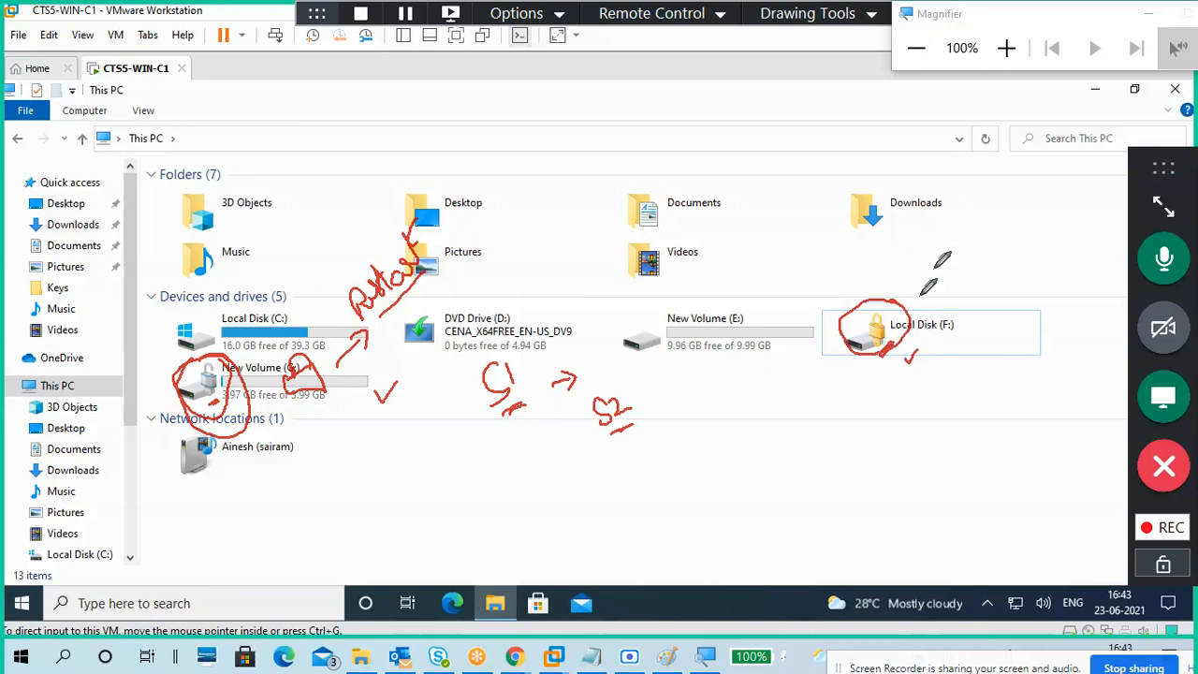
# Step: Erase all drawings, return to normal non-drawing mode, and click Local Disk (F:) then deselect it
pyautogui.click(825, 15)
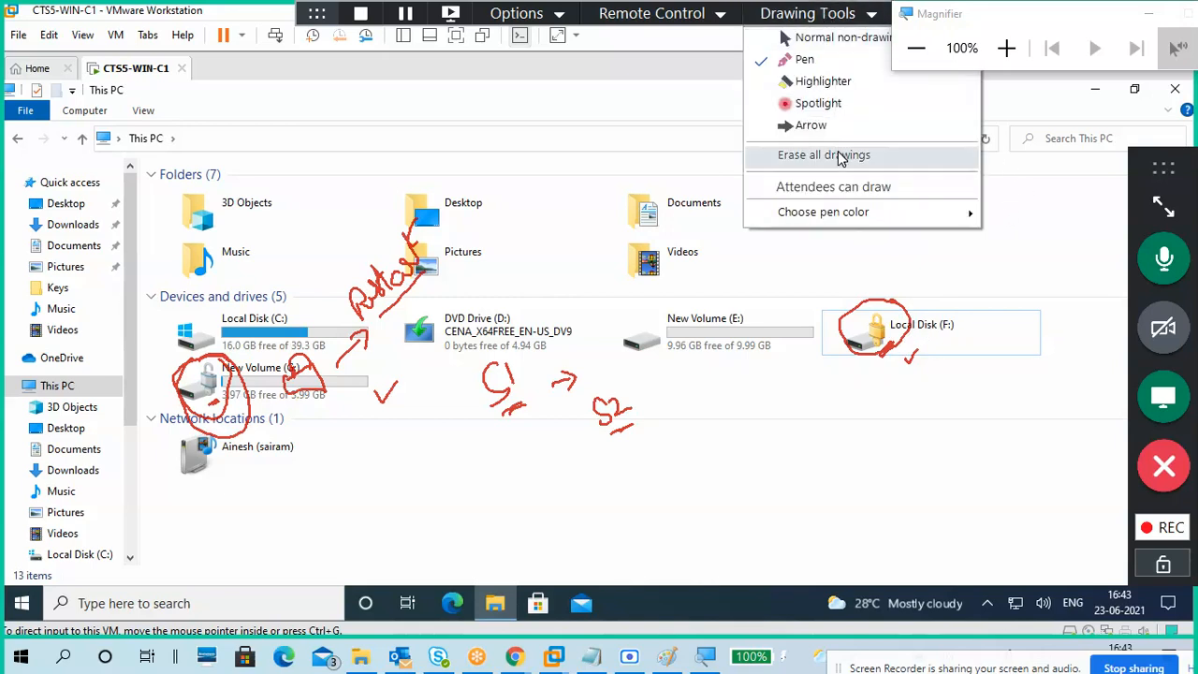
pyautogui.click(839, 158)
pyautogui.click(837, 14)
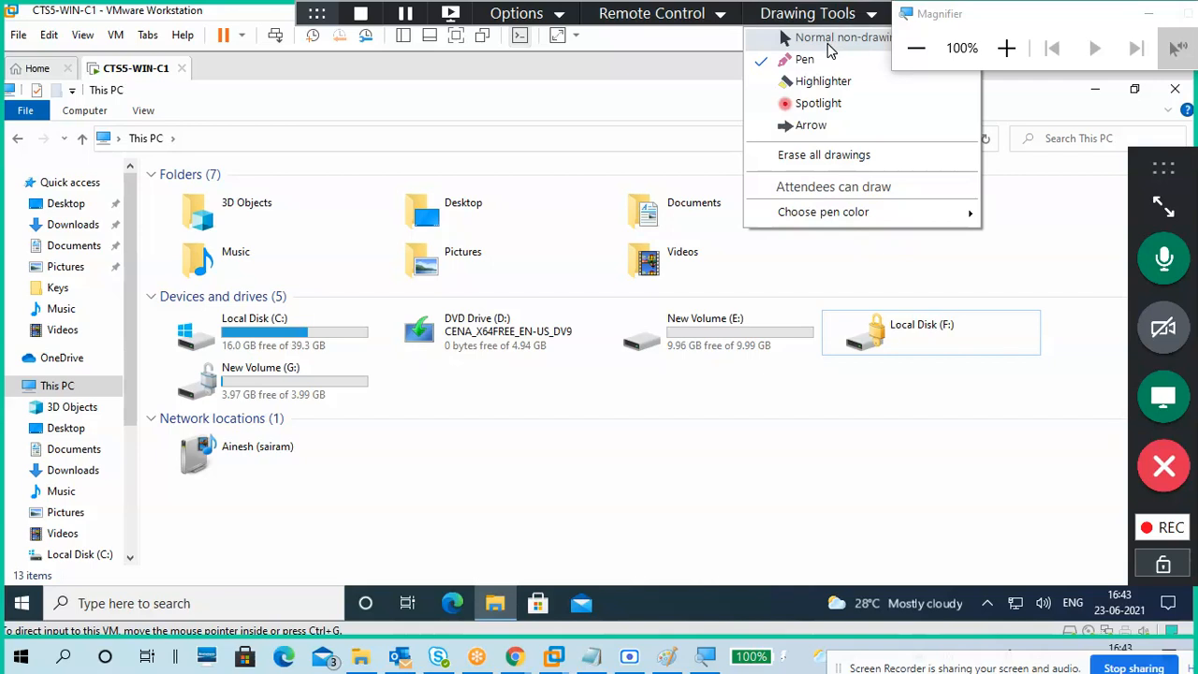
pyautogui.click(827, 42)
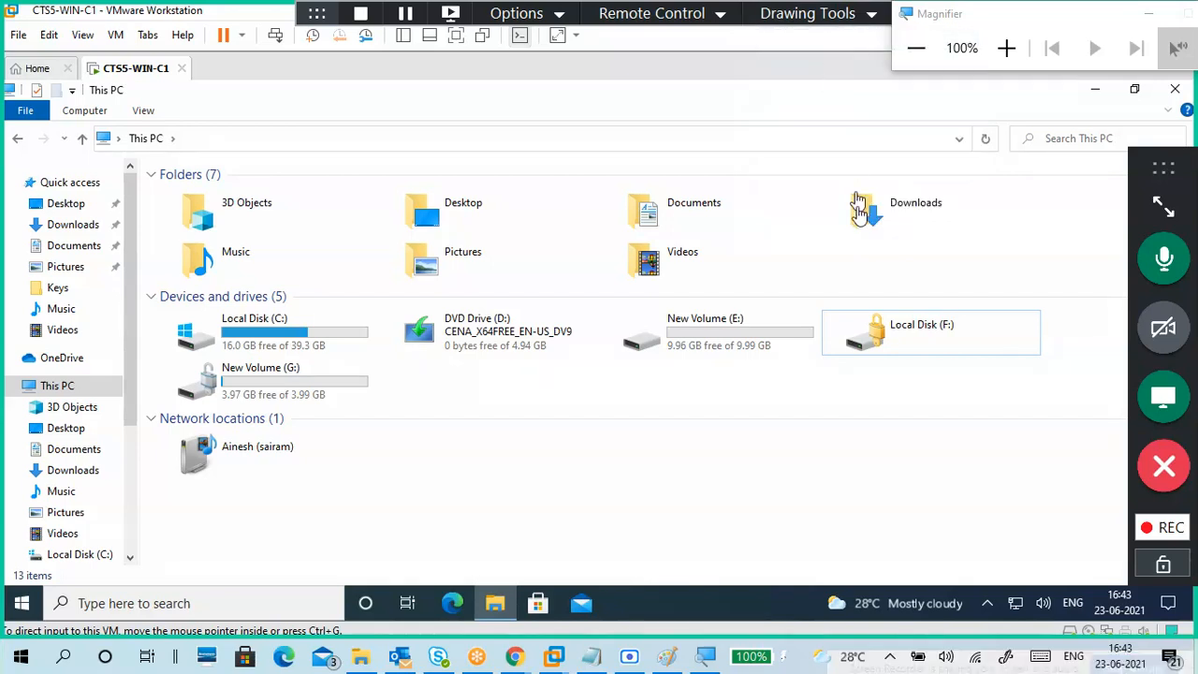
pyautogui.click(859, 352)
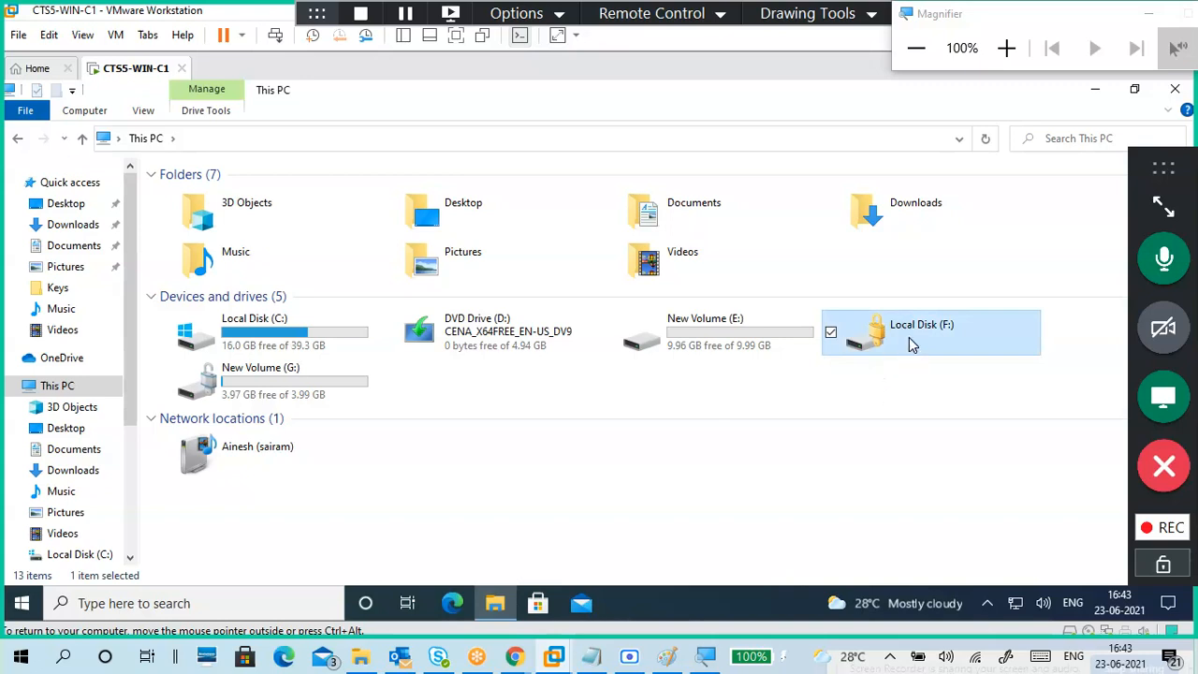
pyautogui.click(783, 394)
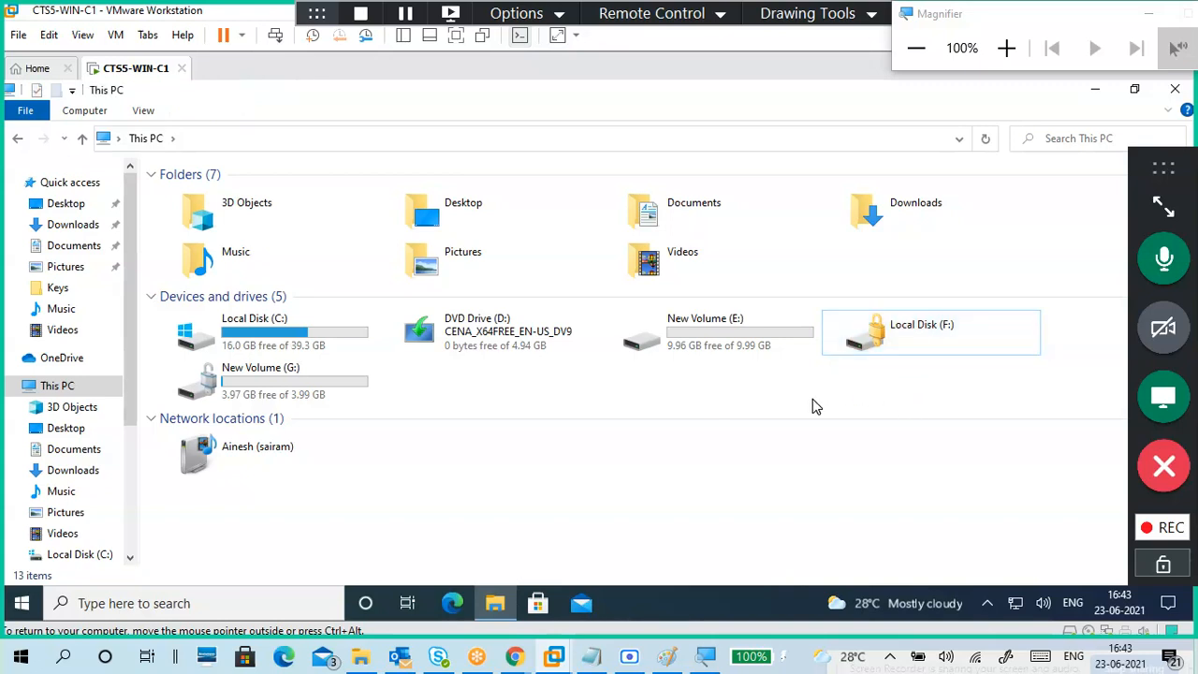
pyautogui.click(591, 656)
pyautogui.scroll(6, 528, 334)
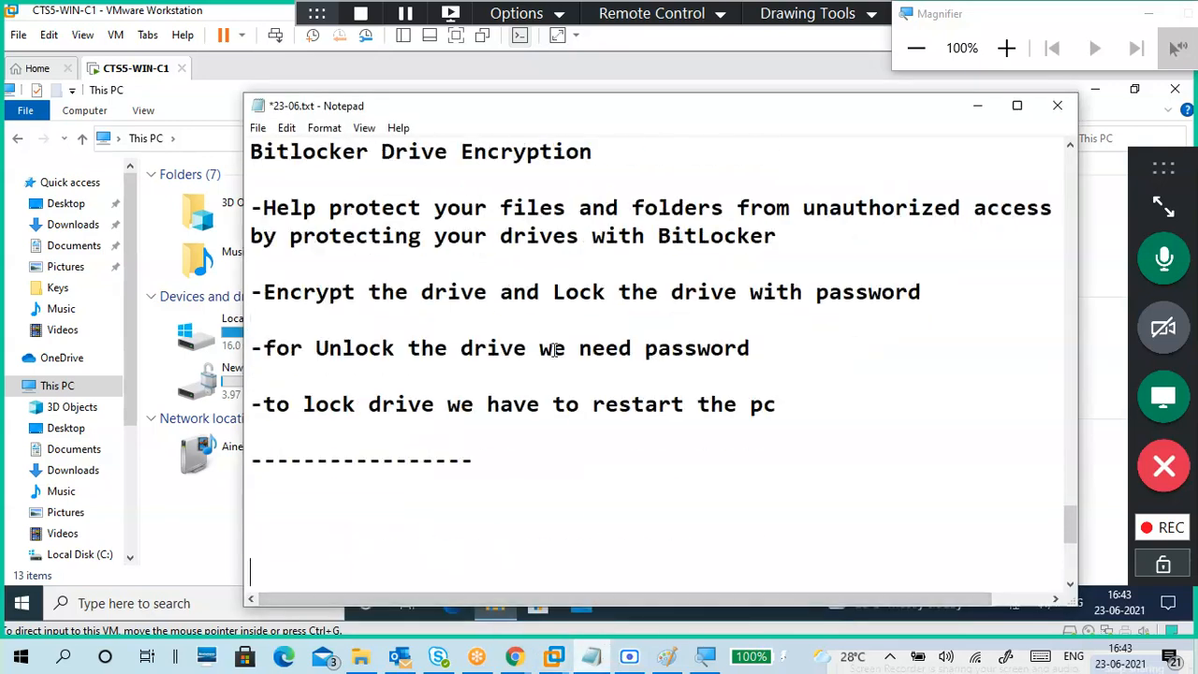
pyautogui.scroll(-3, 547, 352)
pyautogui.moveTo(368, 412); pyautogui.dragTo(780, 418)
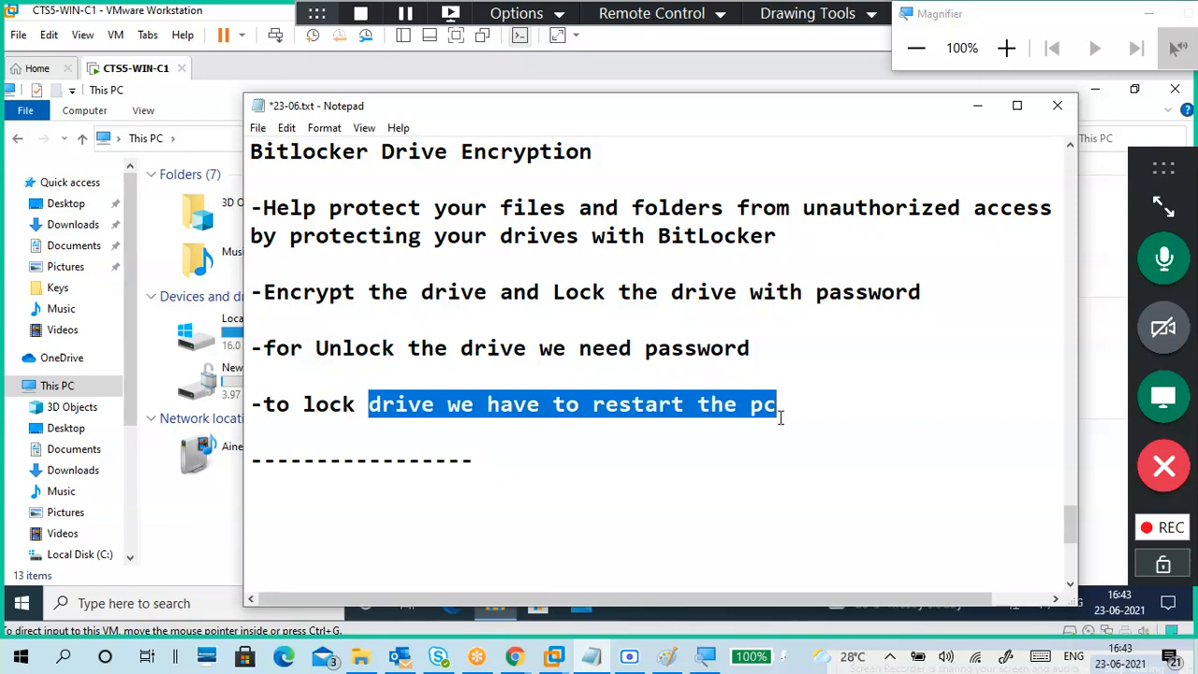
pyautogui.moveTo(304, 348); pyautogui.dragTo(765, 345)
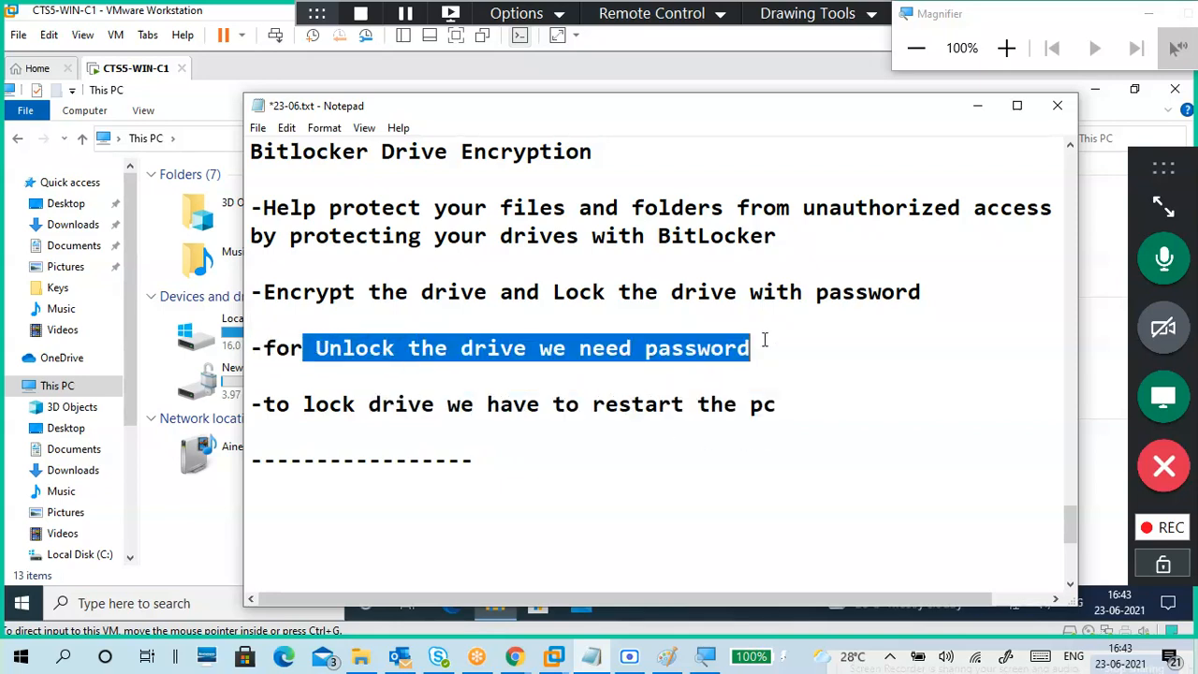
pyautogui.click(976, 114)
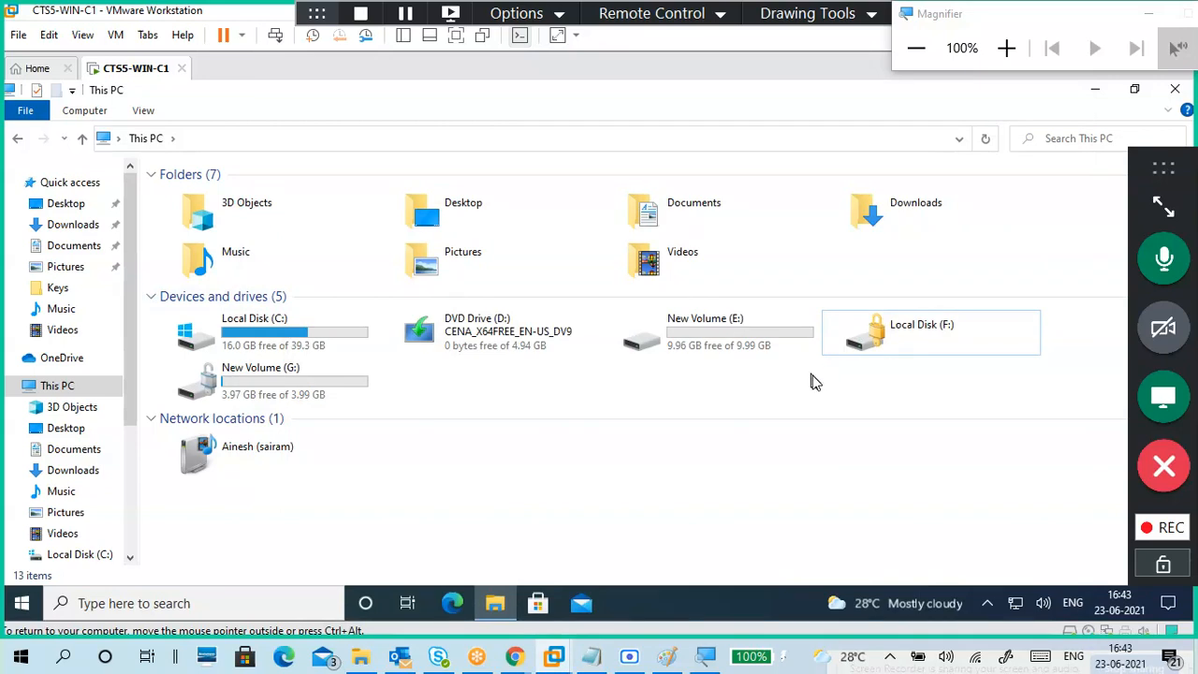
# Step: Open the F: BitLocker prompt via More options > Enter recovery key, zoom to 125%, then dismiss it
pyautogui.click(891, 344)
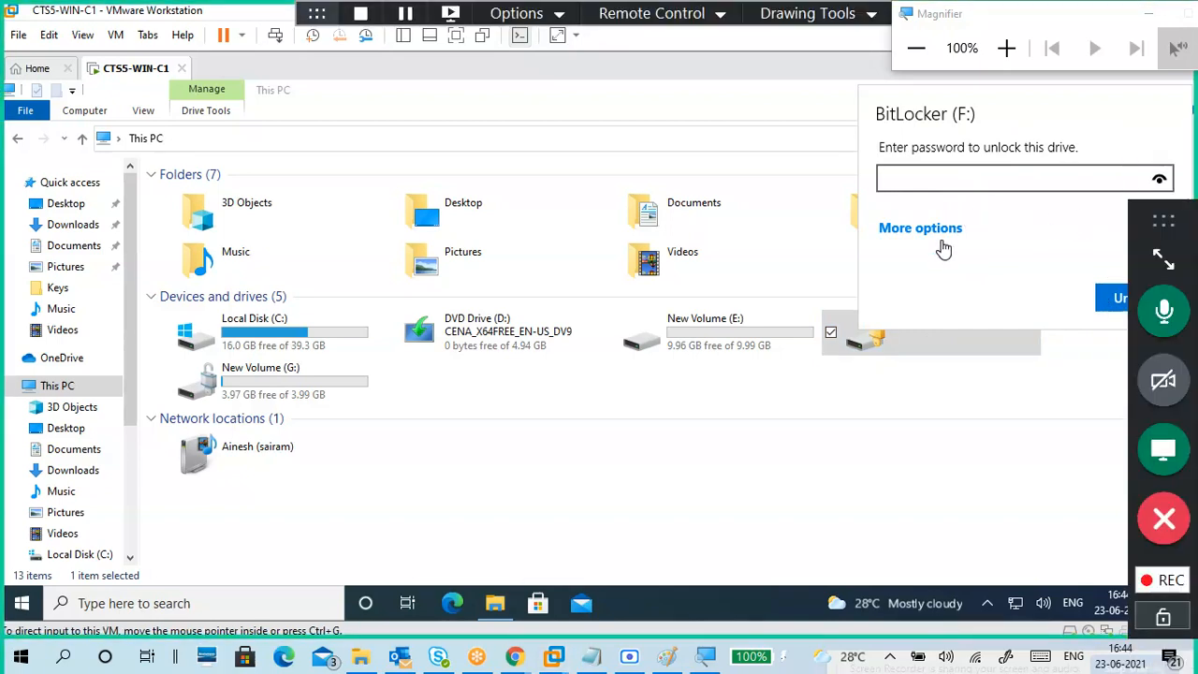
pyautogui.moveTo(1163, 221); pyautogui.dragTo(20, 214)
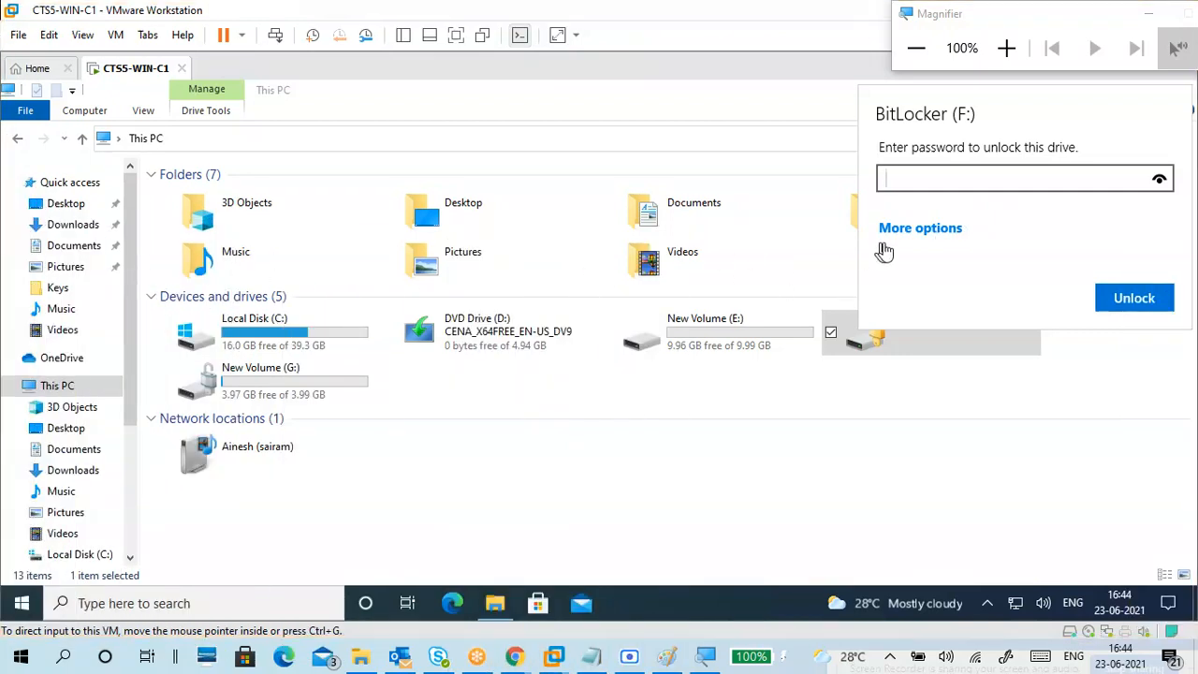
pyautogui.click(949, 232)
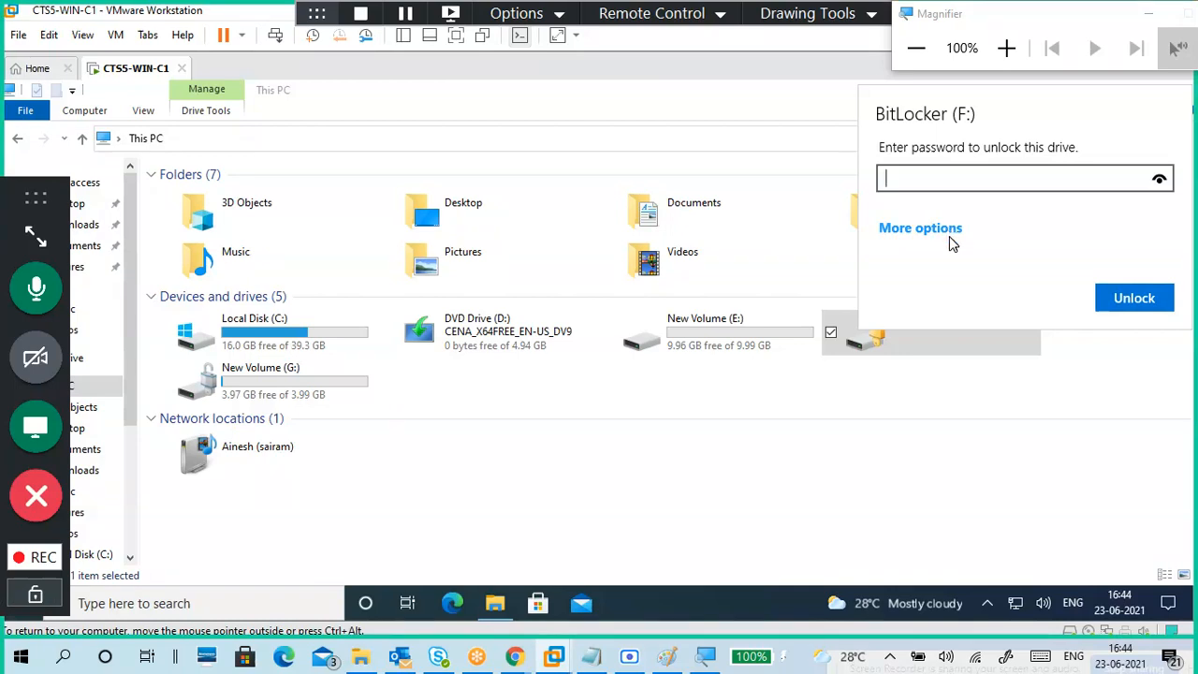
pyautogui.click(944, 233)
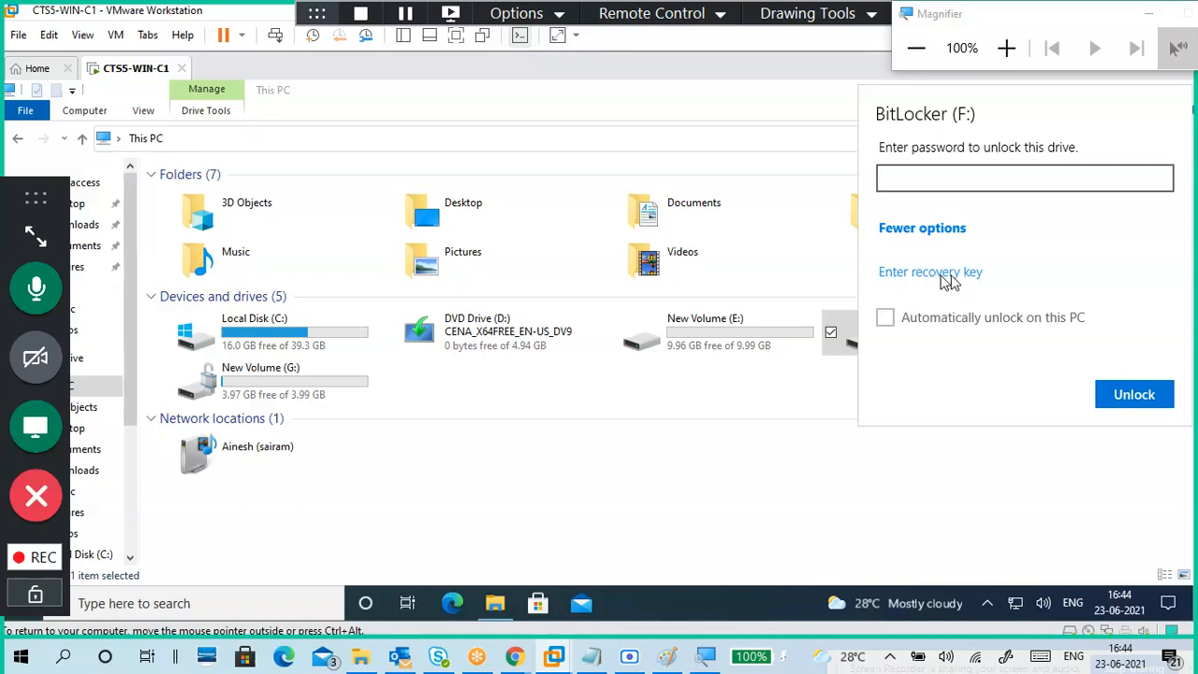
pyautogui.click(949, 272)
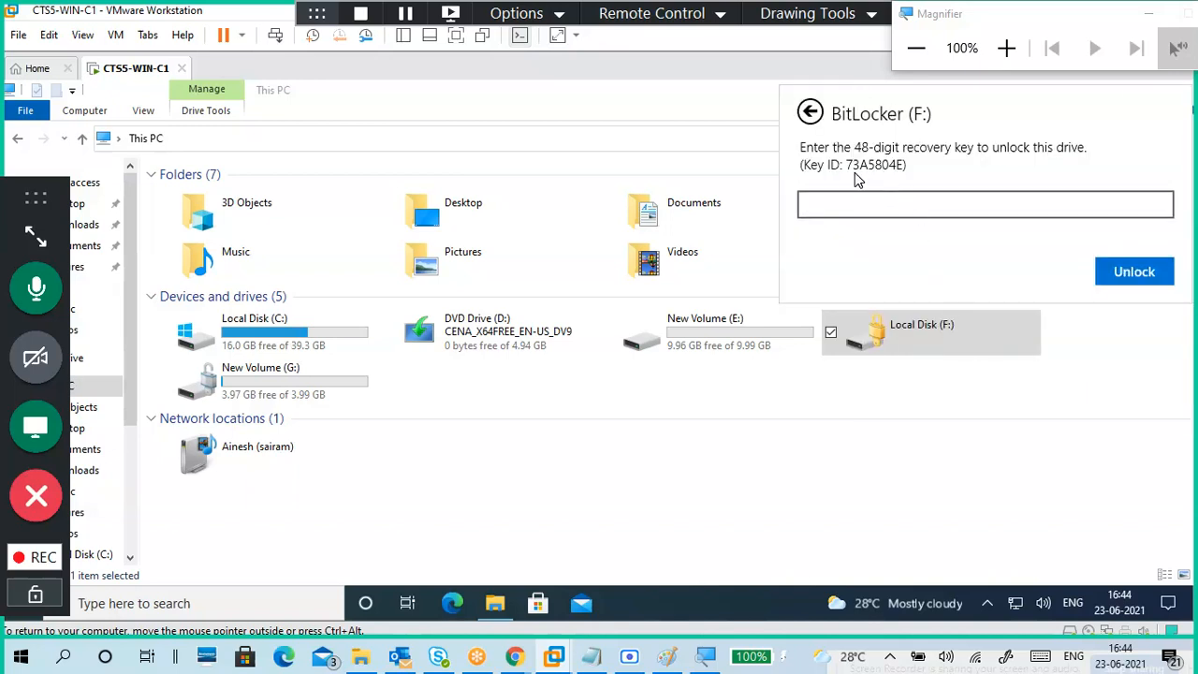
pyautogui.click(1007, 48)
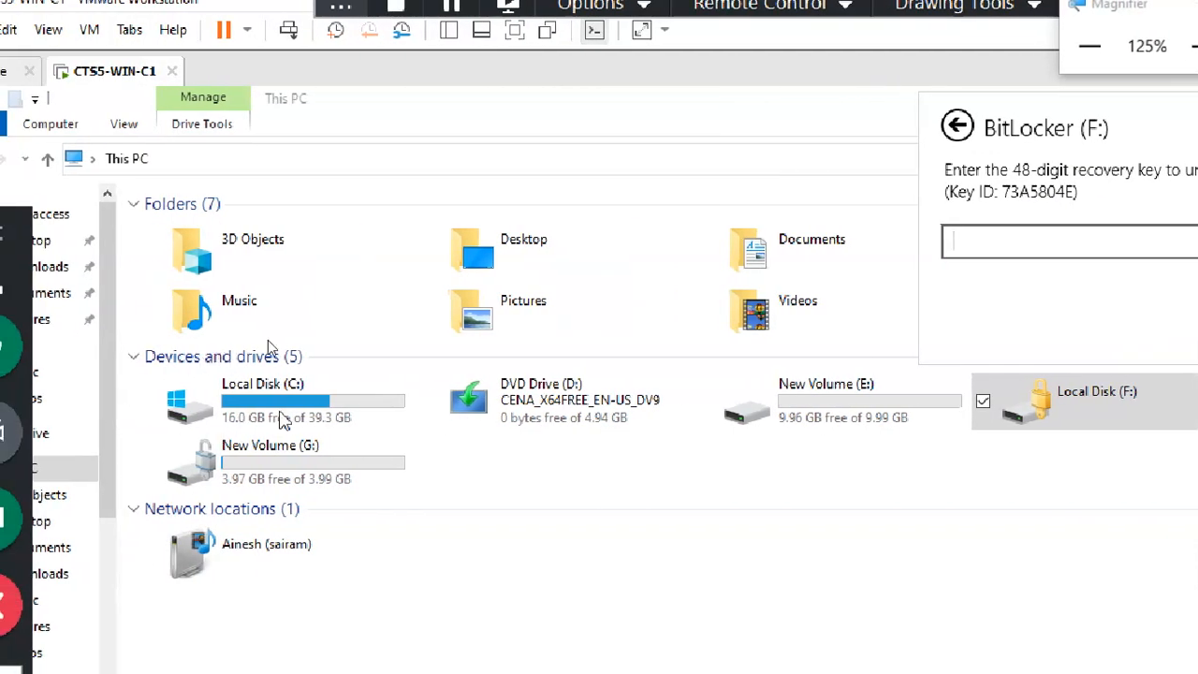
pyautogui.click(281, 418)
# Step: Open C:\Keys, widen the Name column, and select the recovery key file matching the drive's ID
pyautogui.click(281, 418)
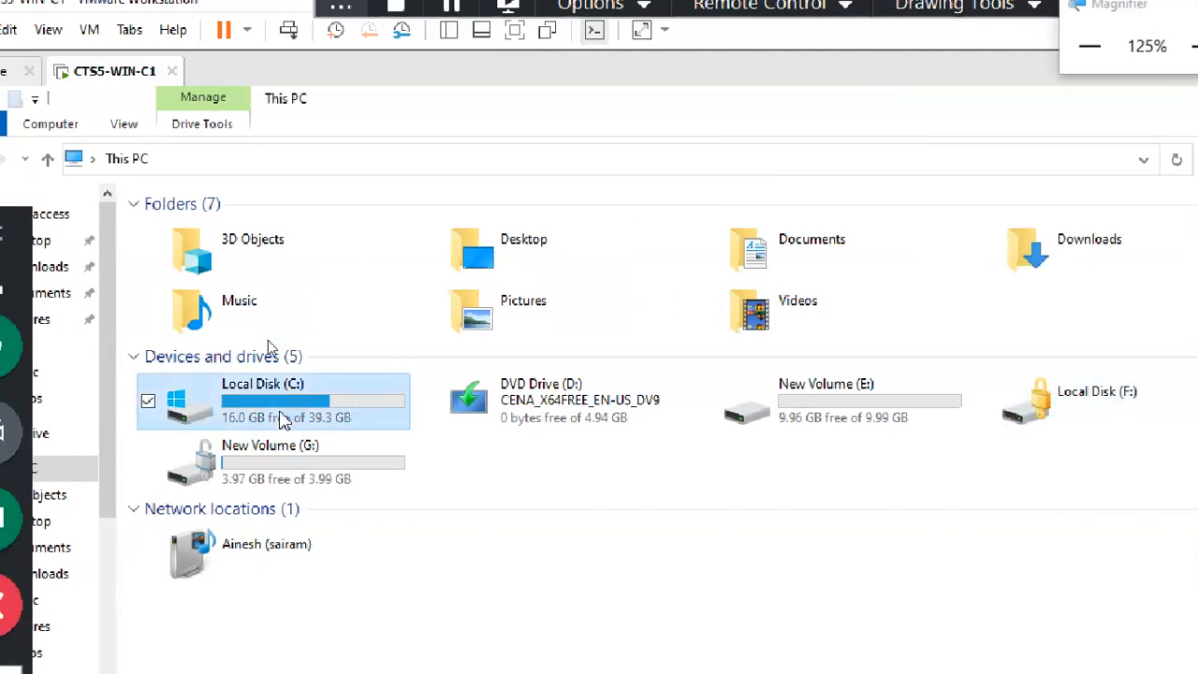
pyautogui.doubleClick(280, 418)
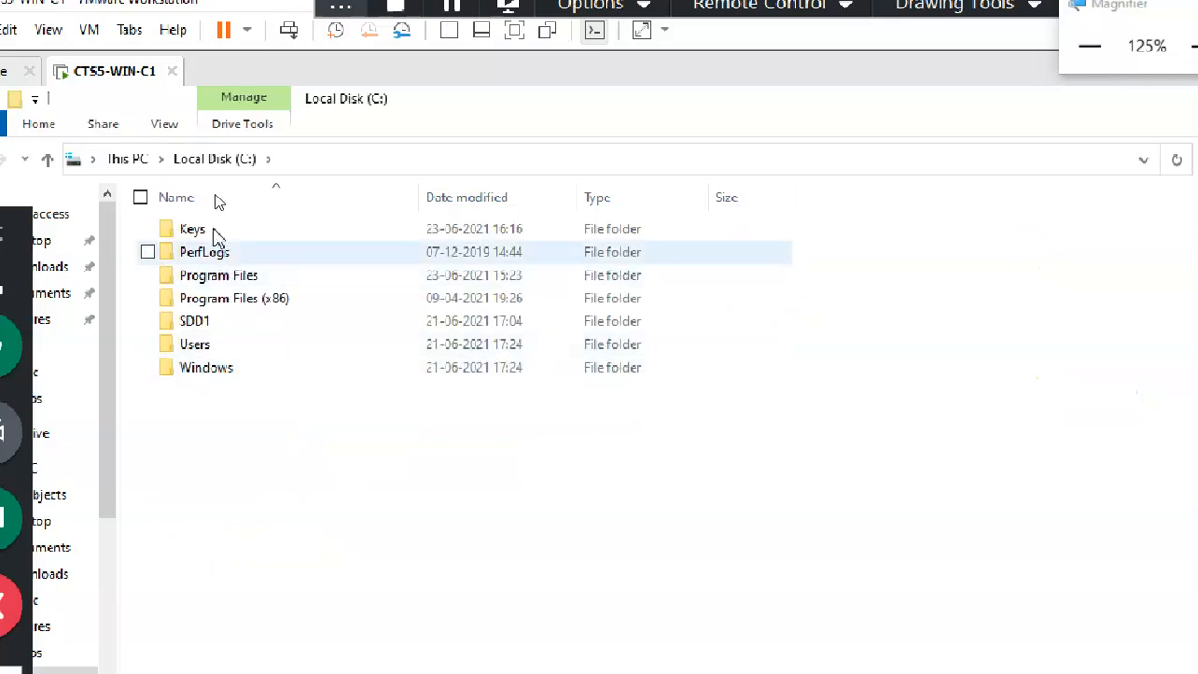
pyautogui.doubleClick(214, 231)
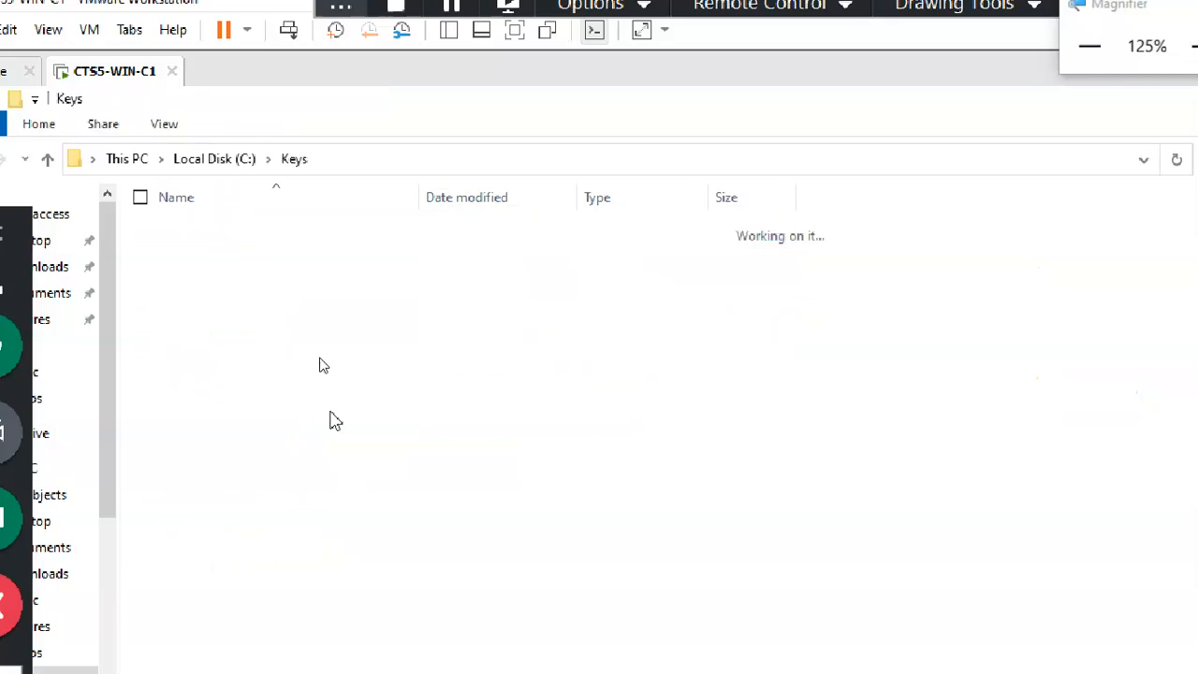
pyautogui.moveTo(419, 201); pyautogui.dragTo(695, 204)
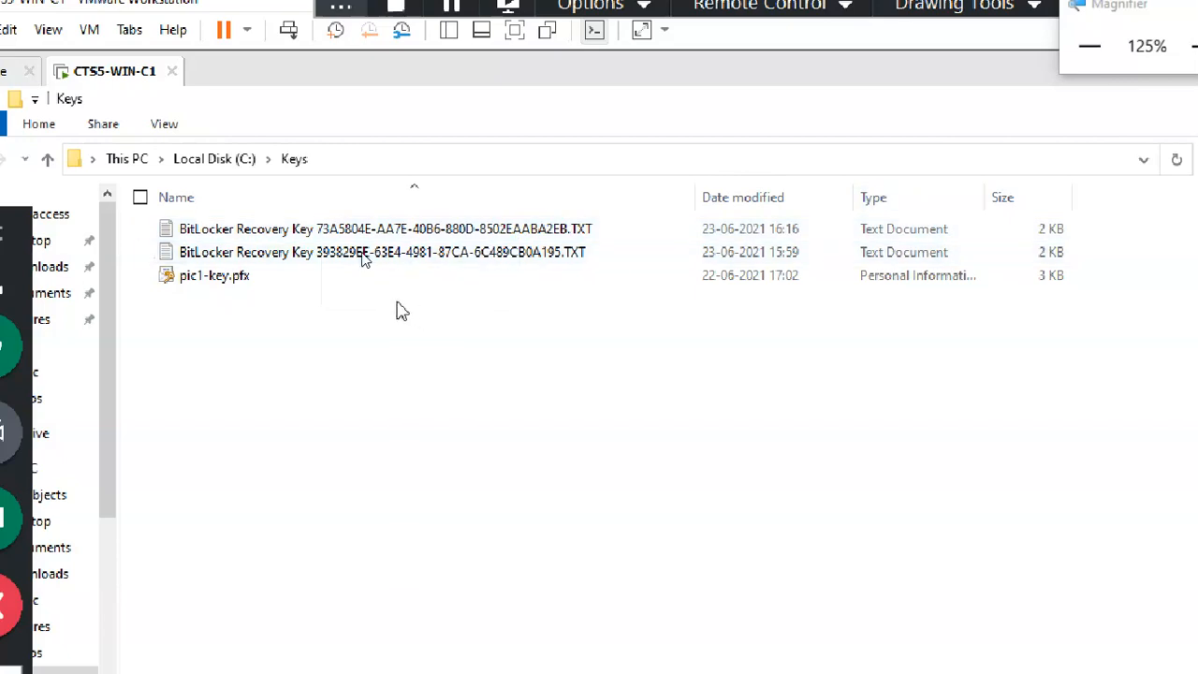
pyautogui.click(384, 254)
pyautogui.click(359, 232)
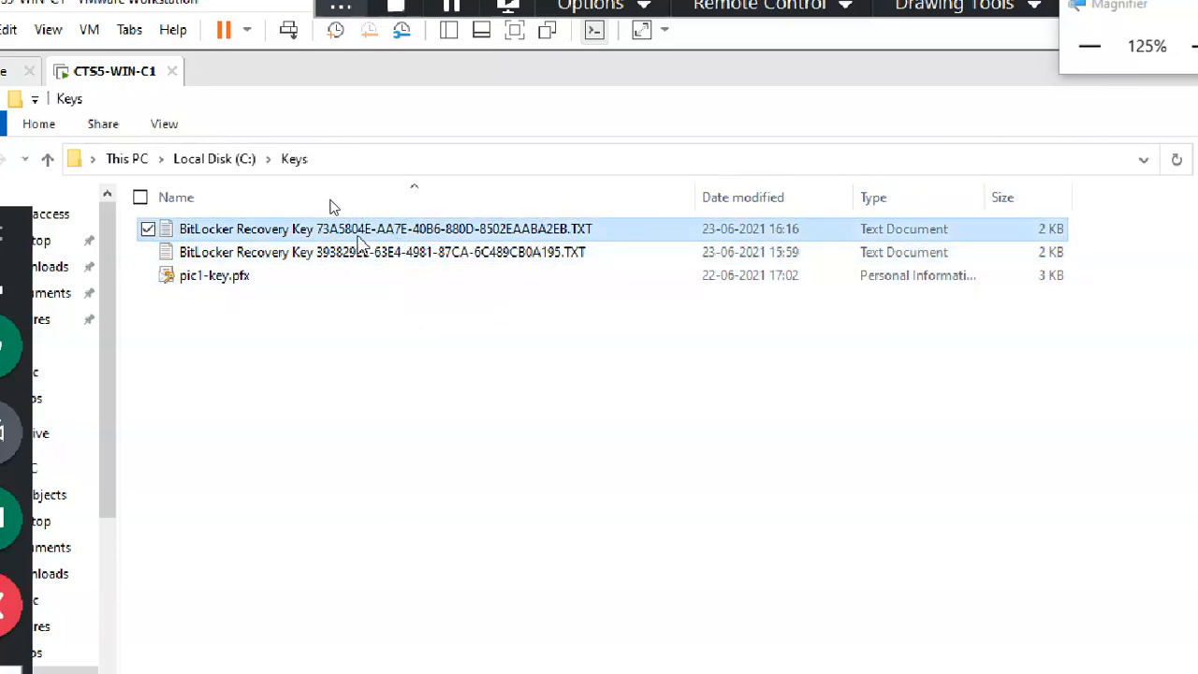
# Step: Open the matching recovery key file and check its identifier against the drive's ID
pyautogui.doubleClick(358, 234)
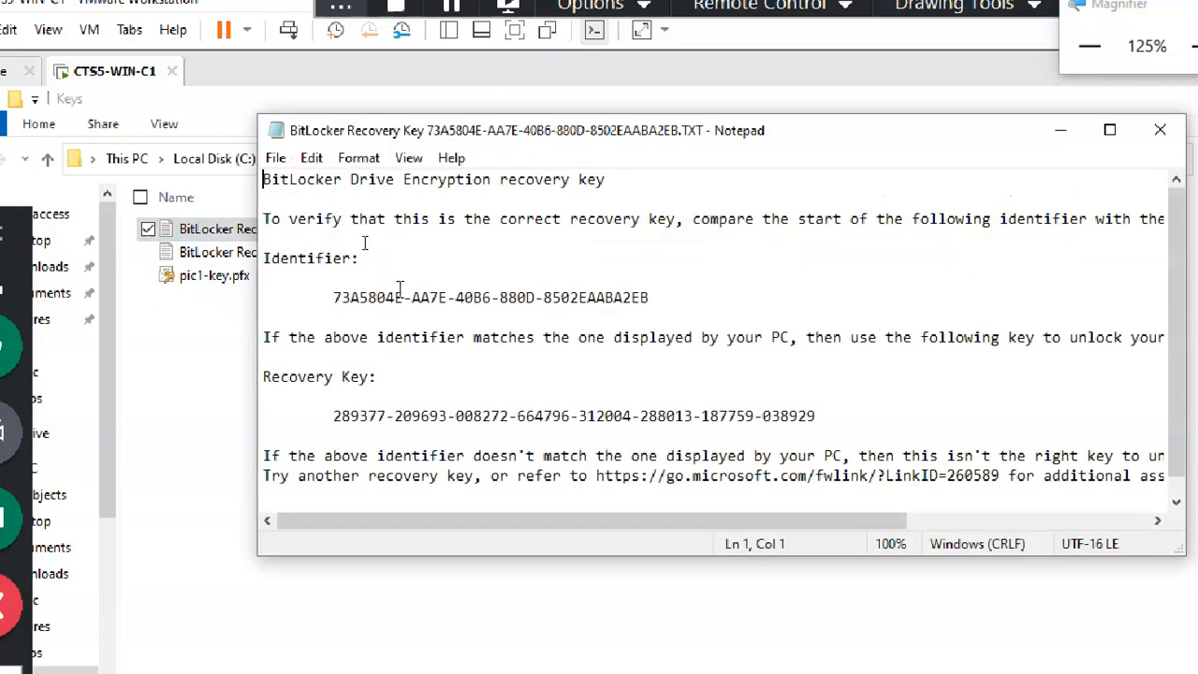
pyautogui.moveTo(402, 297); pyautogui.dragTo(330, 297)
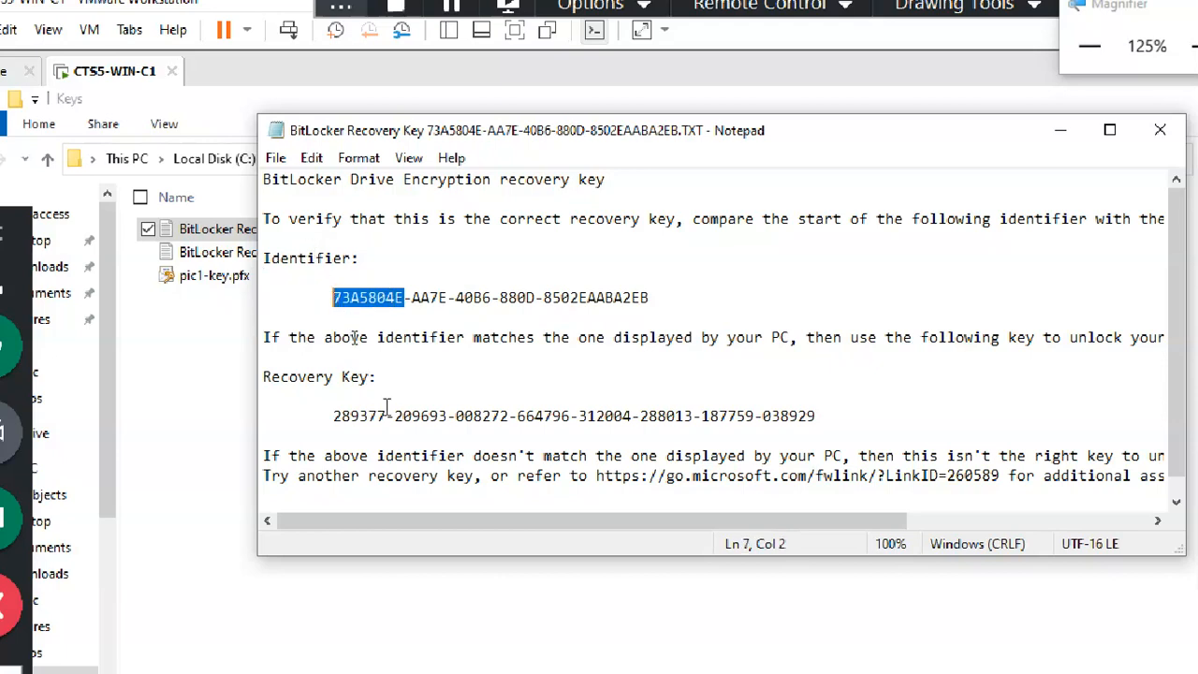
pyautogui.click(359, 415)
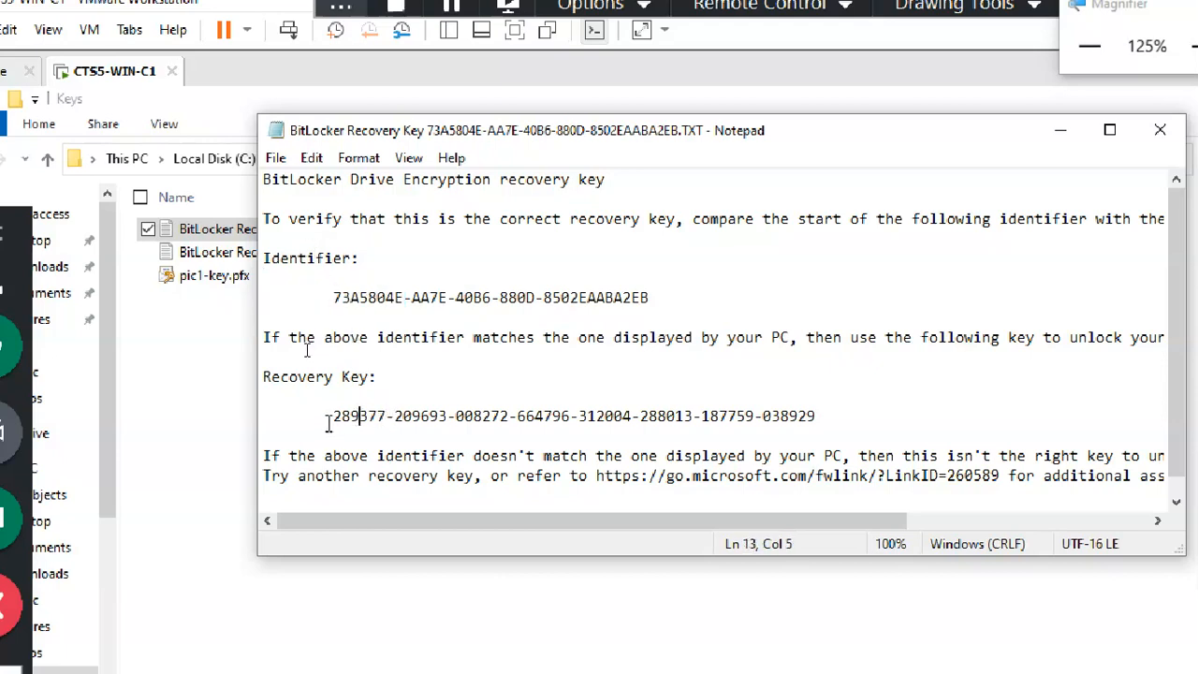
# Step: Select and copy the recovery key digits, then switch back to the C:\Keys window
pyautogui.moveTo(334, 415); pyautogui.dragTo(822, 415)
pyautogui.hotkey('shift', 'Left')
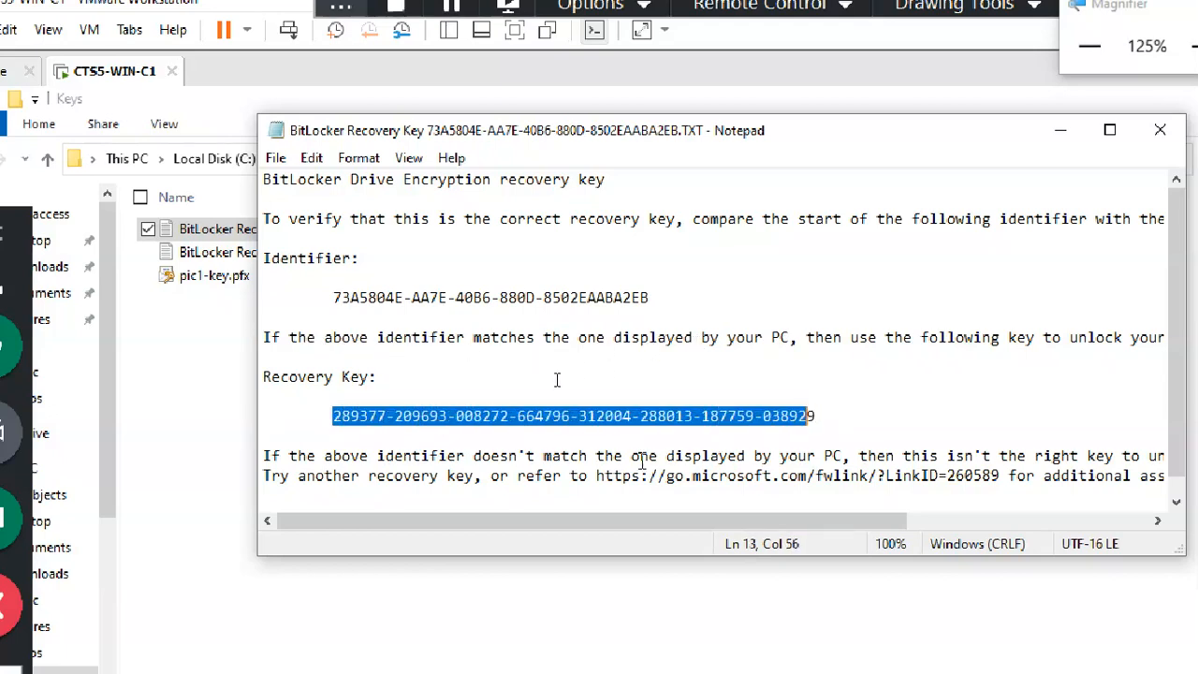
pyautogui.click(834, 415)
pyautogui.hotkey('shift', 'Left')
pyautogui.hotkey('shift', 'Left')
pyautogui.hotkey('shift', 'Left')
pyautogui.hotkey('shift', 'Left')
pyautogui.hotkey('shift', 'Left')
pyautogui.hotkey('shift', 'Left')
pyautogui.hotkey('shift', 'Left')
pyautogui.hotkey('shift', 'Left')
pyautogui.hotkey('shift', 'Left')
pyautogui.hotkey('shift', 'Left')
pyautogui.hotkey('shift', 'Left')
pyautogui.hotkey('shift', 'Left')
pyautogui.hotkey('shift', 'Left')
pyautogui.hotkey('shift', 'Left')
pyautogui.hotkey('shift', 'Left')
pyautogui.hotkey('shift', 'Left')
pyautogui.hotkey('shift', 'Left')
pyautogui.hotkey('shift', 'Left')
pyautogui.hotkey('shift', 'Left')
pyautogui.hotkey('shift', 'Left')
pyautogui.hotkey('shift', 'Left')
pyautogui.hotkey('shift', 'Left')
pyautogui.hotkey('shift', 'Left')
pyautogui.hotkey('shift', 'Left')
pyautogui.hotkey('shift', 'Left')
pyautogui.hotkey('shift', 'Left')
pyautogui.hotkey('shift', 'Left')
pyautogui.hotkey('shift', 'Left')
pyautogui.hotkey('shift', 'Left')
pyautogui.hotkey('shift', 'Left')
pyautogui.hotkey('shift', 'Left')
pyautogui.hotkey('shift', 'Left')
pyautogui.hotkey('shift', 'Left')
pyautogui.hotkey('shift', 'Left')
pyautogui.hotkey('shift', 'Left')
pyautogui.hotkey('shift', 'Left')
pyautogui.hotkey('shift', 'Left')
pyautogui.hotkey('shift', 'Left')
pyautogui.hotkey('shift', 'Left')
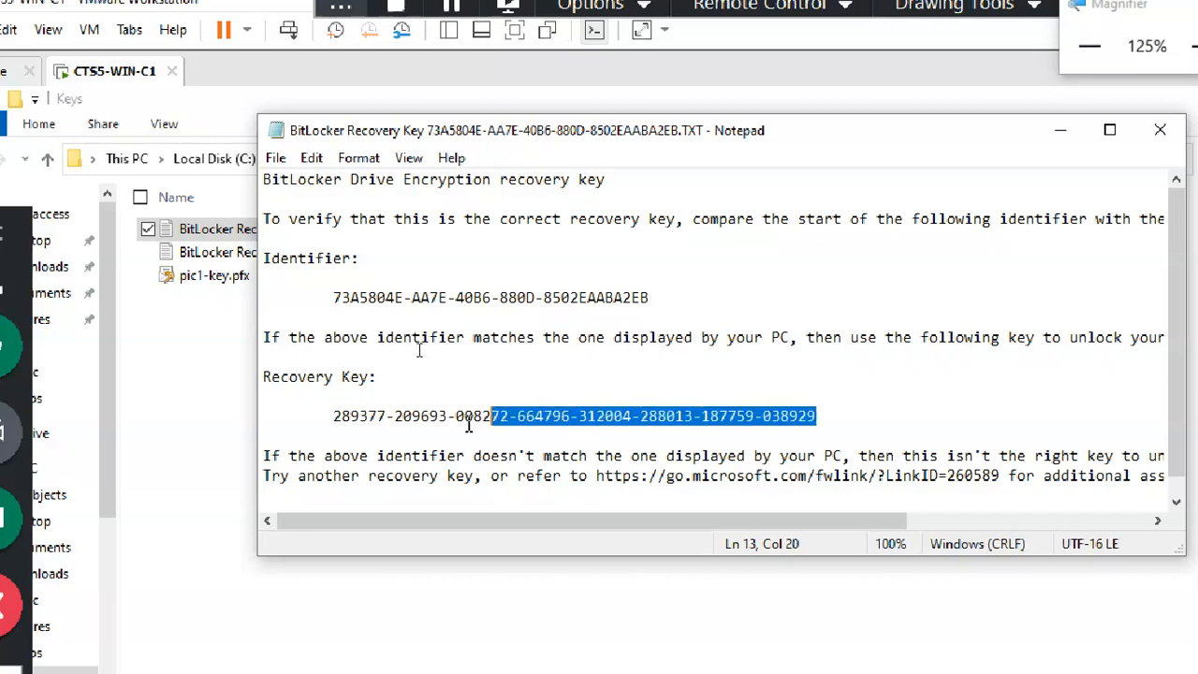
pyautogui.hotkey('shift', 'Left')
pyautogui.hotkey('shift', 'Left')
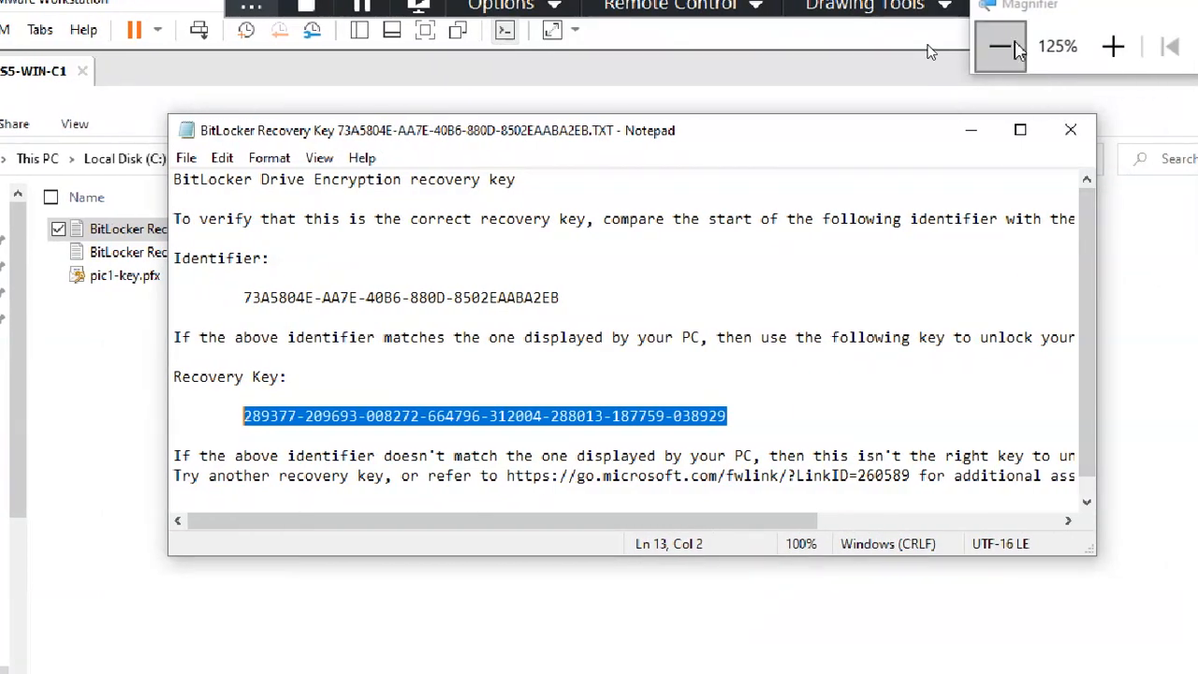
pyautogui.rightClick(272, 416)
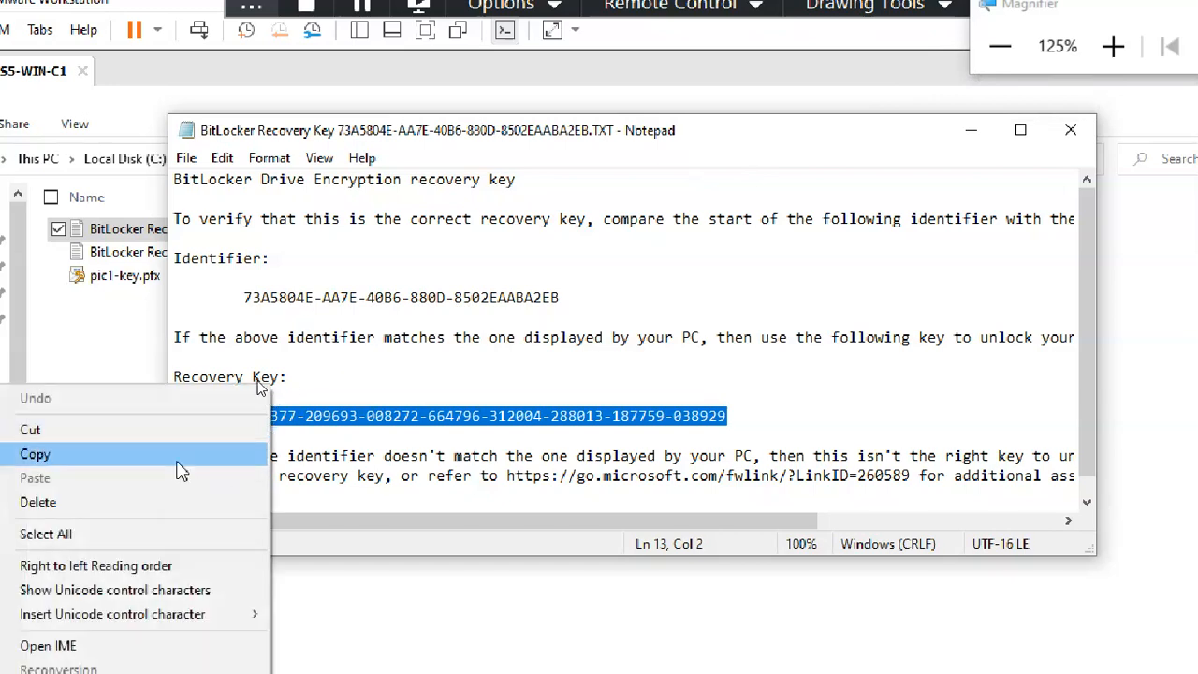
pyautogui.click(182, 471)
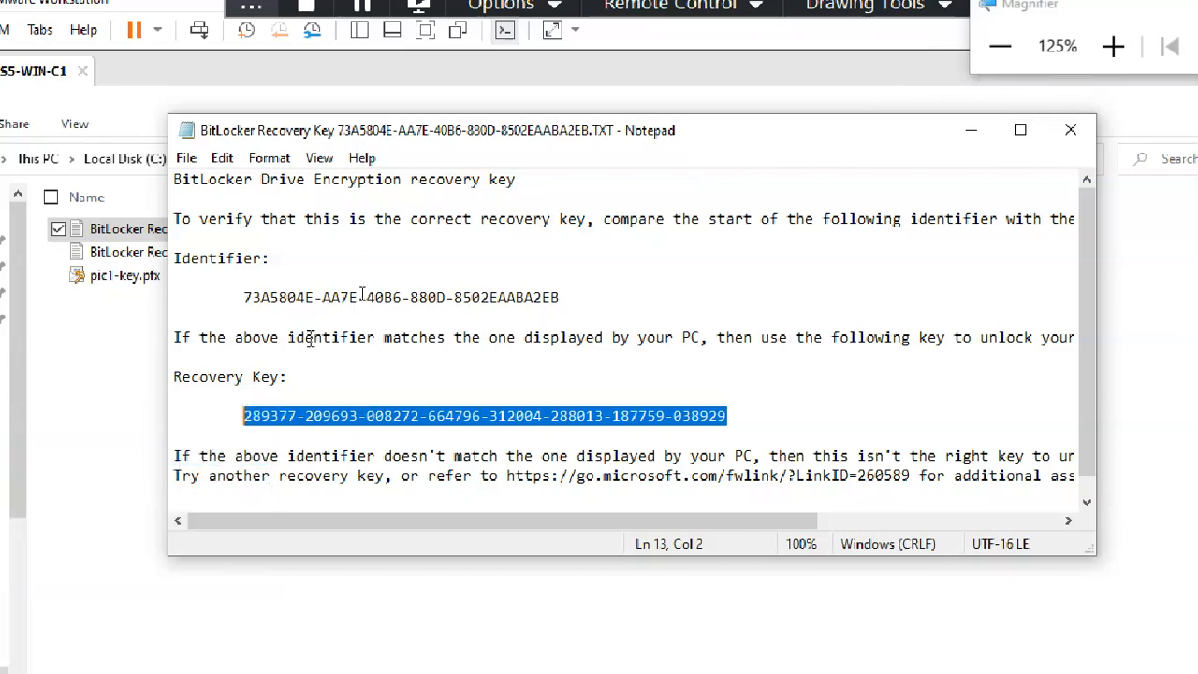
pyautogui.click(40, 158)
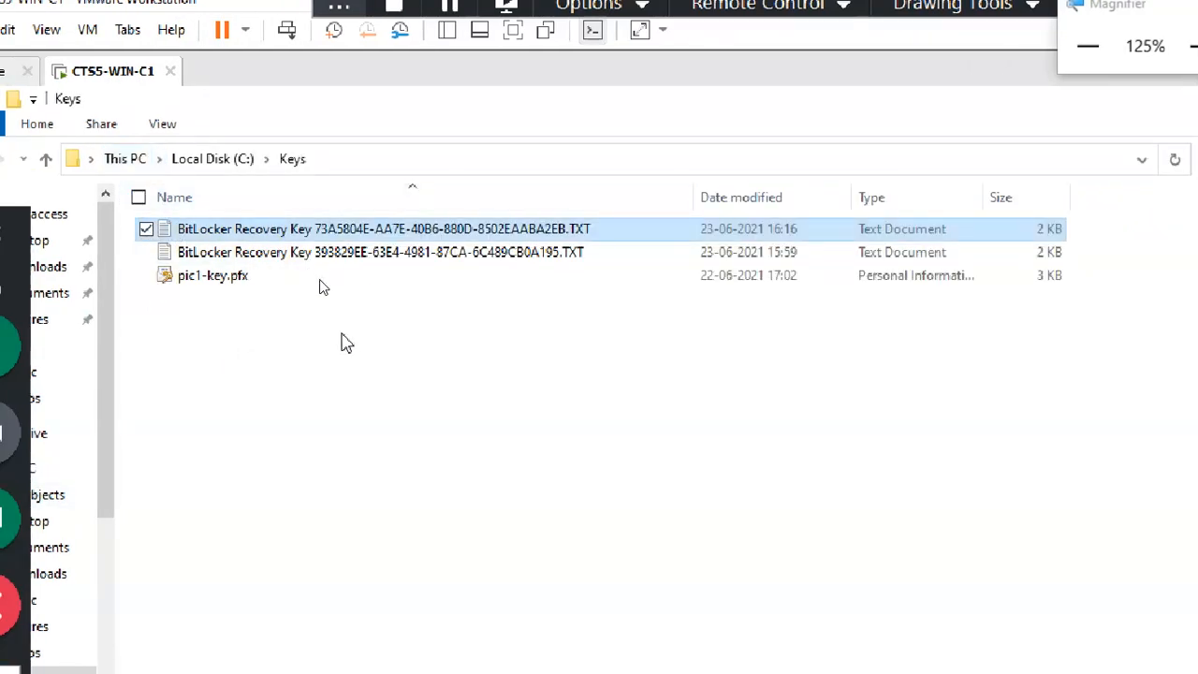
# Step: From This PC, unlock Local Disk (F:) by pasting the recovery key, then open the drive
pyautogui.click(150, 155)
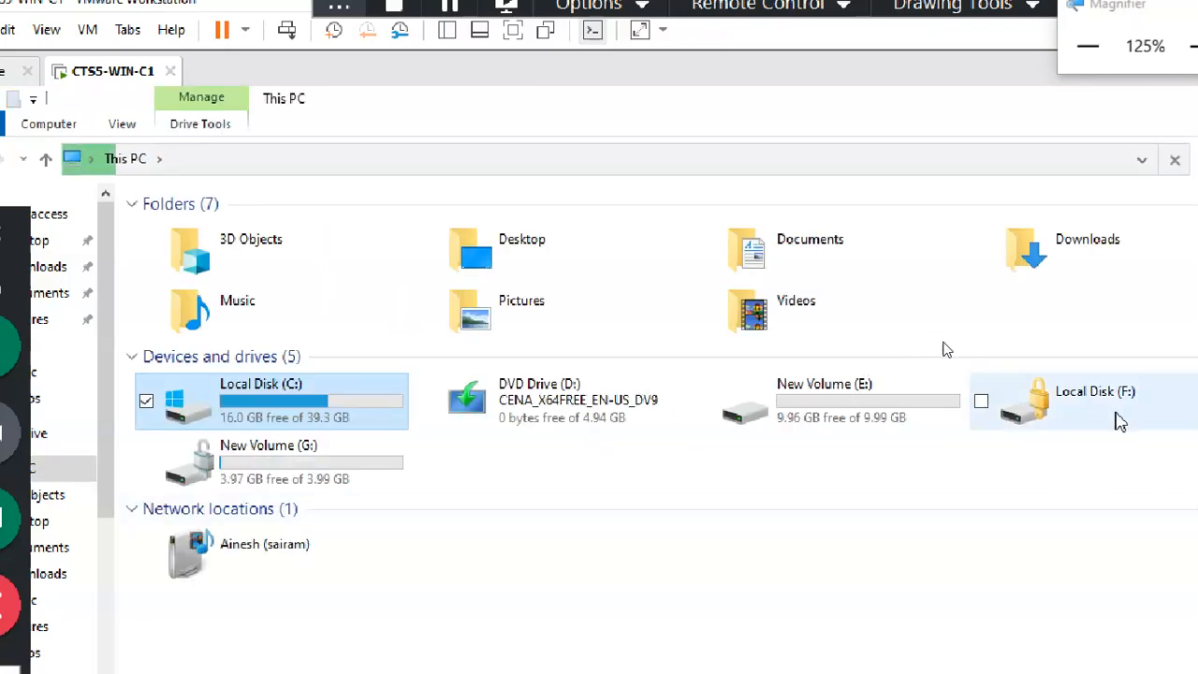
pyautogui.click(1143, 426)
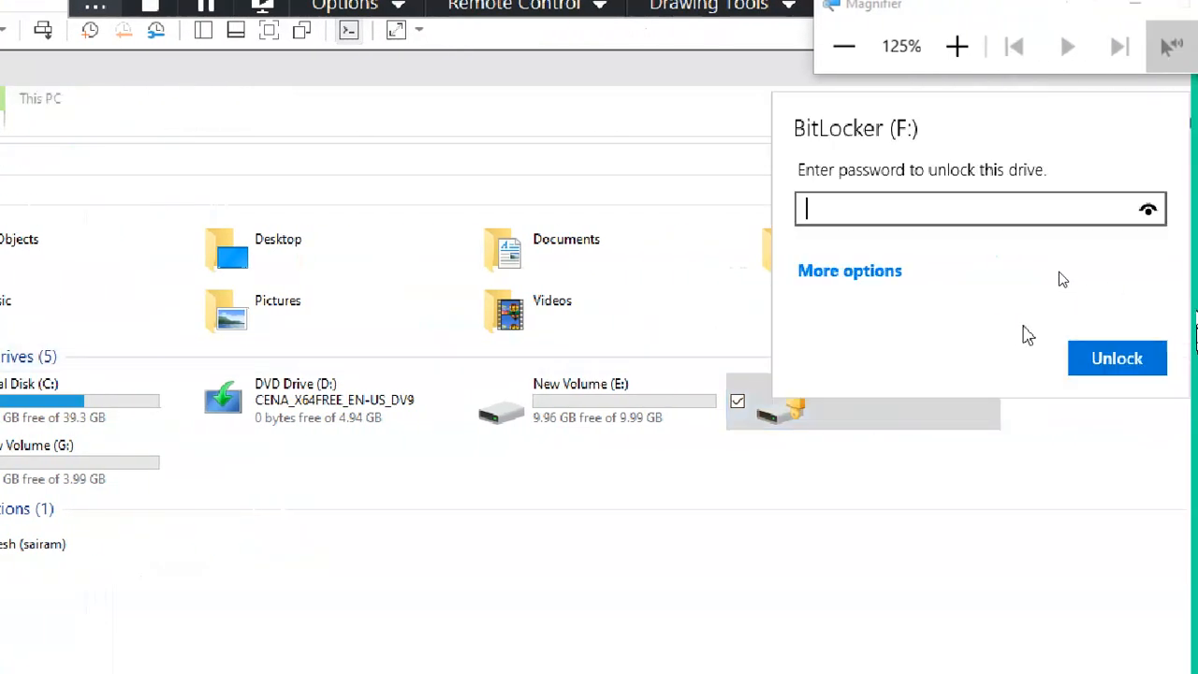
pyautogui.click(898, 273)
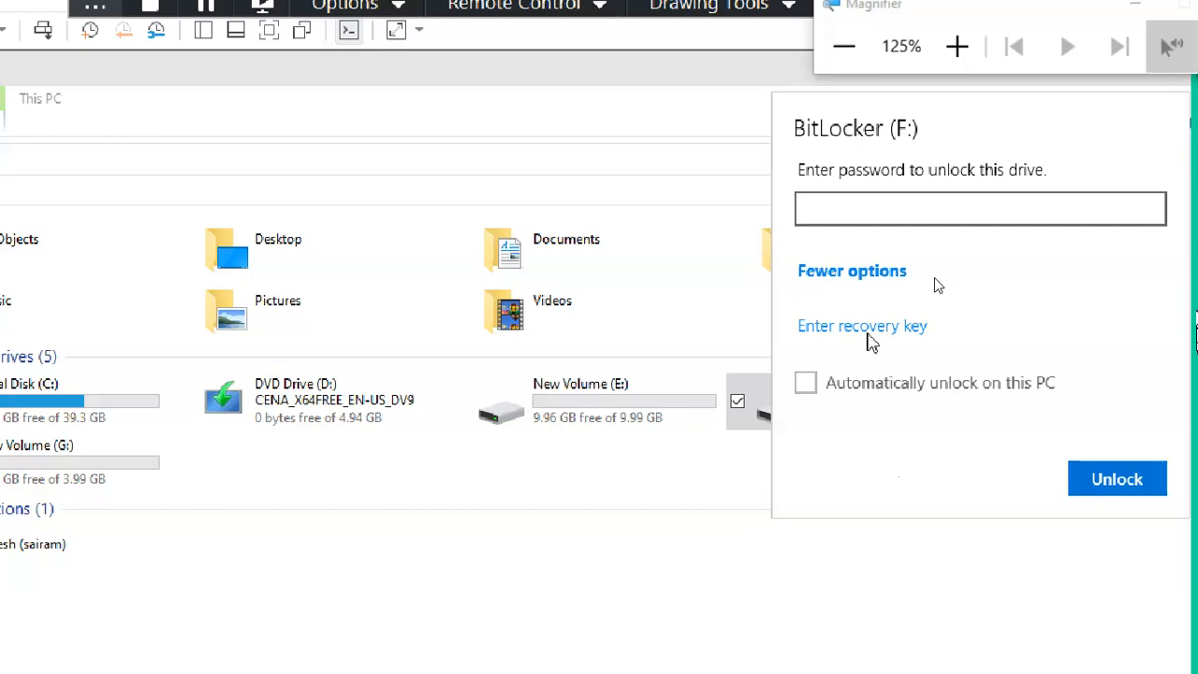
pyautogui.click(870, 333)
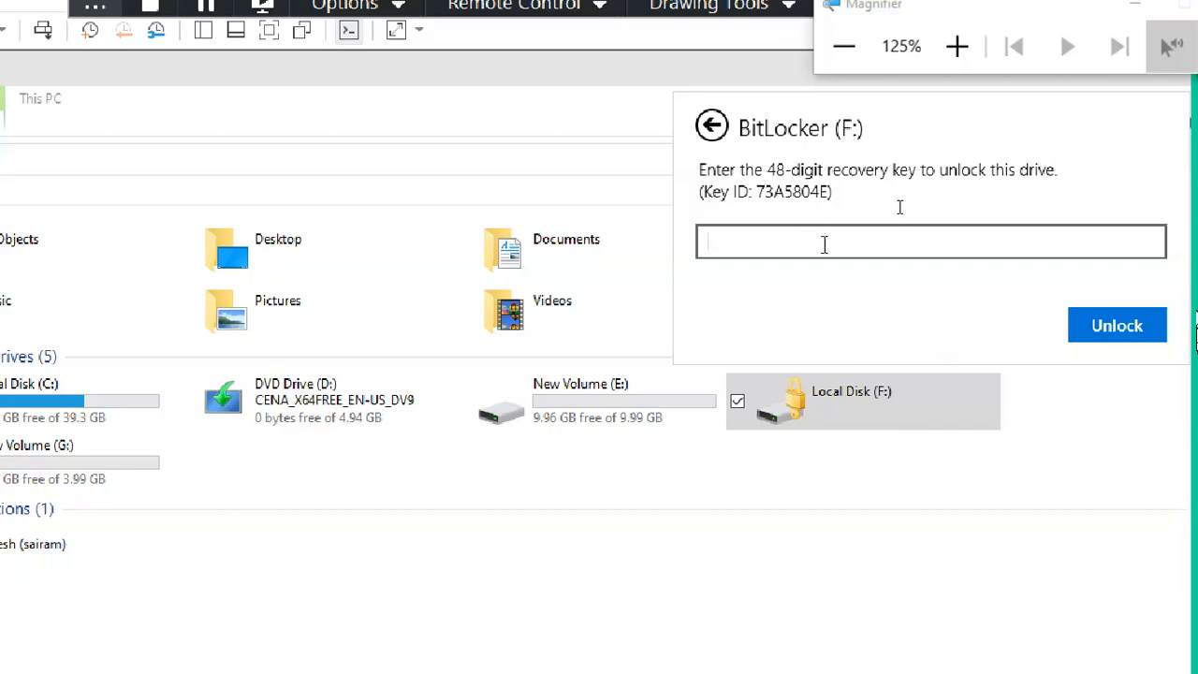
pyautogui.hotkey('ctrl', 'v')
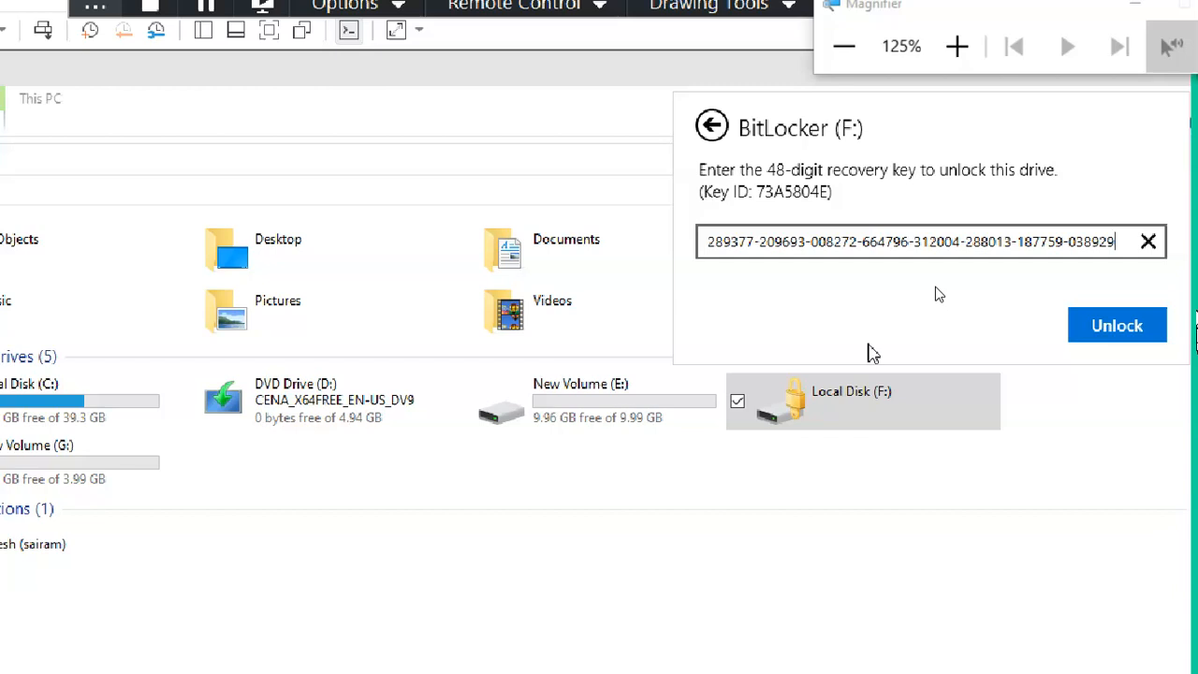
pyautogui.click(1118, 330)
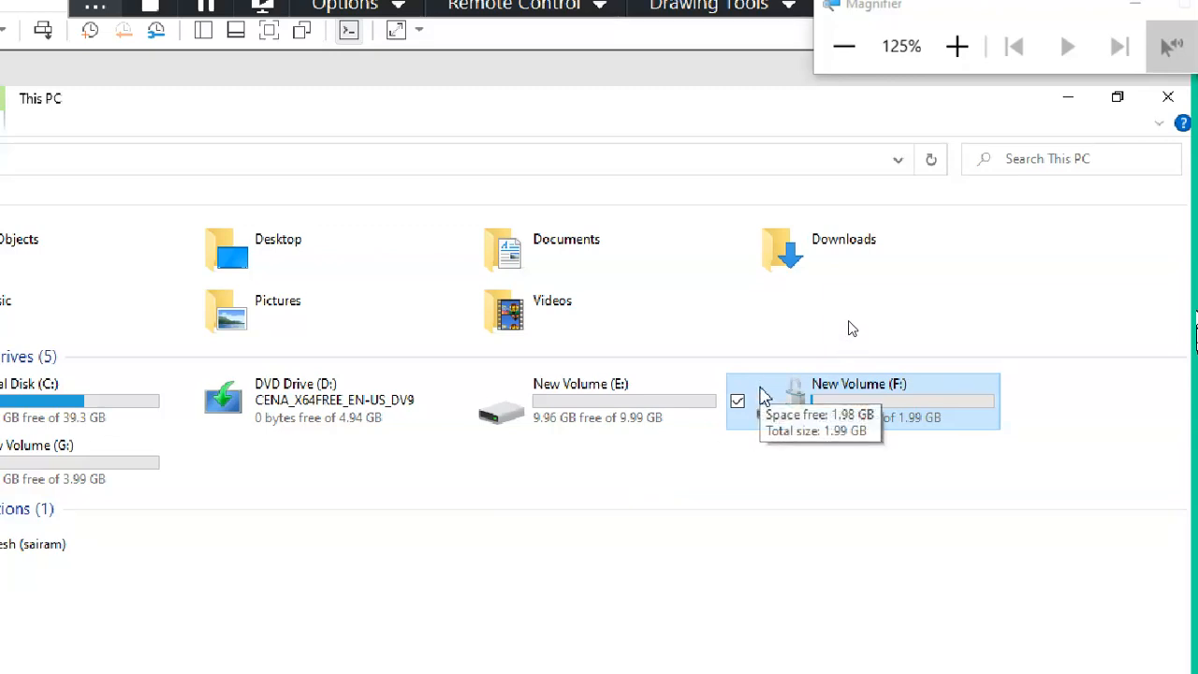
pyautogui.doubleClick(763, 395)
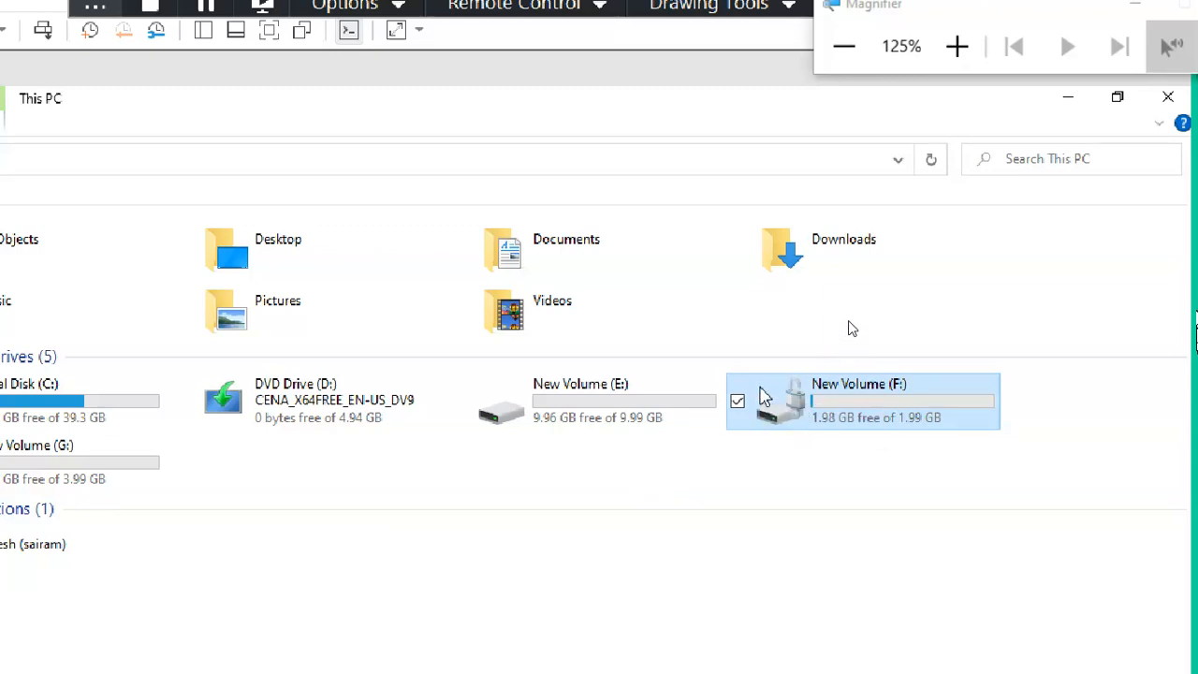
# Step: Dismiss the F: drive menu, reset Magnifier to 100%, and close the recovery key file in Notepad
pyautogui.rightClick(763, 396)
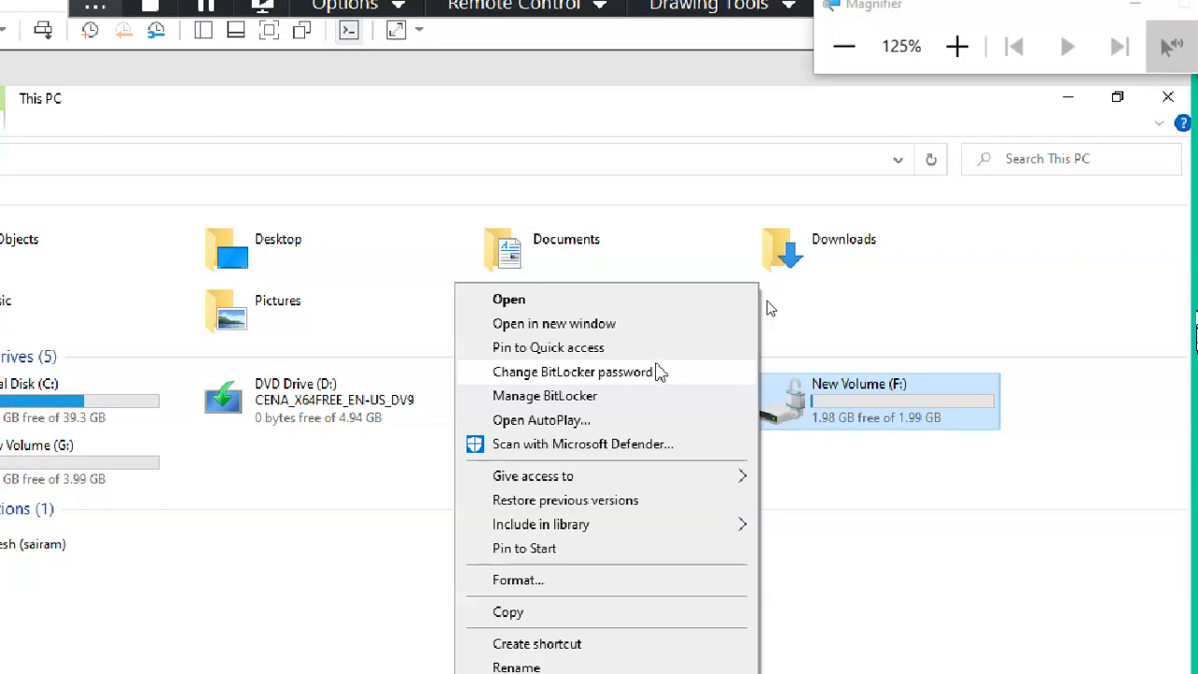
pyautogui.click(1078, 455)
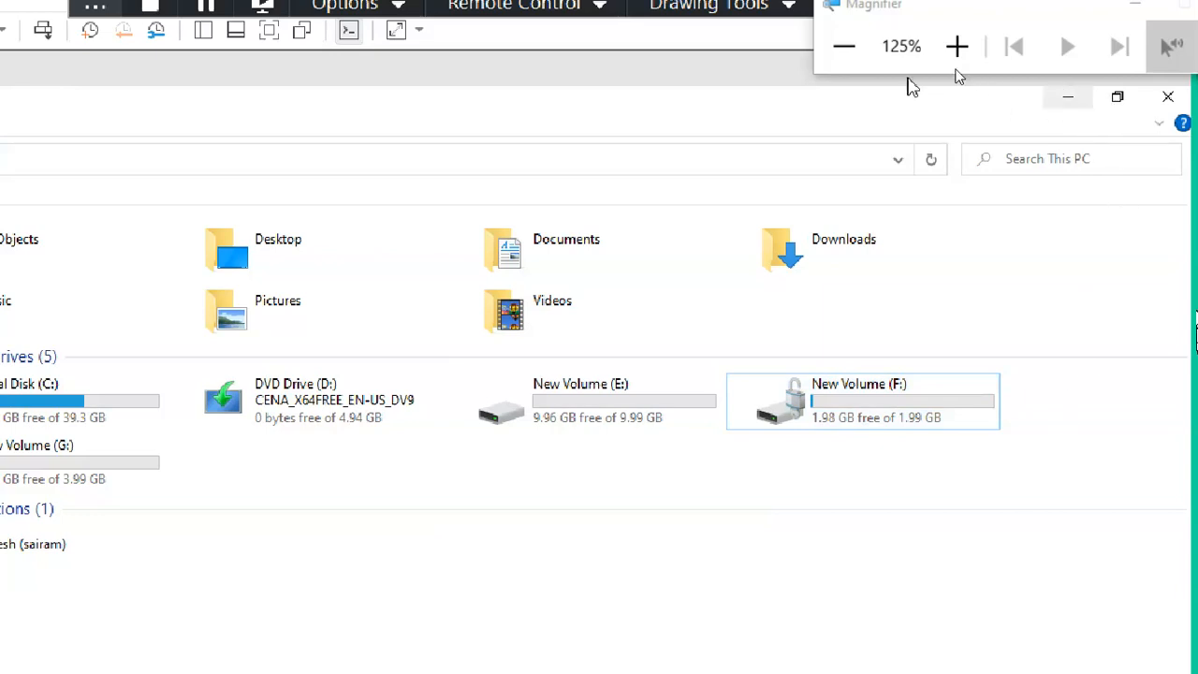
pyautogui.click(845, 47)
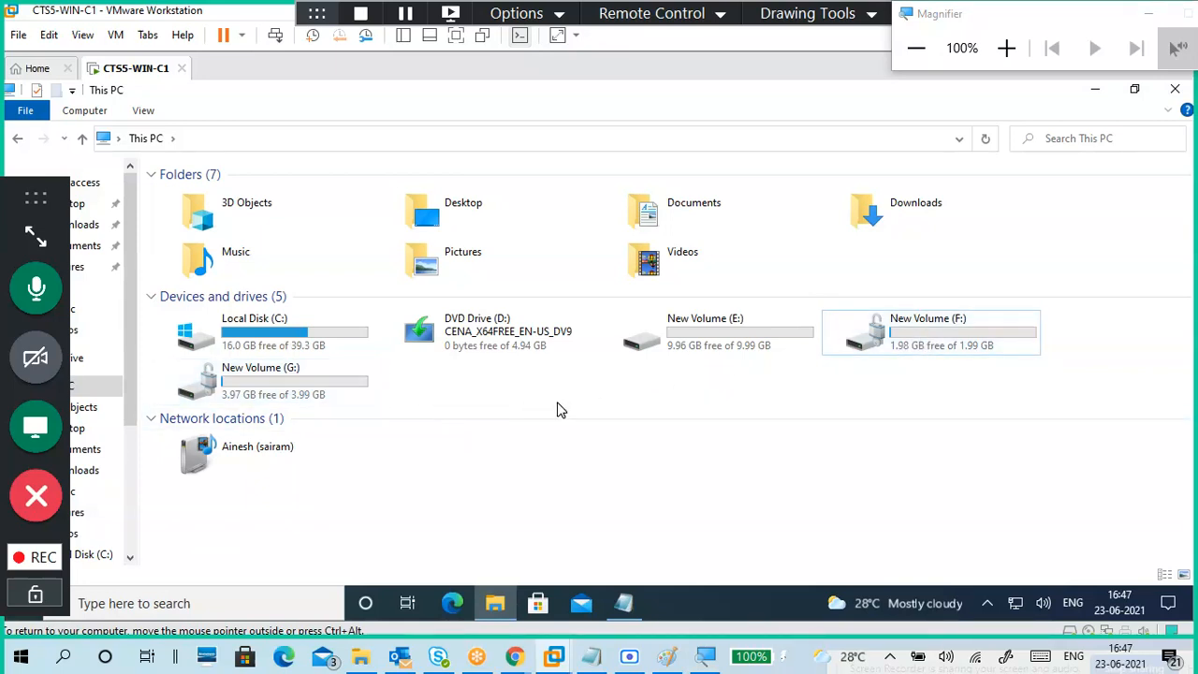
pyautogui.click(625, 603)
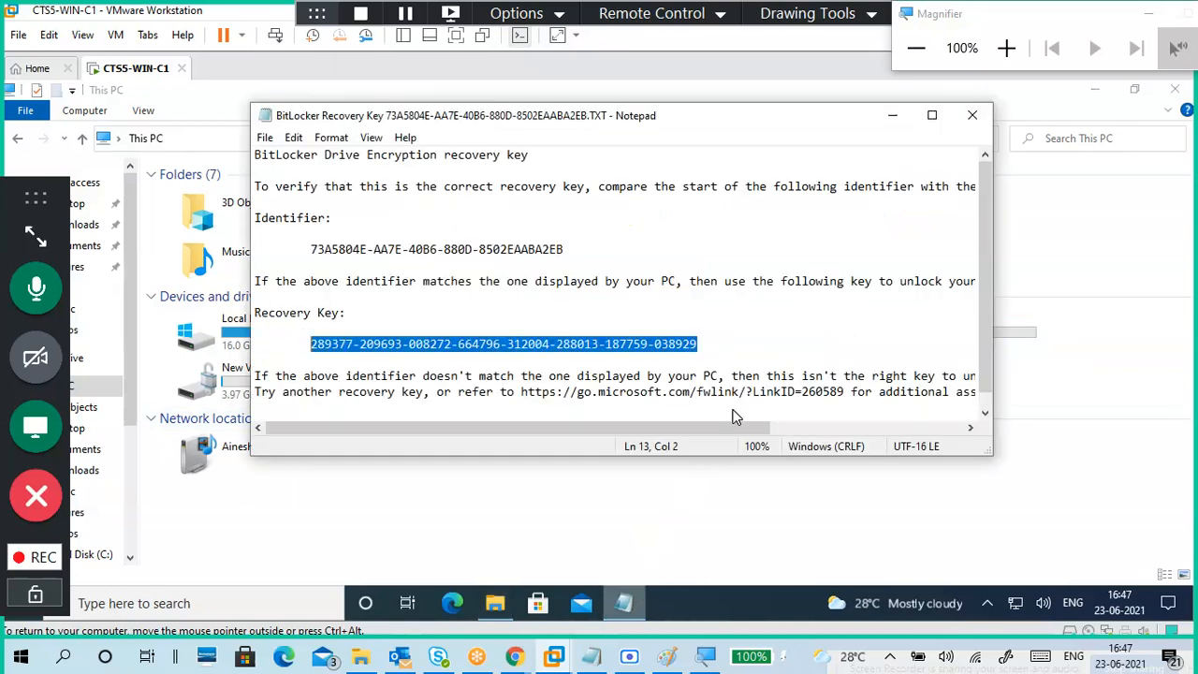
pyautogui.click(968, 118)
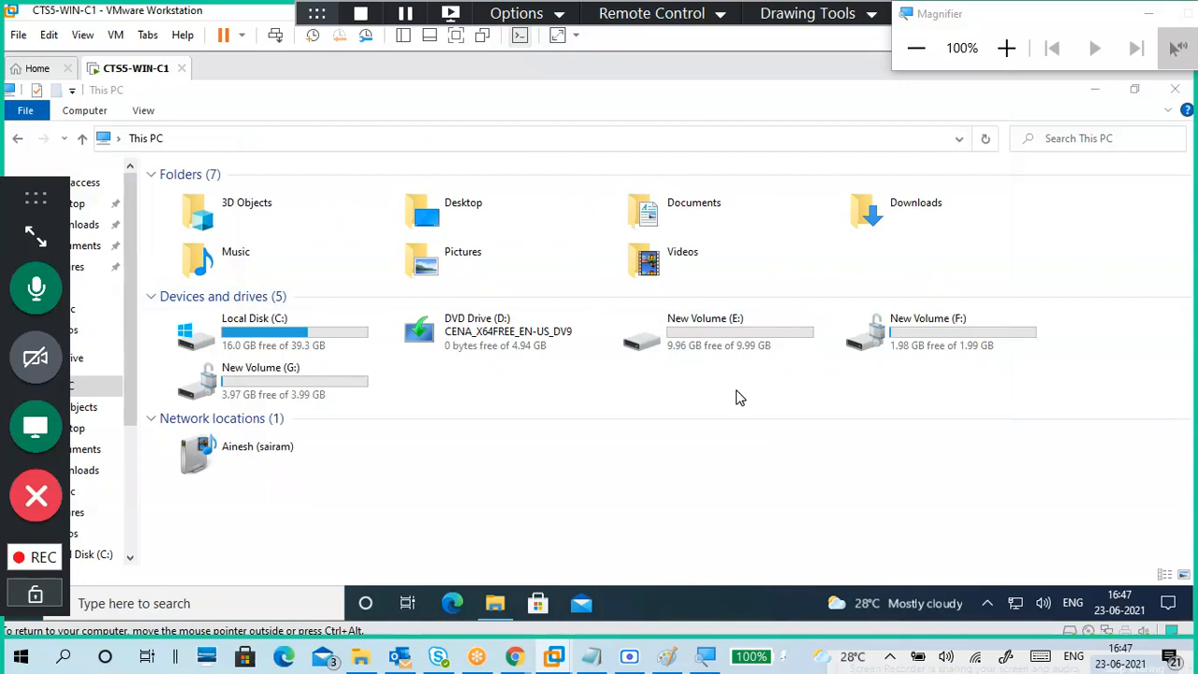
pyautogui.click(1096, 93)
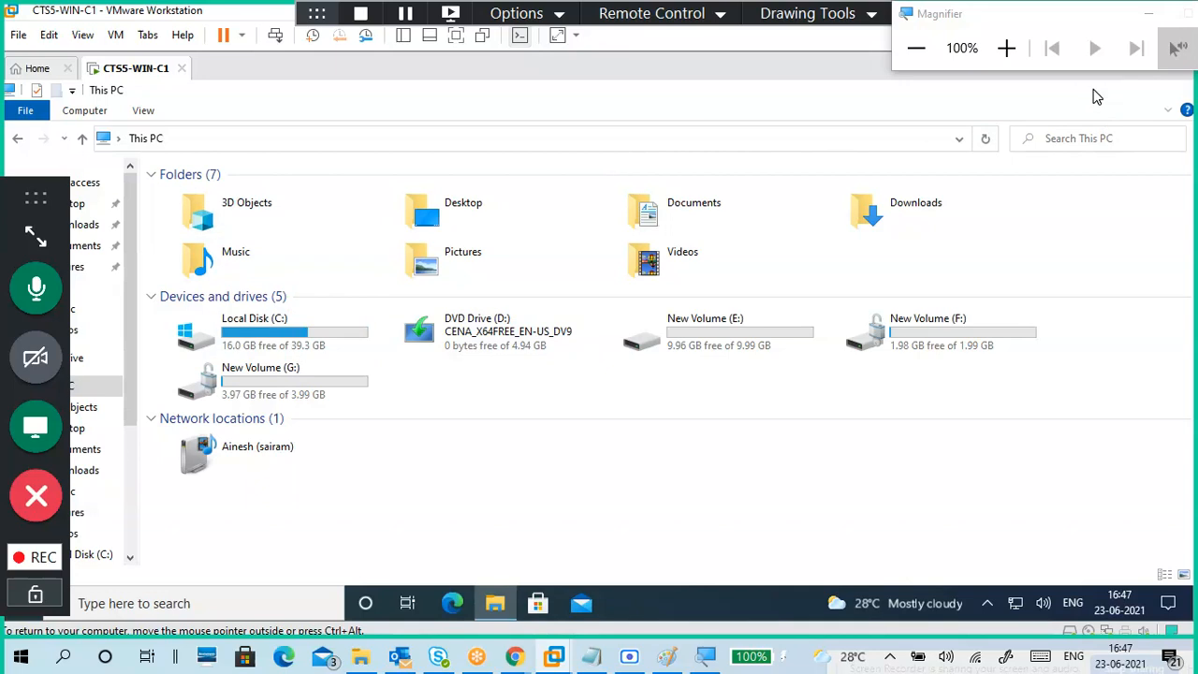
pyautogui.click(510, 608)
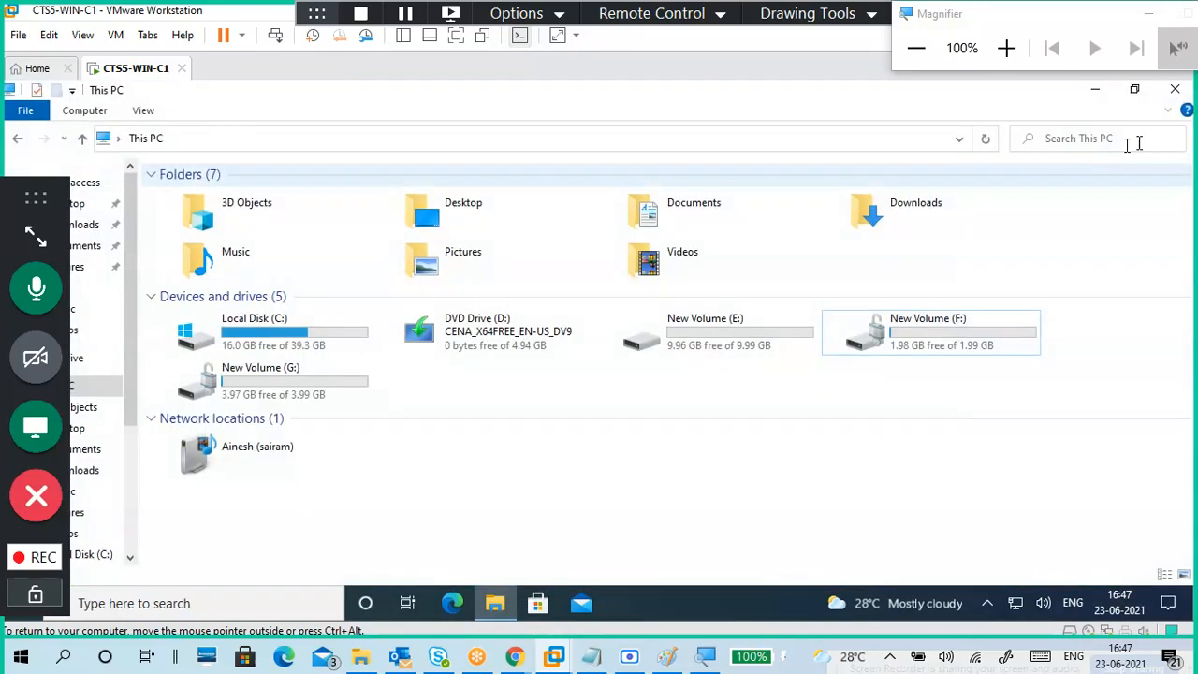
# Step: Close This PC, minimize the VMware window, and stop the GoToMeeting recording from the REC control
pyautogui.click(1173, 90)
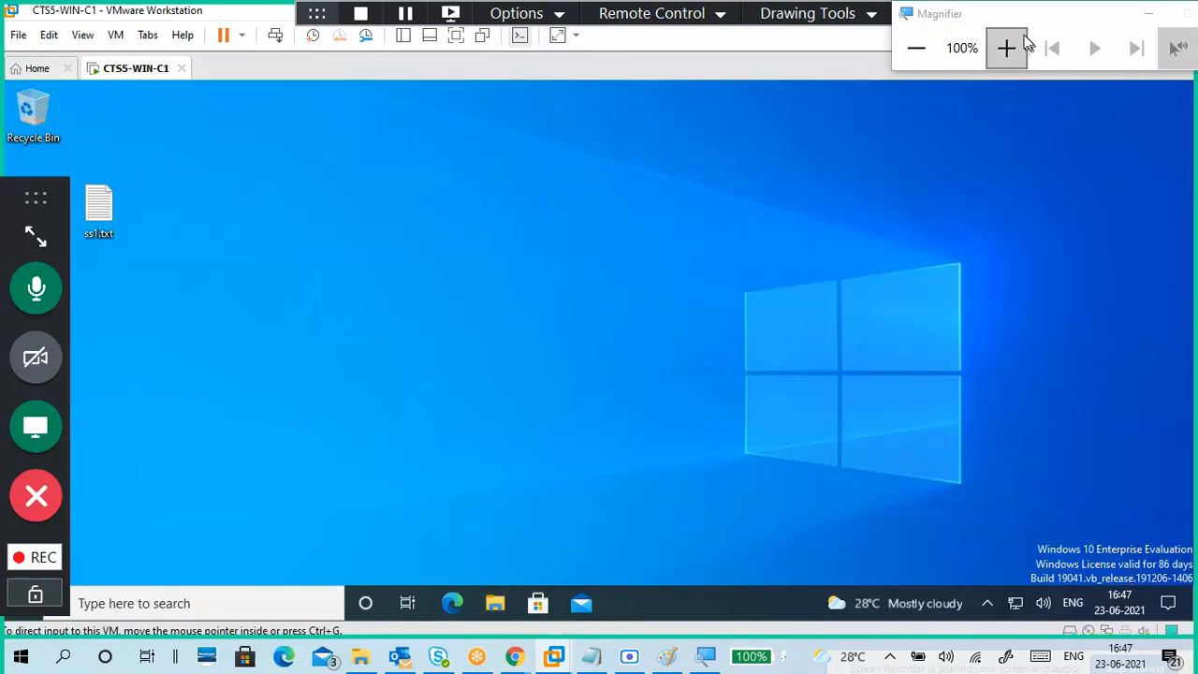
pyautogui.moveTo(1012, 17); pyautogui.dragTo(1039, 65)
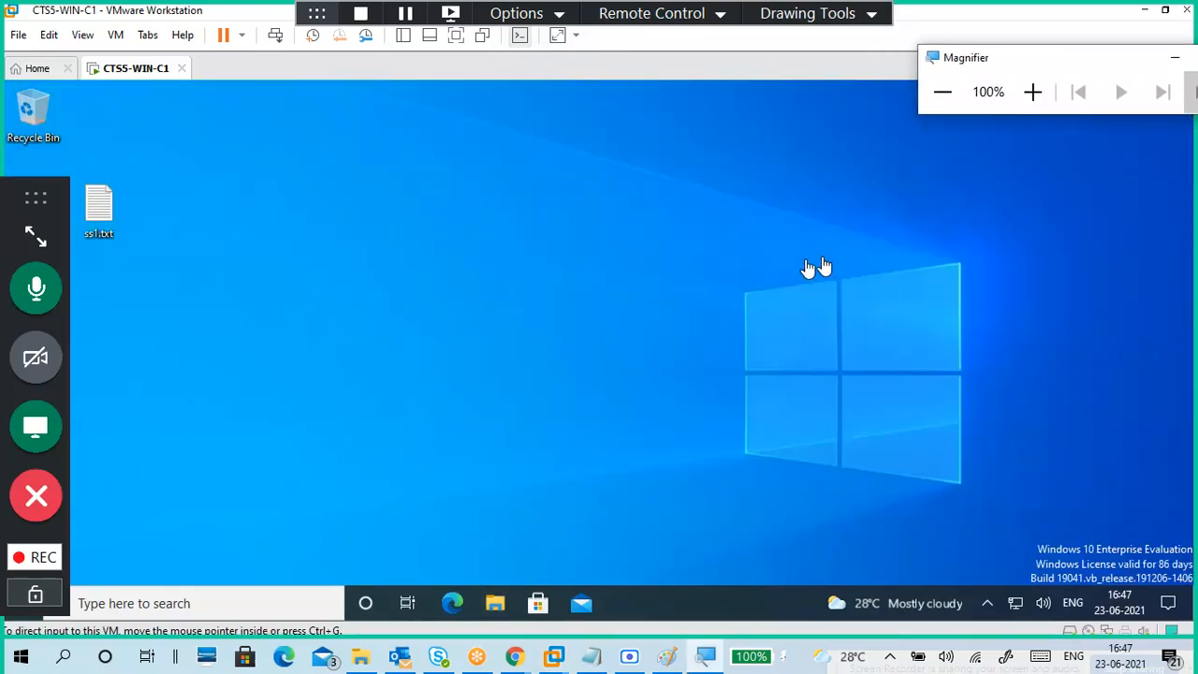
pyautogui.click(1148, 16)
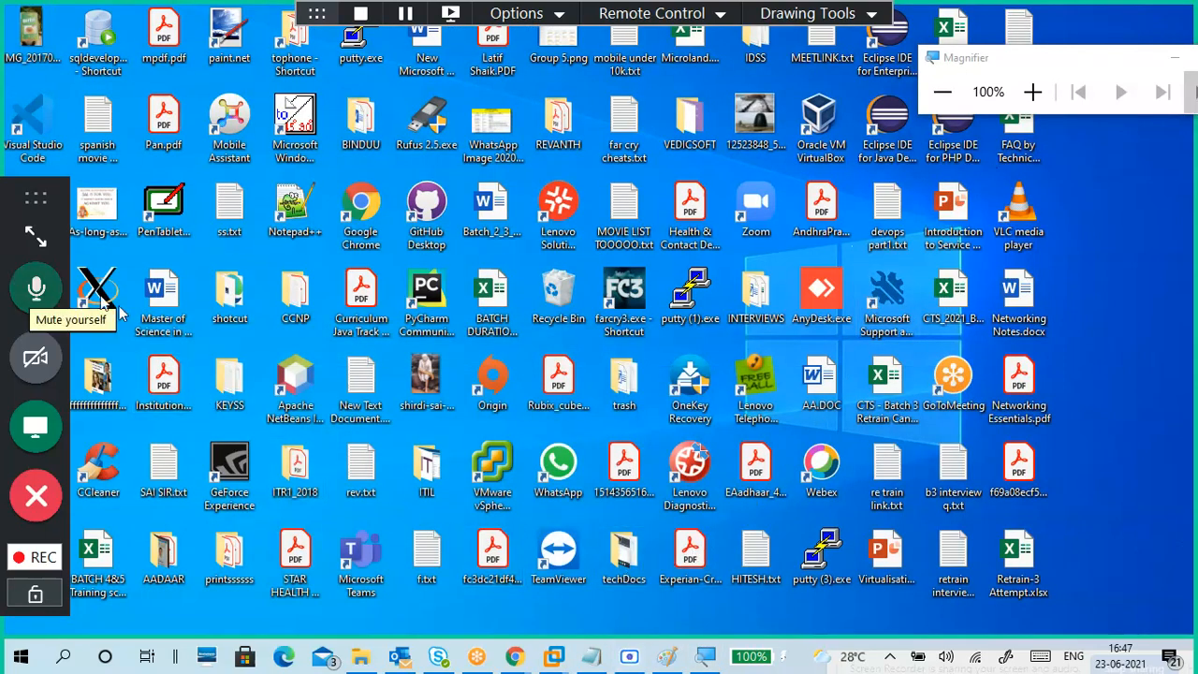
pyautogui.click(35, 557)
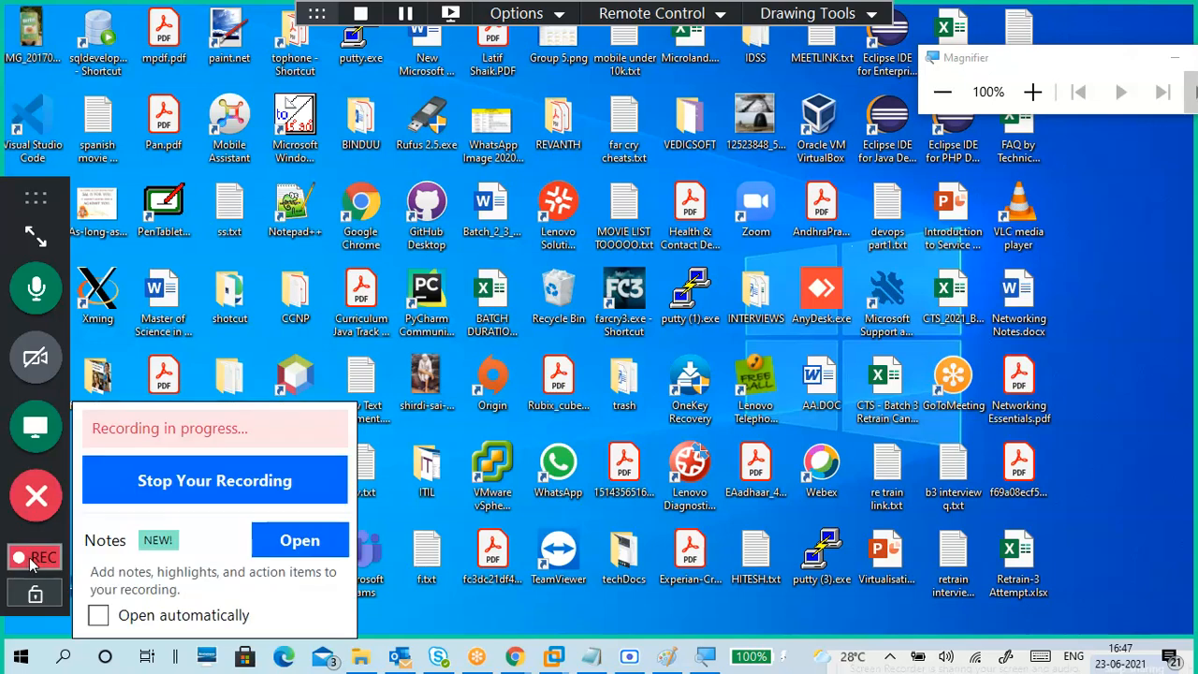
pyautogui.click(207, 480)
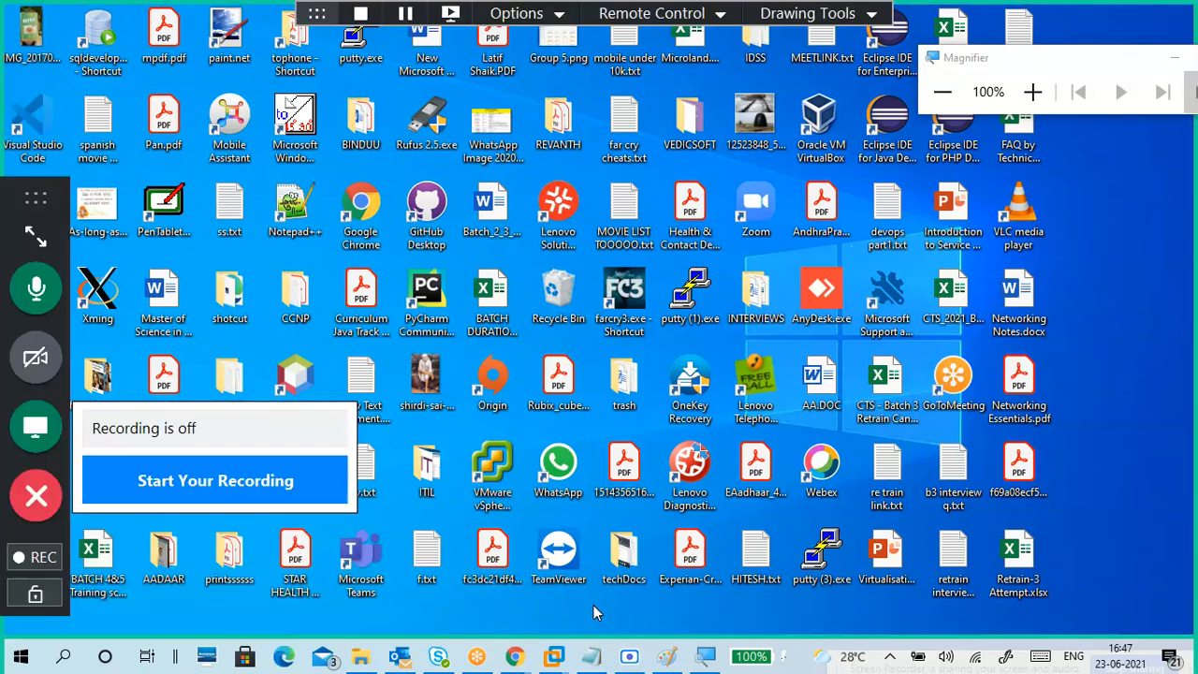